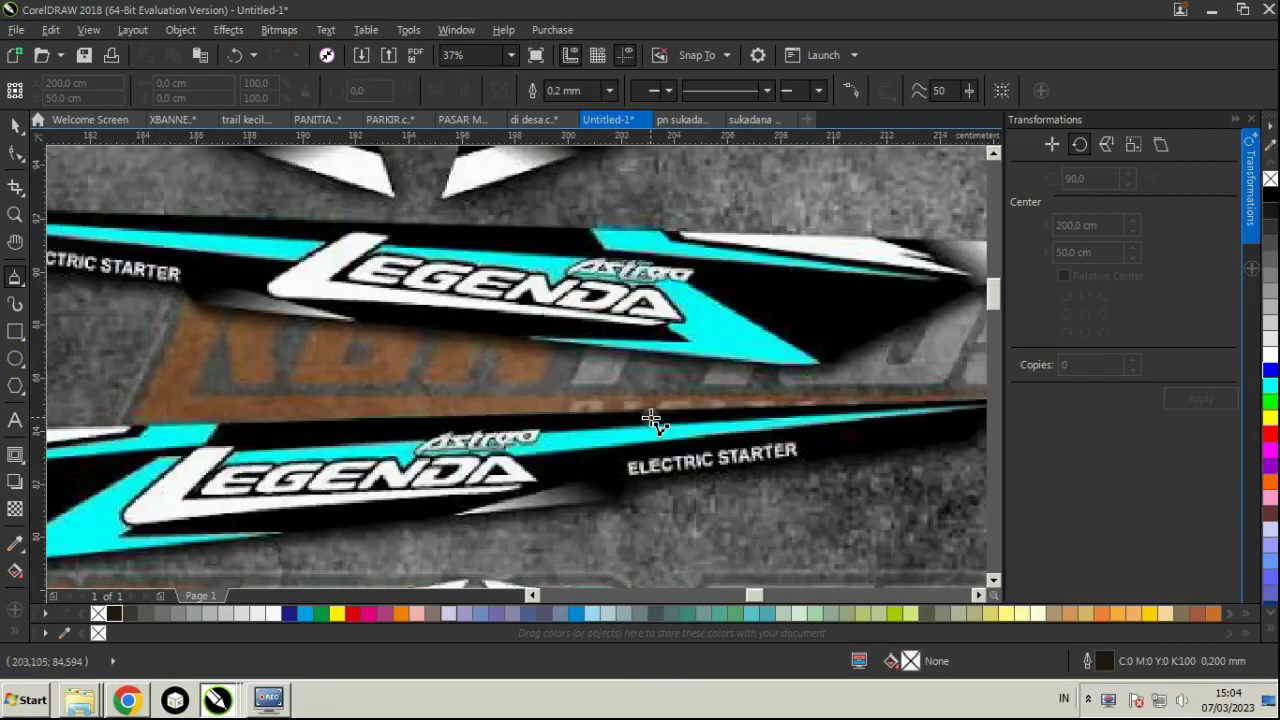
- Trace the long cyan stripe of the lower Legenda decal as a closed curve about 37.6 cm wide and fill it cyan
{"action": "scroll", "coordinate": [707, 419], "scroll_direction": "down", "scroll_amount": 2}
{"action": "scroll", "coordinate": [924, 402], "scroll_direction": "up", "scroll_amount": 2}
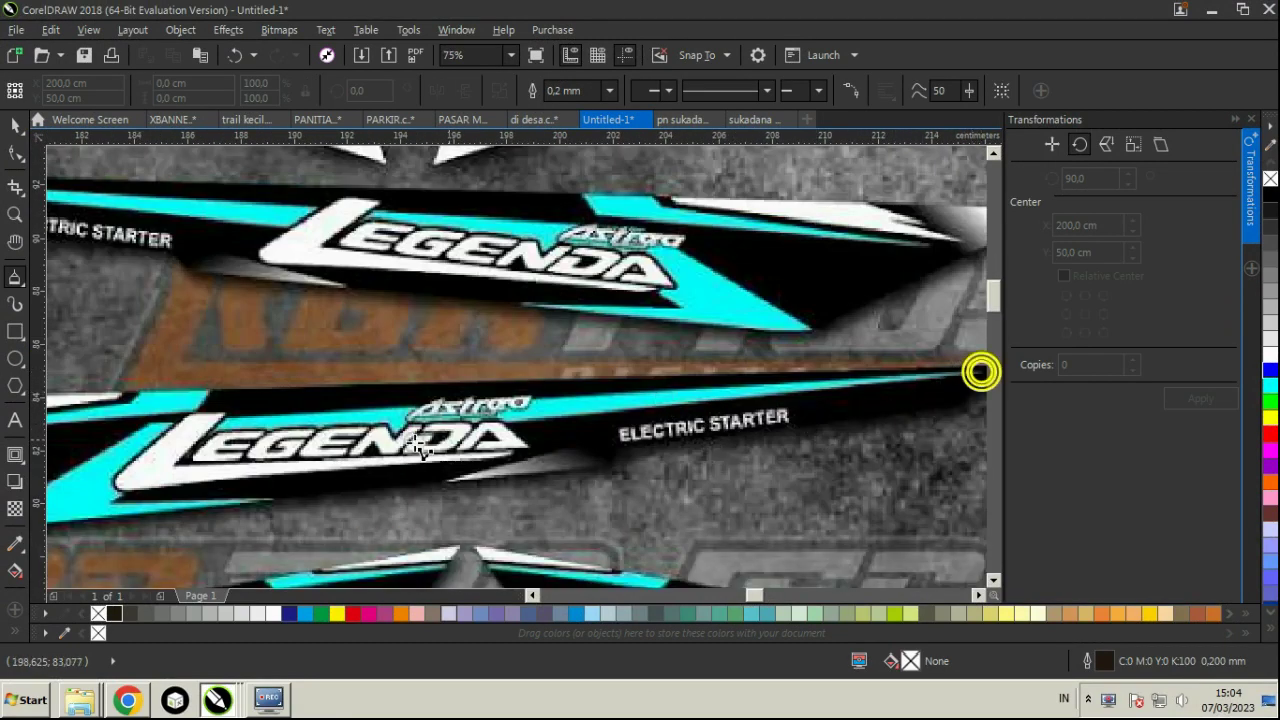
{"action": "left_click", "coordinate": [981, 372]}
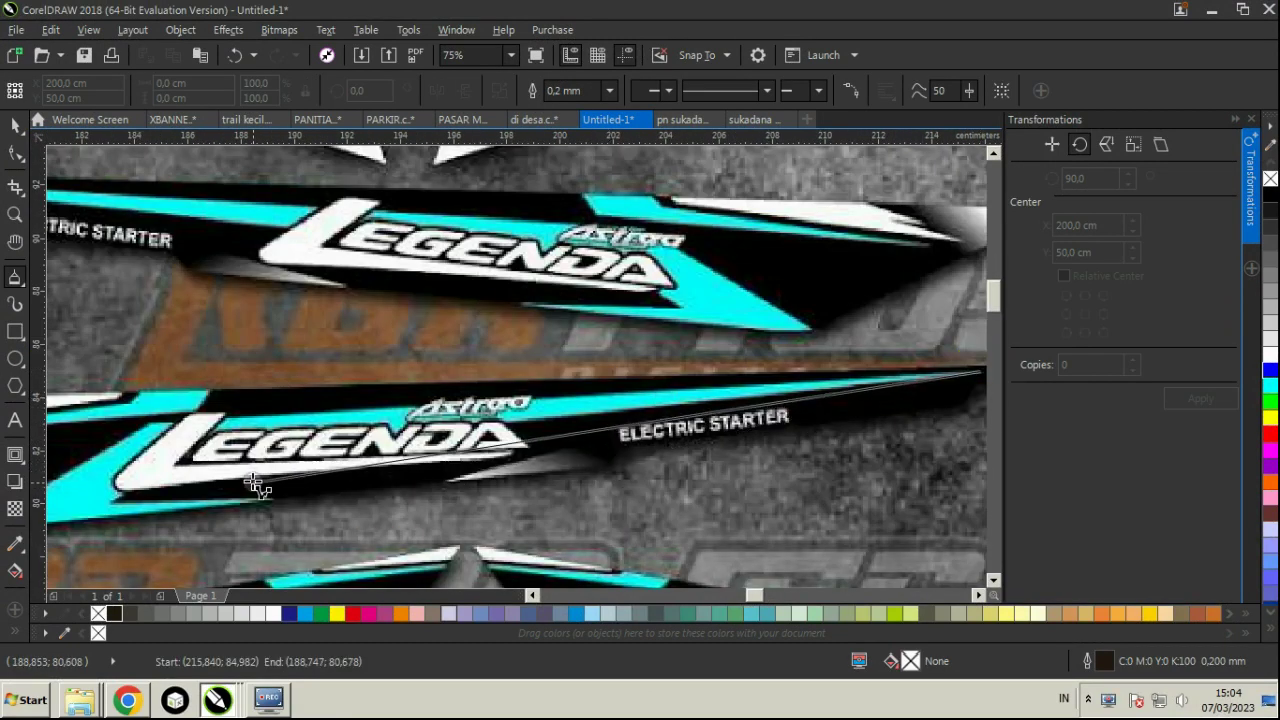
{"action": "left_click", "coordinate": [195, 451]}
{"action": "left_click", "coordinate": [109, 502]}
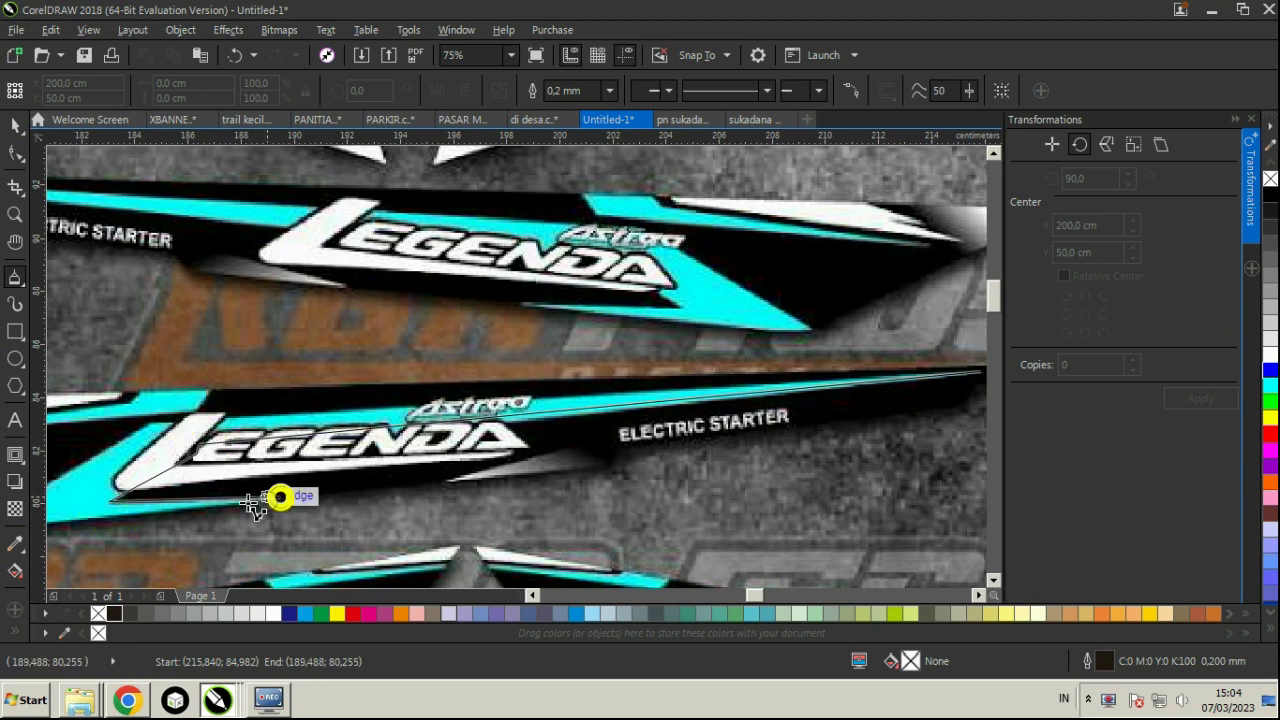
{"action": "left_click_drag", "start_coordinate": [250, 503], "coordinate": [100, 525]}
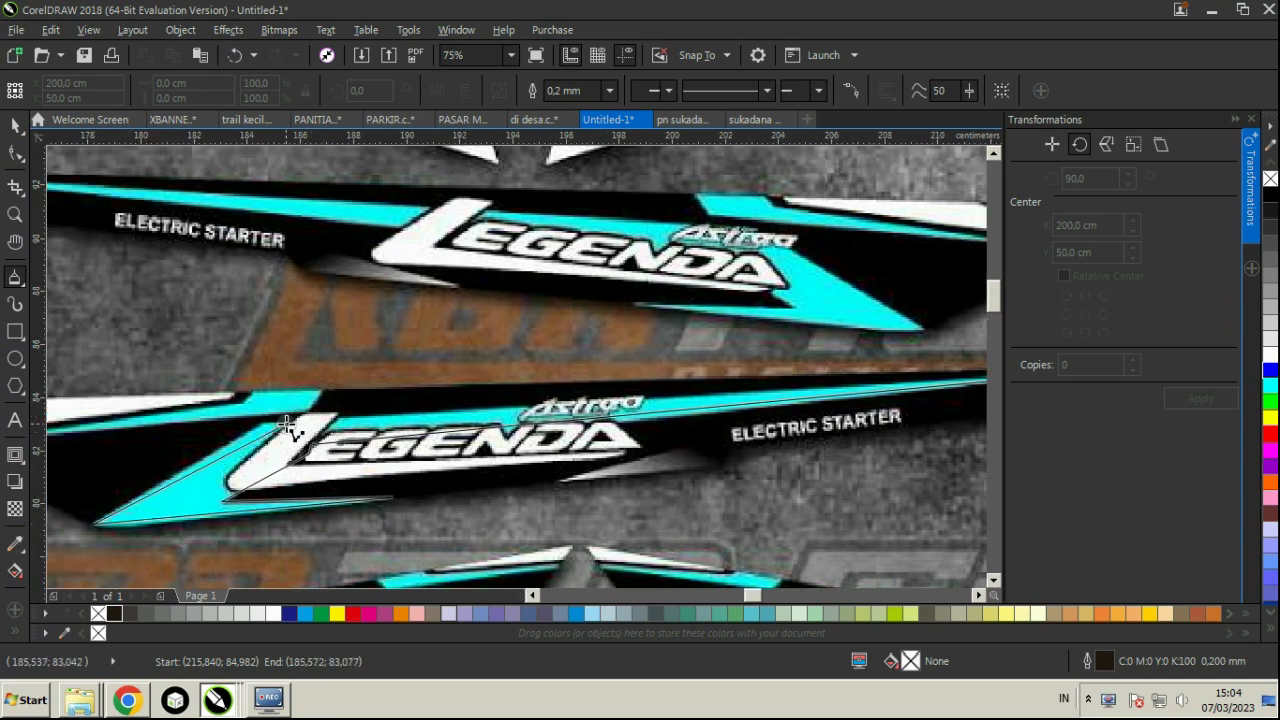
{"action": "left_click_drag", "start_coordinate": [262, 424], "coordinate": [948, 366]}
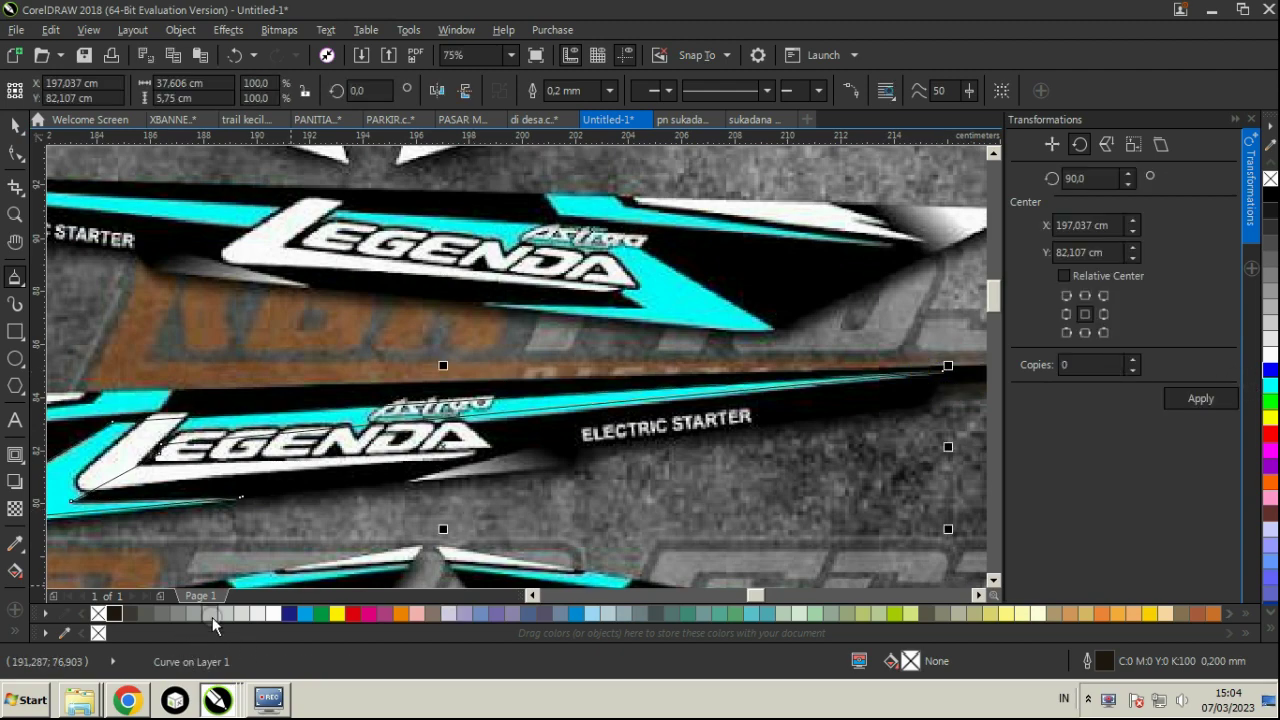
{"action": "left_click", "coordinate": [305, 614]}
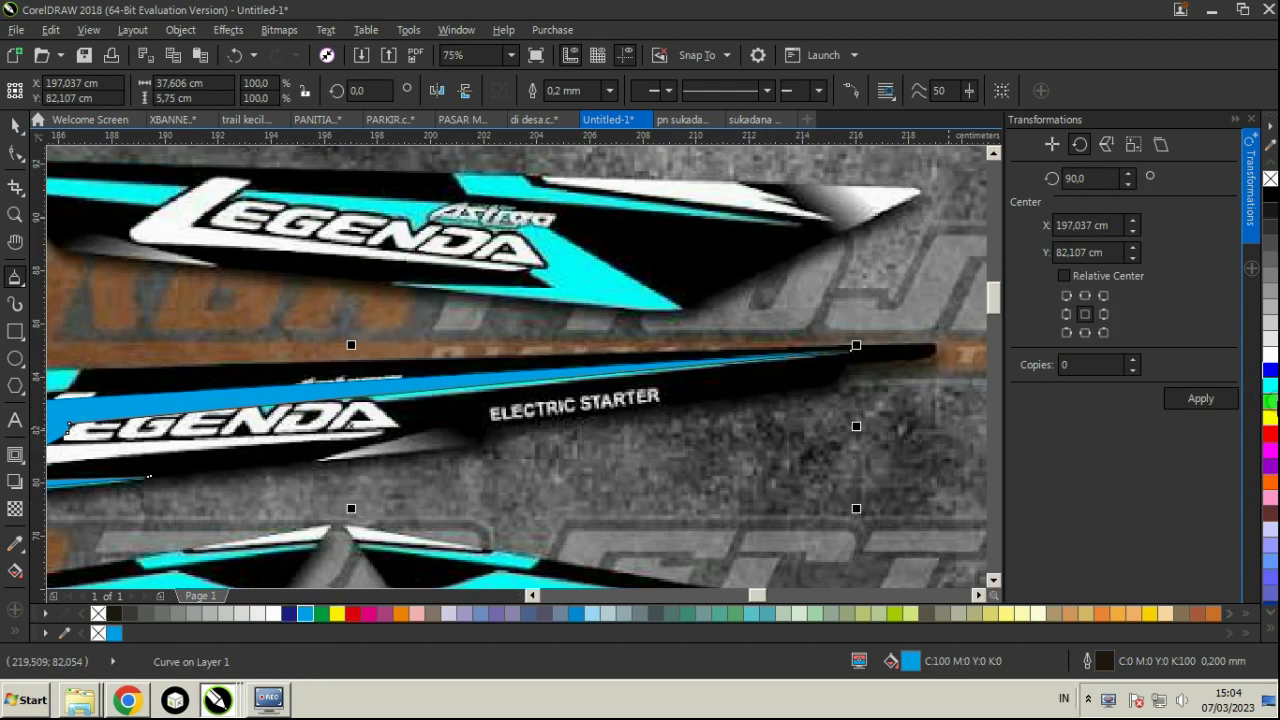
{"action": "left_click", "coordinate": [1272, 388]}
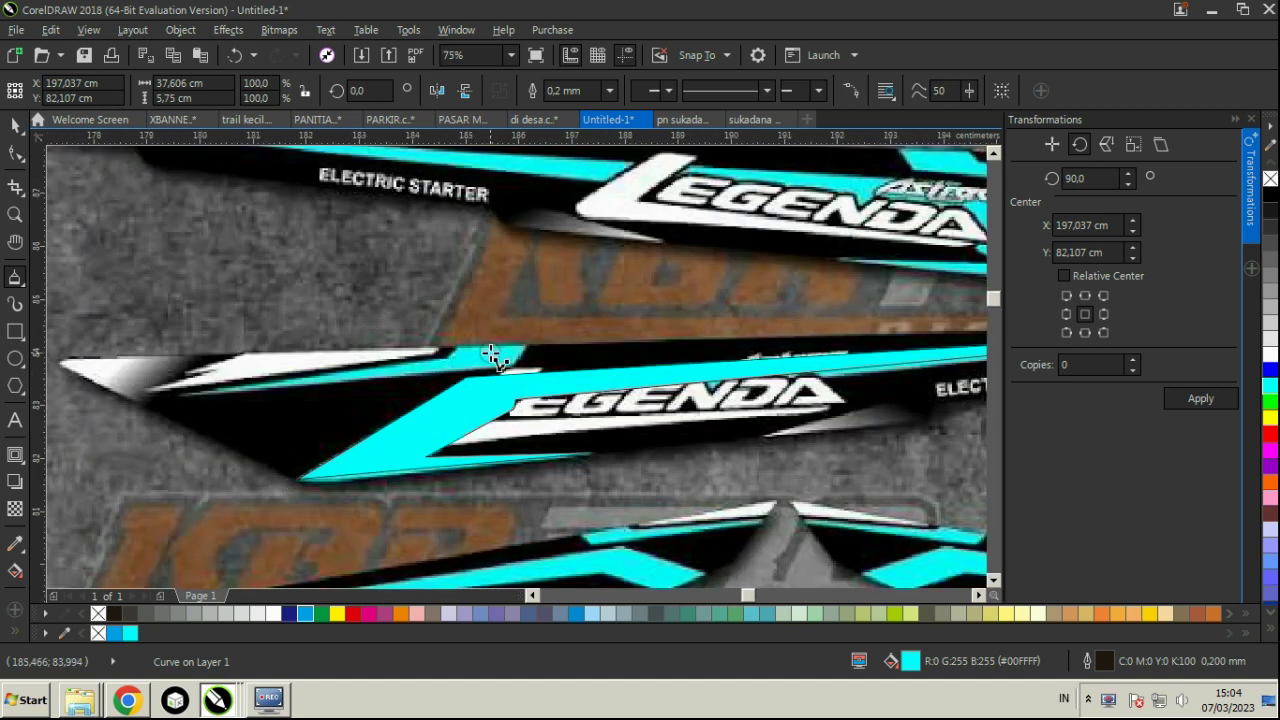
- Trace the short cyan stripe near the decal's upper-left edge as a closed curve about 12.6 by 2.1 cm and fill it cyan
{"action": "scroll", "coordinate": [500, 357], "scroll_direction": "up", "scroll_amount": 2}
{"action": "left_click", "coordinate": [569, 333]}
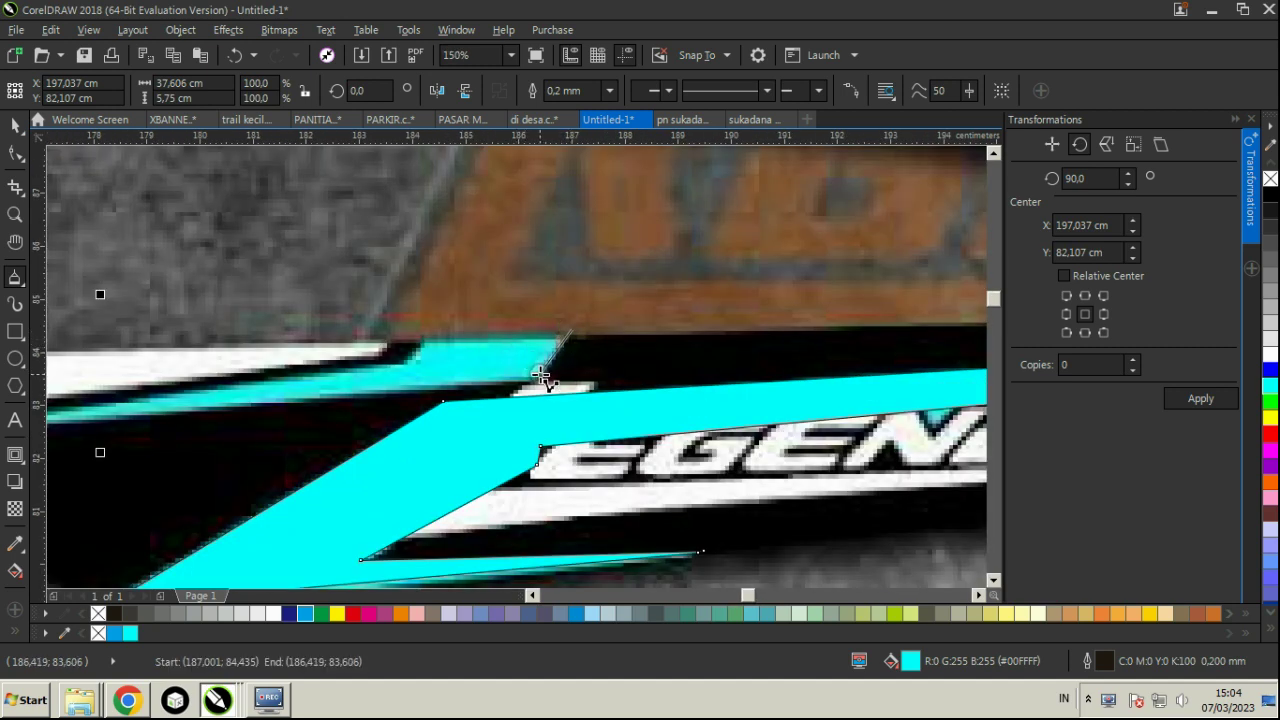
{"action": "left_click", "coordinate": [541, 375]}
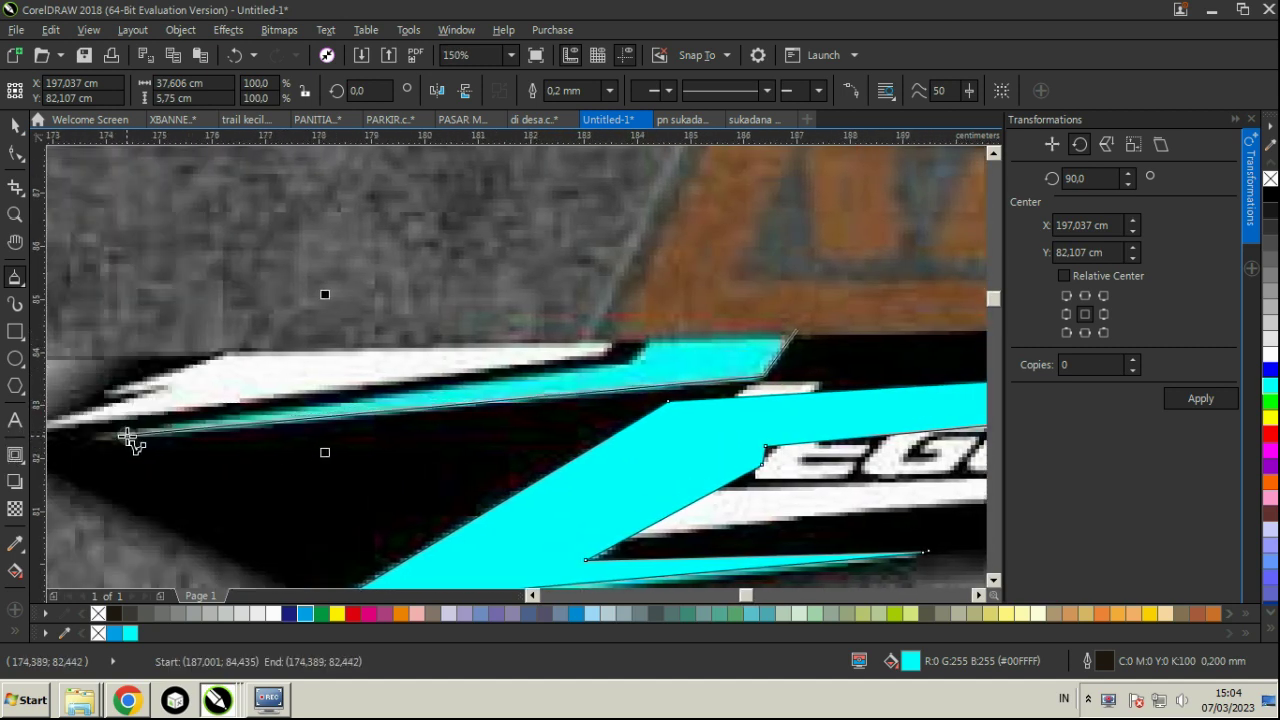
{"action": "left_click", "coordinate": [127, 436]}
{"action": "left_click", "coordinate": [634, 363]}
{"action": "left_click", "coordinate": [660, 331]}
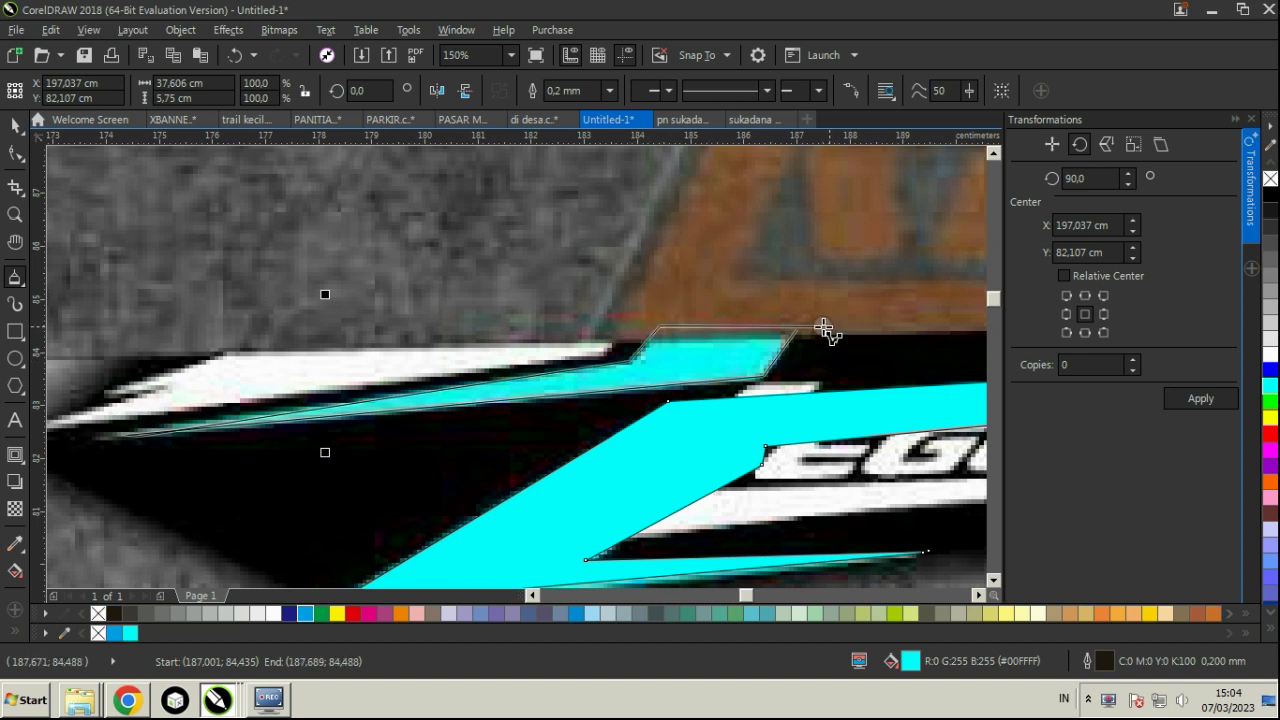
{"action": "left_click", "coordinate": [801, 331]}
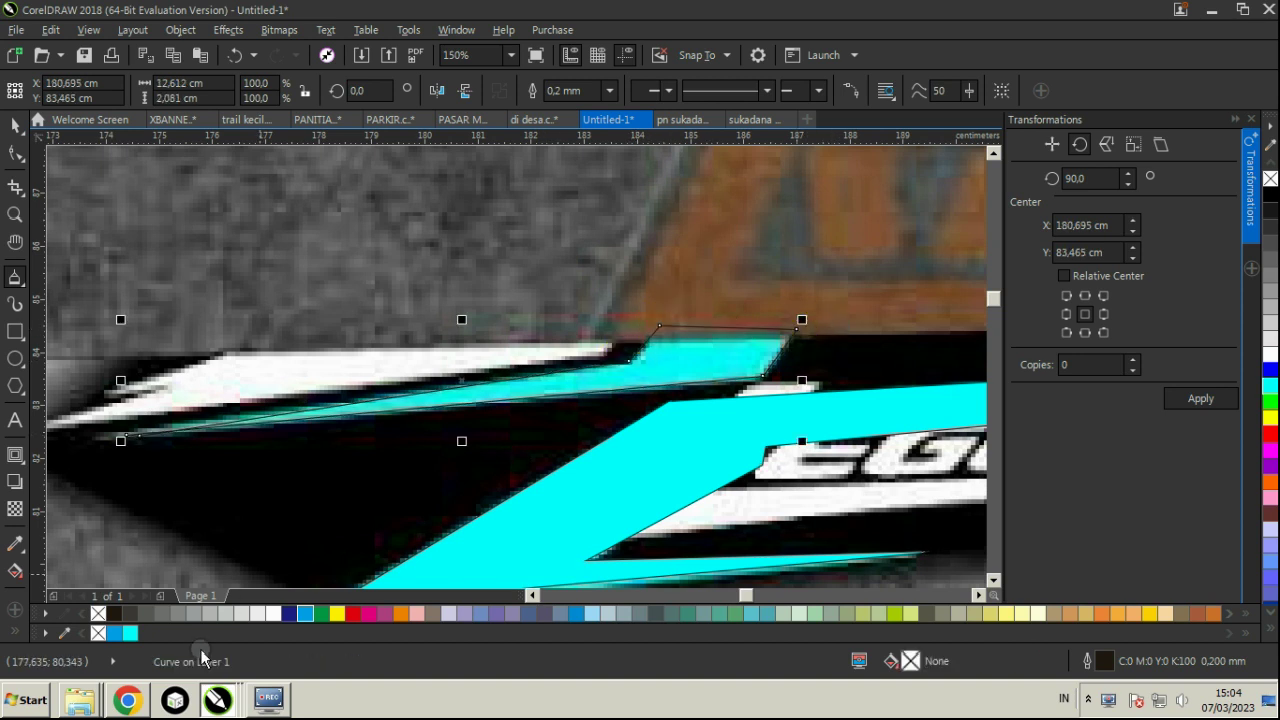
{"action": "left_click", "coordinate": [128, 634]}
- Trace the white pointed accent above the short cyan stripe, about 10.8 by 1.8 cm, fill it white and remove its outline
{"action": "left_click", "coordinate": [603, 338]}
{"action": "left_click", "coordinate": [598, 355]}
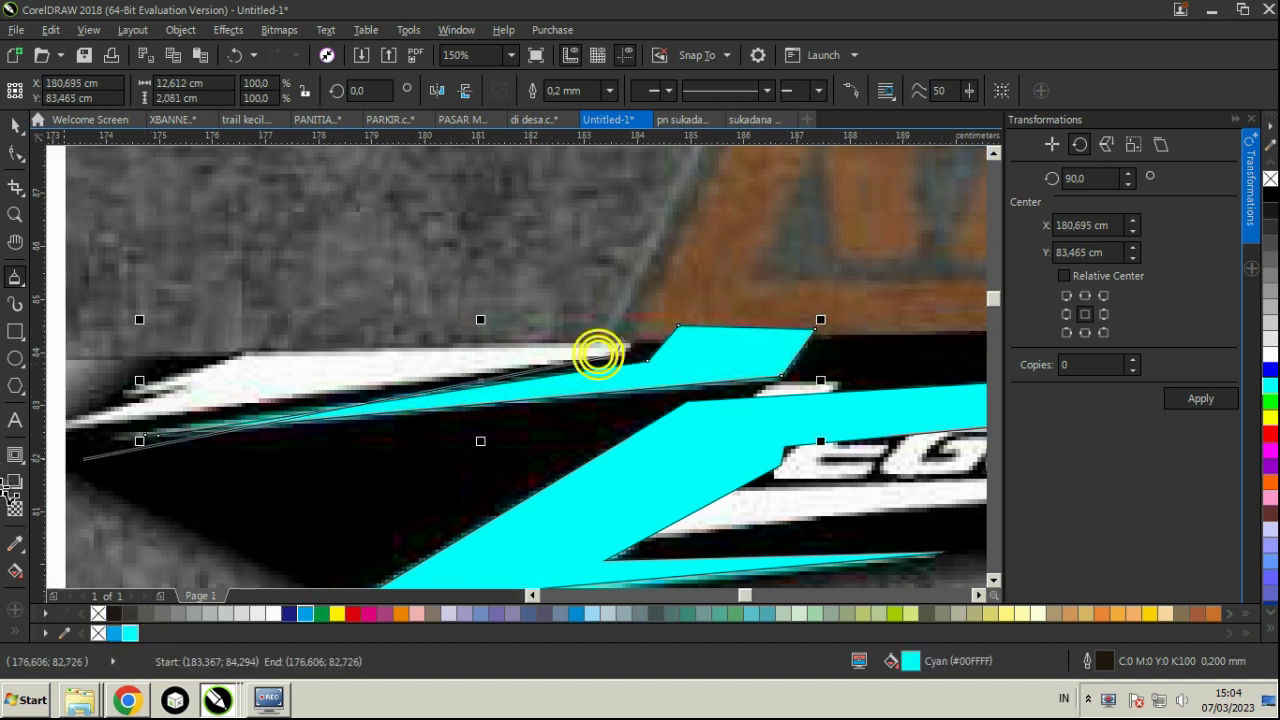
{"action": "left_click", "coordinate": [86, 431]}
{"action": "left_click", "coordinate": [227, 391]}
{"action": "left_click", "coordinate": [163, 395]}
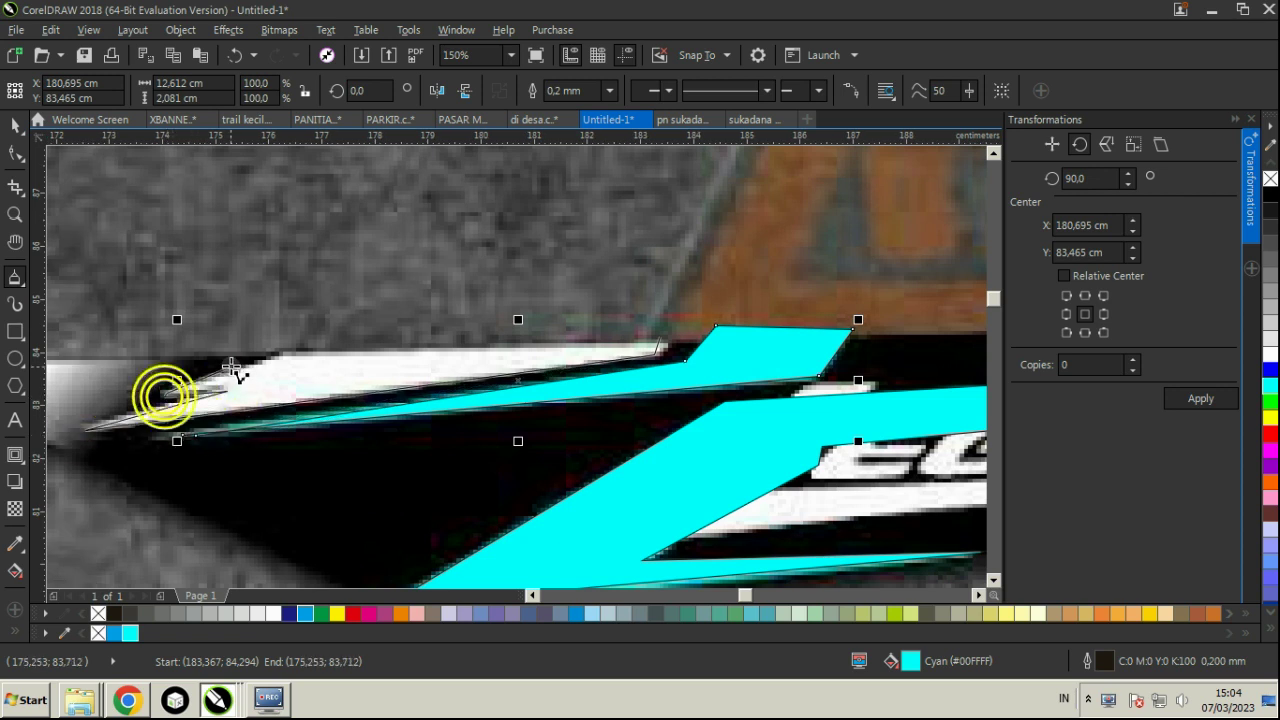
{"action": "left_click", "coordinate": [280, 353]}
{"action": "left_click", "coordinate": [655, 349]}
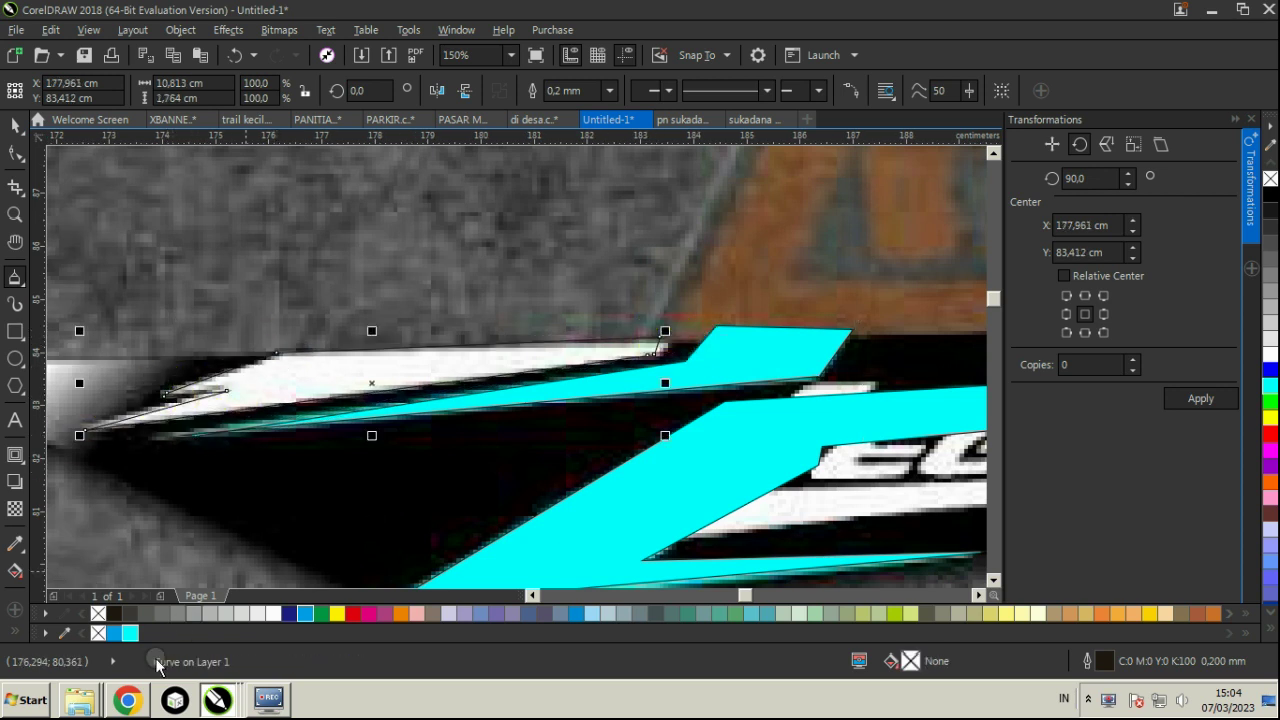
{"action": "left_click", "coordinate": [276, 612]}
{"action": "right_click", "coordinate": [98, 613]}
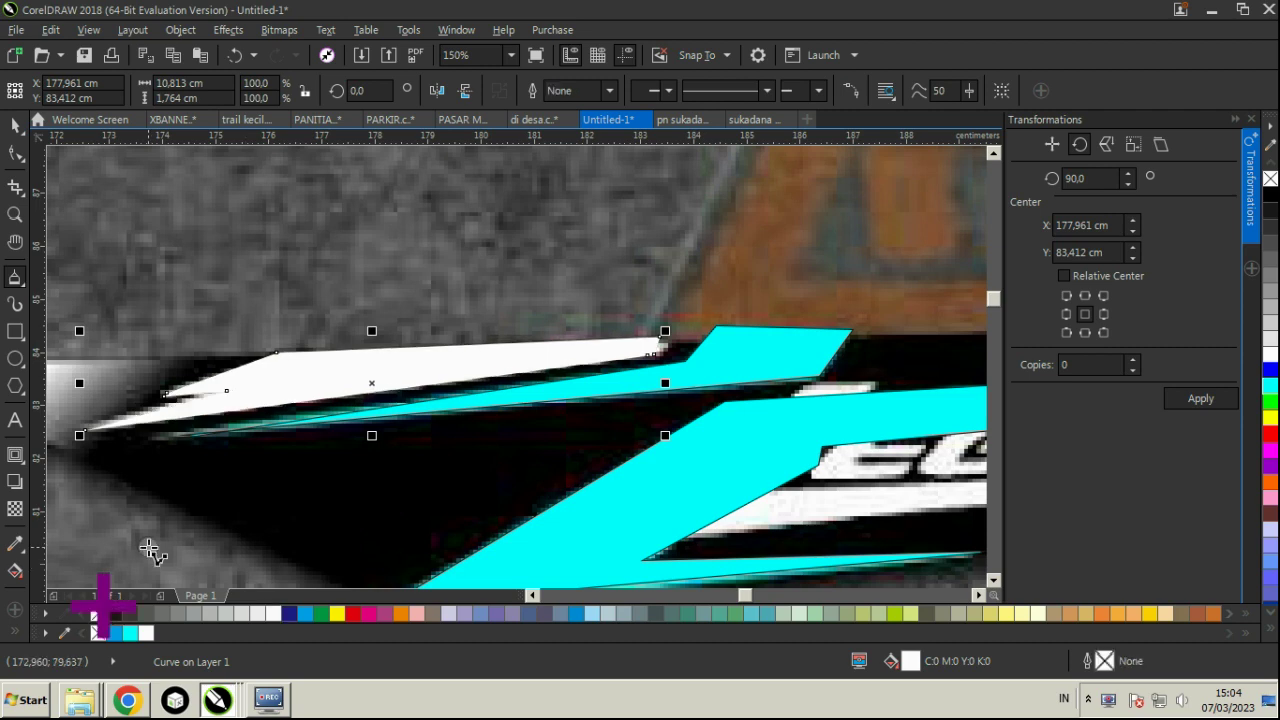
- Trace the large L shape of the lower Legenda lettering, about 15.6 by 4.7 cm, fill it white and remove its outline
{"action": "scroll", "coordinate": [316, 383], "scroll_direction": "down", "scroll_amount": 4}
{"action": "scroll", "coordinate": [455, 400], "scroll_direction": "up", "scroll_amount": 2}
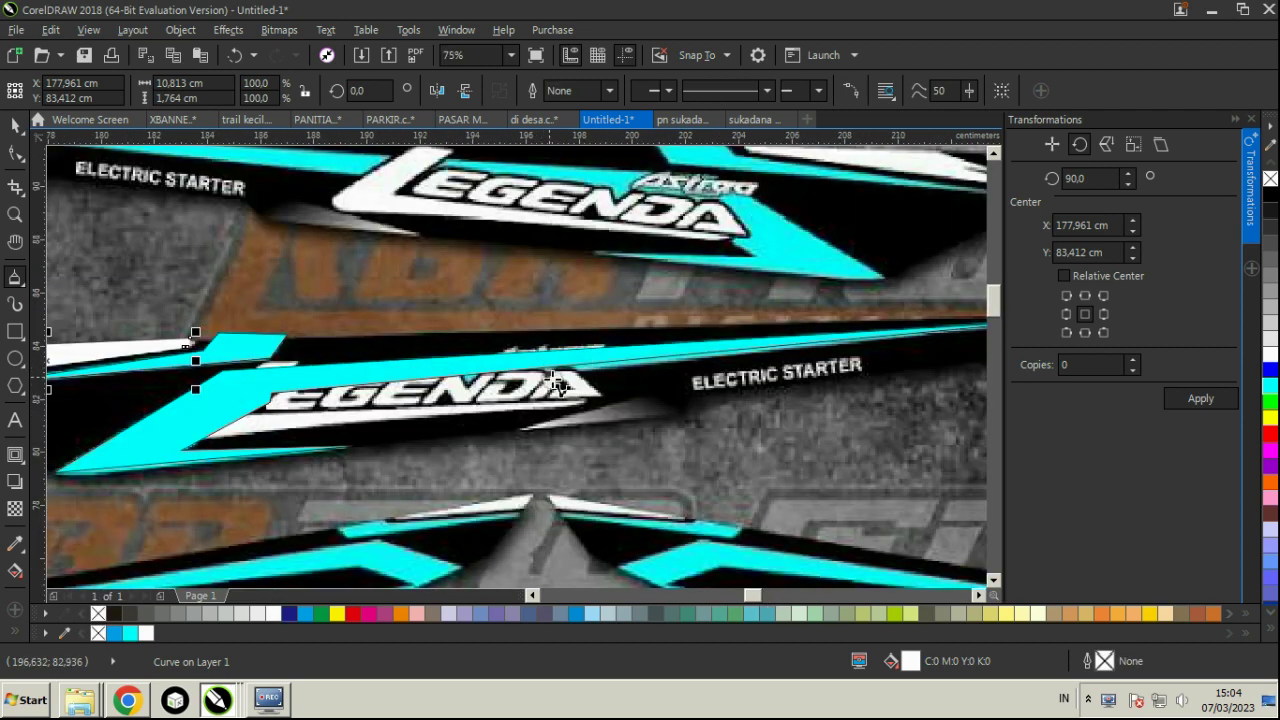
{"action": "left_click", "coordinate": [580, 409]}
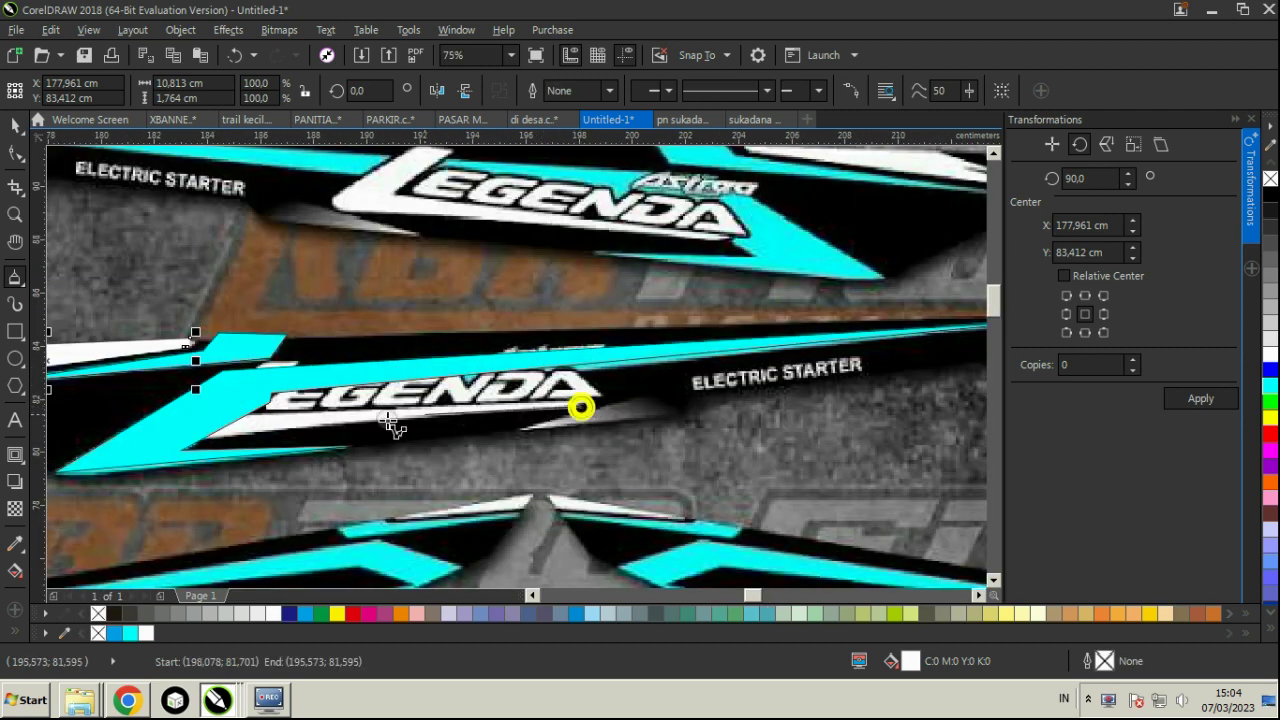
{"action": "left_click", "coordinate": [166, 443]}
{"action": "left_click", "coordinate": [297, 337]}
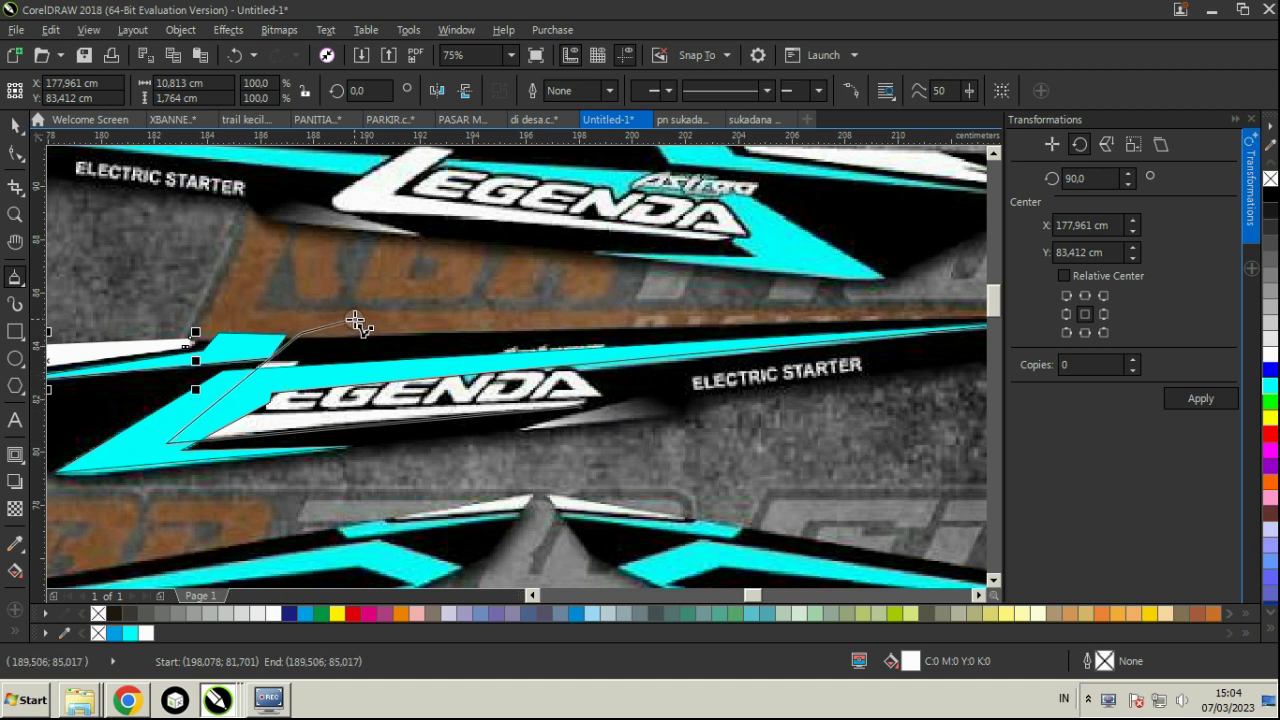
{"action": "left_click", "coordinate": [397, 321]}
{"action": "left_click", "coordinate": [243, 416]}
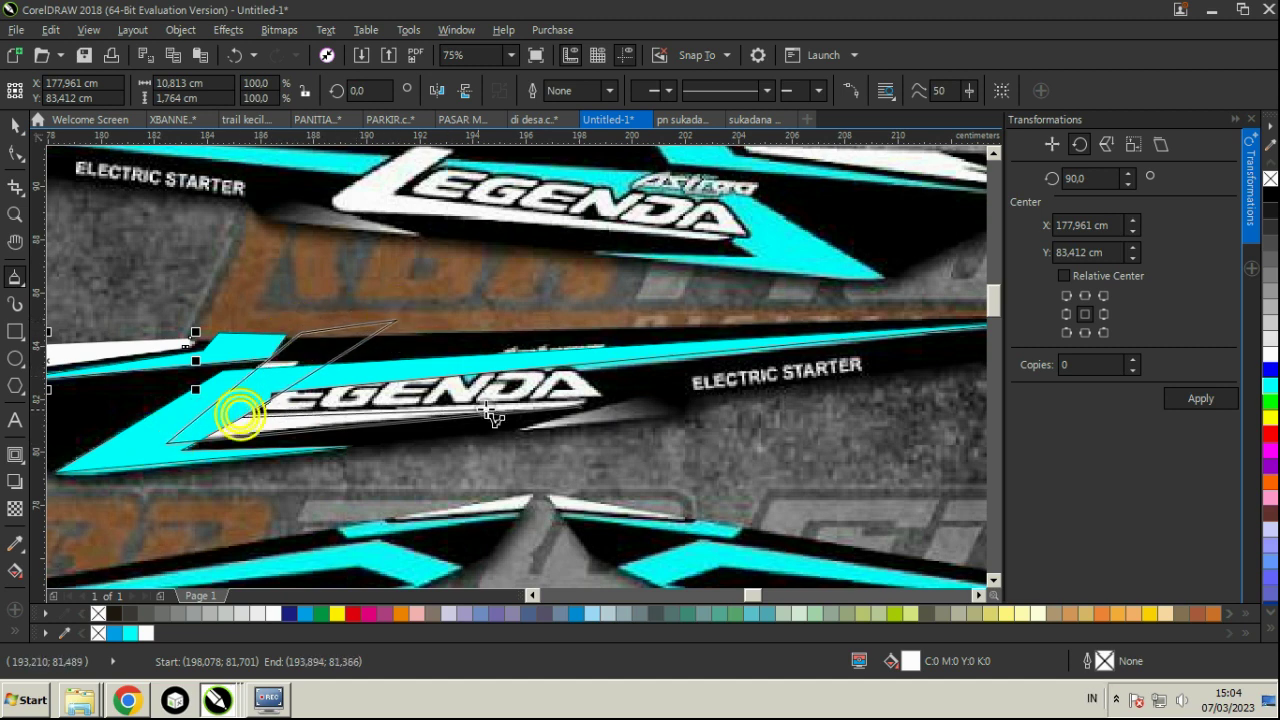
{"action": "double_click", "coordinate": [587, 405]}
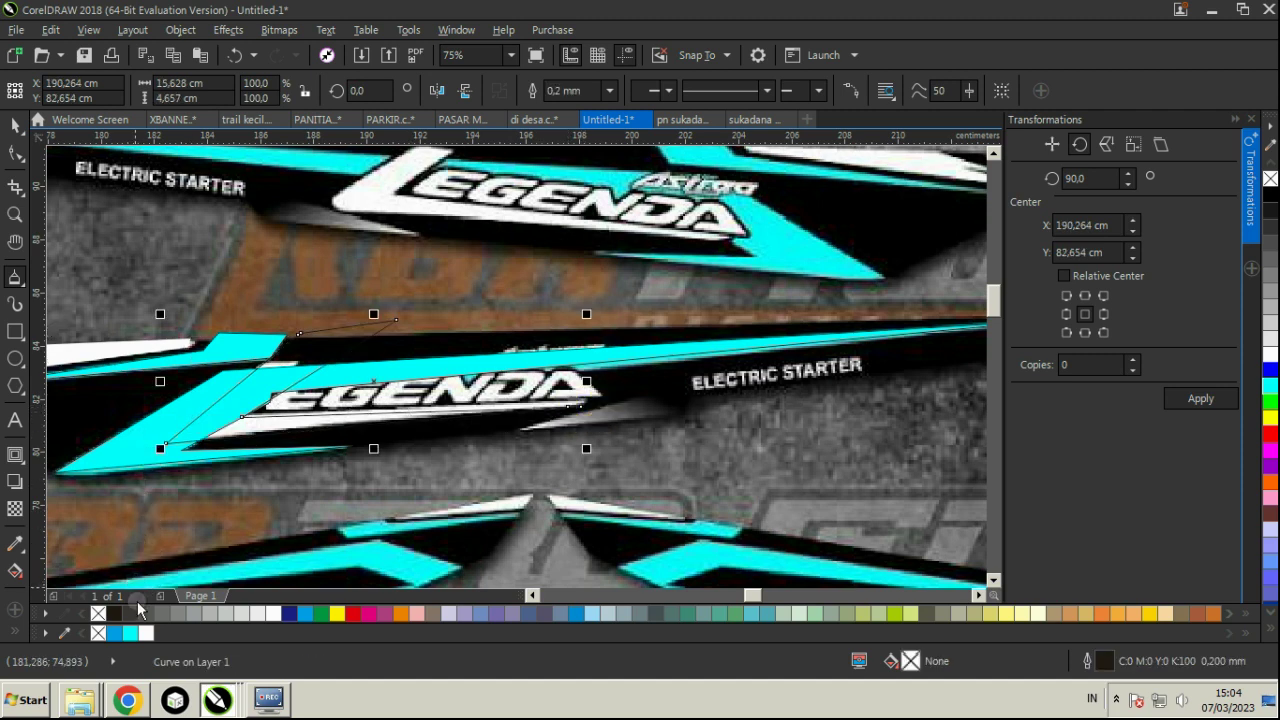
{"action": "left_click", "coordinate": [146, 632]}
{"action": "right_click", "coordinate": [97, 613]}
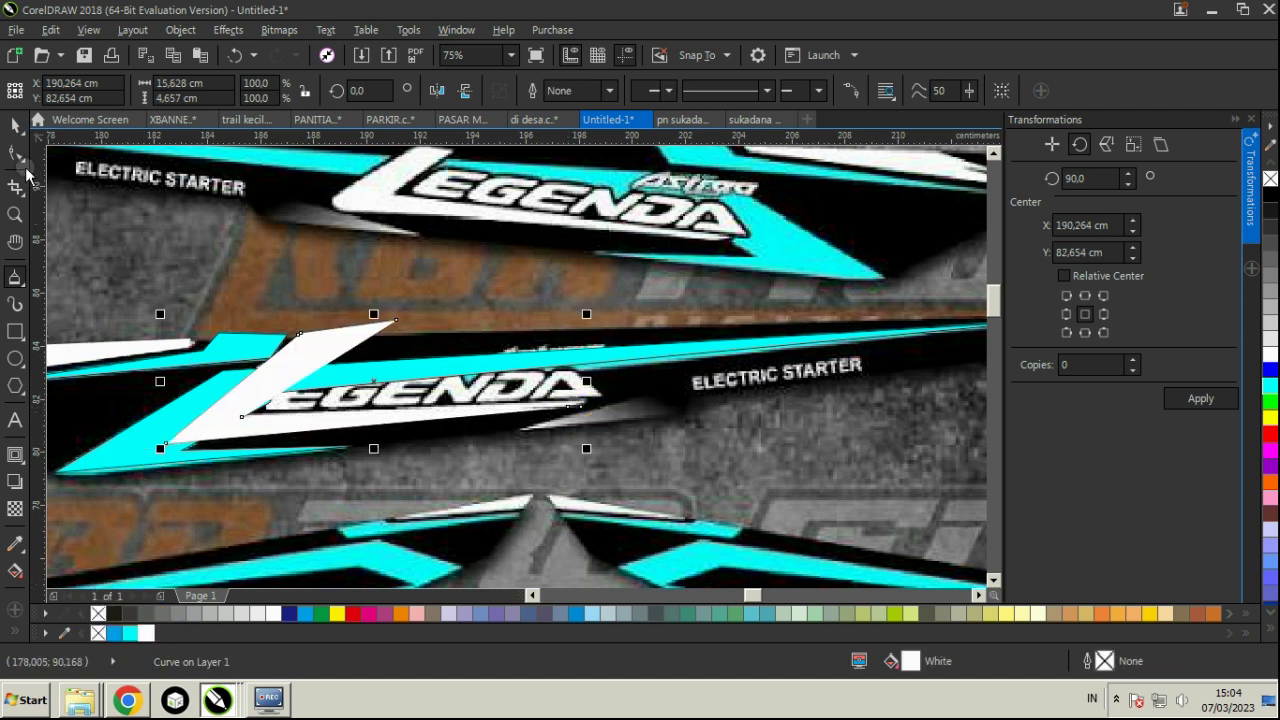
- Place the long cyan stripe in front of the white L shape and remove the stripe's outline
{"action": "left_click", "coordinate": [15, 125]}
{"action": "left_click", "coordinate": [146, 451]}
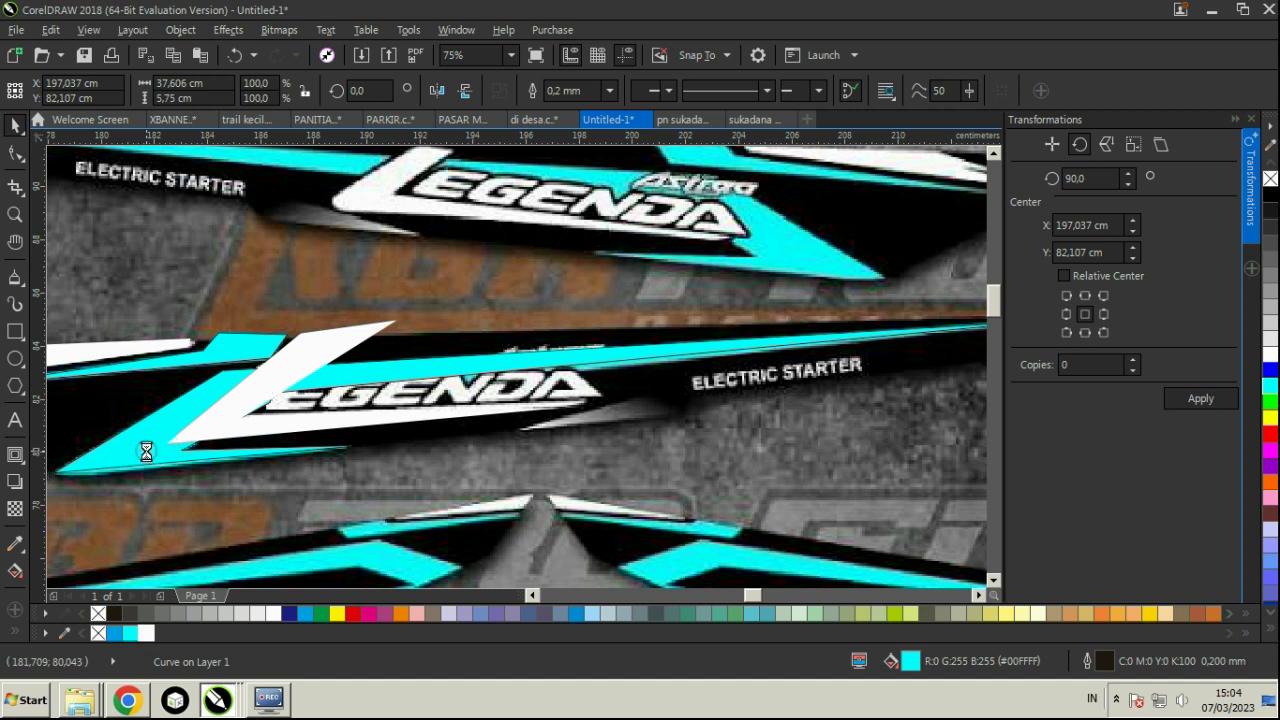
{"action": "left_click", "coordinate": [382, 324], "text": "shift"}
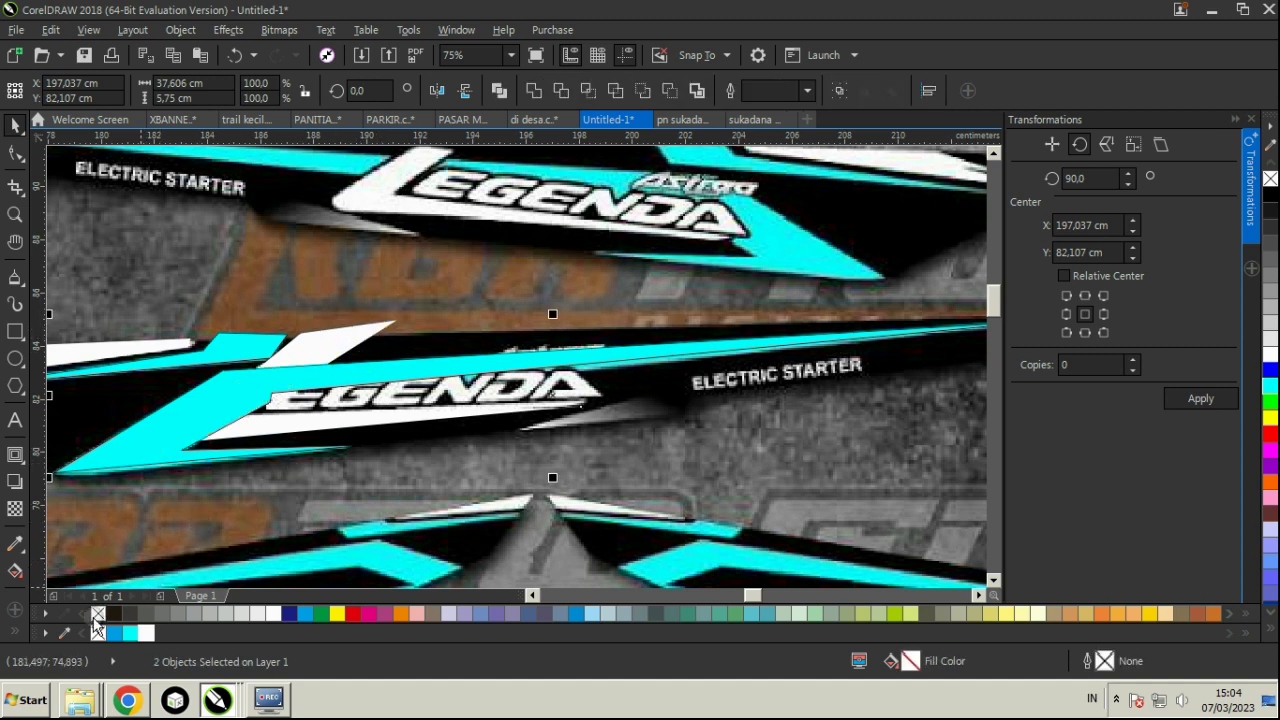
{"action": "scroll", "coordinate": [642, 443], "scroll_direction": "down", "scroll_amount": 2}
{"action": "left_click", "coordinate": [430, 400]}
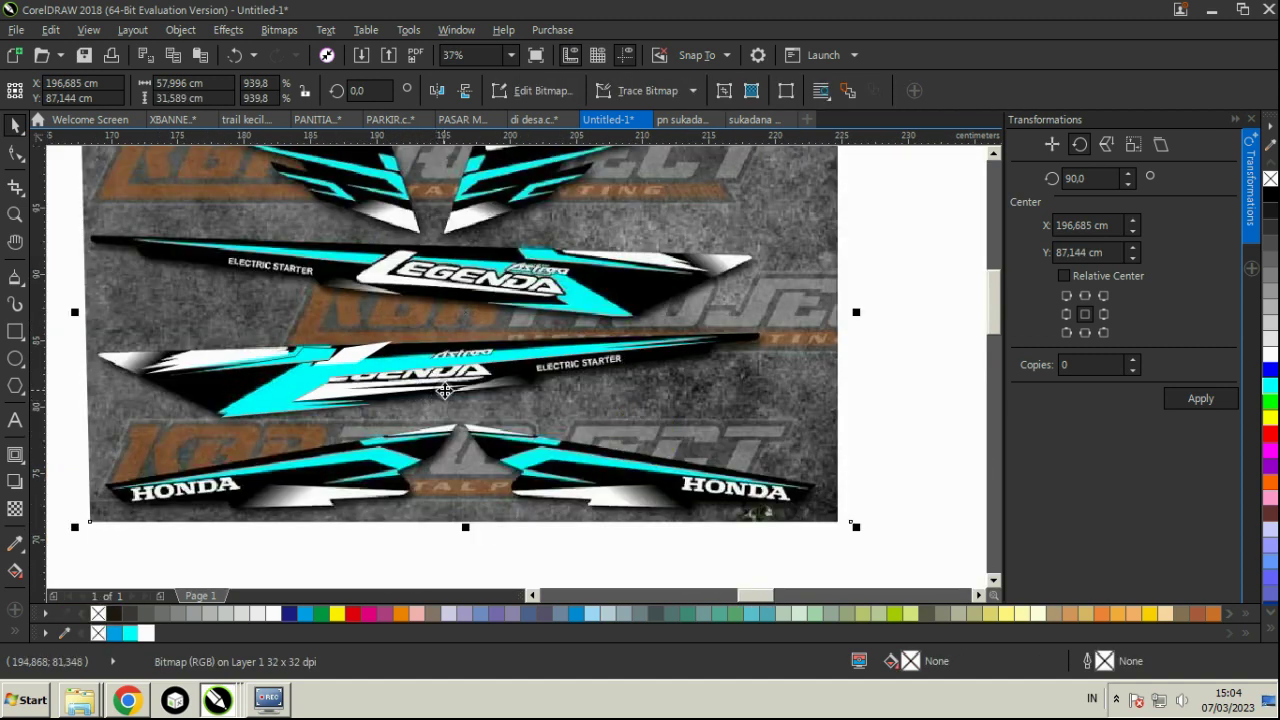
- Trace the pointed accent below the ELECTRIC STARTER text, about 9.9 by 2 cm, fill it white and remove its outline
{"action": "scroll", "coordinate": [486, 403], "scroll_direction": "up", "scroll_amount": 1}
{"action": "key", "text": "F5"}
{"action": "scroll", "coordinate": [595, 365], "scroll_direction": "up", "scroll_amount": 1}
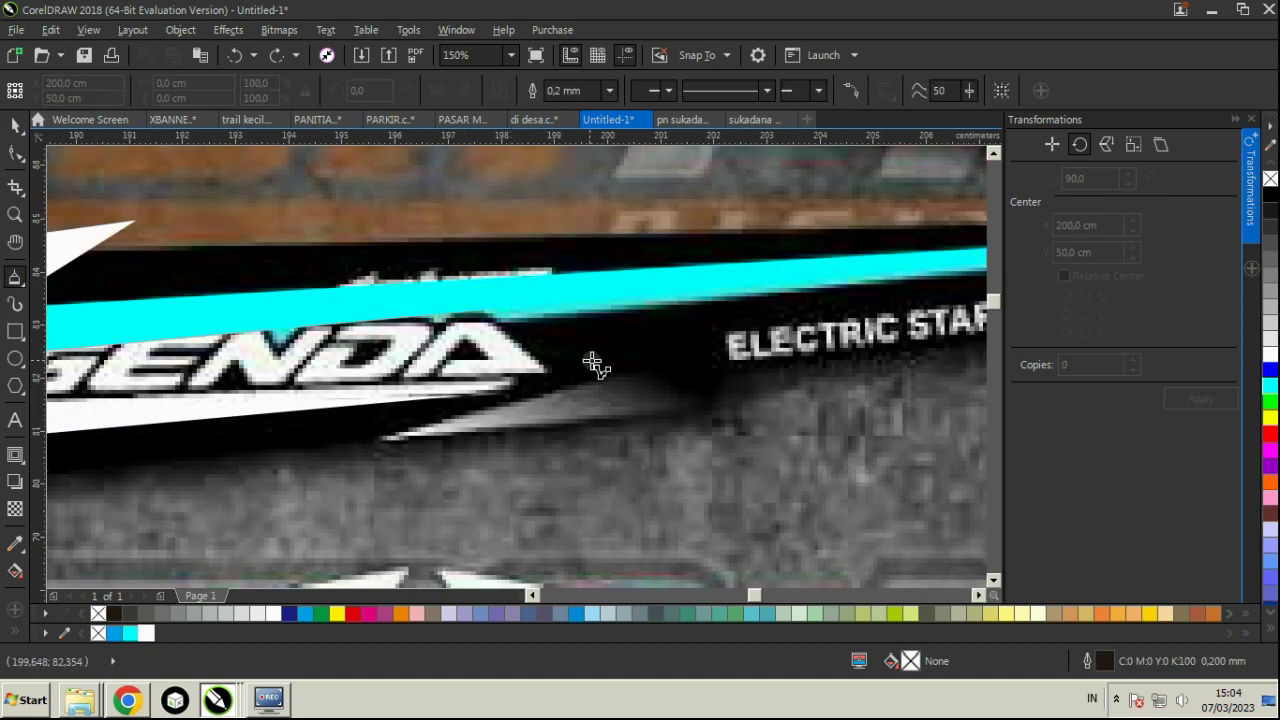
{"action": "left_click", "coordinate": [722, 352]}
{"action": "left_click", "coordinate": [329, 455]}
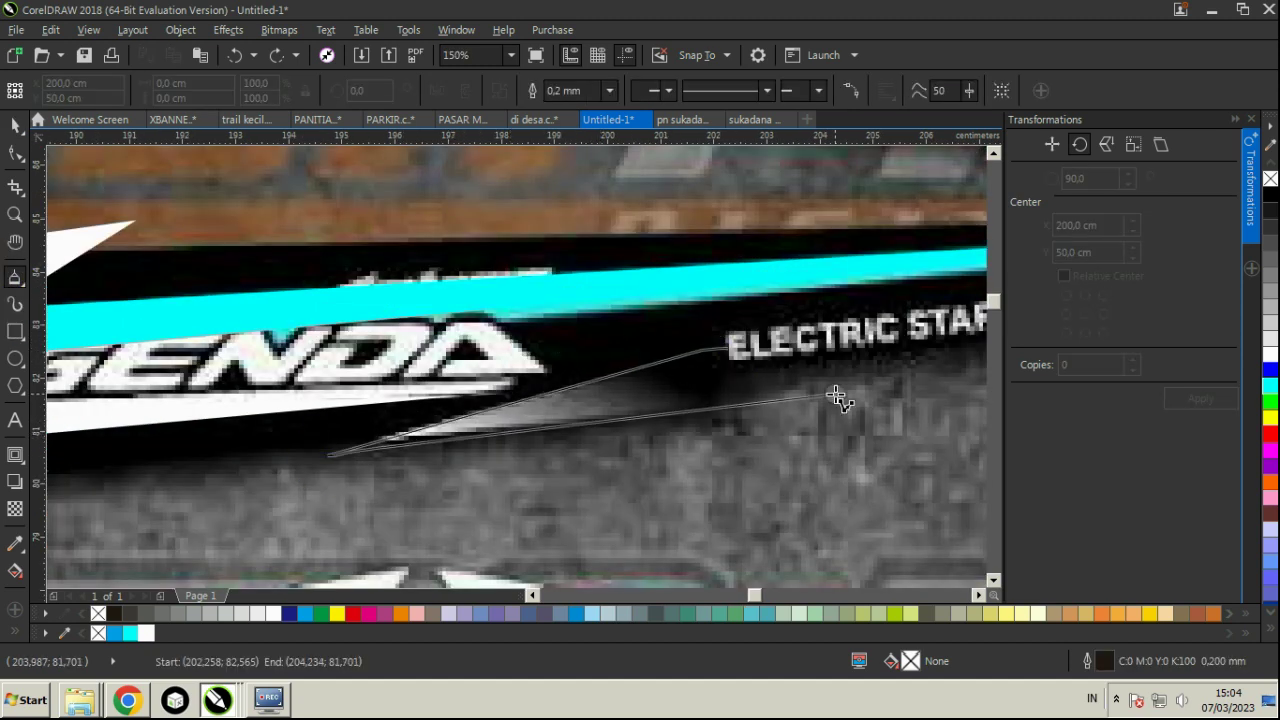
{"action": "left_click", "coordinate": [850, 396]}
{"action": "left_click", "coordinate": [722, 352]}
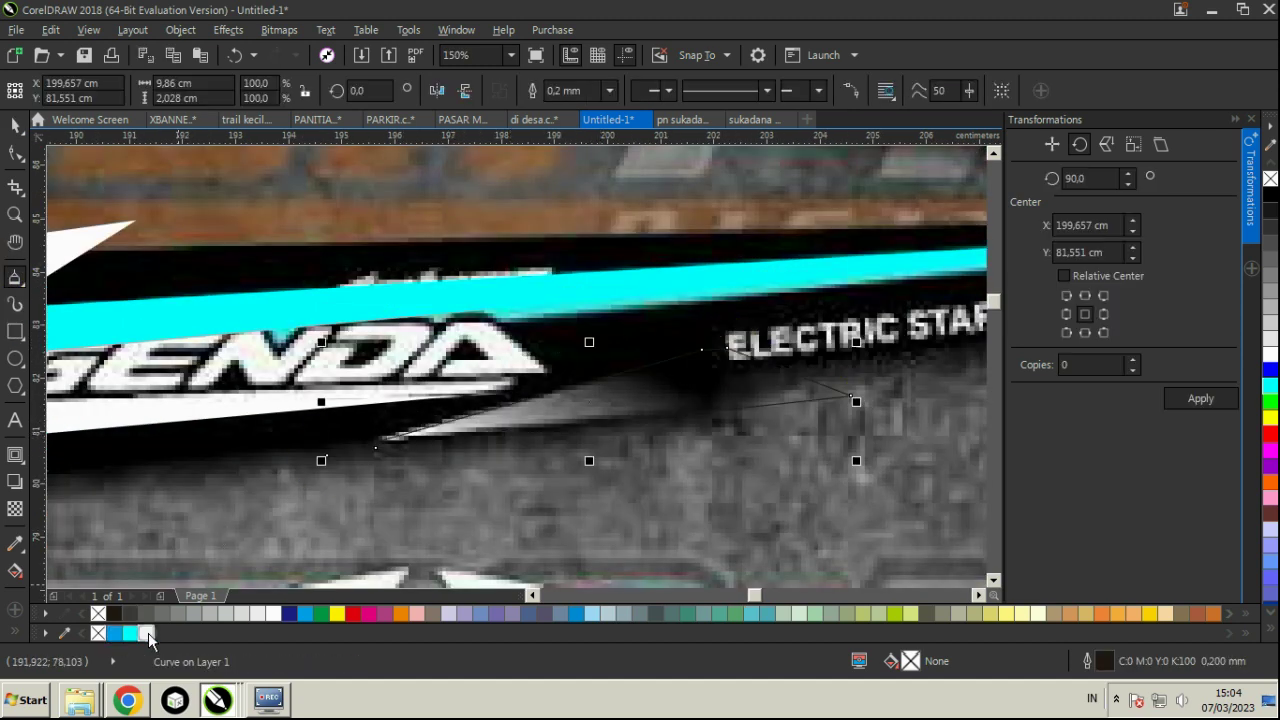
{"action": "left_click", "coordinate": [146, 634]}
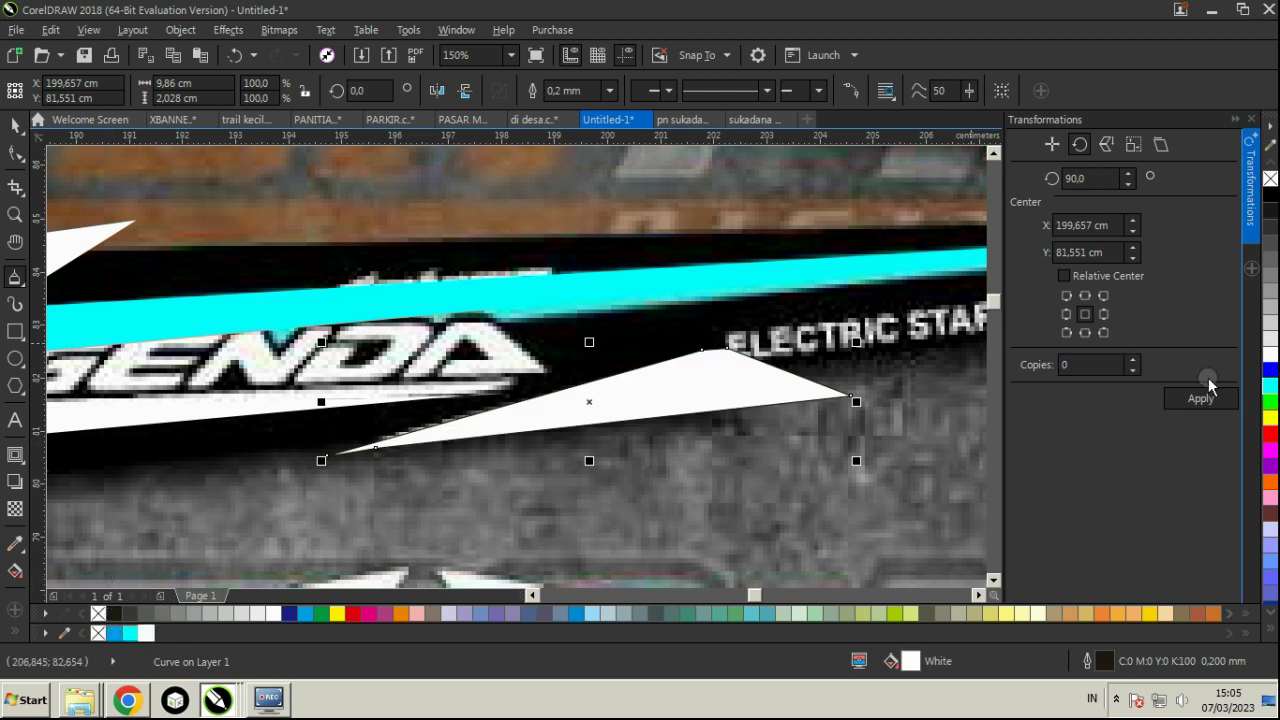
{"action": "right_click", "coordinate": [85, 603]}
- Apply a linear transparency to the white accent so it fades out toward the ELECTRIC STARTER text
{"action": "left_click", "coordinate": [15, 509]}
{"action": "left_click_drag", "start_coordinate": [562, 435], "coordinate": [768, 370]}
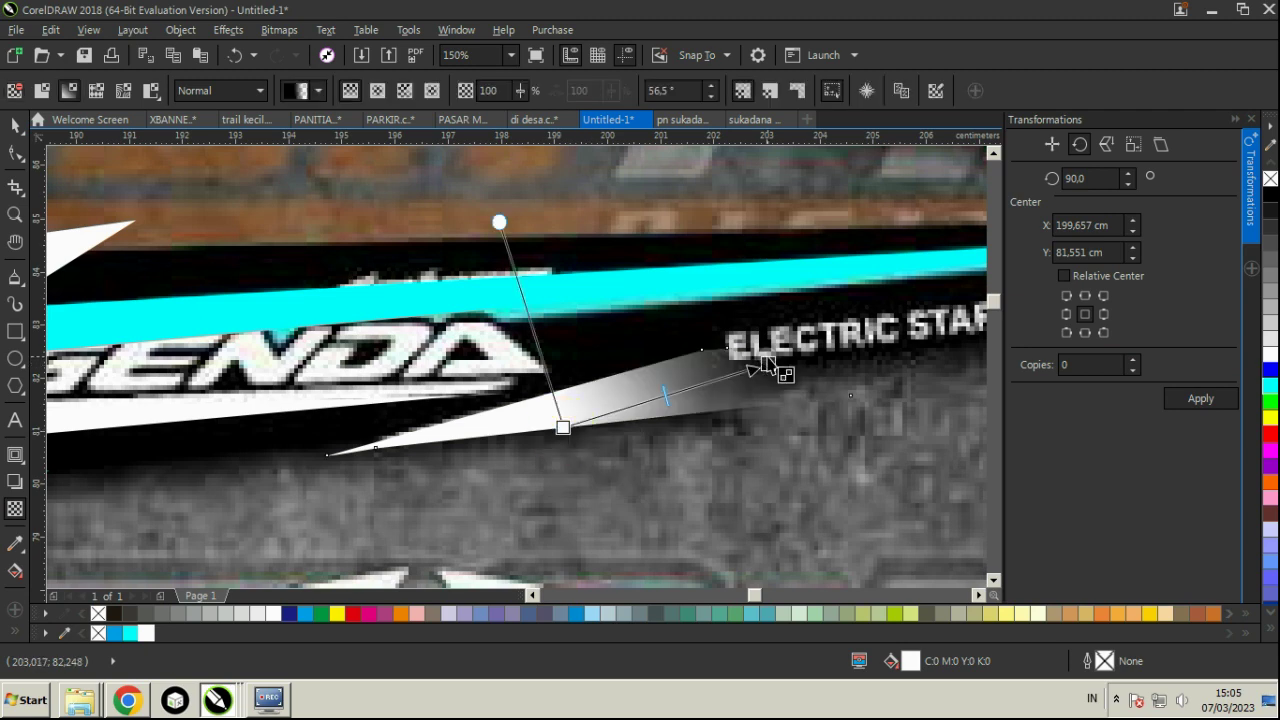
{"action": "scroll", "coordinate": [628, 403], "scroll_direction": "down", "scroll_amount": 2}
{"action": "left_click", "coordinate": [21, 131]}
- Trace the full outer outline of the lower Legenda decal as a closed shape, about 50 by 6.1 cm
{"action": "scroll", "coordinate": [652, 217], "scroll_direction": "down", "scroll_amount": 1}
{"action": "scroll", "coordinate": [322, 271], "scroll_direction": "up", "scroll_amount": 1}
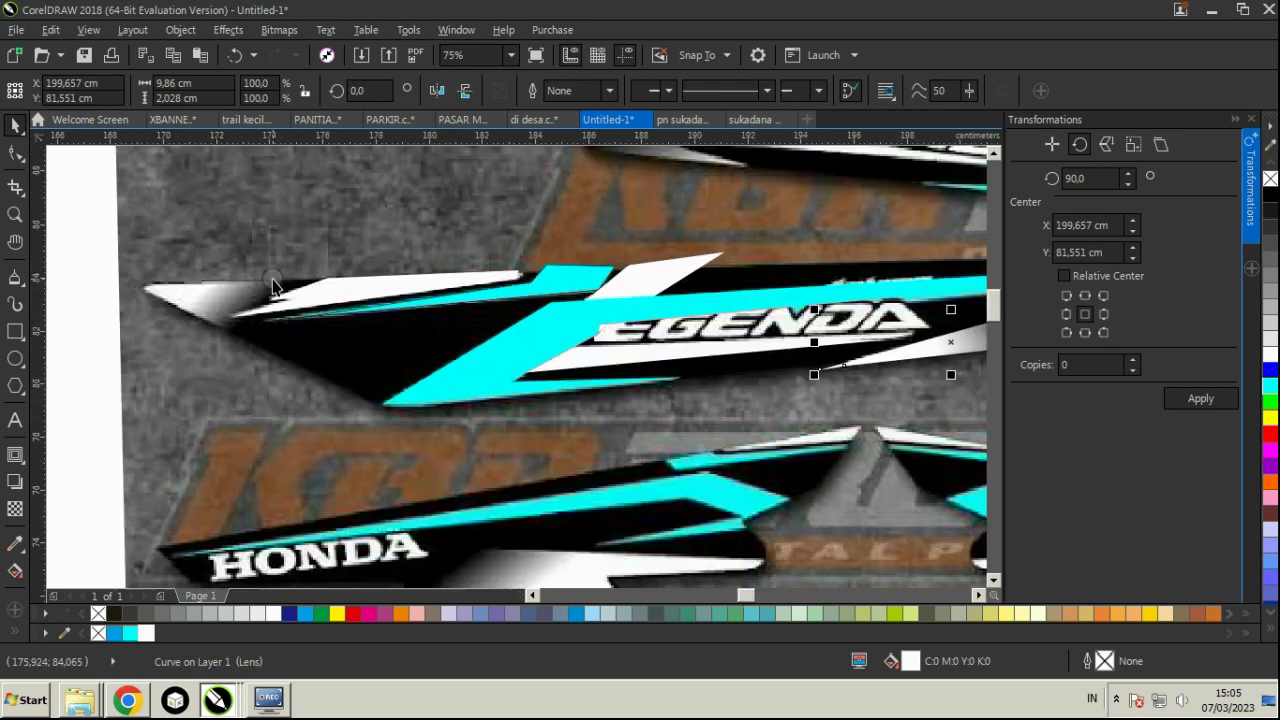
{"action": "left_click", "coordinate": [15, 270]}
{"action": "left_click_drag", "start_coordinate": [141, 289], "coordinate": [398, 420]}
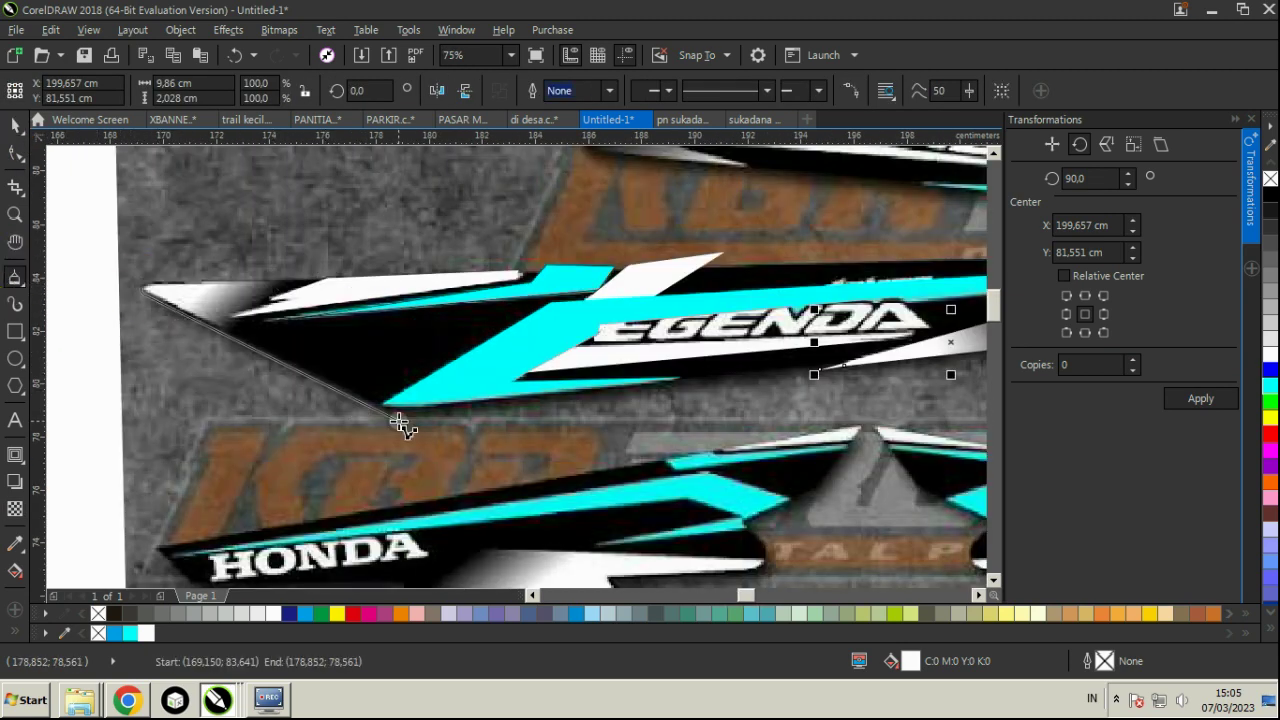
{"action": "left_click", "coordinate": [389, 411]}
{"action": "left_click_drag", "start_coordinate": [897, 218], "coordinate": [747, 276]}
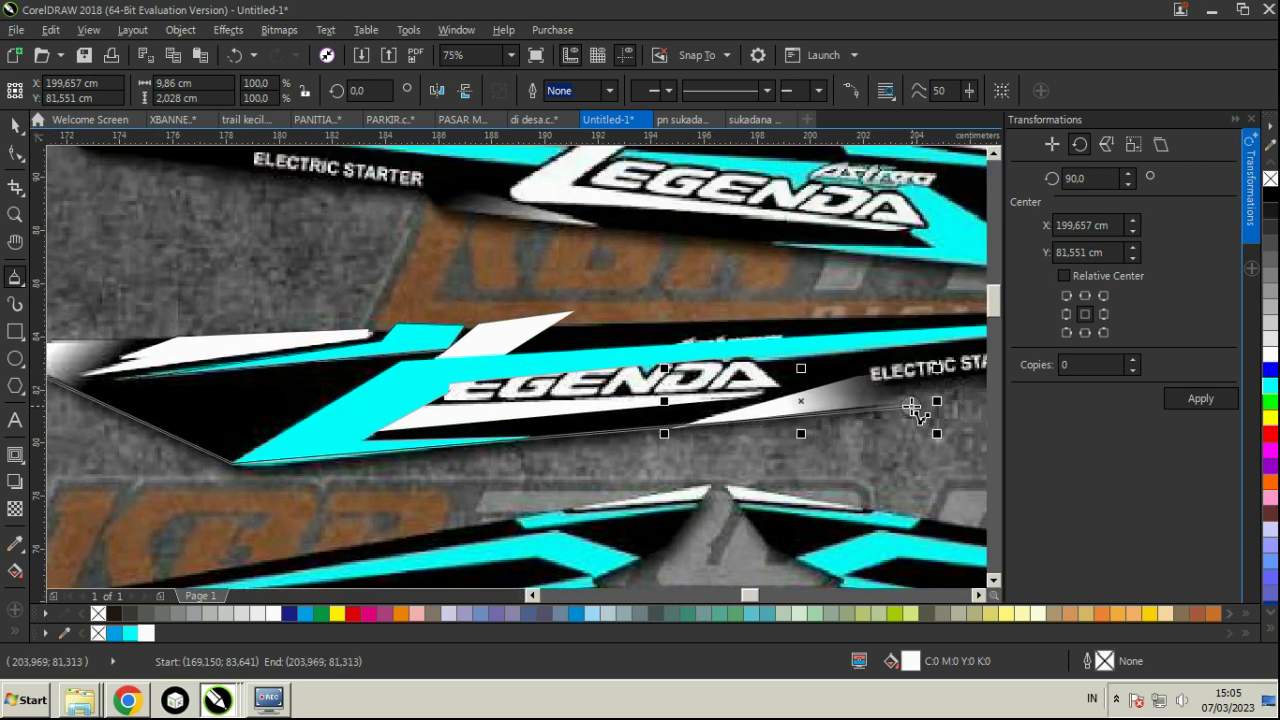
{"action": "left_click_drag", "start_coordinate": [890, 390], "coordinate": [872, 349]}
{"action": "left_click", "coordinate": [864, 342]}
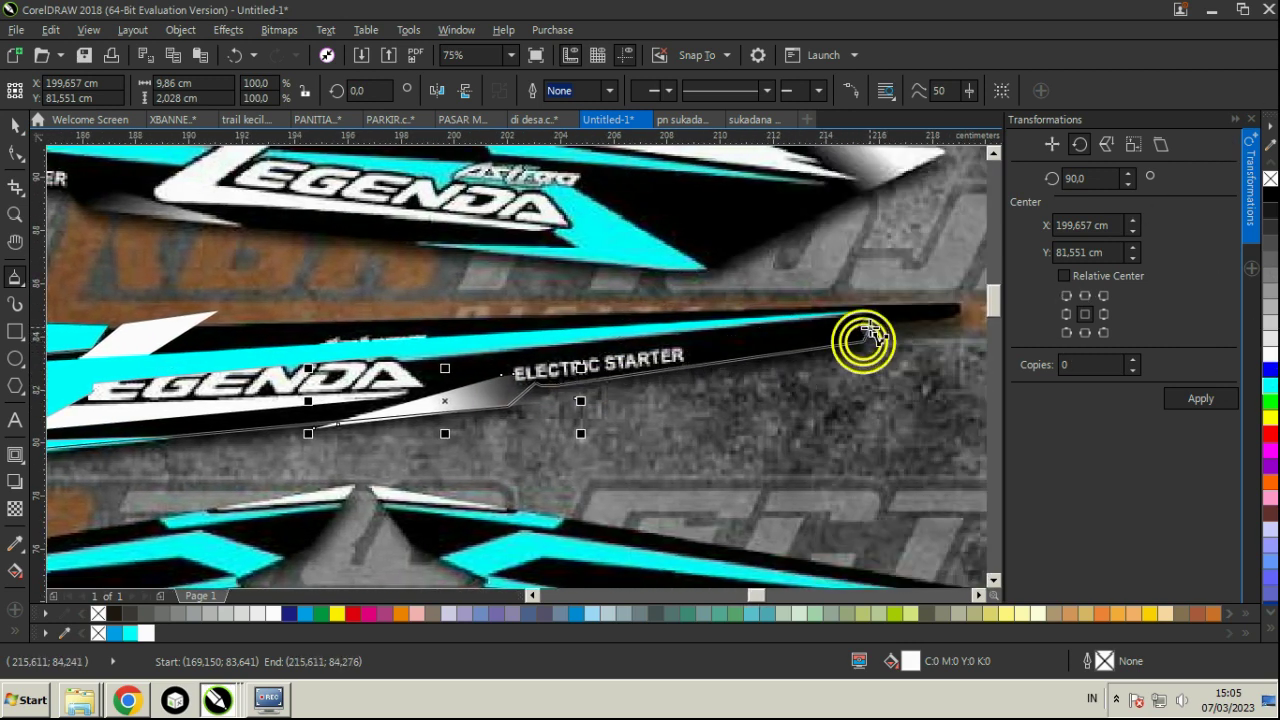
{"action": "left_click", "coordinate": [870, 327]}
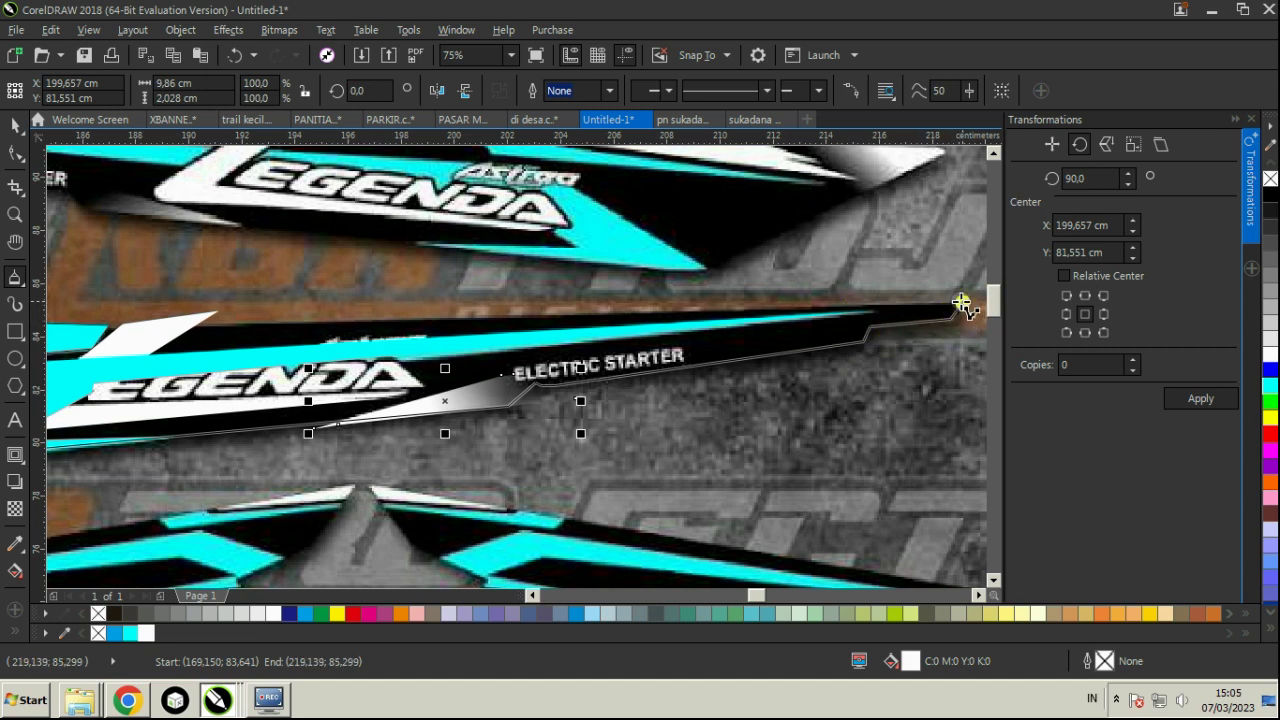
{"action": "left_click", "coordinate": [961, 302]}
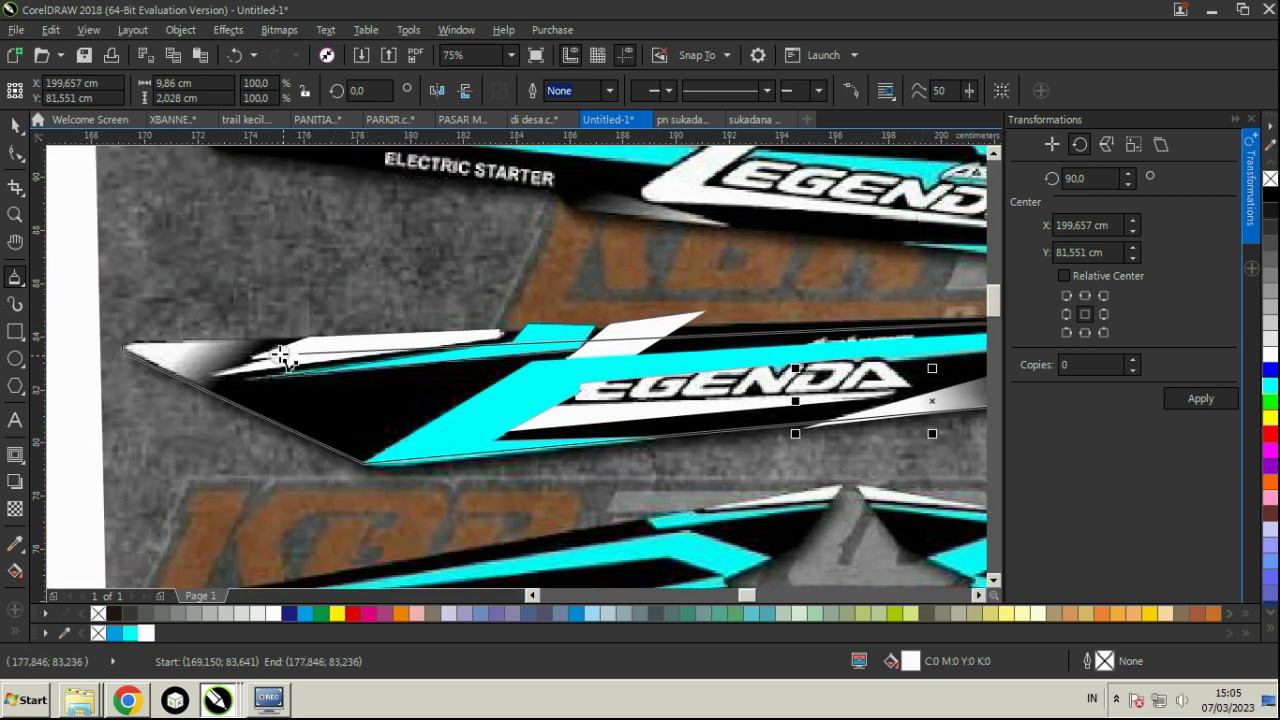
{"action": "left_click", "coordinate": [123, 347]}
- Round the outline's pointed left tip by adding a node on each side, removing the corner nodes and curving the segment between
{"action": "scroll", "coordinate": [118, 350], "scroll_direction": "up", "scroll_amount": 3}
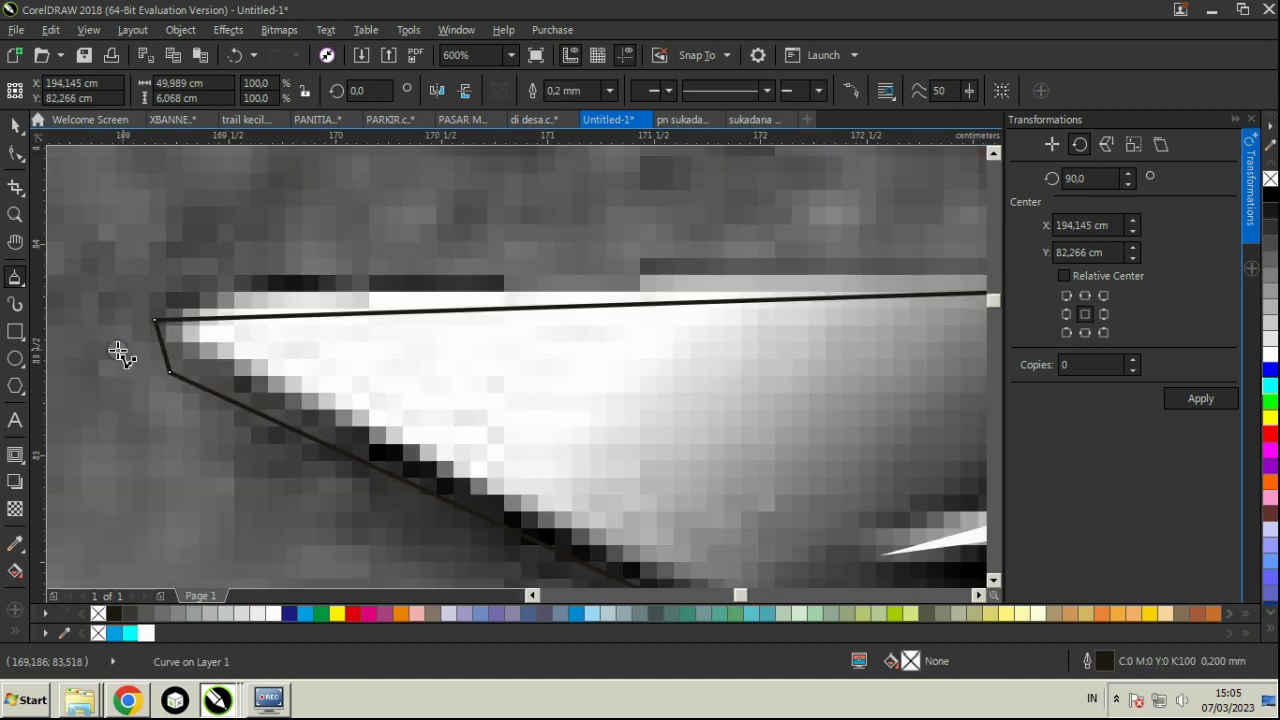
{"action": "left_click", "coordinate": [16, 152]}
{"action": "left_click_drag", "start_coordinate": [157, 326], "coordinate": [174, 299]}
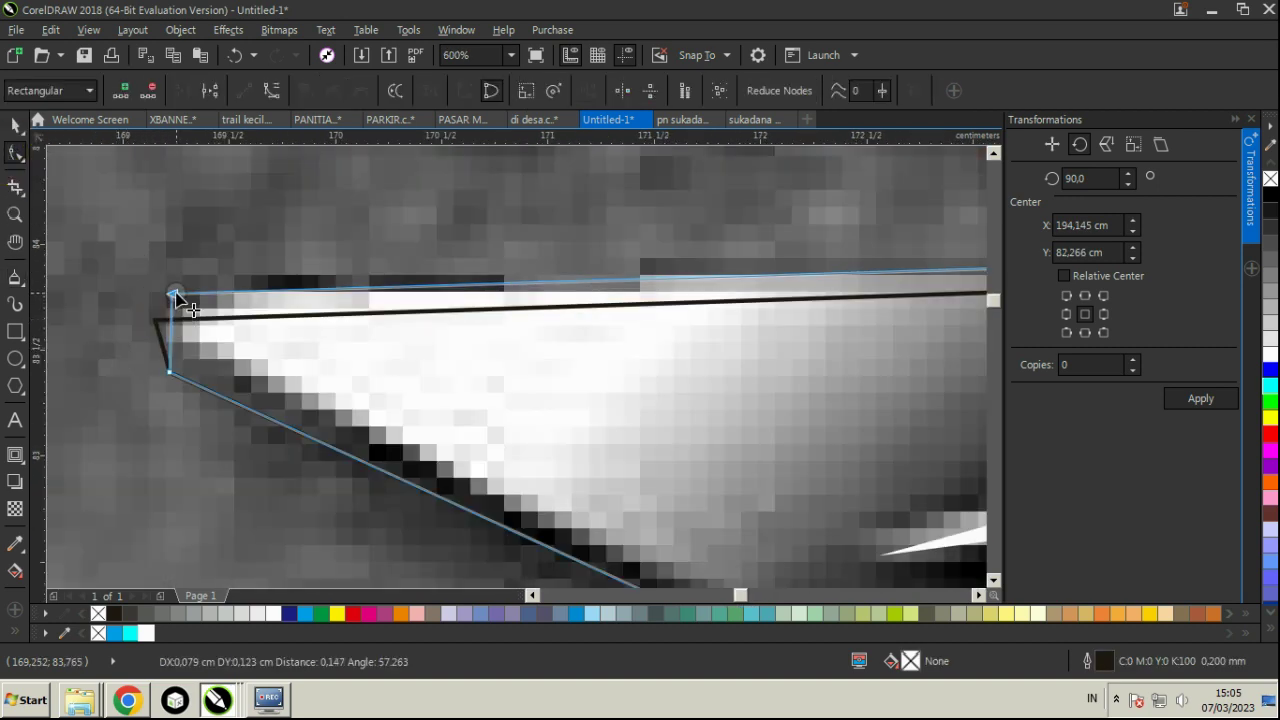
{"action": "double_click", "coordinate": [203, 389]}
{"action": "left_click", "coordinate": [211, 303]}
{"action": "double_click", "coordinate": [211, 303]}
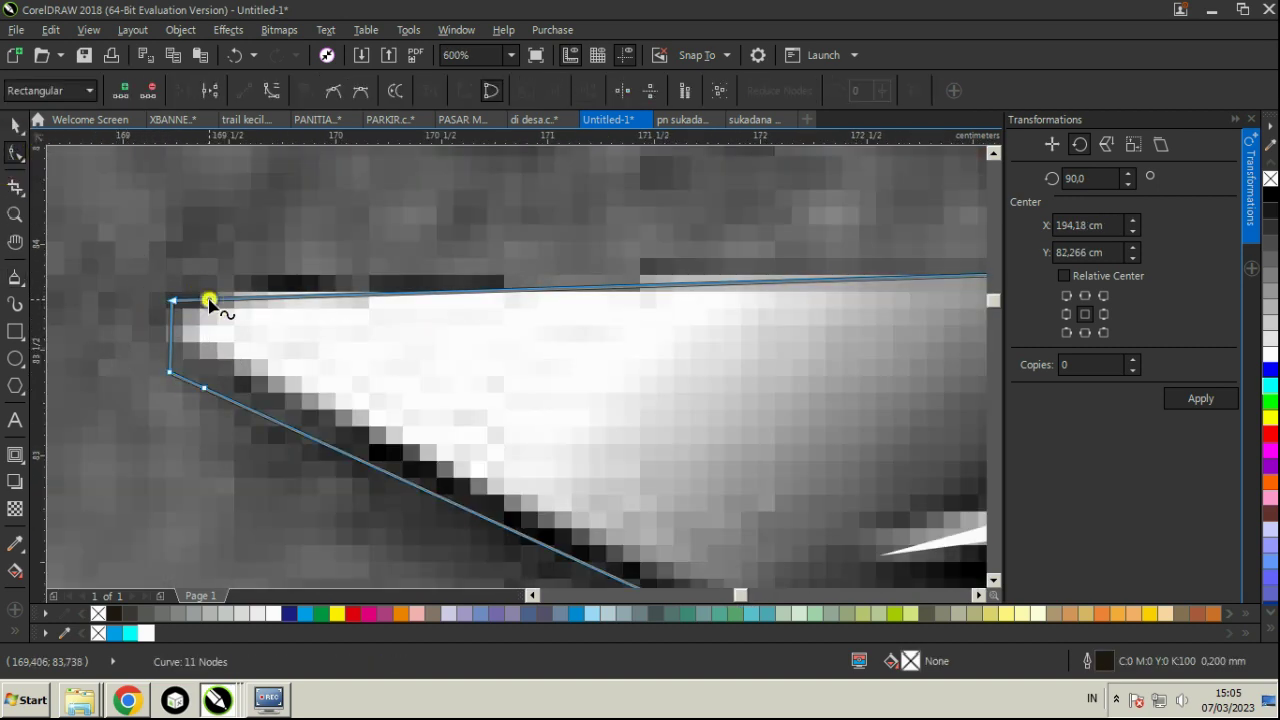
{"action": "left_click_drag", "start_coordinate": [120, 212], "coordinate": [172, 398]}
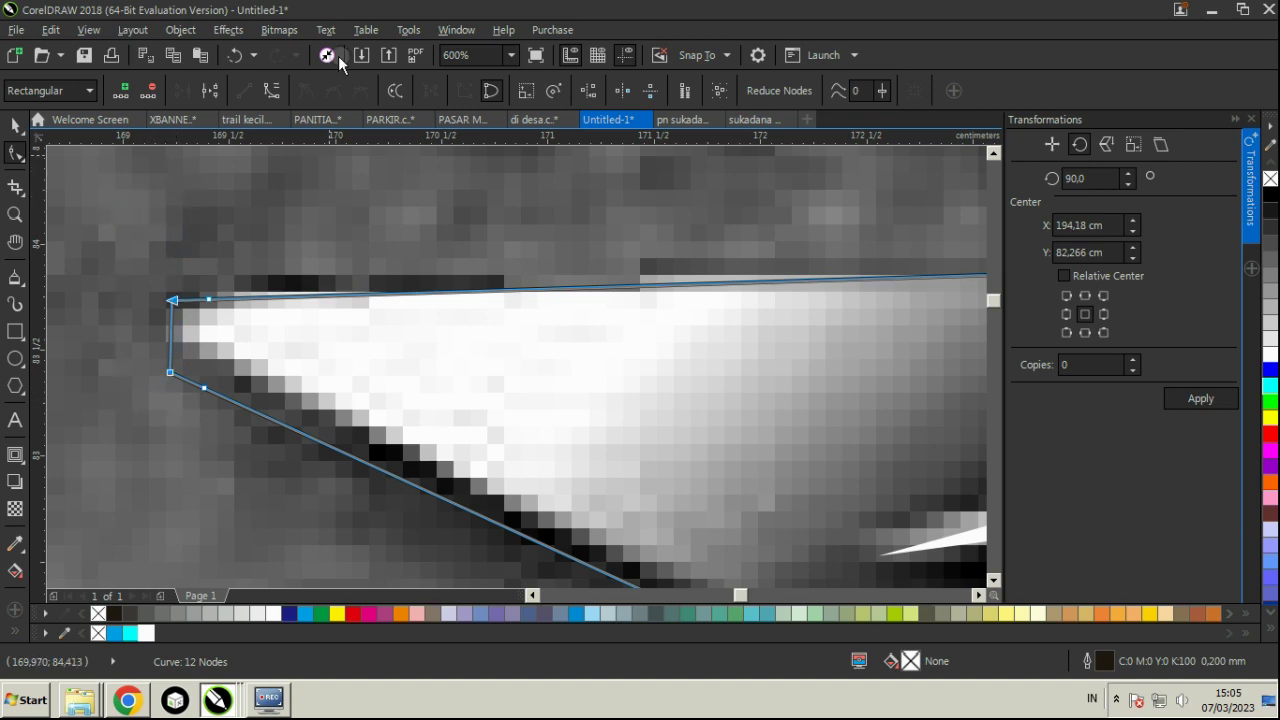
{"action": "left_click", "coordinate": [271, 92]}
{"action": "key", "text": "Delete"}
{"action": "scroll", "coordinate": [229, 247], "scroll_direction": "down", "scroll_amount": 3}
{"action": "scroll", "coordinate": [261, 267], "scroll_direction": "up", "scroll_amount": 2}
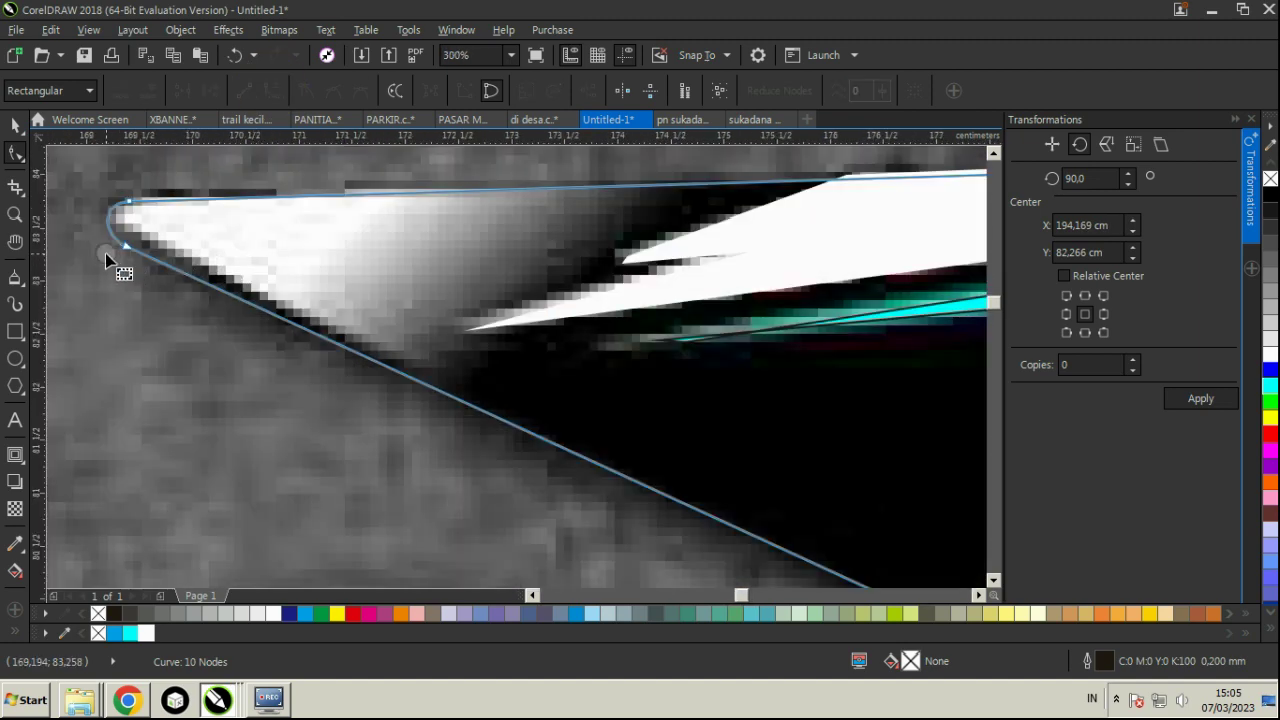
{"action": "scroll", "coordinate": [122, 257], "scroll_direction": "down", "scroll_amount": 5}
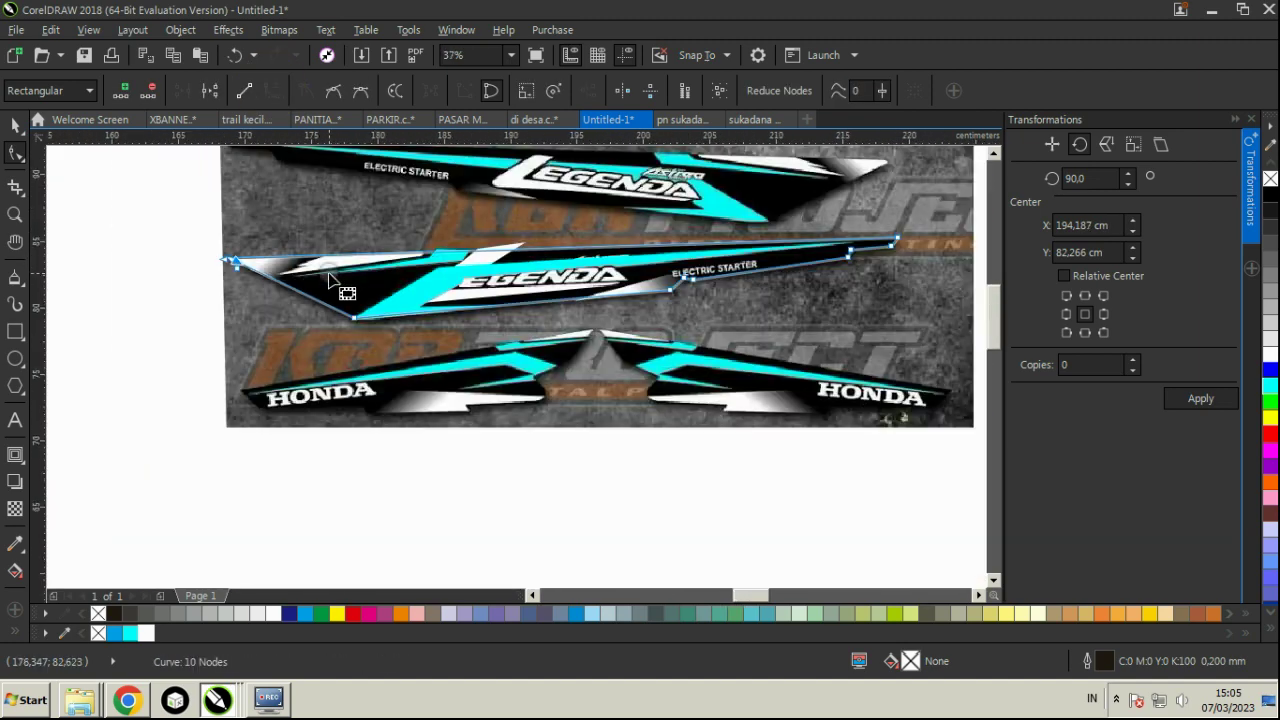
- Lock the reference bitmap in place
{"action": "key", "text": "space"}
{"action": "left_click", "coordinate": [357, 201]}
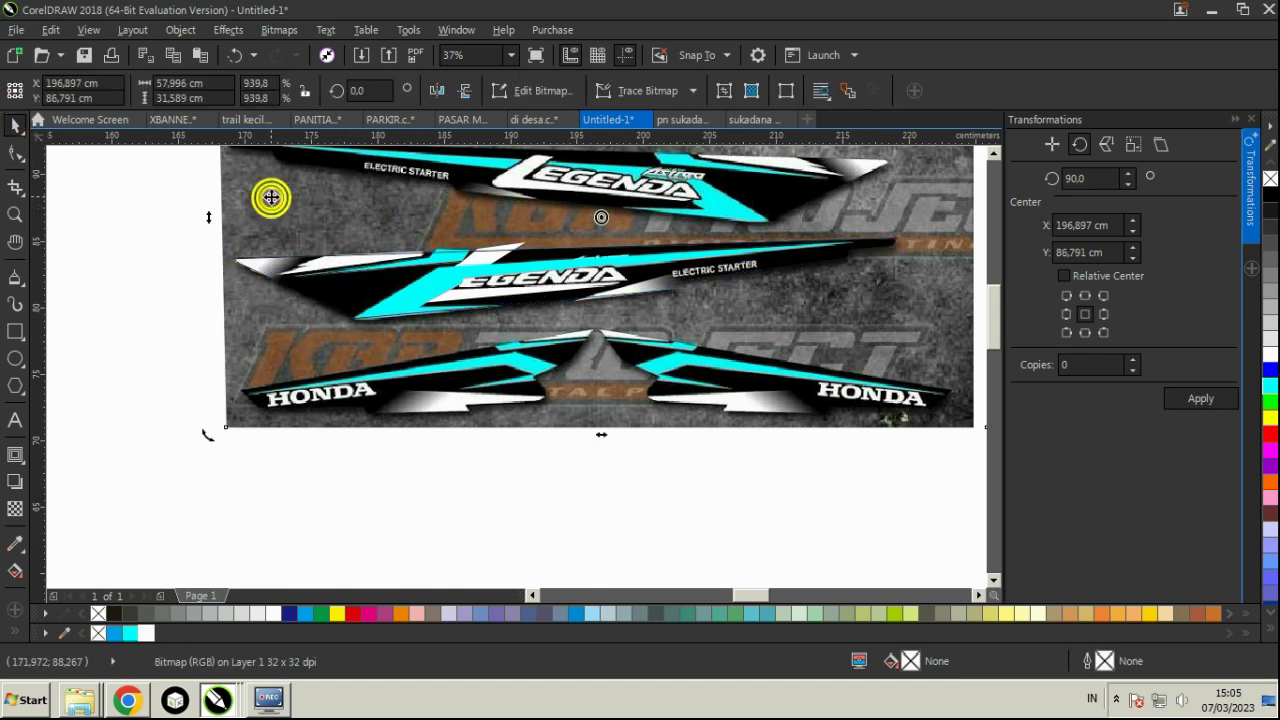
{"action": "right_click", "coordinate": [271, 197]}
{"action": "left_click", "coordinate": [343, 417]}
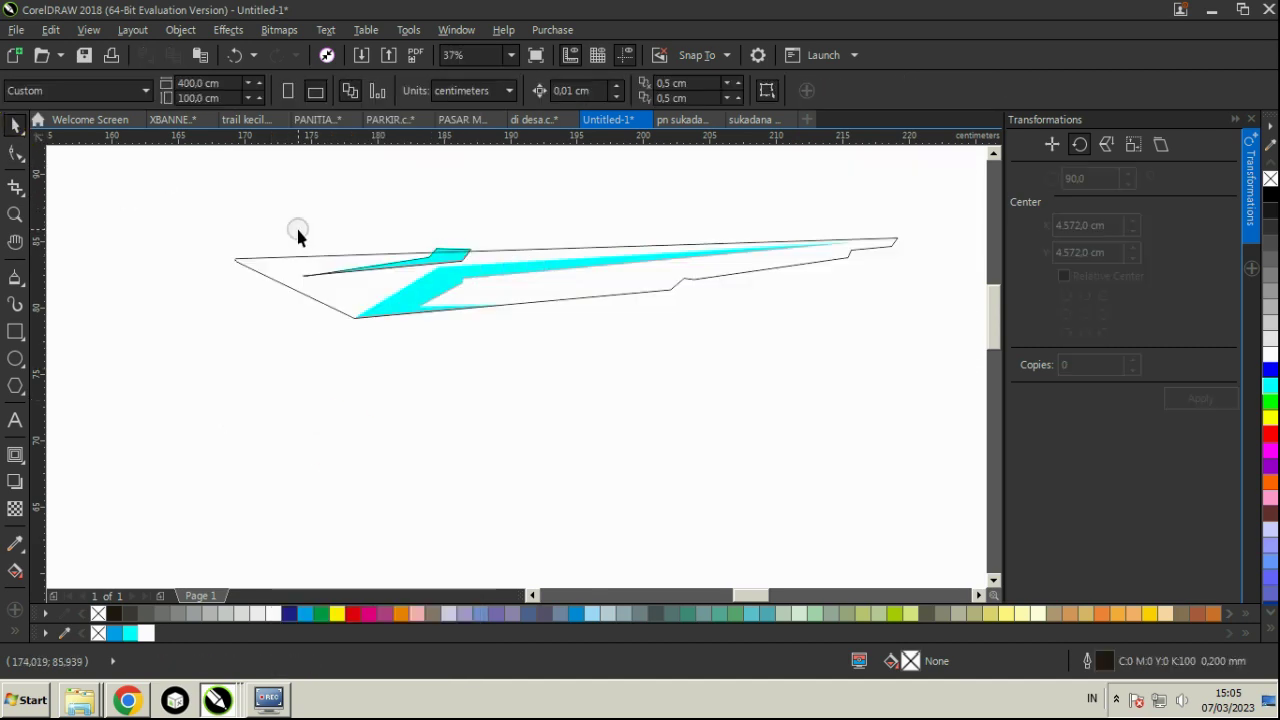
{"action": "key", "text": "ctrl+z"}
{"action": "right_click", "coordinate": [386, 290]}
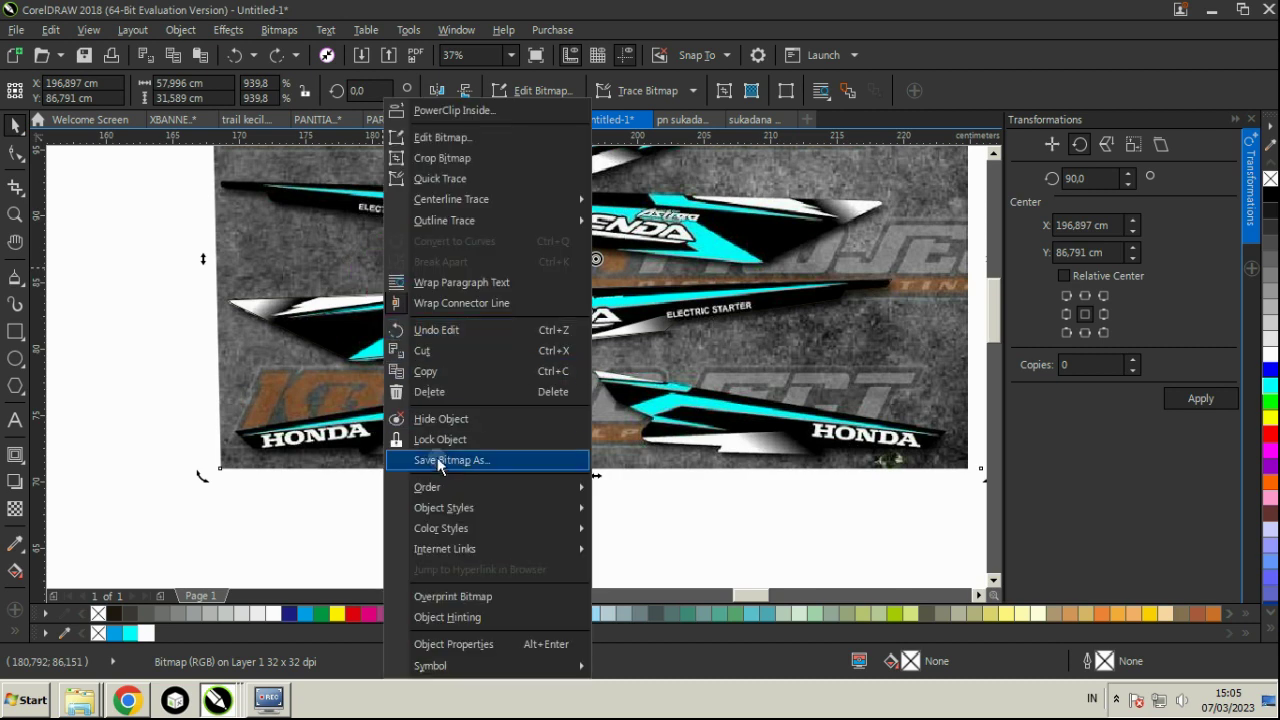
{"action": "left_click", "coordinate": [441, 442]}
- PowerClip the traced cyan and white stripe shapes inside the lower decal's outer outline
{"action": "scroll", "coordinate": [283, 292], "scroll_direction": "down", "scroll_amount": 1}
{"action": "left_click_drag", "start_coordinate": [277, 266], "coordinate": [636, 338]}
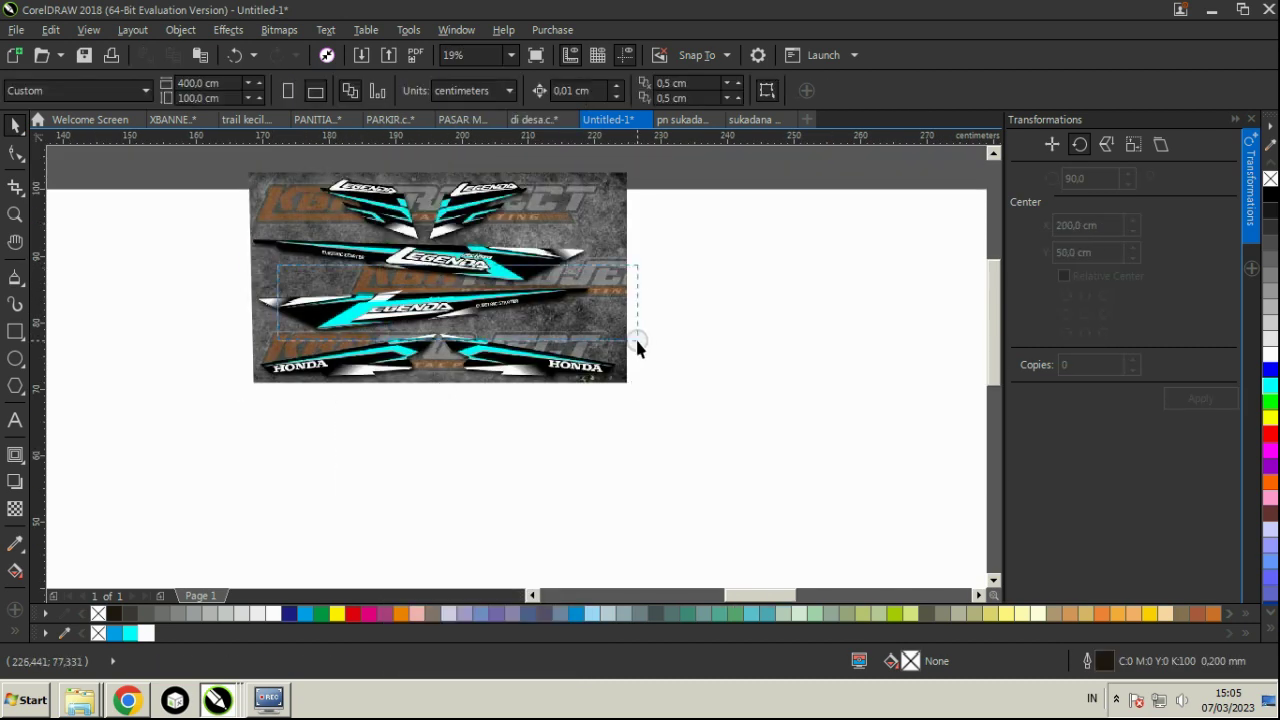
{"action": "scroll", "coordinate": [381, 307], "scroll_direction": "up", "scroll_amount": 1}
{"action": "left_click", "coordinate": [180, 29]}
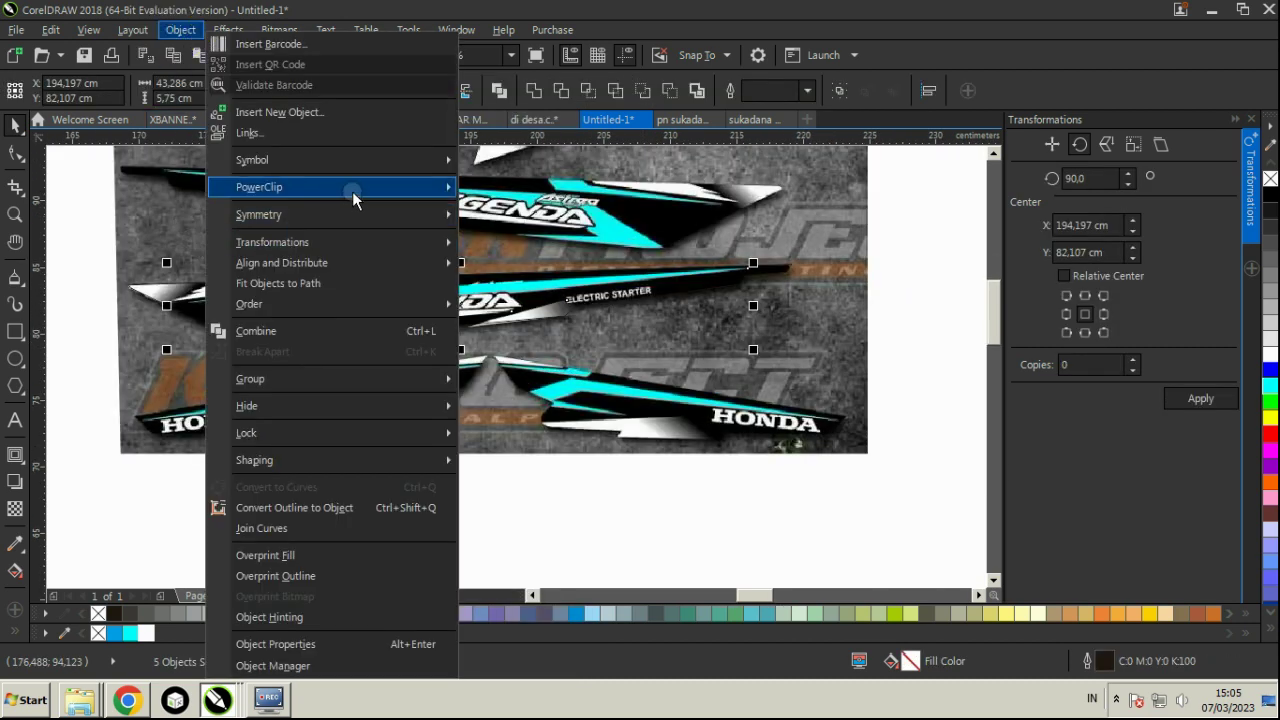
{"action": "mouse_move", "coordinate": [352, 191]}
{"action": "left_click", "coordinate": [528, 186]}
{"action": "left_click", "coordinate": [212, 316]}
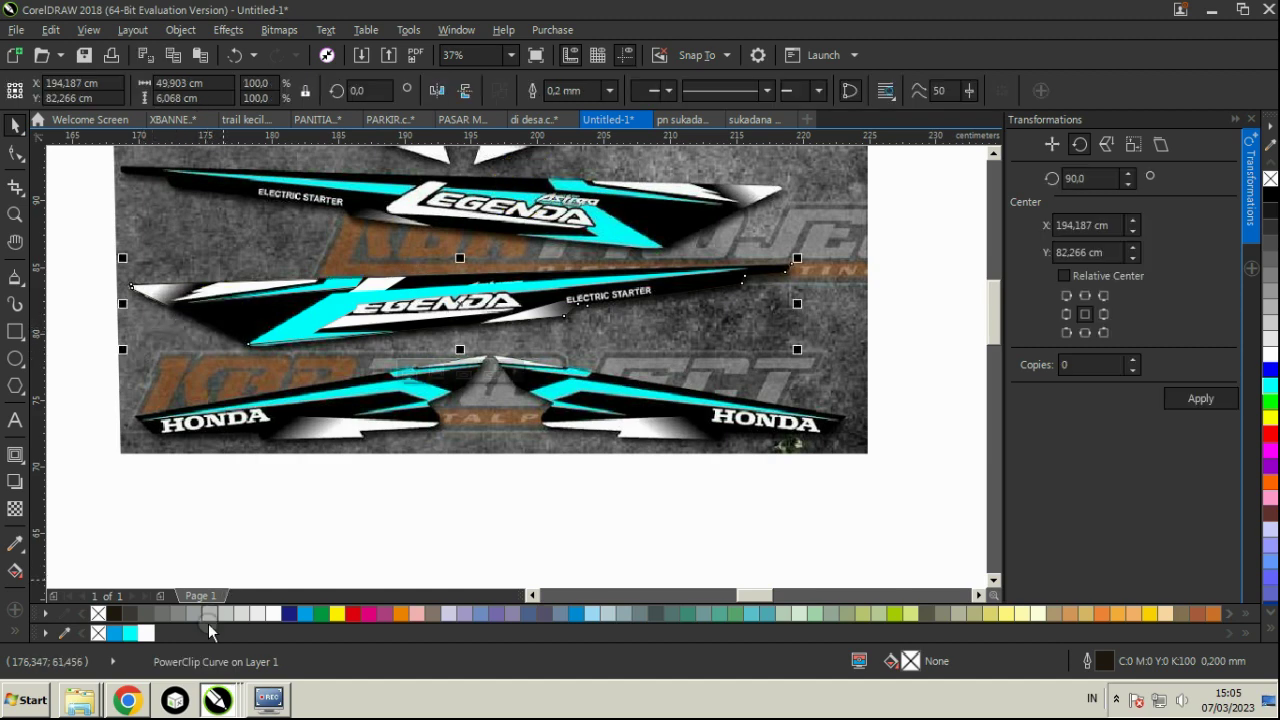
- Fill the decal outline shape with rich black, C93 M88 Y89 K80
{"action": "left_click", "coordinate": [116, 615]}
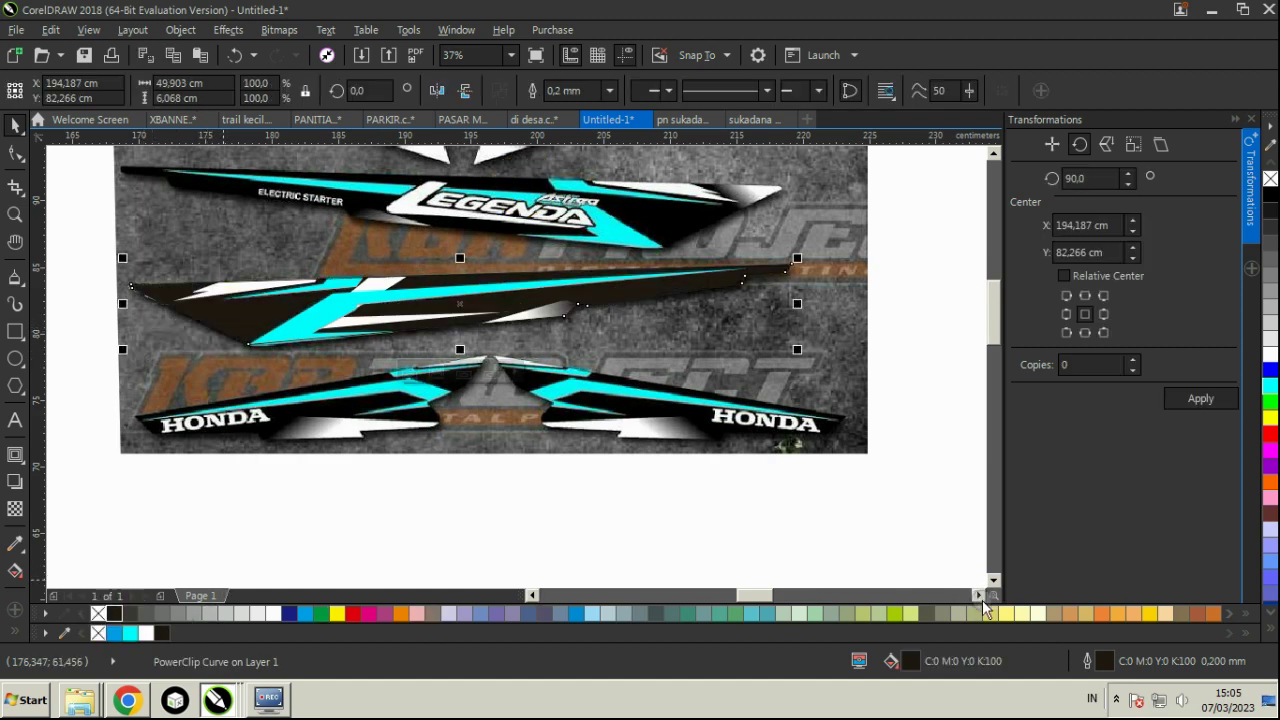
{"action": "double_click", "coordinate": [910, 660]}
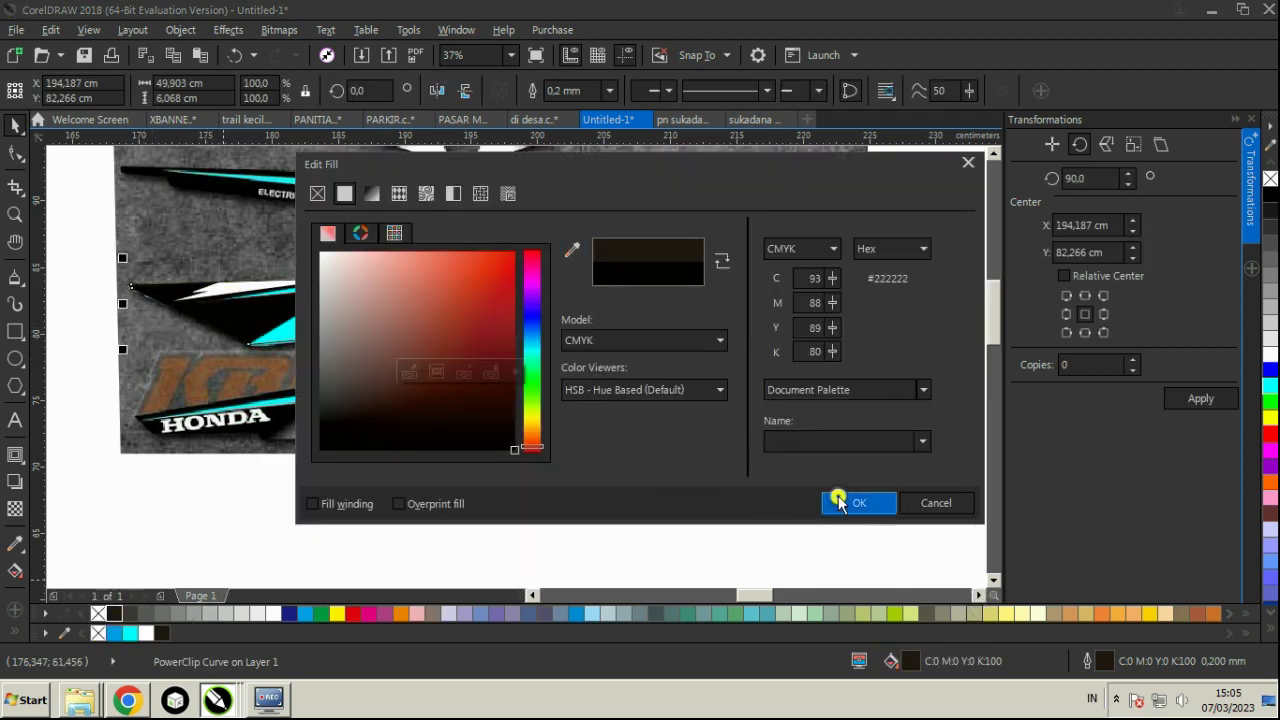
{"action": "left_click", "coordinate": [838, 502]}
{"action": "key", "text": "Escape"}
{"action": "left_click", "coordinate": [1117, 697]}
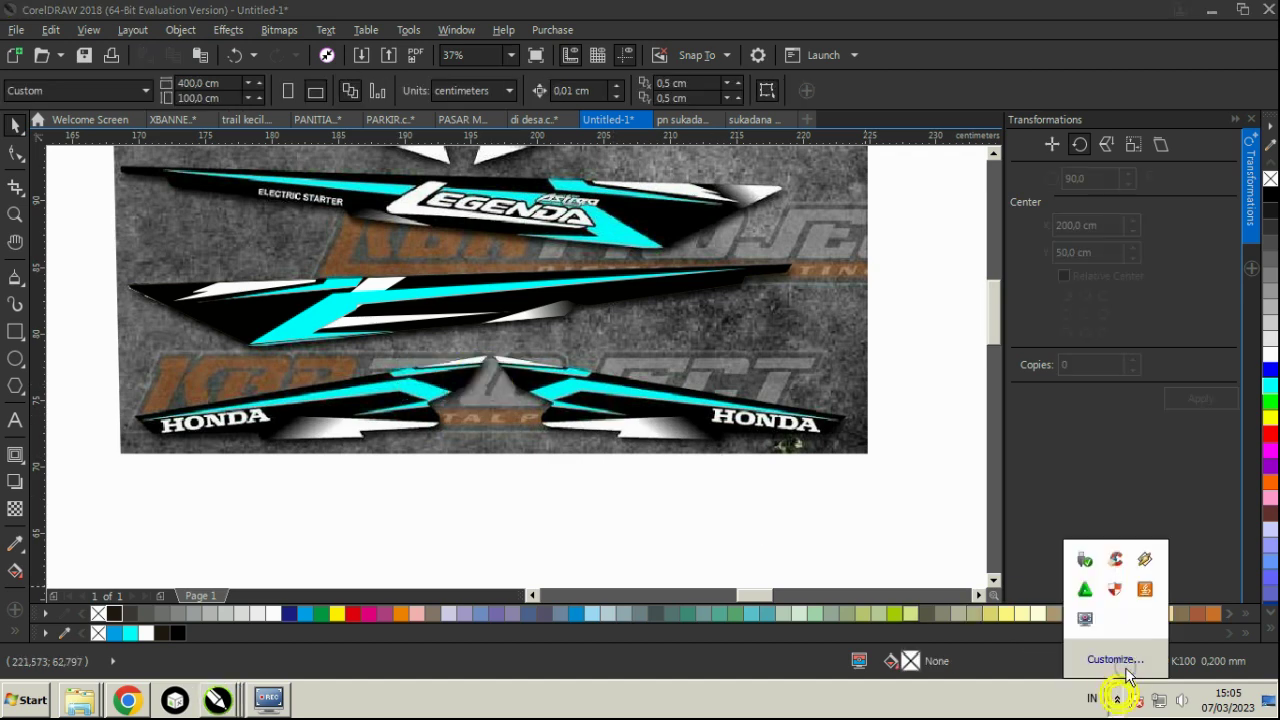
{"action": "right_click", "coordinate": [1097, 625]}
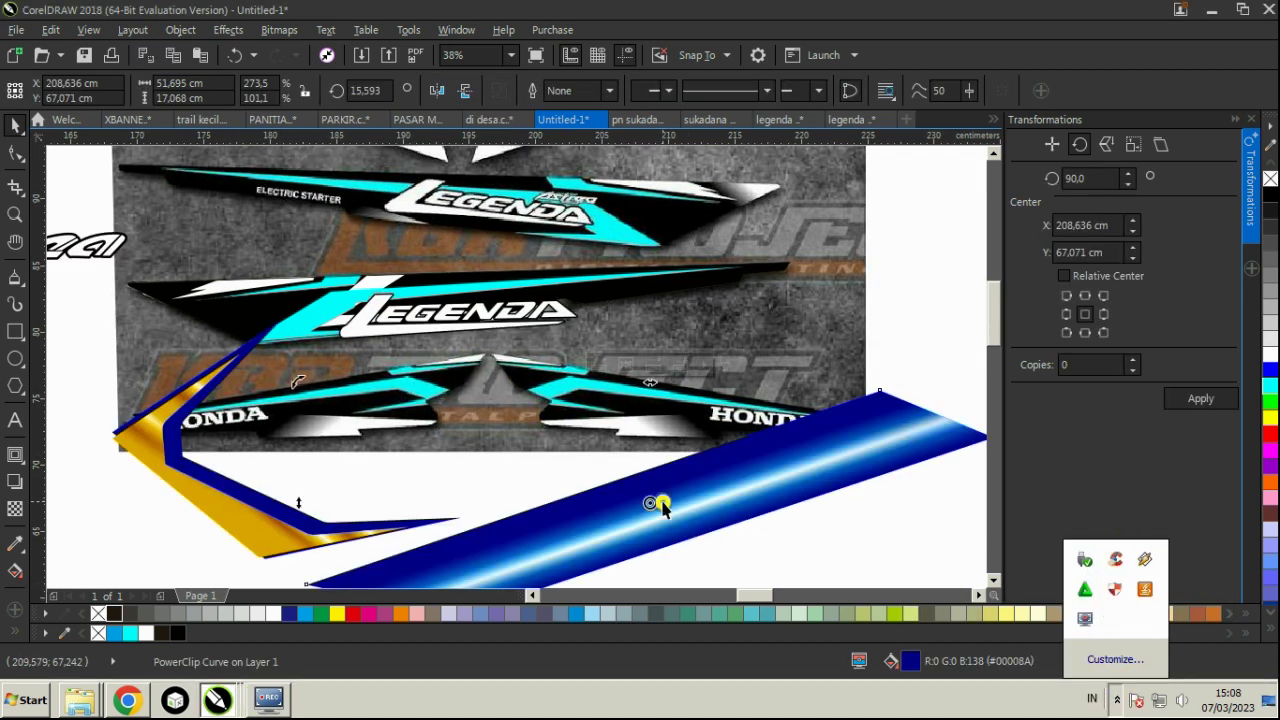
- Move the blue gradient band over the right half of the lower decal and PowerClip it inside the decal shape
{"action": "left_click_drag", "start_coordinate": [657, 506], "coordinate": [614, 306]}
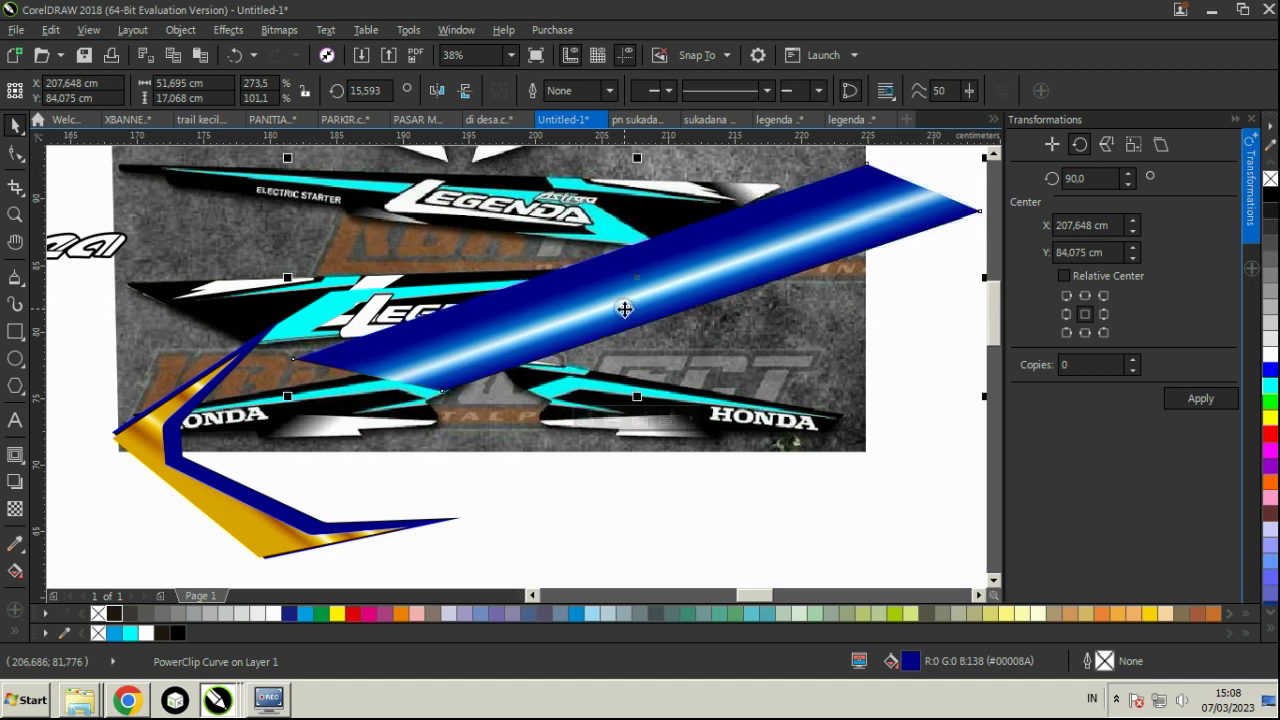
{"action": "left_click", "coordinate": [180, 29]}
{"action": "mouse_move", "coordinate": [271, 186]}
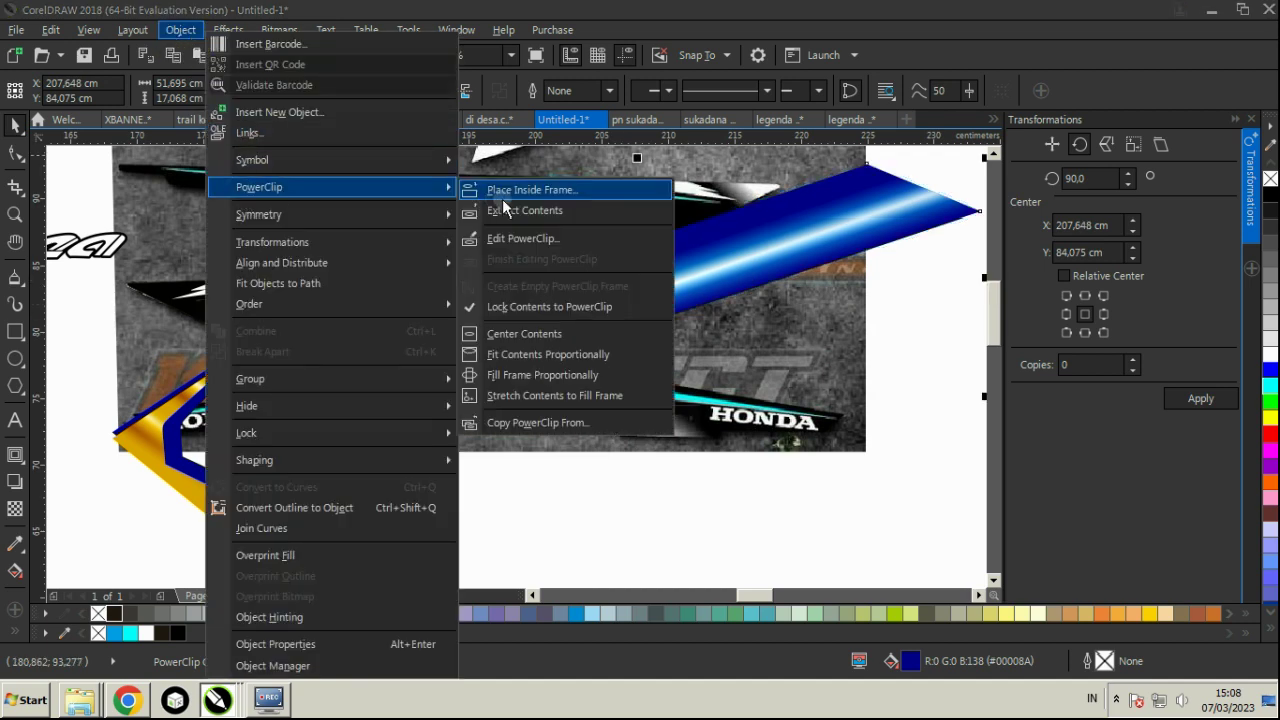
{"action": "left_click", "coordinate": [505, 190]}
{"action": "left_click", "coordinate": [241, 315]}
- Open the decal's PowerClip contents for editing and place a copy of the blue gradient band over the decal's left end
{"action": "right_click", "coordinate": [248, 300]}
{"action": "left_click", "coordinate": [335, 157]}
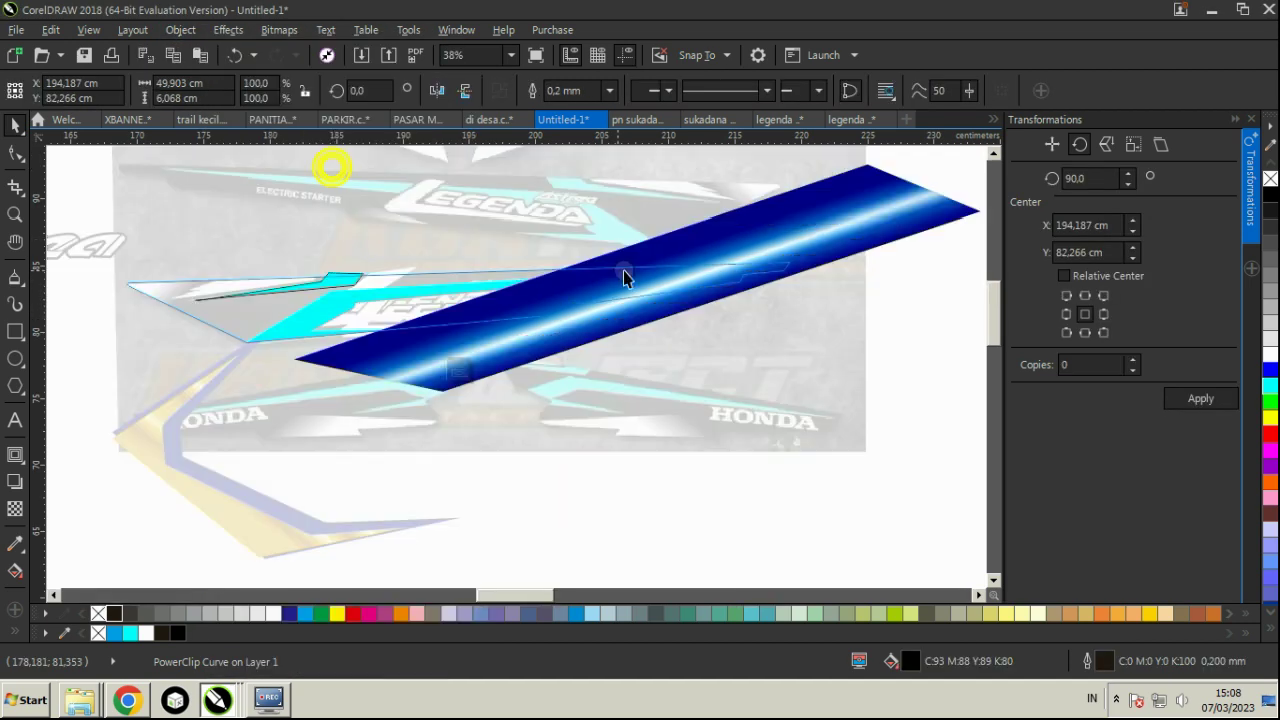
{"action": "left_click_drag", "start_coordinate": [643, 273], "coordinate": [195, 269]}
{"action": "right_click", "coordinate": [182, 271]}
{"action": "scroll", "coordinate": [195, 272], "scroll_direction": "up", "scroll_amount": 1}
{"action": "scroll", "coordinate": [195, 268], "scroll_direction": "down", "scroll_amount": 1}
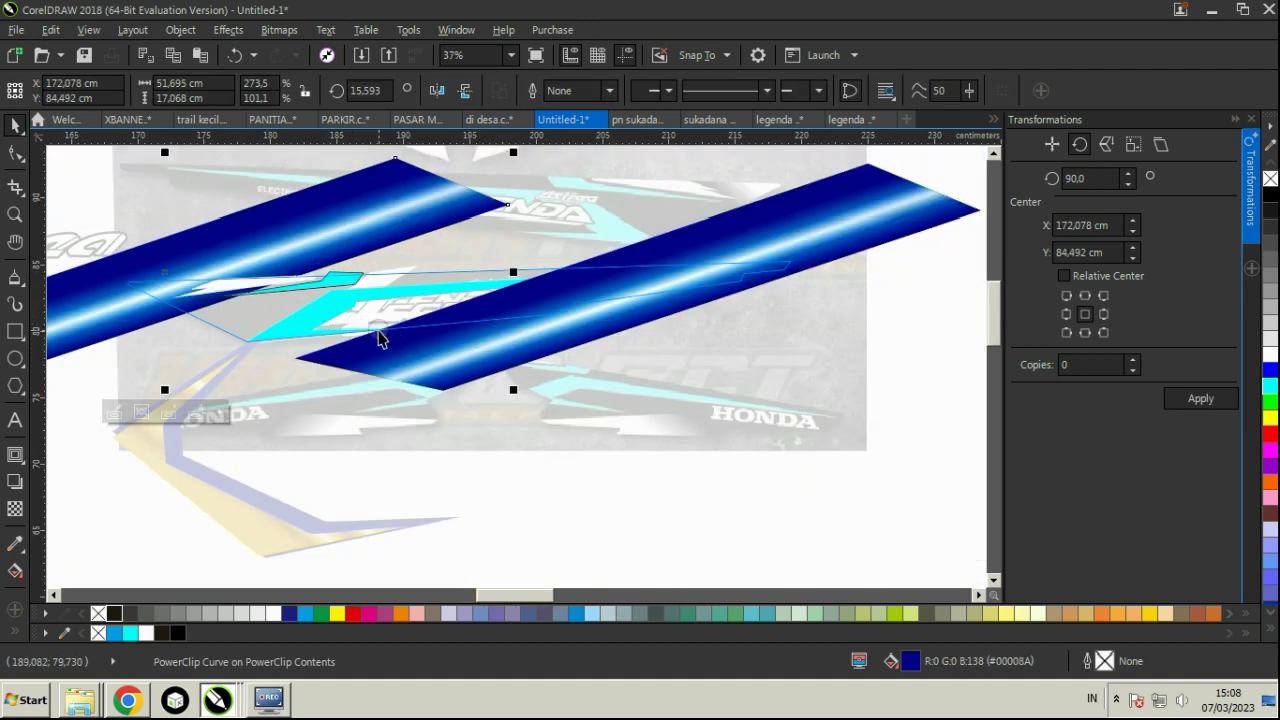
- Finish editing the lower decal's PowerClip contents
{"action": "left_click", "coordinate": [294, 289]}
{"action": "left_click", "coordinate": [340, 305]}
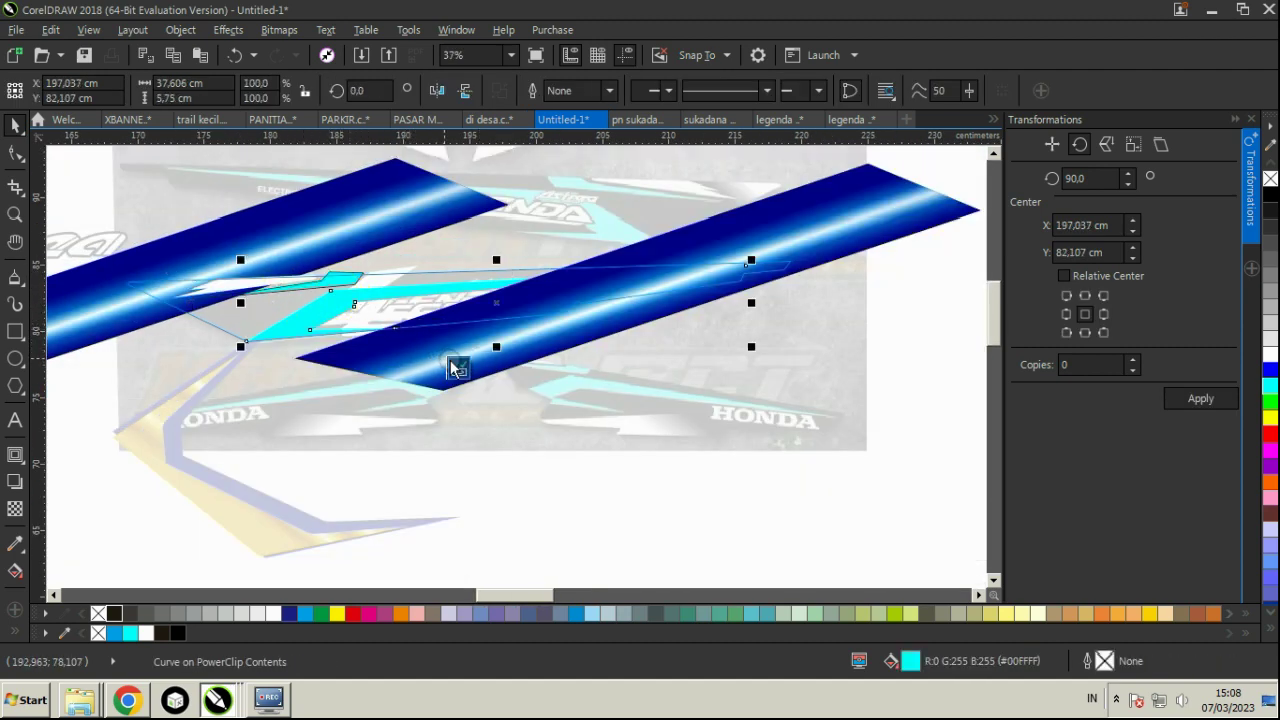
{"action": "left_click", "coordinate": [452, 360]}
{"action": "left_click", "coordinate": [466, 365]}
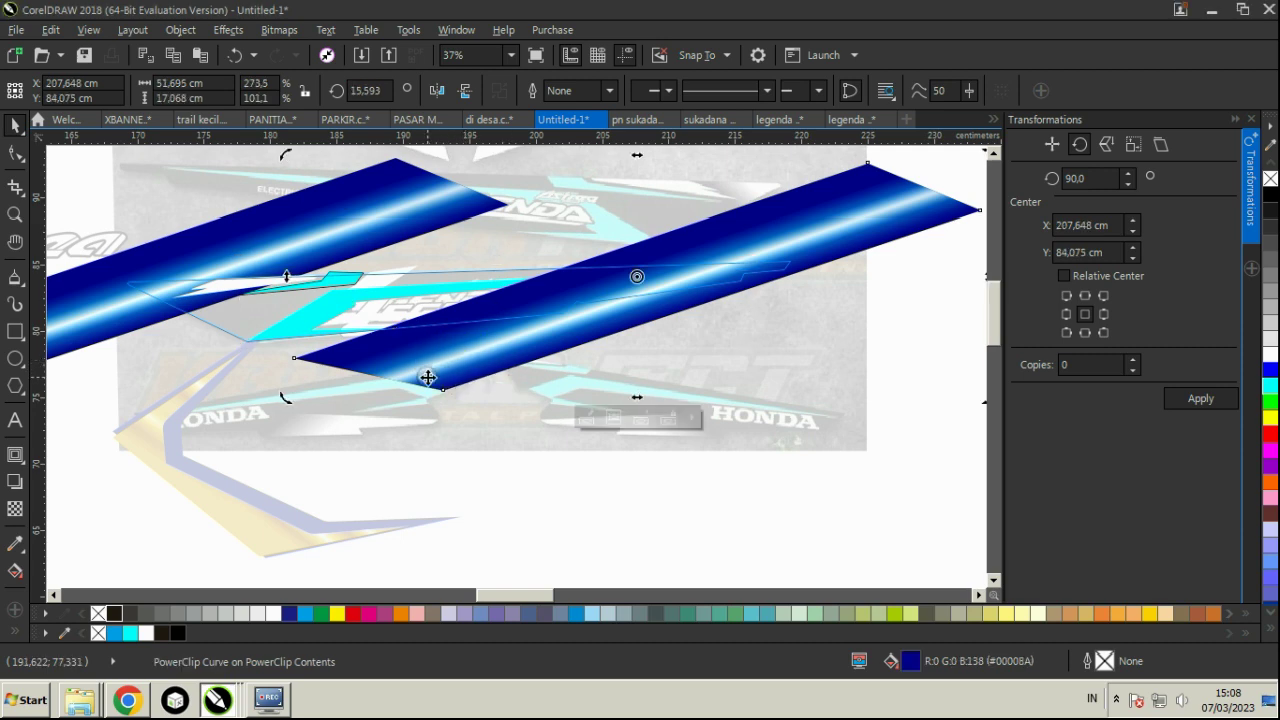
{"action": "left_click", "coordinate": [450, 414]}
{"action": "left_click", "coordinate": [457, 371]}
{"action": "left_click", "coordinate": [524, 443]}
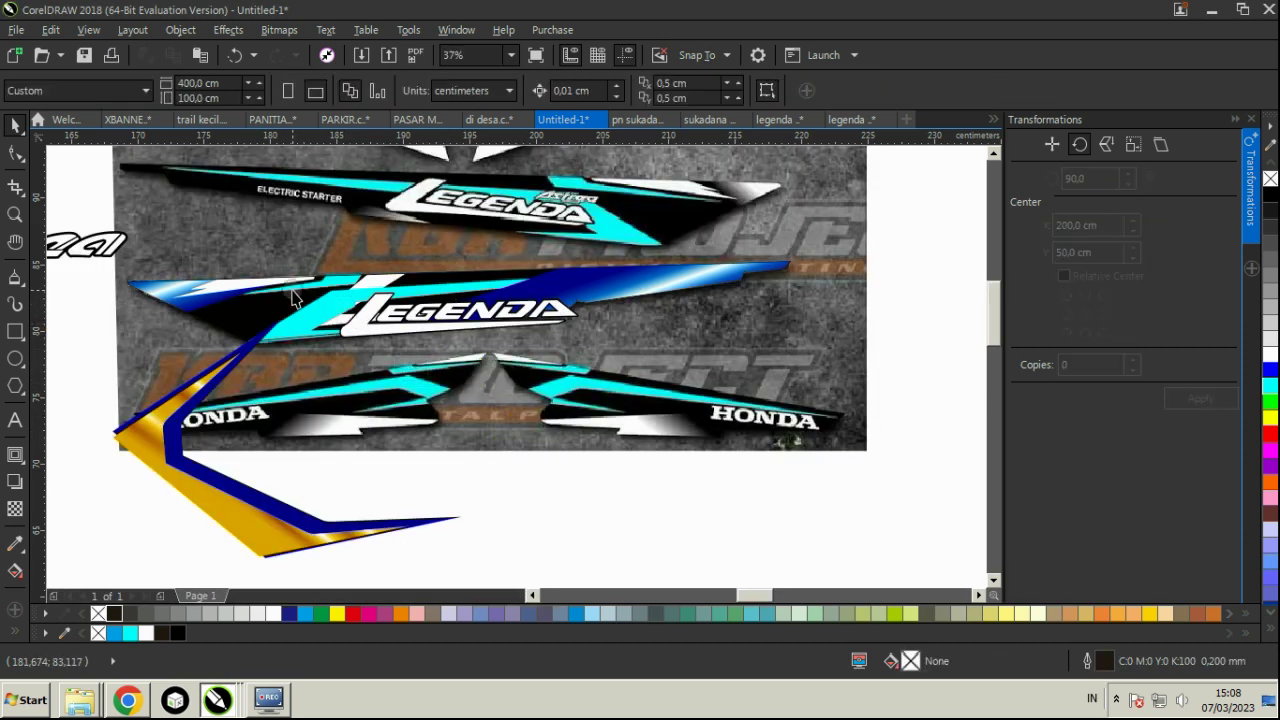
- Group the white LEGENDA lettering with its black backing and move the group up and left on the lower decal
{"action": "scroll", "coordinate": [470, 290], "scroll_direction": "up", "scroll_amount": 3}
{"action": "left_click", "coordinate": [489, 285]}
{"action": "scroll", "coordinate": [489, 285], "scroll_direction": "up", "scroll_amount": 2}
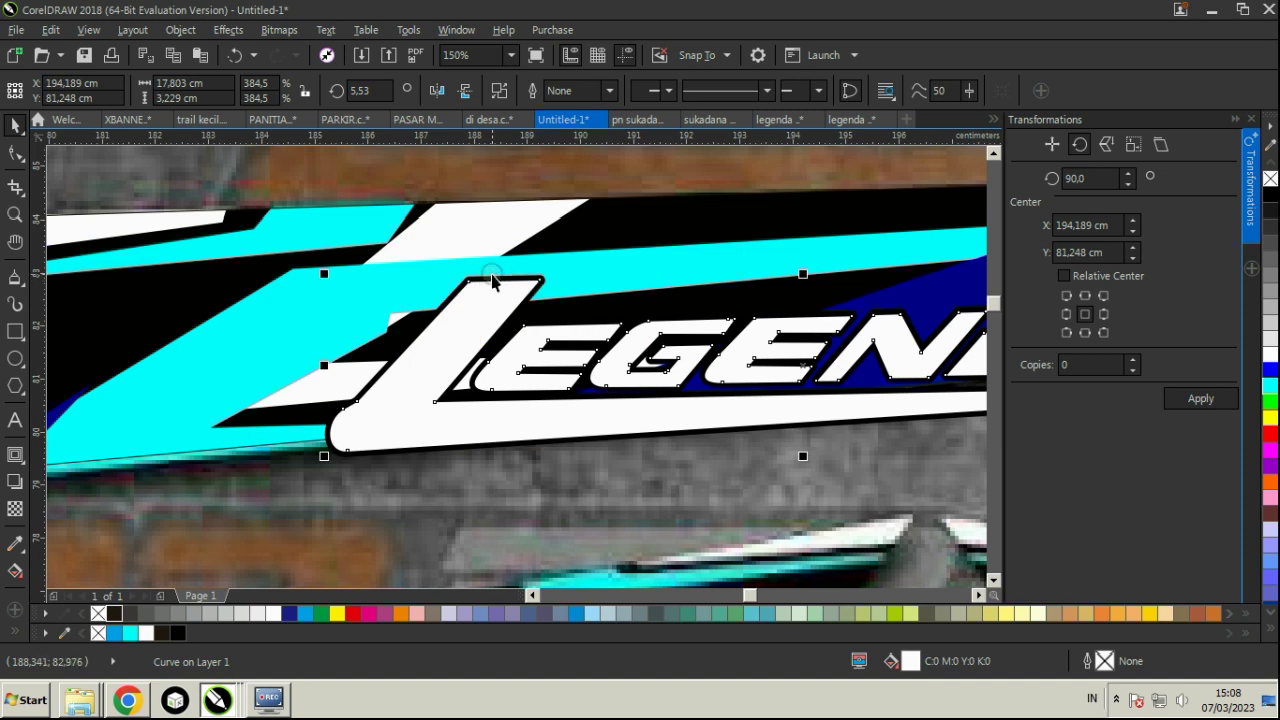
{"action": "left_click", "coordinate": [492, 281], "text": "shift"}
{"action": "key", "text": "ctrl+g"}
{"action": "left_click_drag", "start_coordinate": [482, 320], "coordinate": [374, 269]}
{"action": "scroll", "coordinate": [430, 288], "scroll_direction": "down", "scroll_amount": 3}
- Scale the LEGENDA group down to about 11.7 by 2.2 cm and position it just below the long cyan stripe
{"action": "scroll", "coordinate": [661, 271], "scroll_direction": "up", "scroll_amount": 2}
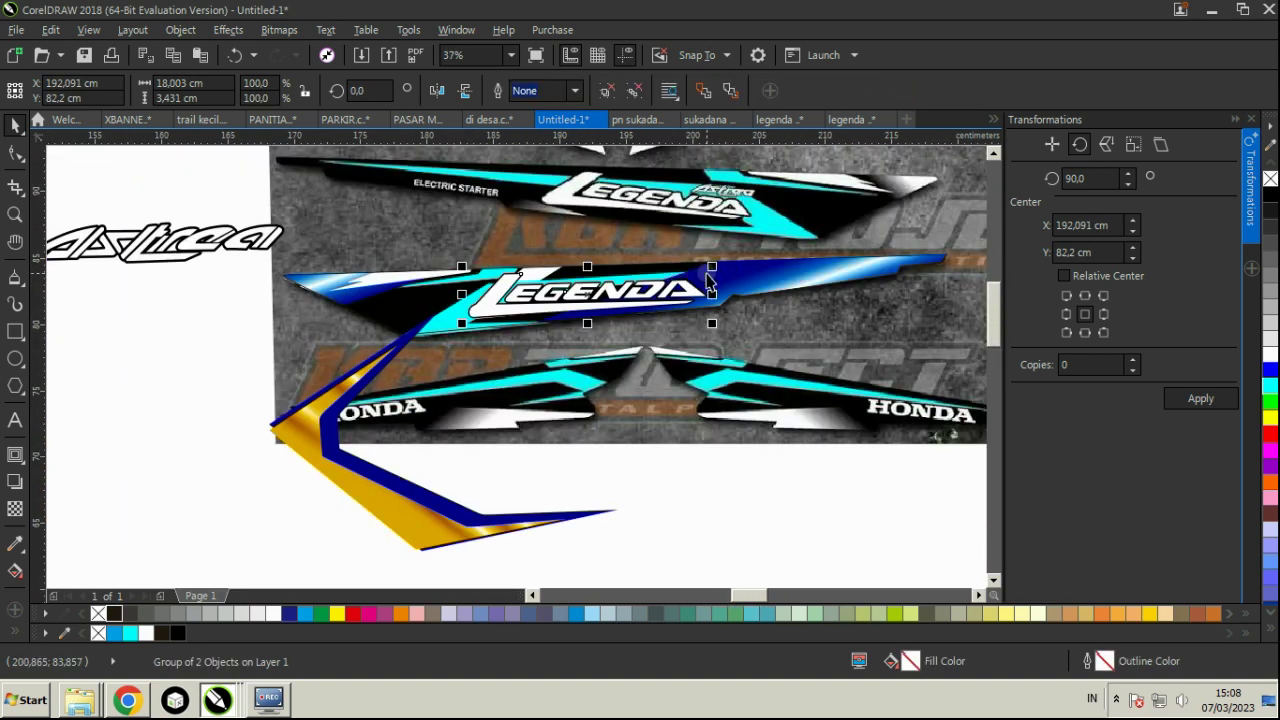
{"action": "scroll", "coordinate": [590, 300], "scroll_direction": "up", "scroll_amount": 2}
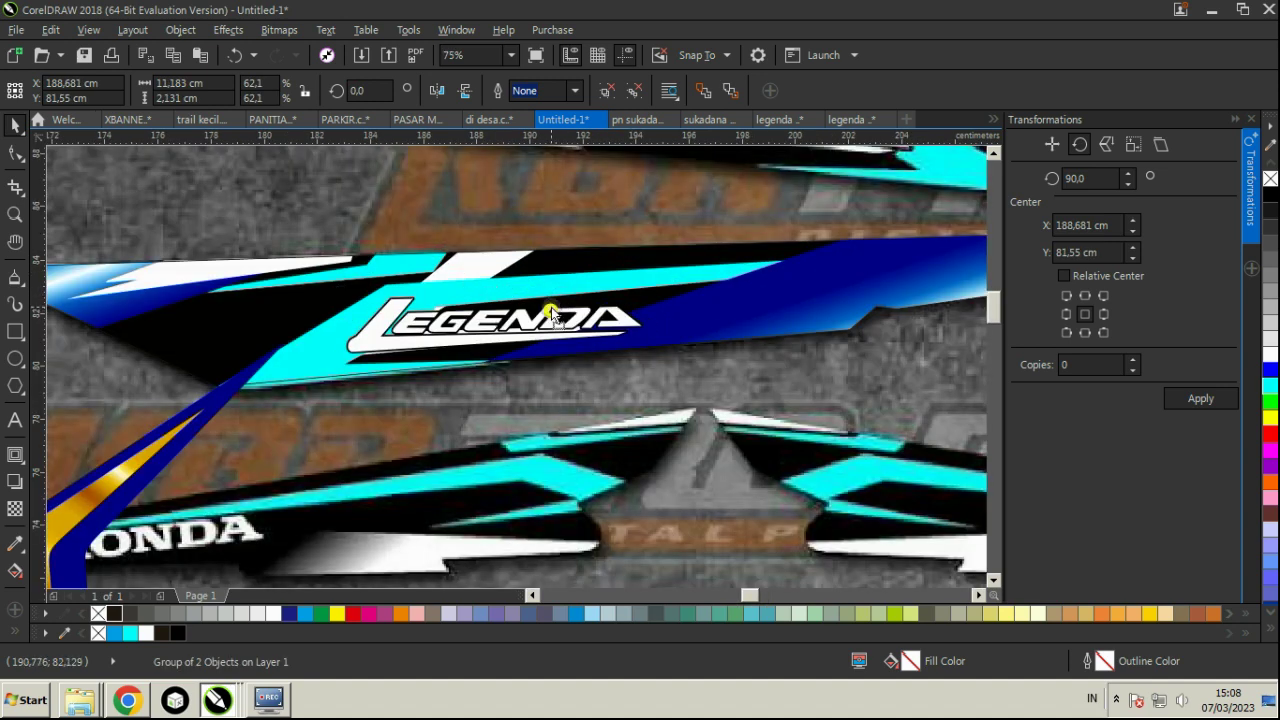
{"action": "left_click_drag", "start_coordinate": [553, 313], "coordinate": [560, 291]}
{"action": "mouse_move", "coordinate": [658, 342]}
{"action": "left_mouse_down"}
{"action": "mouse_move", "coordinate": [645, 336]}
{"action": "mouse_move", "coordinate": [666, 341]}
{"action": "left_mouse_up"}
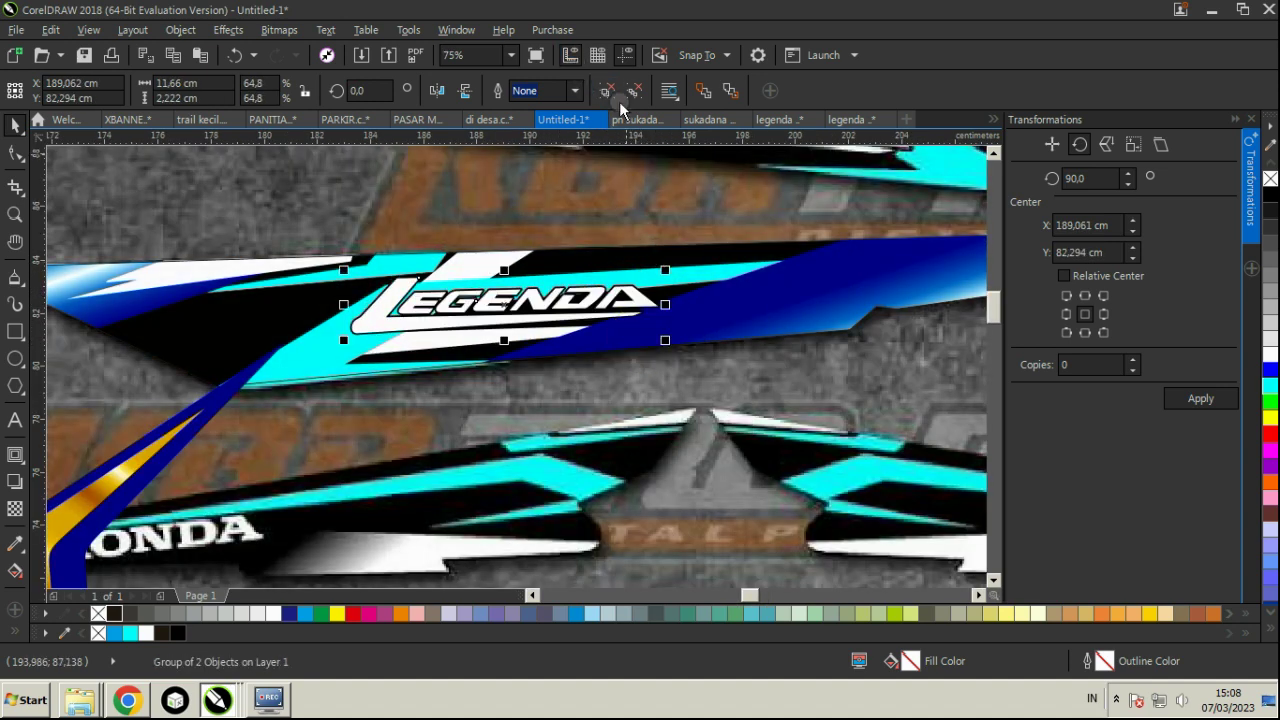
- Ungroup the LEGENDA lettering and add a one-step inside contour with a narrow offset to its white shape
{"action": "left_click", "coordinate": [607, 90]}
{"action": "scroll", "coordinate": [440, 260], "scroll_direction": "up", "scroll_amount": 2}
{"action": "left_click", "coordinate": [451, 320]}
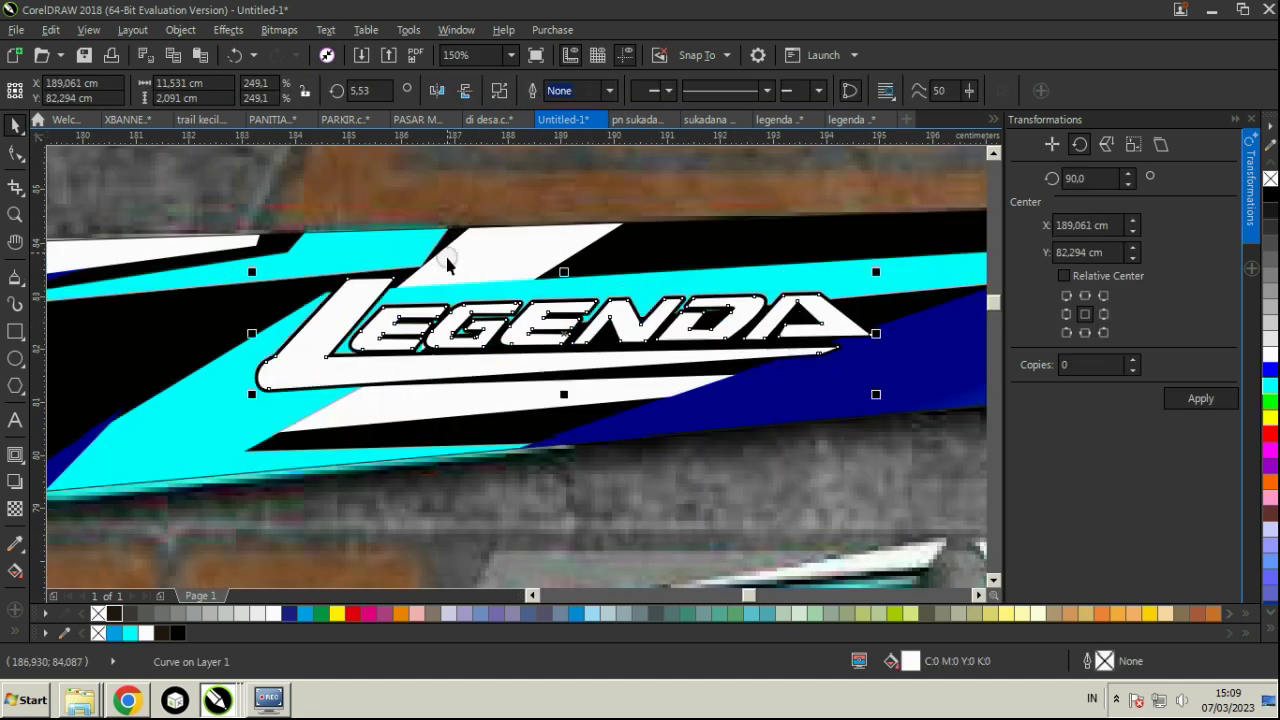
{"action": "left_click", "coordinate": [14, 456]}
{"action": "left_click", "coordinate": [441, 90]}
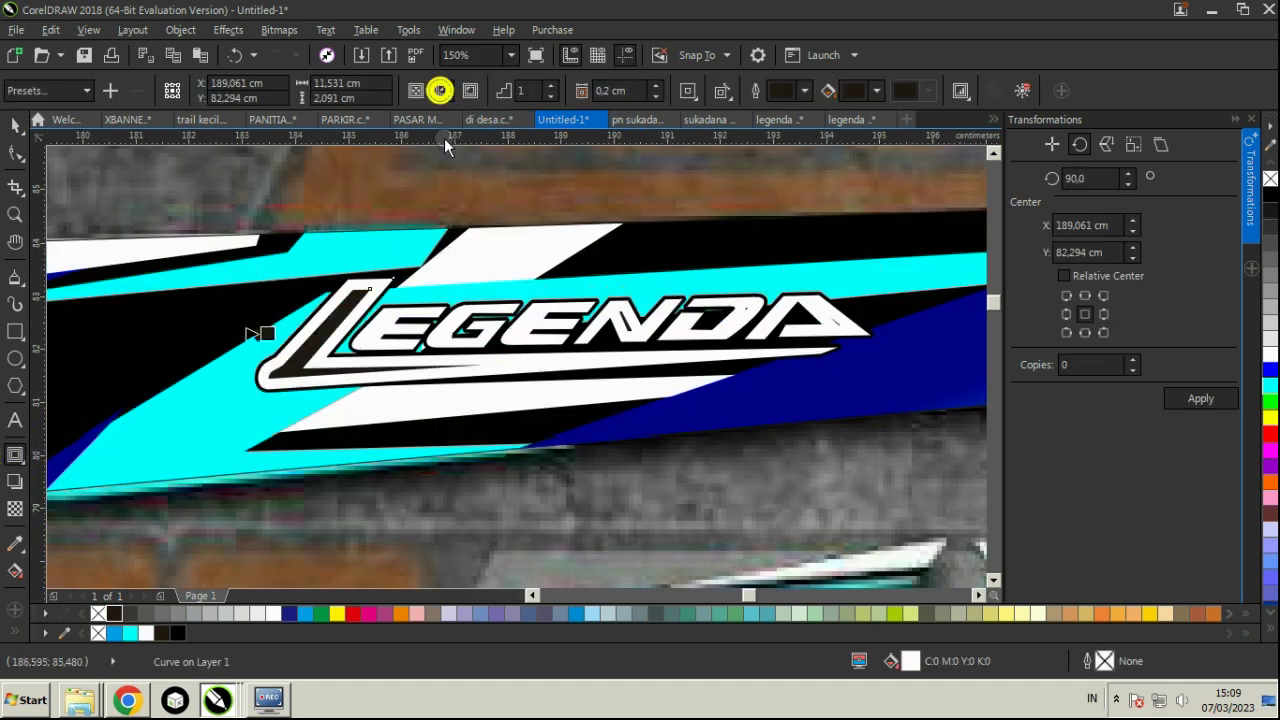
{"action": "scroll", "coordinate": [371, 300], "scroll_direction": "up", "scroll_amount": 1}
{"action": "mouse_move", "coordinate": [347, 281]}
{"action": "left_mouse_down"}
{"action": "mouse_move", "coordinate": [366, 263]}
{"action": "mouse_move", "coordinate": [380, 271]}
{"action": "mouse_move", "coordinate": [358, 275]}
{"action": "left_mouse_up"}
- Break the contour apart from the white LEGENDA shape and fill the inner shape with 30% black
{"action": "left_click", "coordinate": [10, 133]}
{"action": "key", "text": "ctrl+j"}
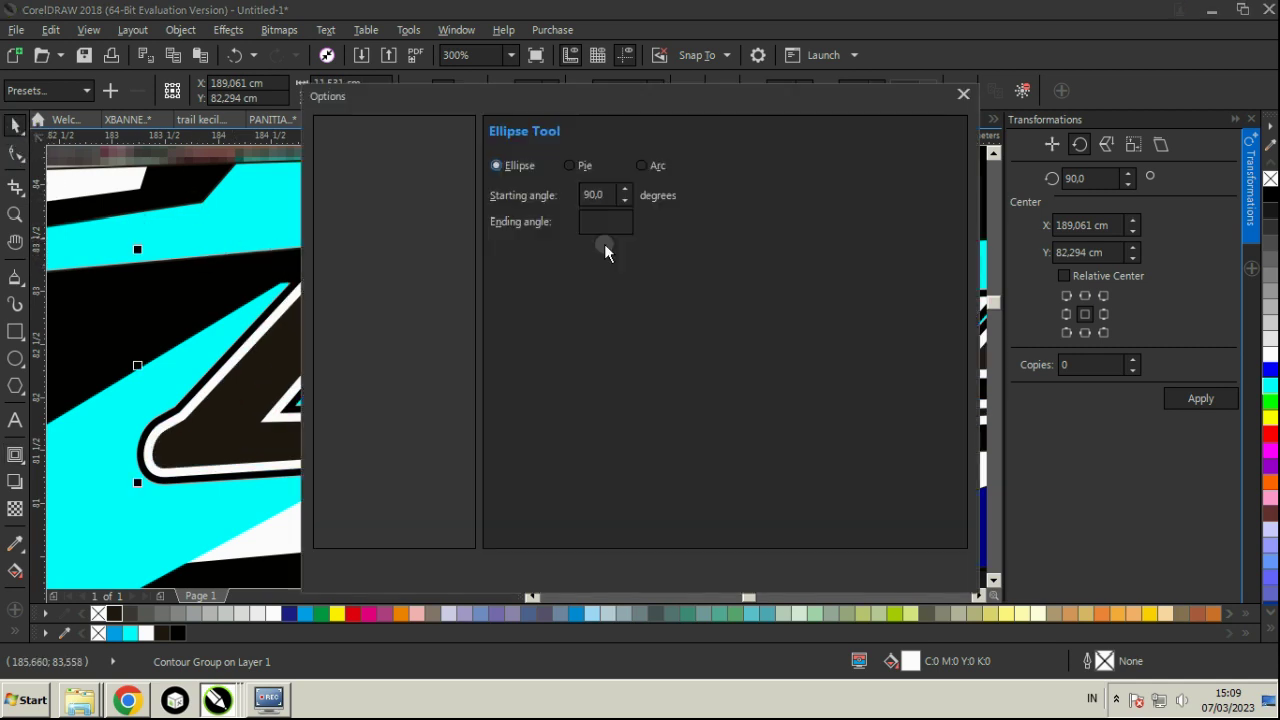
{"action": "left_click", "coordinate": [819, 570]}
{"action": "key", "text": "ctrl+k"}
{"action": "left_click", "coordinate": [670, 321]}
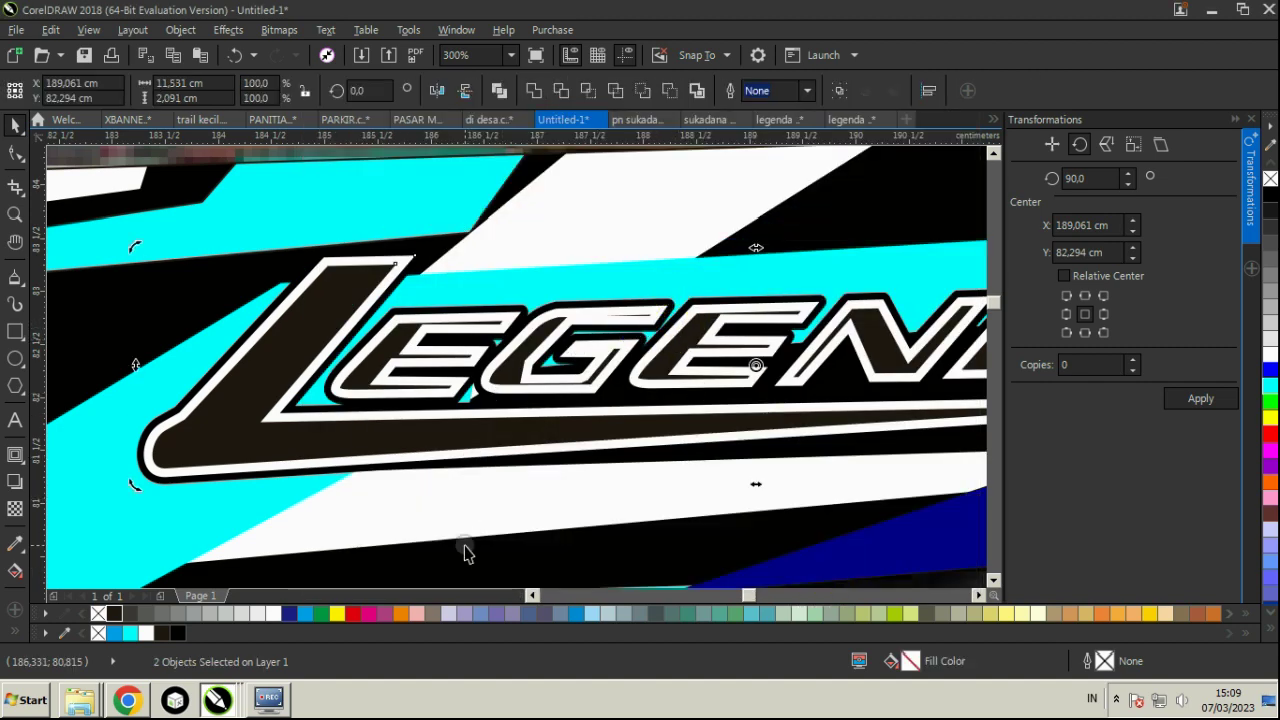
{"action": "left_click", "coordinate": [466, 548]}
{"action": "left_click", "coordinate": [447, 444]}
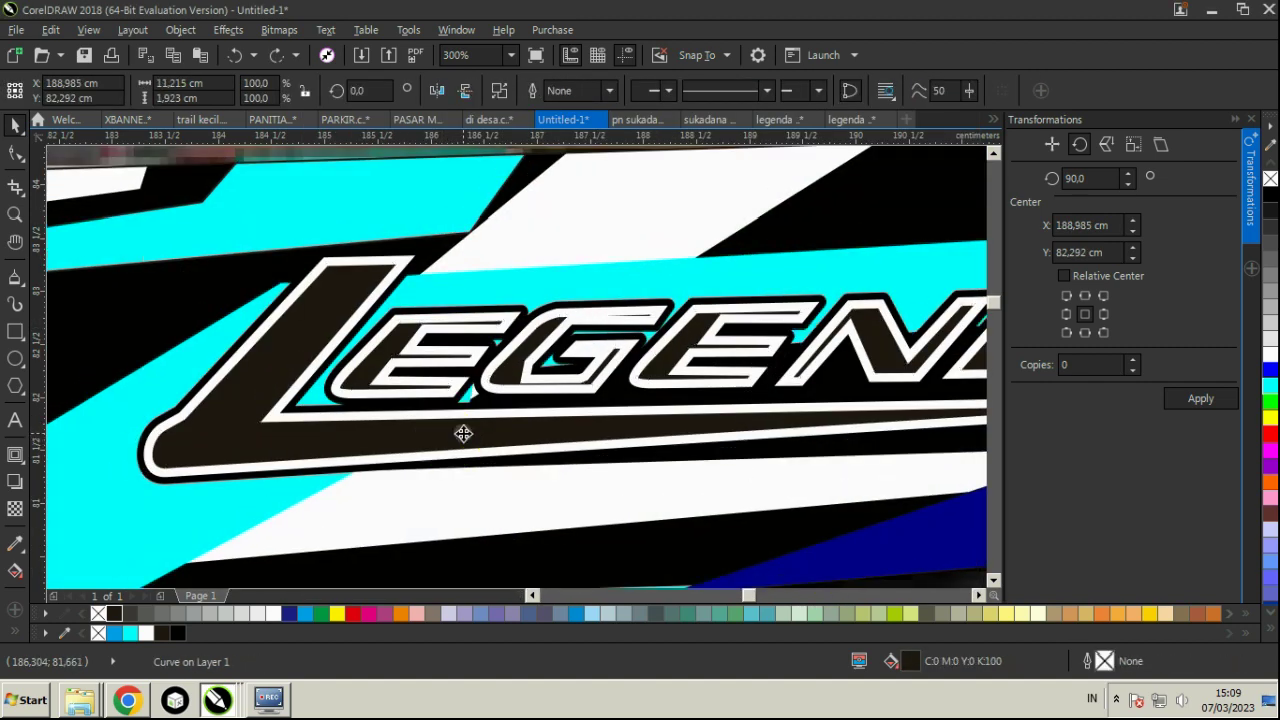
{"action": "left_click", "coordinate": [240, 613]}
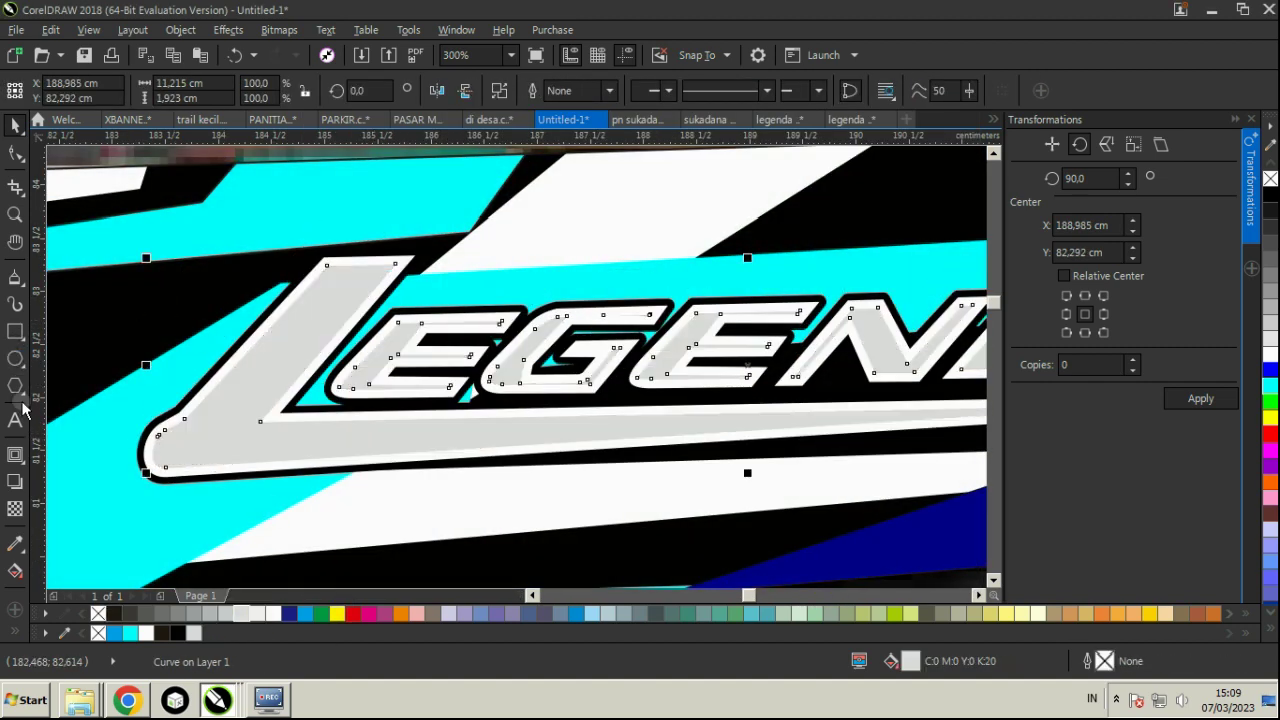
{"action": "left_click", "coordinate": [224, 613]}
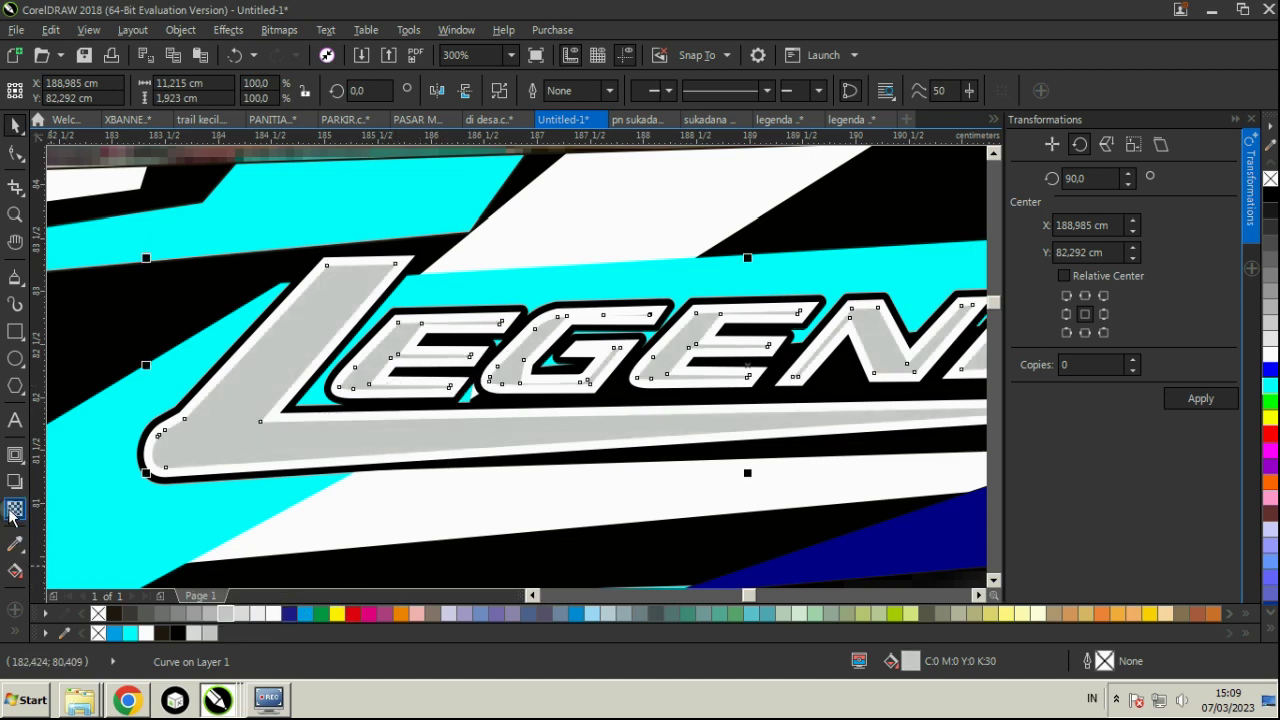
- Apply a short vertical linear transparency to the grey inner LEGENDA shape so it fades into the white
{"action": "left_click", "coordinate": [14, 509]}
{"action": "mouse_move", "coordinate": [576, 405]}
{"action": "left_mouse_down"}
{"action": "mouse_move", "coordinate": [577, 305]}
{"action": "mouse_move", "coordinate": [578, 450]}
{"action": "left_mouse_up"}
{"action": "left_click", "coordinate": [15, 128]}
{"action": "scroll", "coordinate": [533, 294], "scroll_direction": "down", "scroll_amount": 2}
{"action": "left_click", "coordinate": [782, 393]}
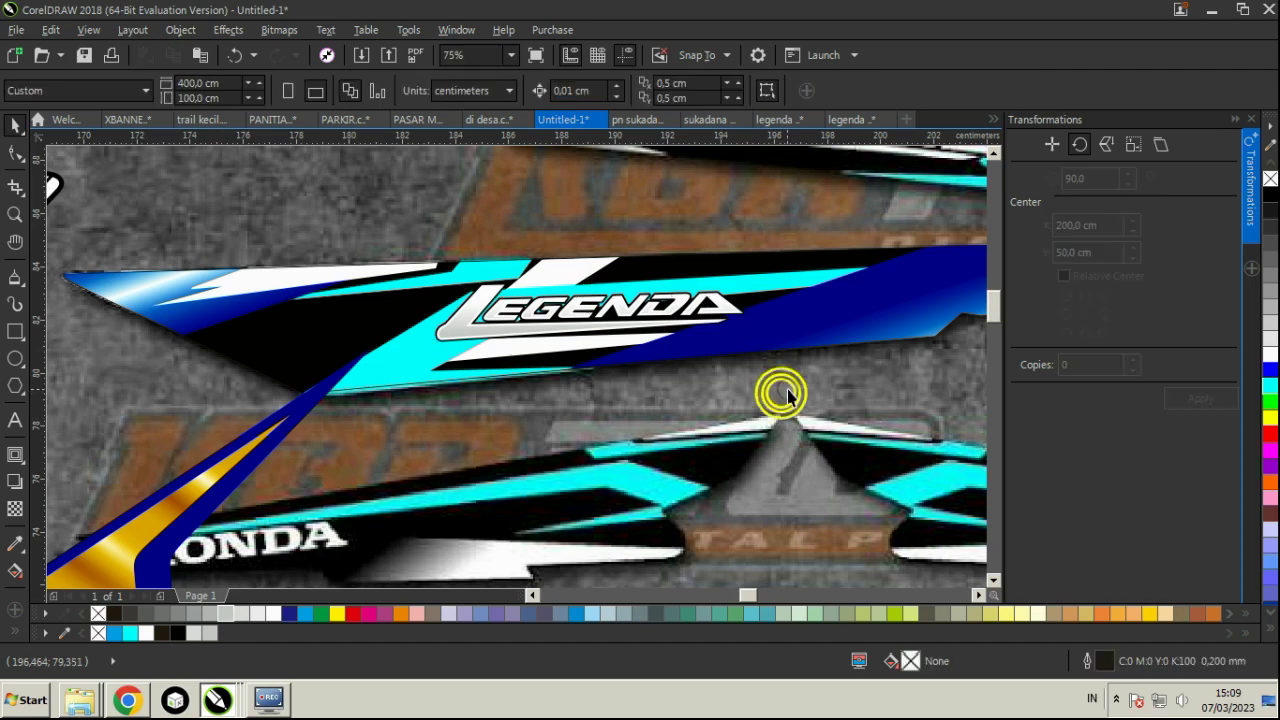
- Group the three LEGENDA lettering objects and shift the group slightly left on the lower decal
{"action": "left_click", "coordinate": [420, 273]}
{"action": "key", "text": "ctrl+g"}
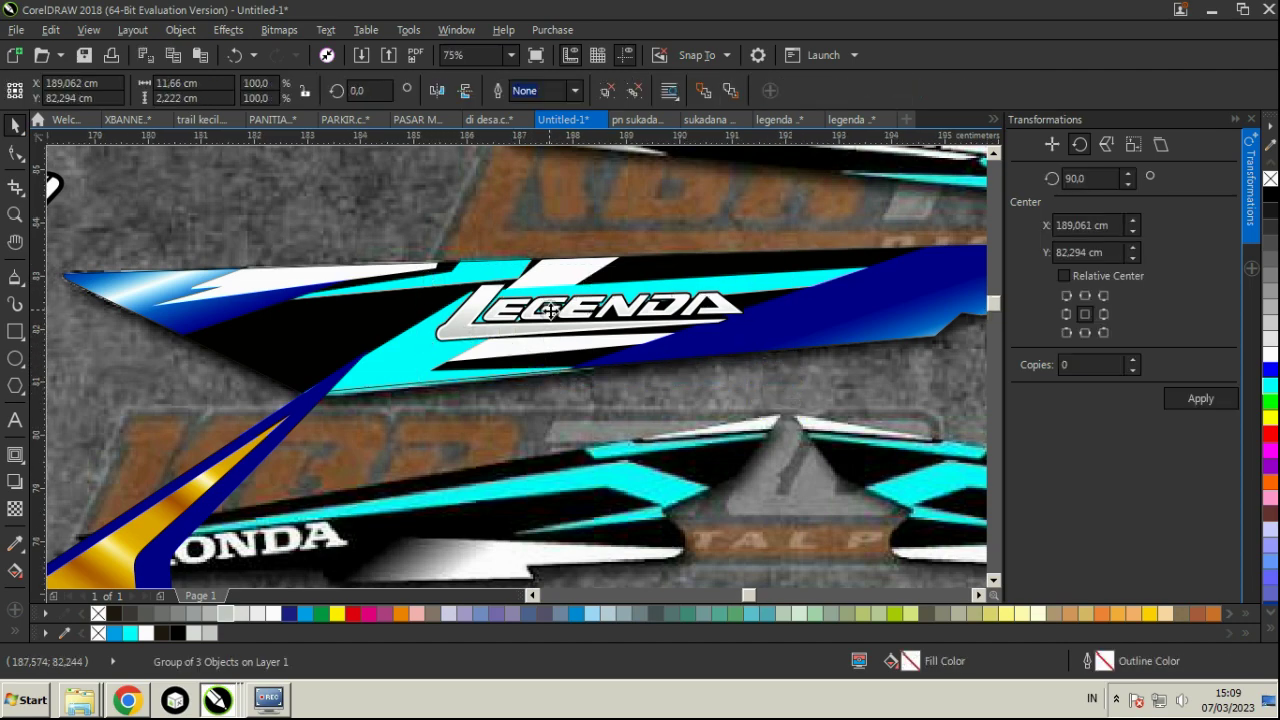
{"action": "scroll", "coordinate": [549, 314], "scroll_direction": "up", "scroll_amount": 2}
{"action": "left_click_drag", "start_coordinate": [546, 311], "coordinate": [502, 353]}
{"action": "scroll", "coordinate": [497, 345], "scroll_direction": "down", "scroll_amount": 3}
{"action": "left_click", "coordinate": [500, 250]}
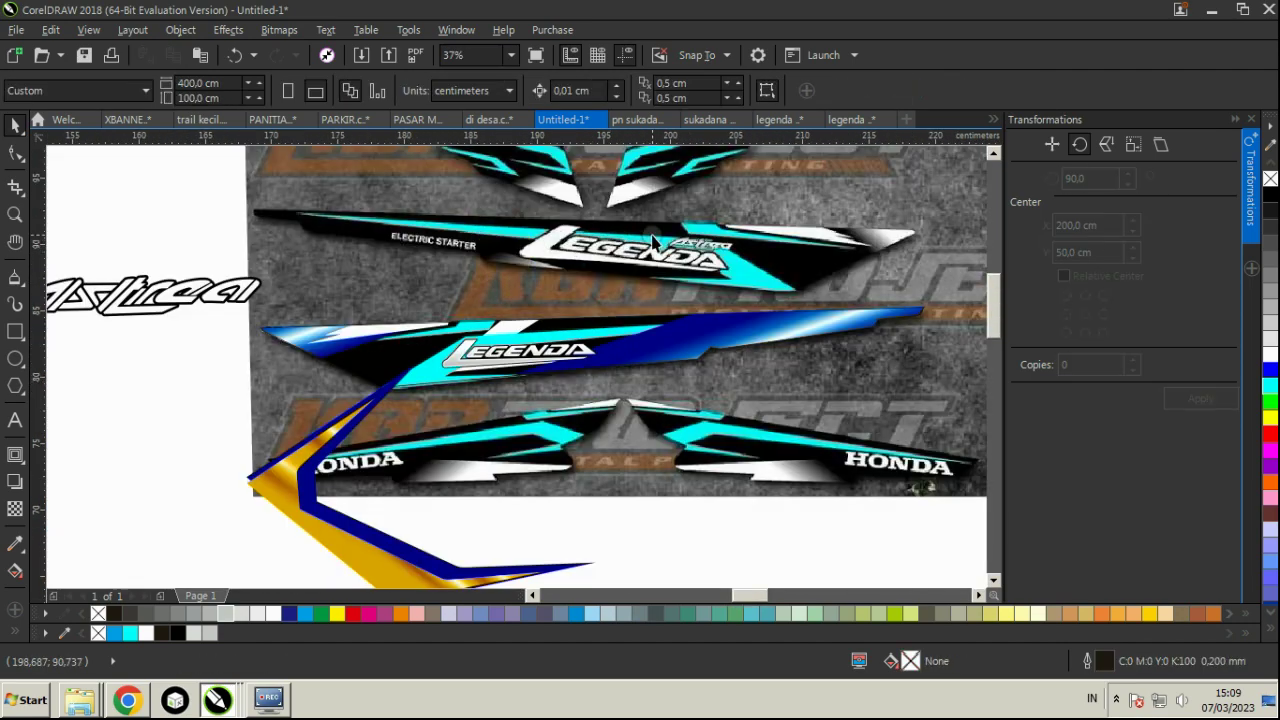
- Move the Astrea lettering onto the lower decal just above LEGENDA and scale it down to about 3.6 by 0.6 cm
{"action": "left_click_drag", "start_coordinate": [222, 295], "coordinate": [630, 338]}
{"action": "scroll", "coordinate": [630, 338], "scroll_direction": "up", "scroll_amount": 2}
{"action": "left_click_drag", "start_coordinate": [745, 293], "coordinate": [384, 282]}
{"action": "scroll", "coordinate": [339, 402], "scroll_direction": "up", "scroll_amount": 1}
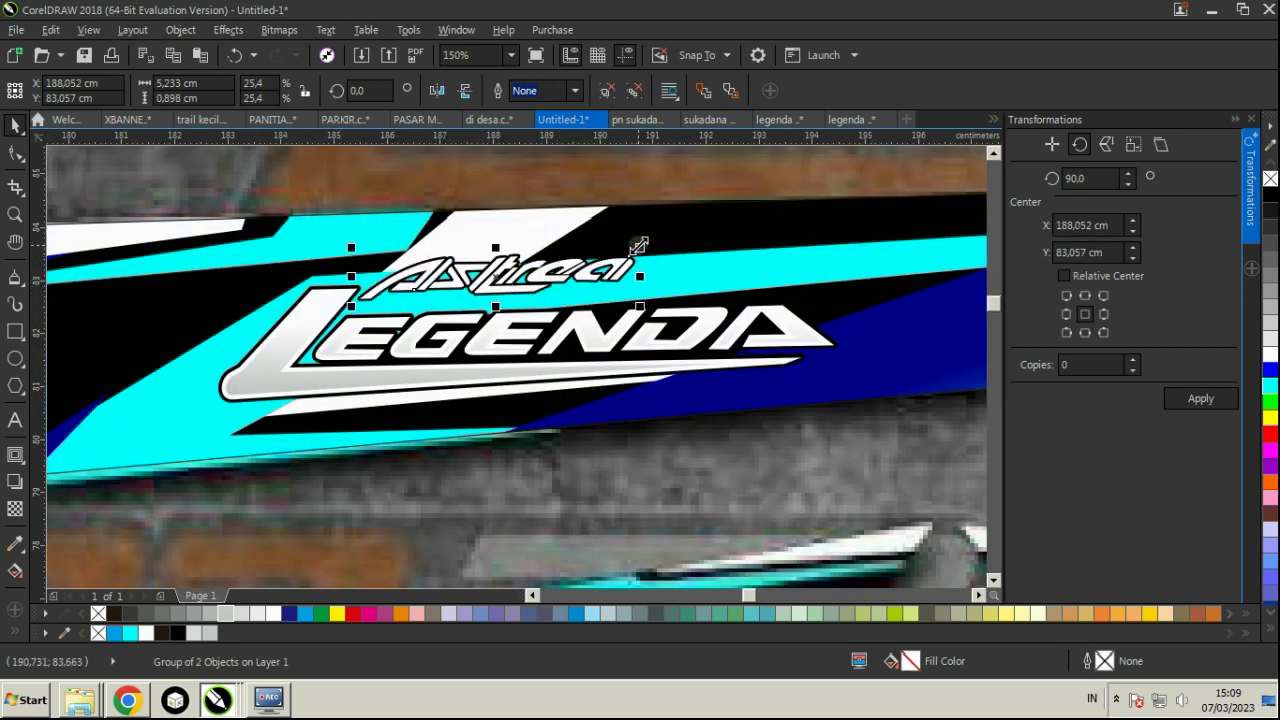
{"action": "left_click_drag", "start_coordinate": [638, 245], "coordinate": [552, 264]}
{"action": "scroll", "coordinate": [500, 286], "scroll_direction": "up", "scroll_amount": 2}
{"action": "scroll", "coordinate": [533, 305], "scroll_direction": "down", "scroll_amount": 4}
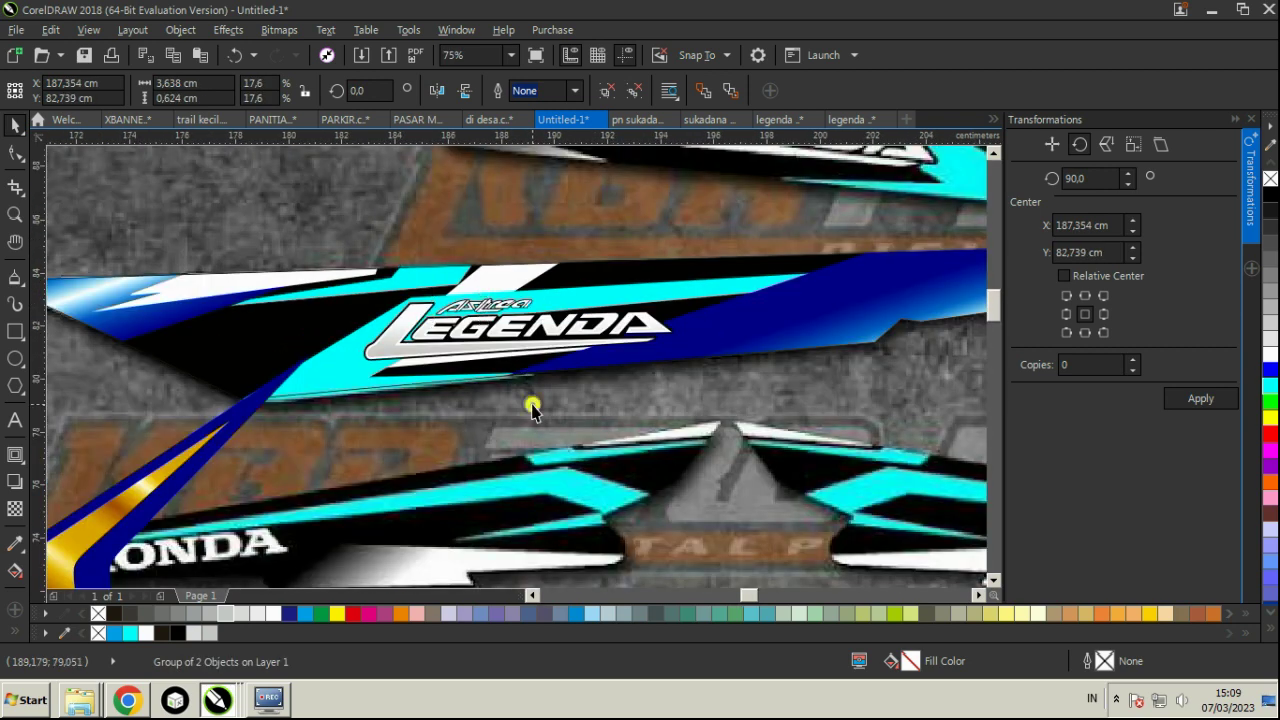
{"action": "left_click", "coordinate": [533, 408]}
- Move the gold gradient shape up to the lower decal's left end and rotate it to about 348.4 degrees
{"action": "scroll", "coordinate": [533, 408], "scroll_direction": "down", "scroll_amount": 2}
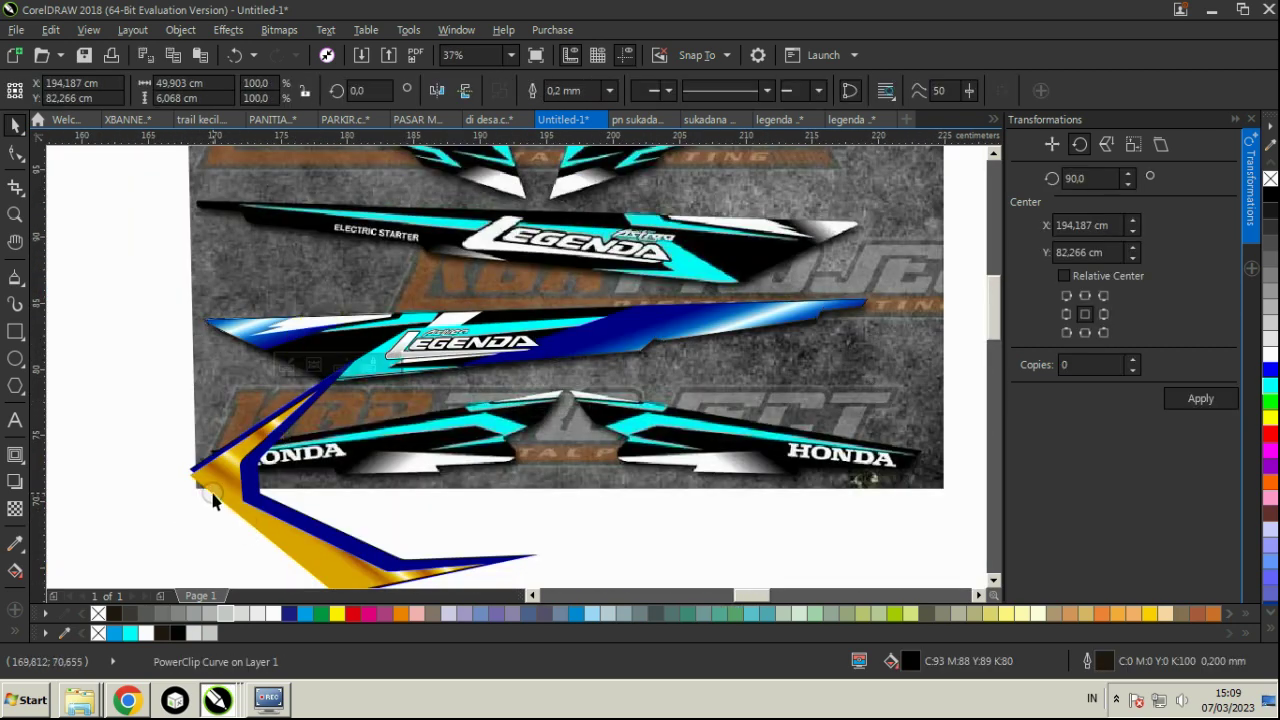
{"action": "left_click_drag", "start_coordinate": [213, 500], "coordinate": [199, 455]}
{"action": "left_click_drag", "start_coordinate": [482, 330], "coordinate": [506, 374]}
{"action": "scroll", "coordinate": [272, 371], "scroll_direction": "up", "scroll_amount": 1}
{"action": "left_click_drag", "start_coordinate": [241, 392], "coordinate": [243, 378]}
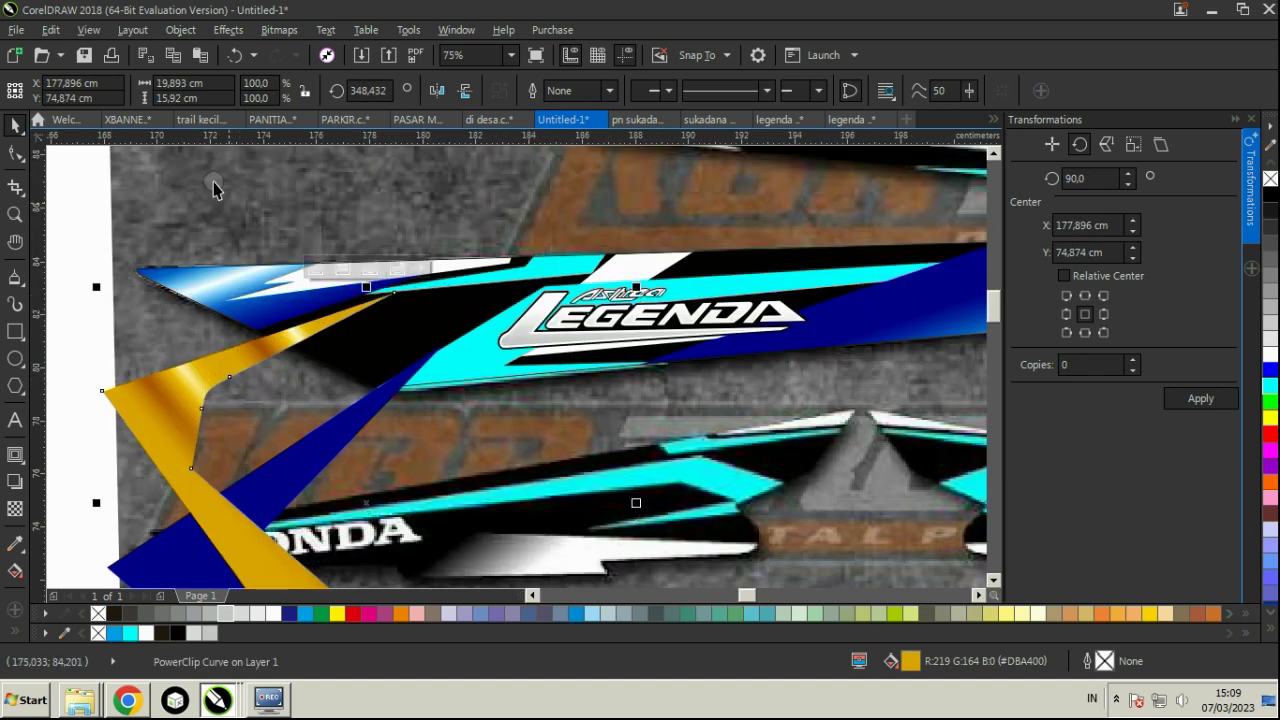
- PowerClip the gold gradient shape inside the lower decal's outline
{"action": "left_click", "coordinate": [186, 29]}
{"action": "mouse_move", "coordinate": [287, 190]}
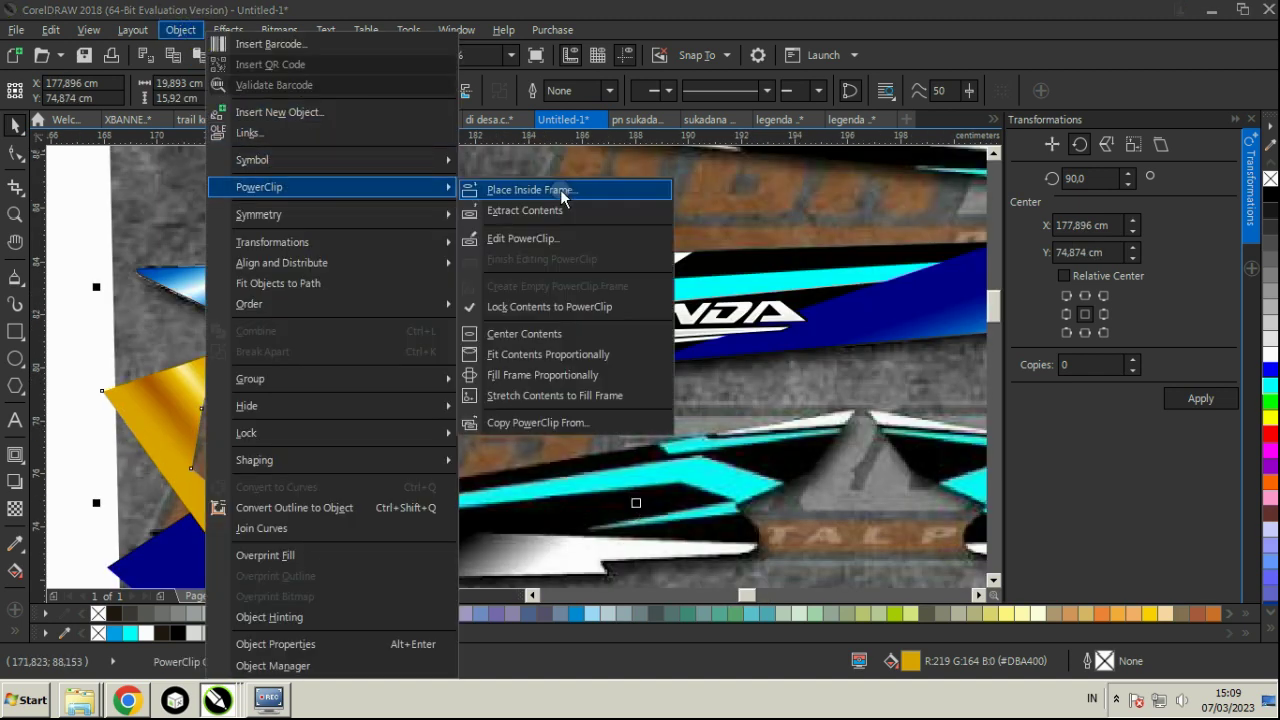
{"action": "left_click", "coordinate": [560, 190]}
{"action": "left_click", "coordinate": [431, 307]}
- Edit the decal's PowerClip contents, duplicate the gold shape, rotate the copy to about 353.6 degrees and place it along the cyan stripe
{"action": "right_click", "coordinate": [400, 303]}
{"action": "left_click", "coordinate": [451, 155]}
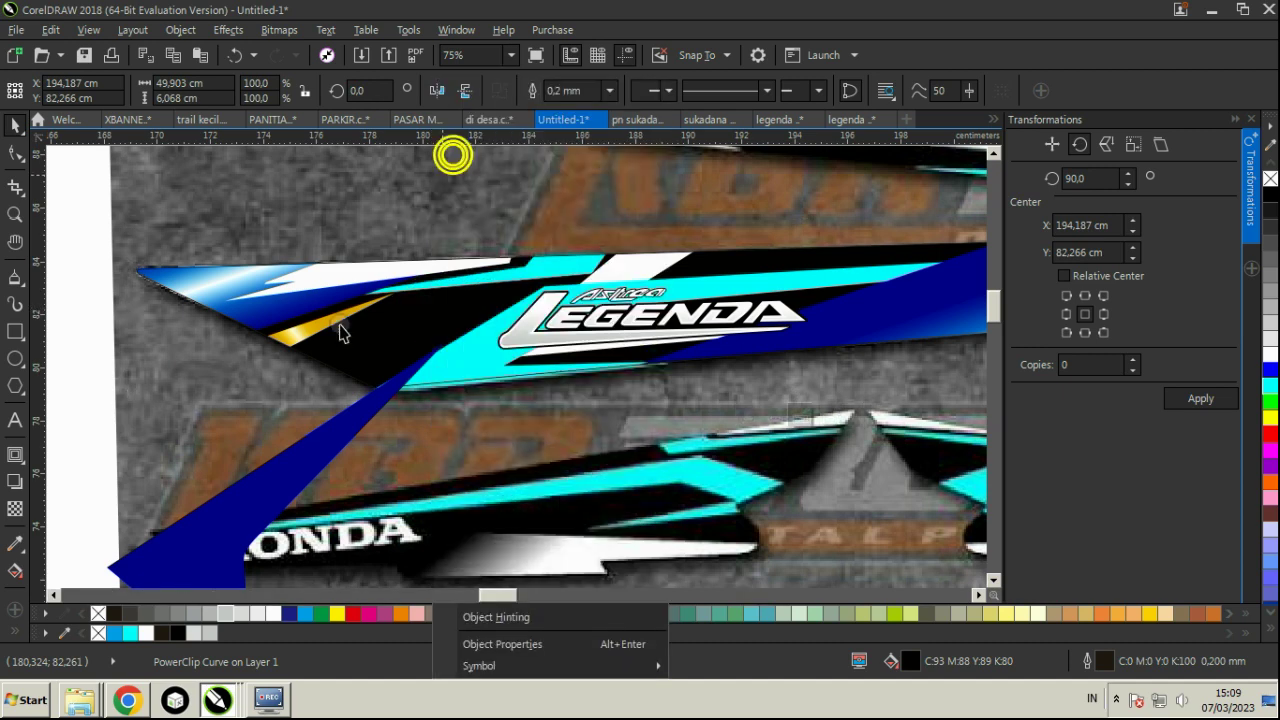
{"action": "scroll", "coordinate": [320, 330], "scroll_direction": "up", "scroll_amount": 2}
{"action": "left_click", "coordinate": [318, 325]}
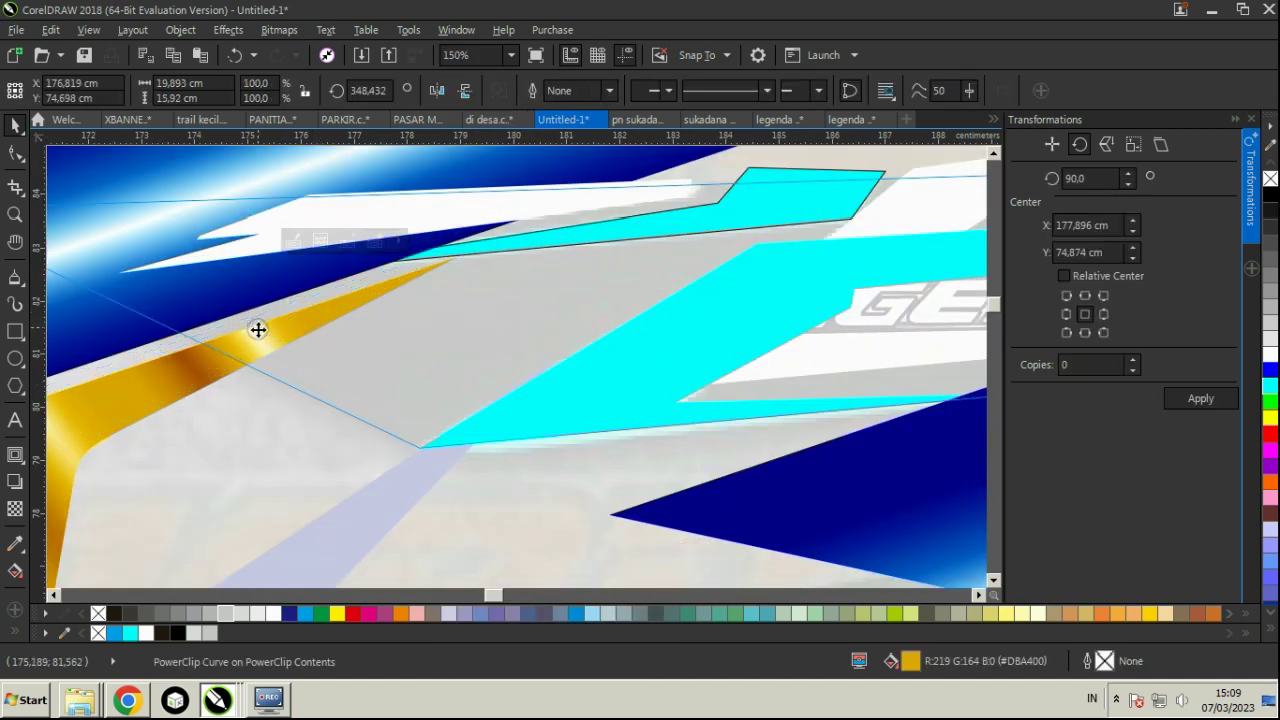
{"action": "scroll", "coordinate": [260, 328], "scroll_direction": "down", "scroll_amount": 2}
{"action": "left_click_drag", "start_coordinate": [260, 328], "coordinate": [354, 360]}
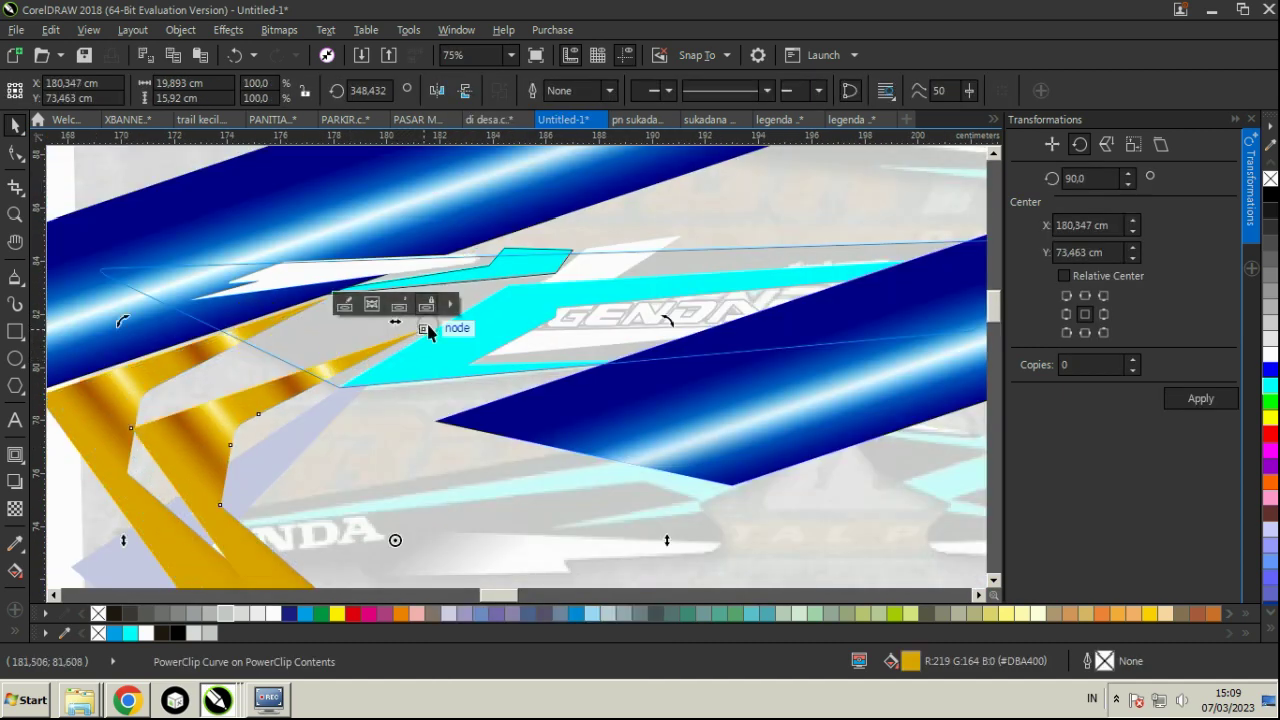
{"action": "left_click_drag", "start_coordinate": [663, 320], "coordinate": [650, 300]}
{"action": "scroll", "coordinate": [319, 353], "scroll_direction": "up", "scroll_amount": 1}
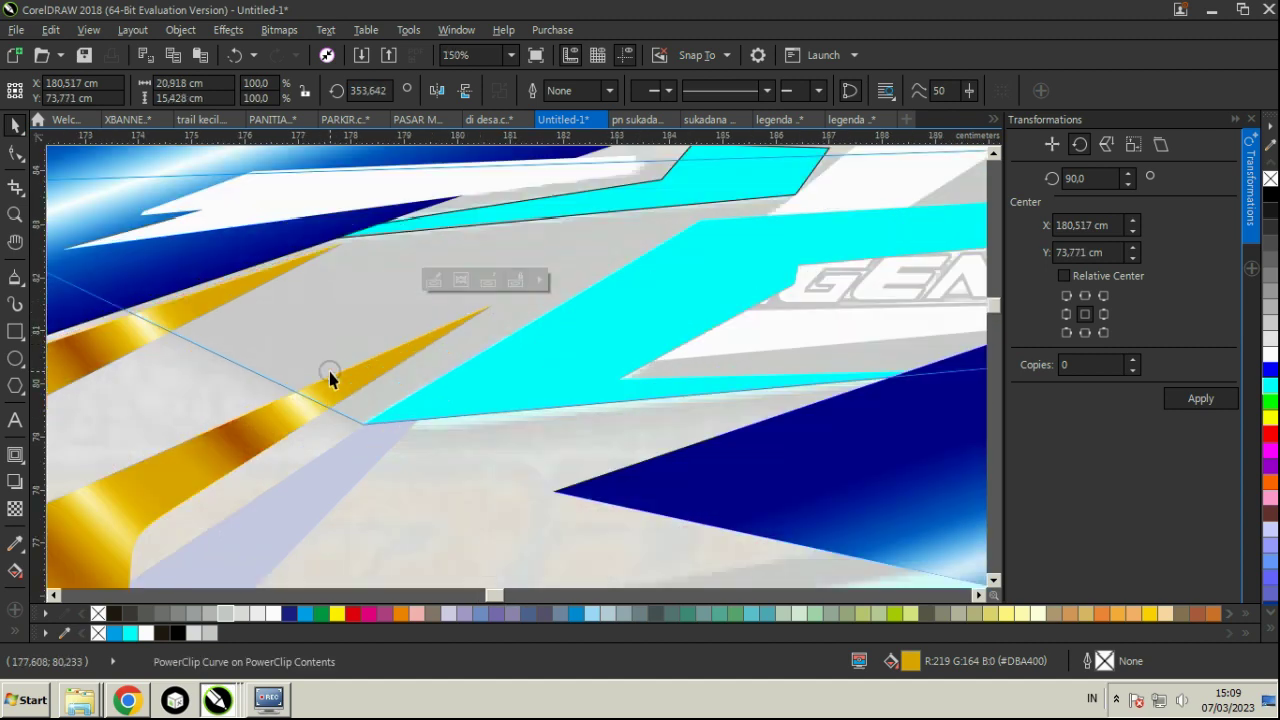
{"action": "left_click", "coordinate": [319, 379]}
{"action": "left_click_drag", "start_coordinate": [320, 385], "coordinate": [497, 300]}
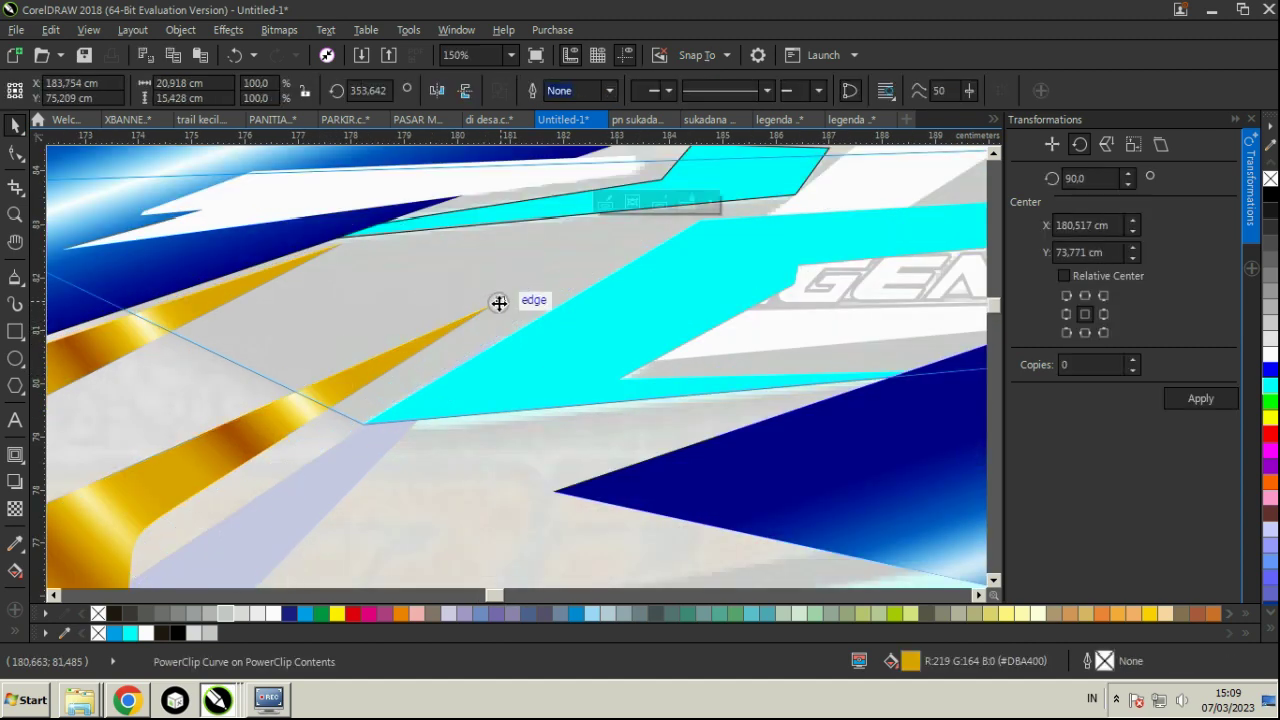
- Reshape the gold copy's nodes into a narrow stripe following the cyan edge and finish editing the PowerClip contents
{"action": "left_click", "coordinate": [14, 152]}
{"action": "left_click_drag", "start_coordinate": [351, 427], "coordinate": [291, 461]}
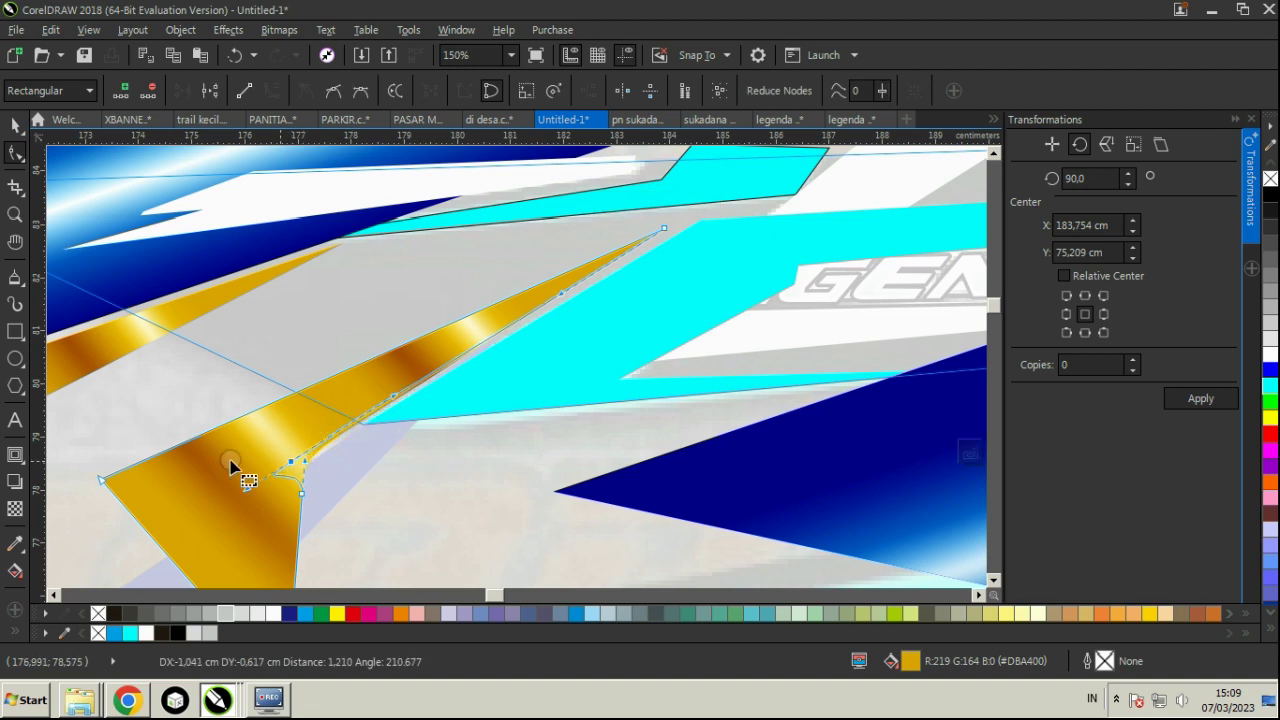
{"action": "left_click_drag", "start_coordinate": [102, 480], "coordinate": [118, 505]}
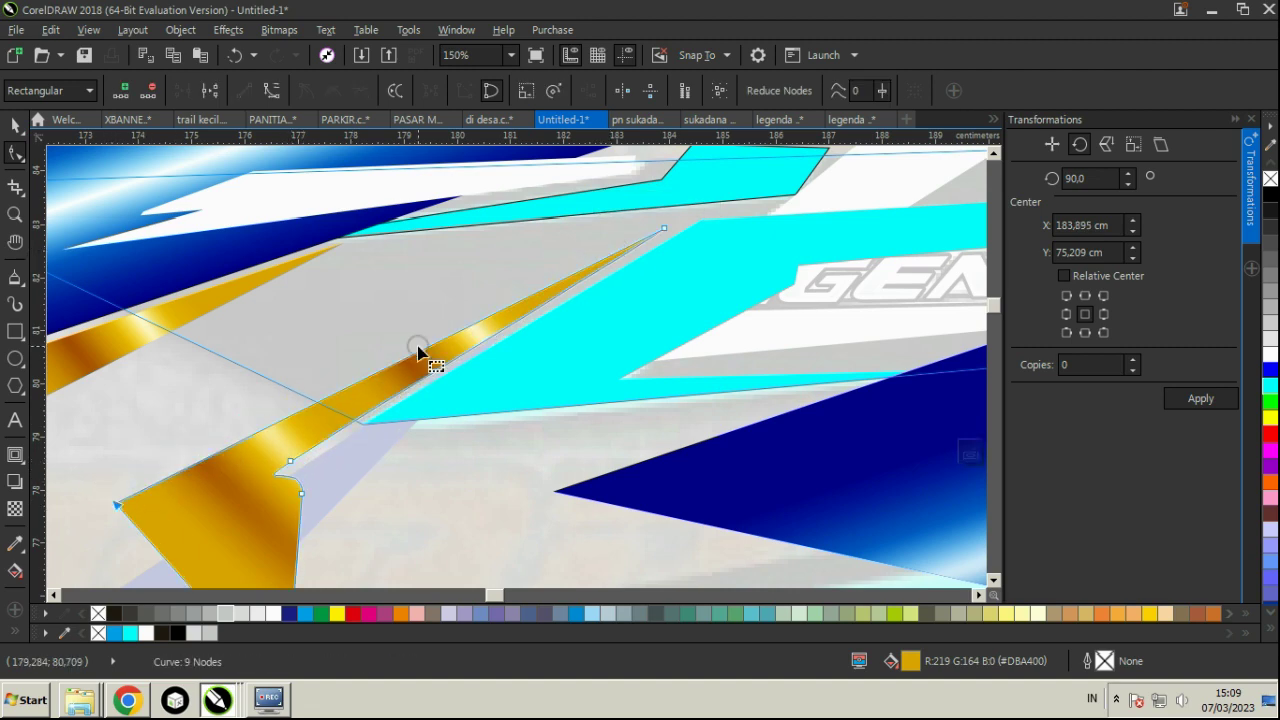
{"action": "scroll", "coordinate": [502, 369], "scroll_direction": "down", "scroll_amount": 1}
{"action": "left_click", "coordinate": [806, 408]}
{"action": "key", "text": "Escape"}
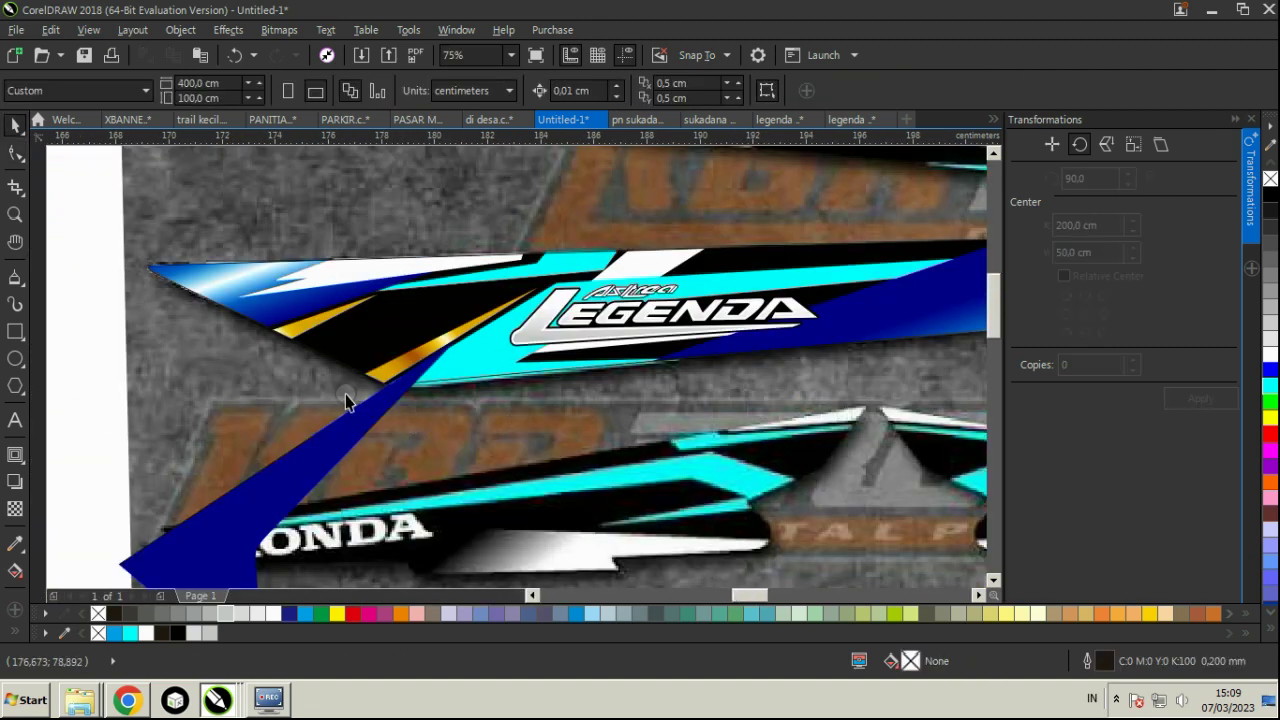
{"action": "scroll", "coordinate": [346, 400], "scroll_direction": "down", "scroll_amount": 2}
{"action": "scroll", "coordinate": [584, 381], "scroll_direction": "up", "scroll_amount": 1}
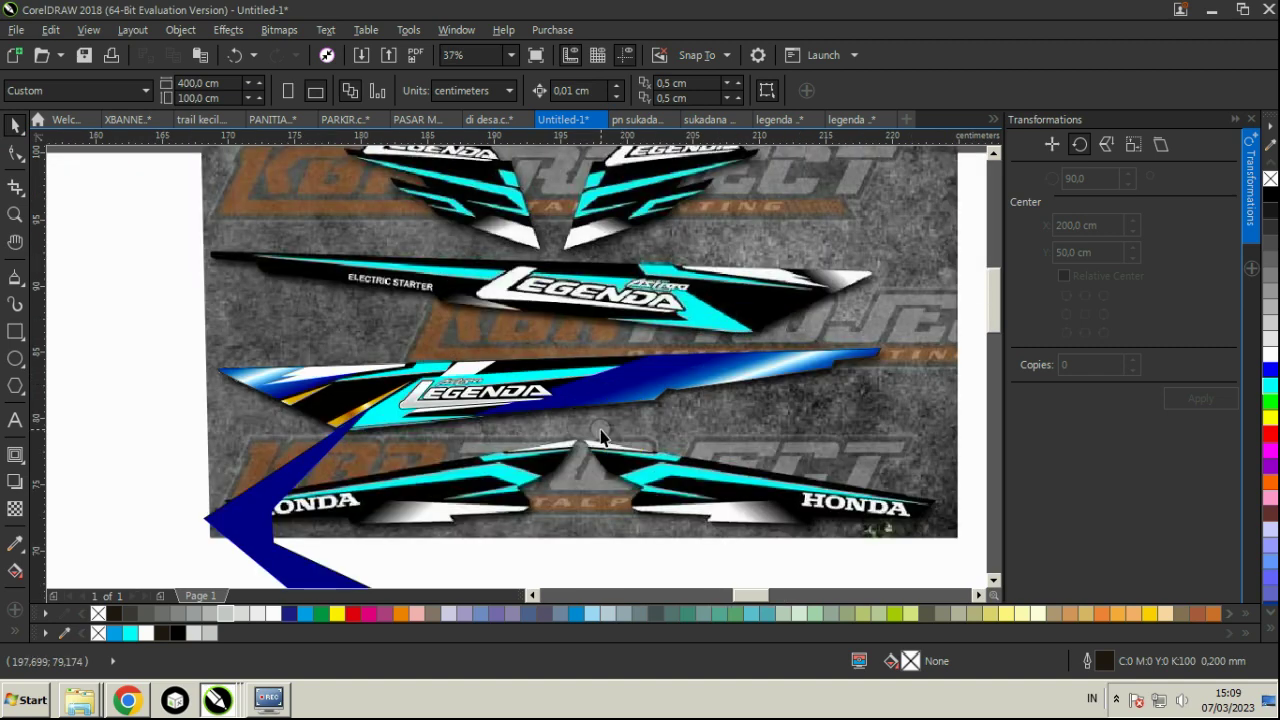
{"action": "left_click", "coordinate": [633, 384]}
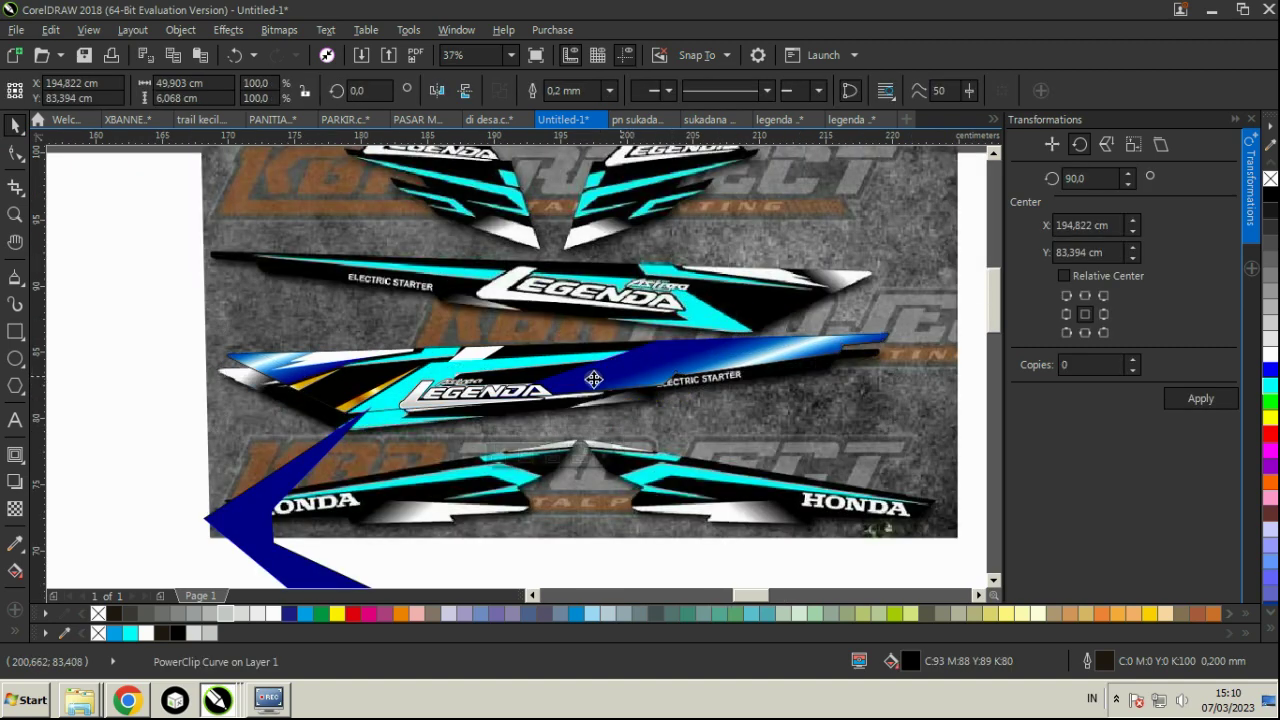
{"action": "left_click", "coordinate": [354, 346]}
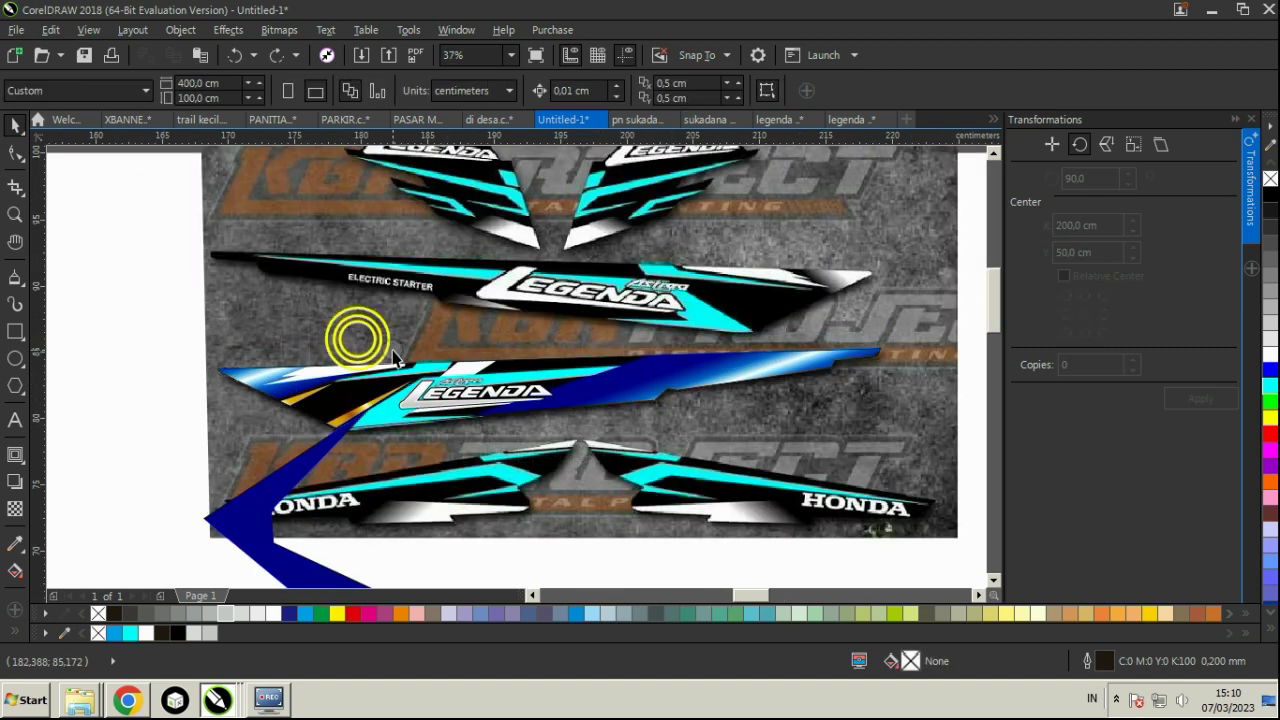
- Ungroup the HONDA decal in legenda x2.cdr and copy its HONDA and ELECTRIC STATER lettering into Untitled-1
{"action": "left_click", "coordinate": [850, 120]}
{"action": "left_click", "coordinate": [346, 520]}
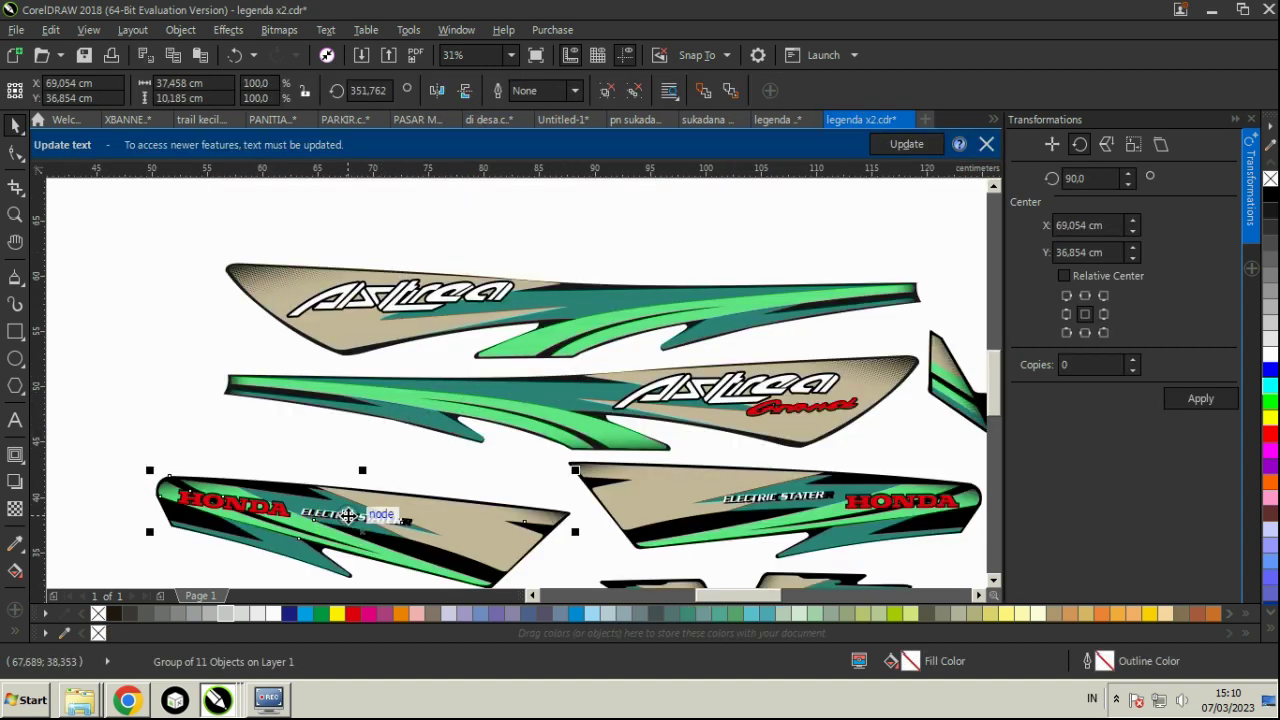
{"action": "left_click", "coordinate": [634, 90]}
{"action": "left_click", "coordinate": [333, 515]}
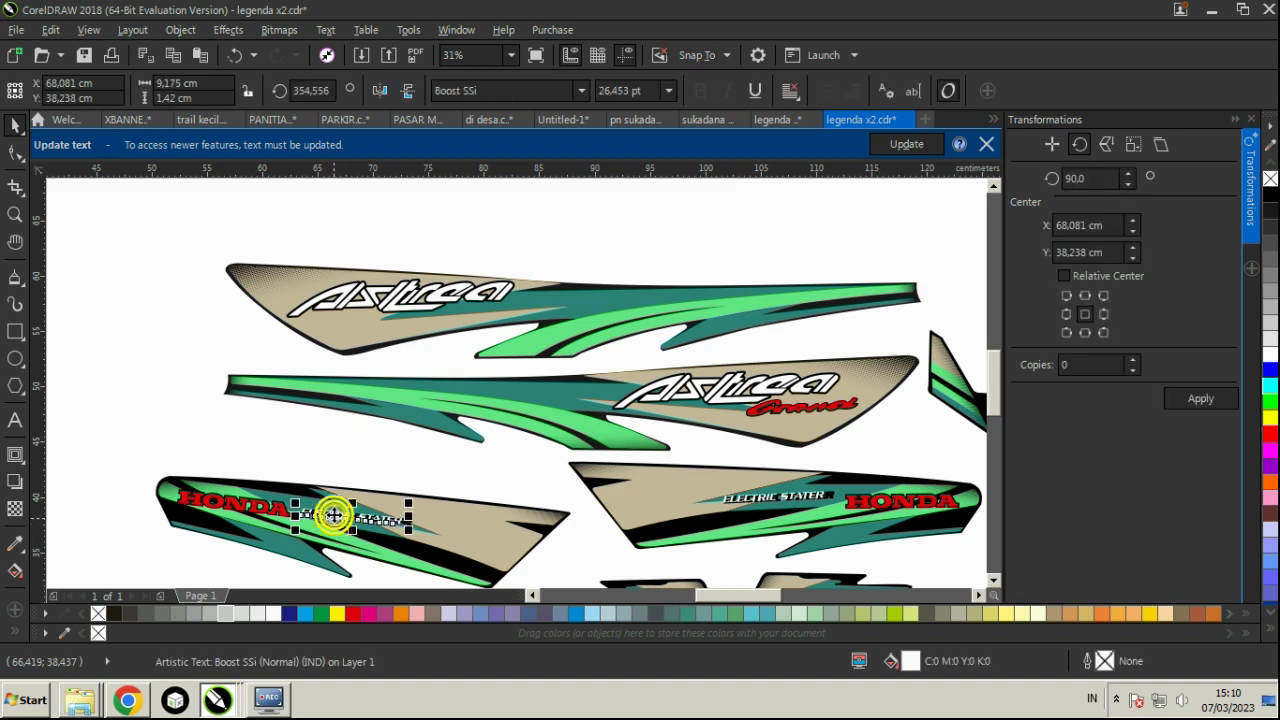
{"action": "left_click_drag", "start_coordinate": [160, 468], "coordinate": [452, 542]}
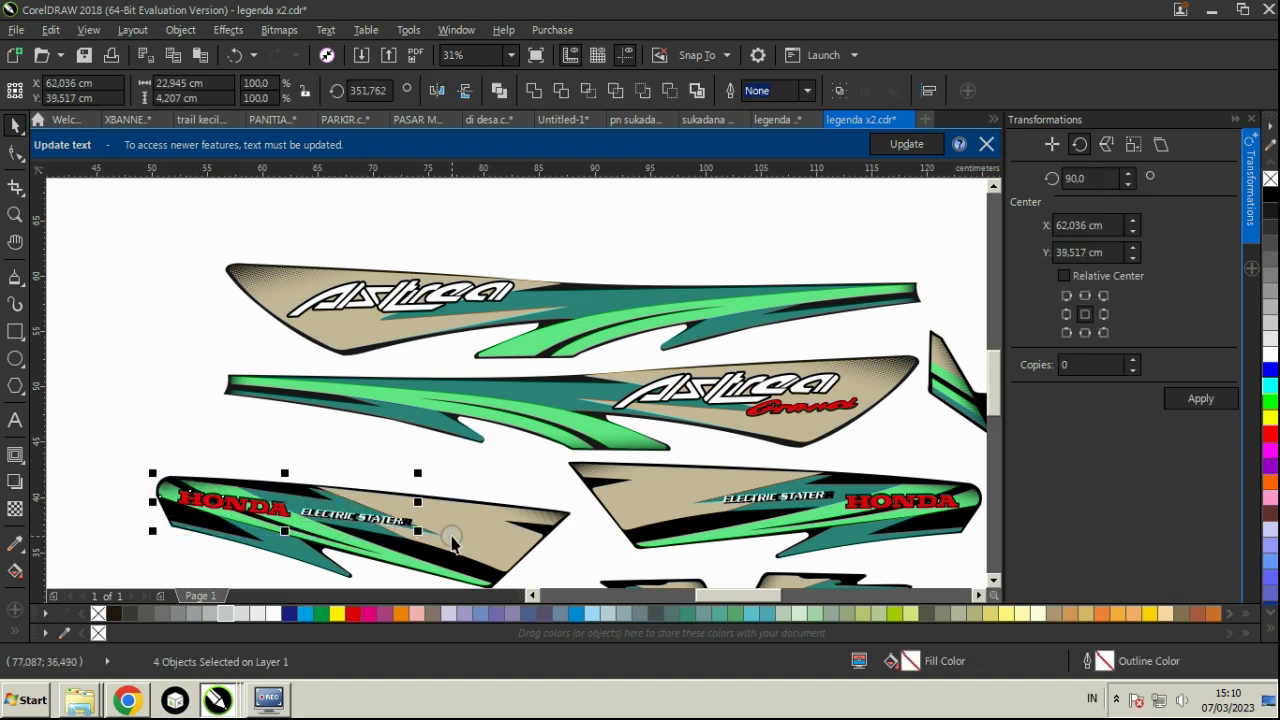
{"action": "left_click", "coordinate": [785, 121]}
{"action": "left_click", "coordinate": [558, 119]}
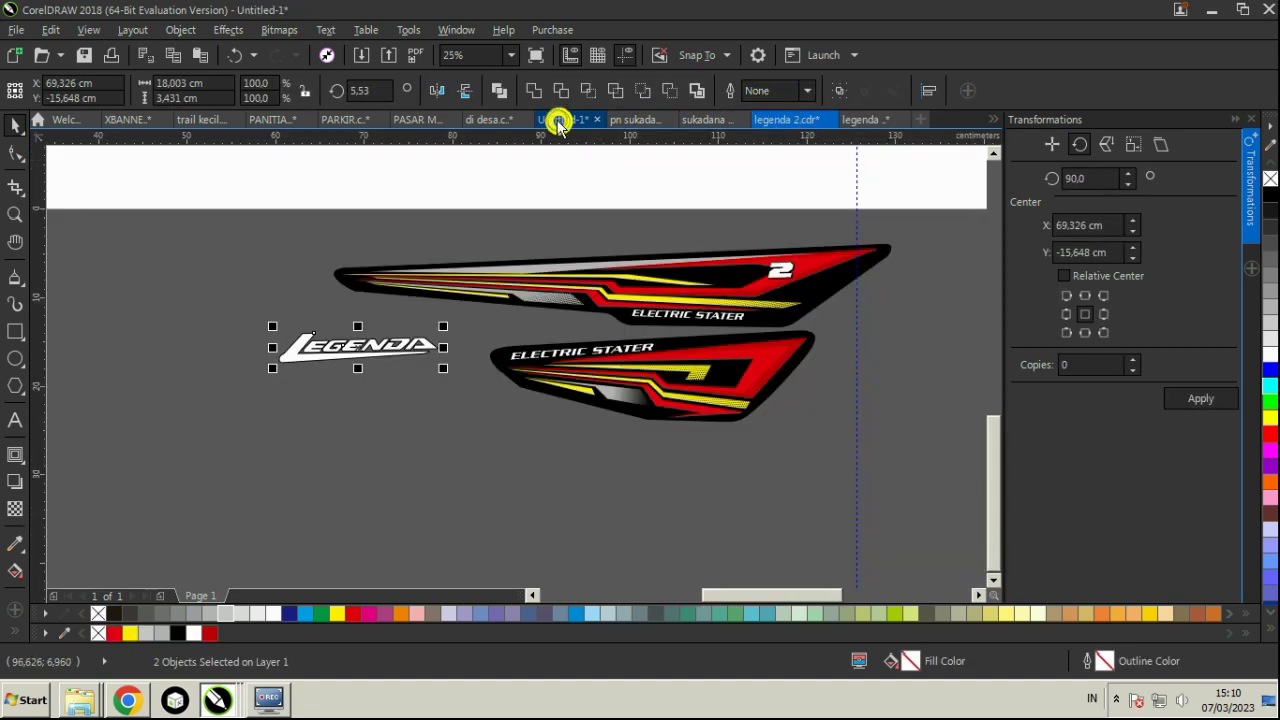
- Move the pasted lettering onto the lower decal, scale it to 71.5% and delete the black ELECTRIC STATER backing
{"action": "scroll", "coordinate": [177, 313], "scroll_direction": "down", "scroll_amount": 3}
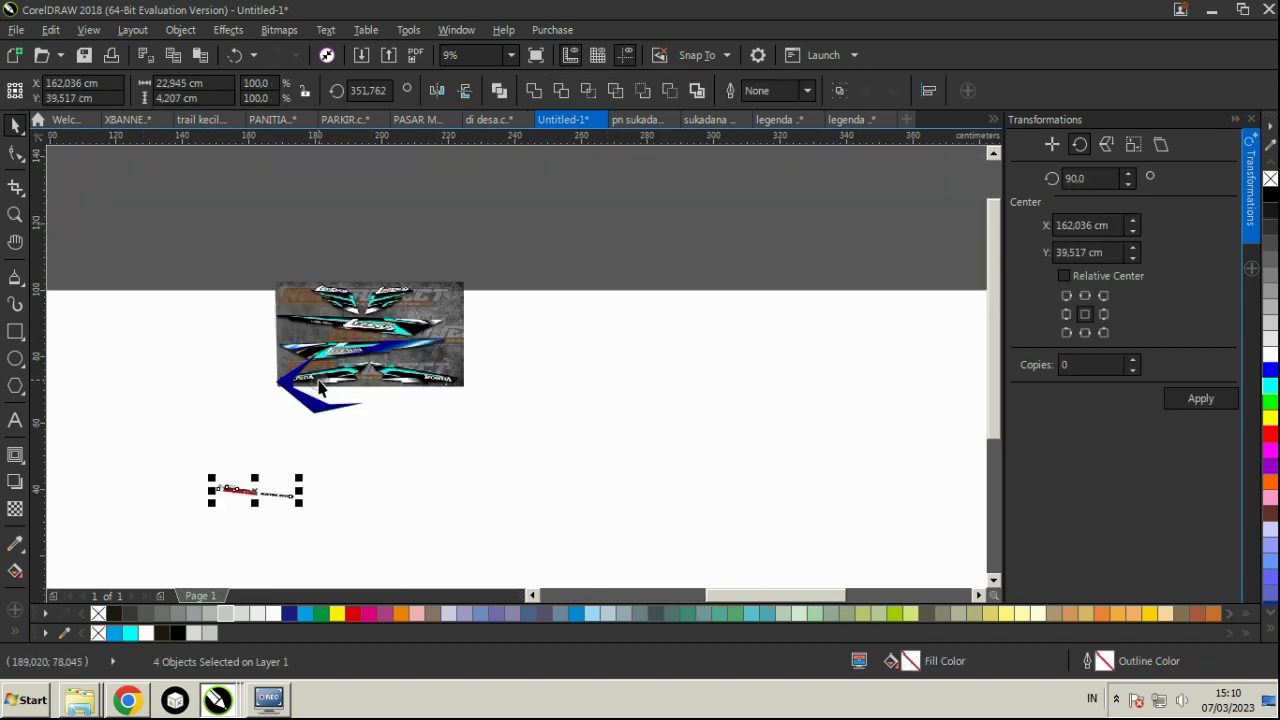
{"action": "scroll", "coordinate": [266, 510], "scroll_direction": "up", "scroll_amount": 1}
{"action": "left_click_drag", "start_coordinate": [268, 559], "coordinate": [552, 297]}
{"action": "scroll", "coordinate": [285, 270], "scroll_direction": "up", "scroll_amount": 1}
{"action": "left_click", "coordinate": [245, 216]}
{"action": "left_click", "coordinate": [263, 286]}
{"action": "scroll", "coordinate": [605, 288], "scroll_direction": "up", "scroll_amount": 4}
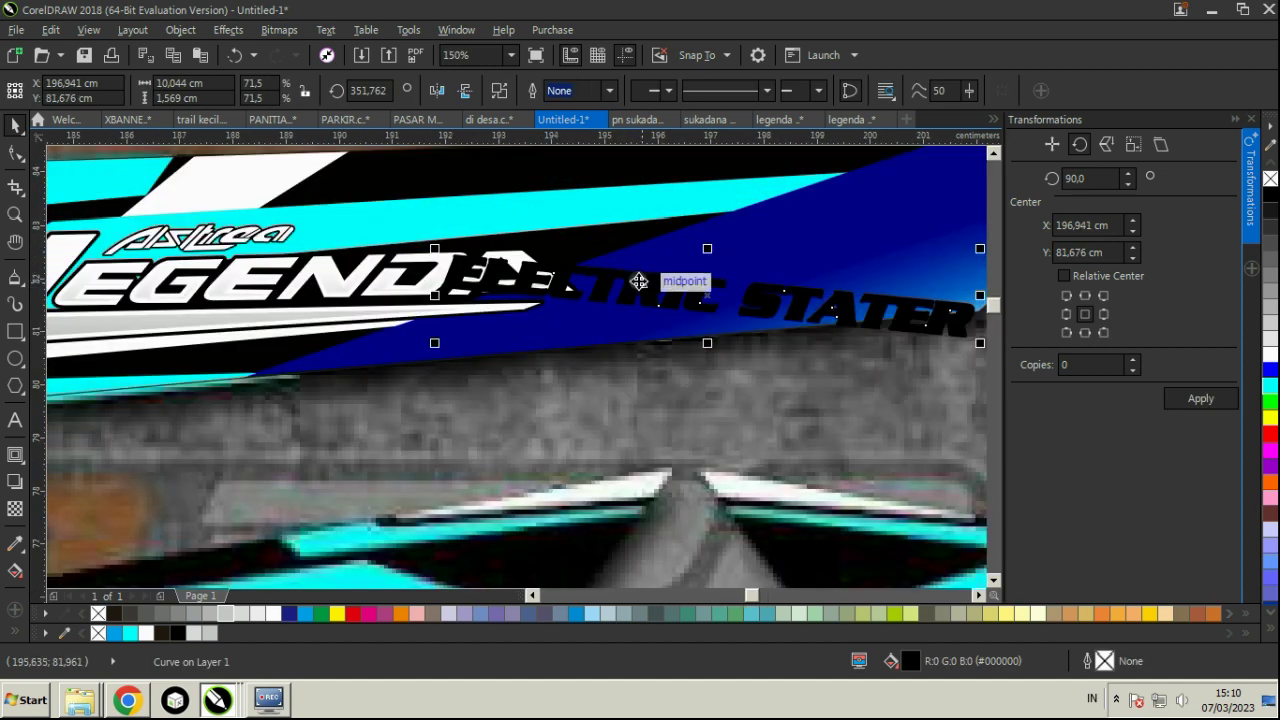
{"action": "key", "text": "Delete"}
- Copy the white ELECTRIC STATER text from the HONDA decal in legenda x2.cdr and return to Untitled-1
{"action": "left_click", "coordinate": [848, 120]}
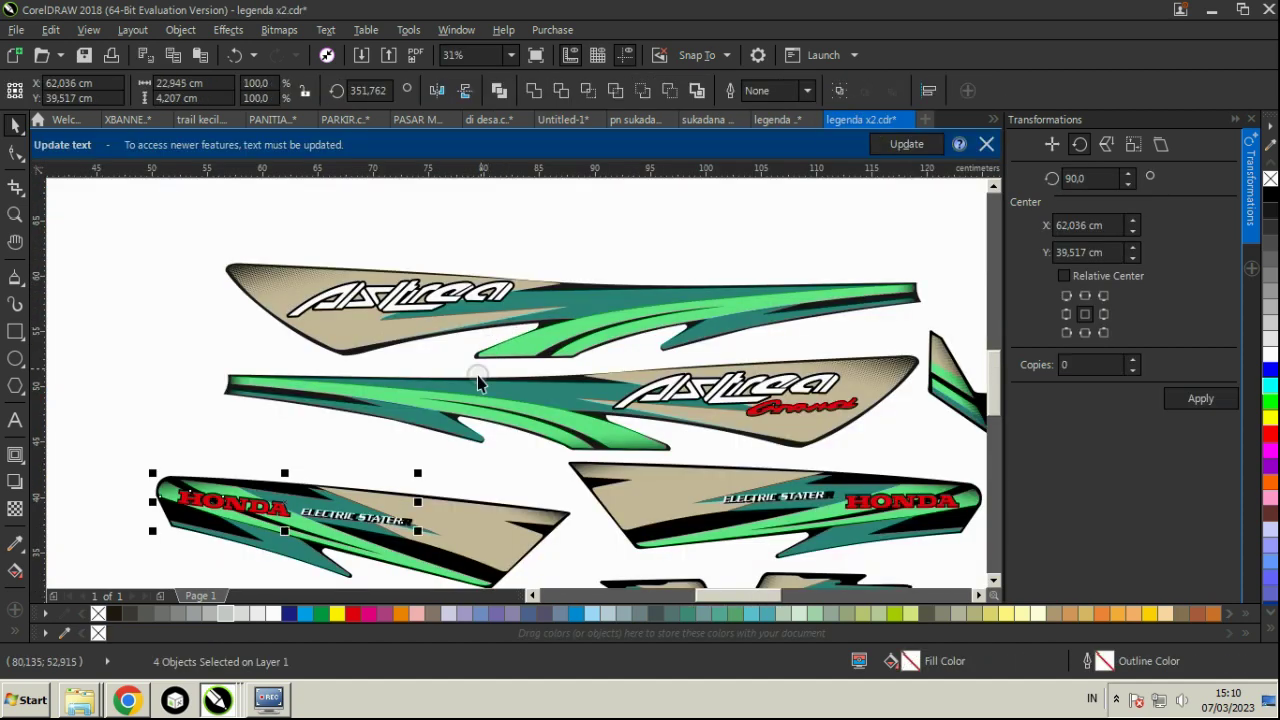
{"action": "scroll", "coordinate": [370, 455], "scroll_direction": "up", "scroll_amount": 2}
{"action": "left_click", "coordinate": [371, 528]}
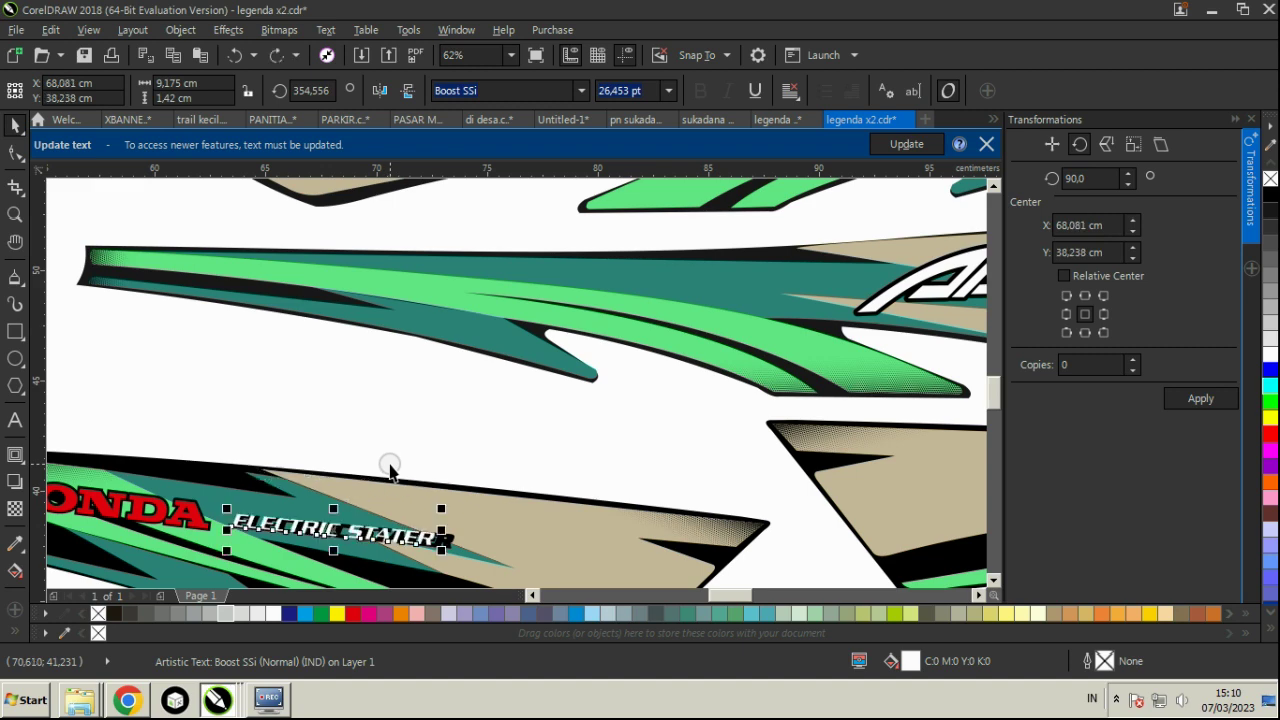
{"action": "left_click", "coordinate": [561, 120]}
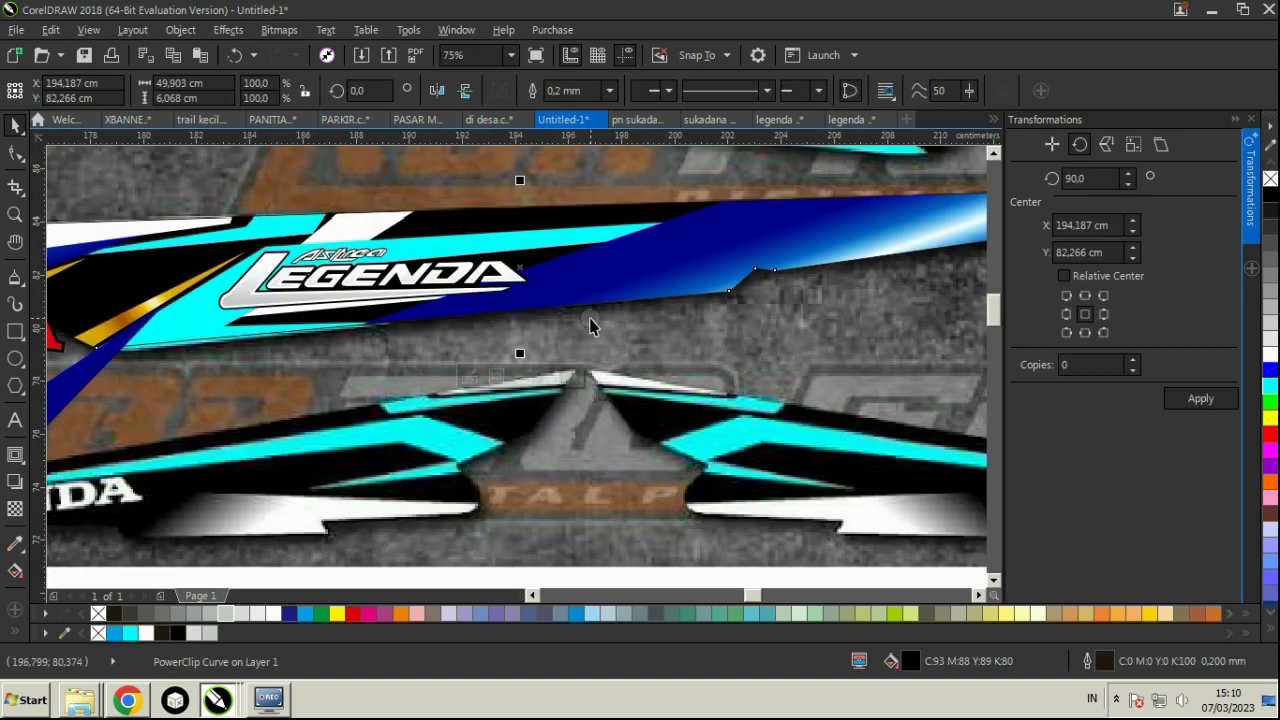
{"action": "left_click", "coordinate": [597, 318]}
{"action": "left_click", "coordinate": [1117, 698]}
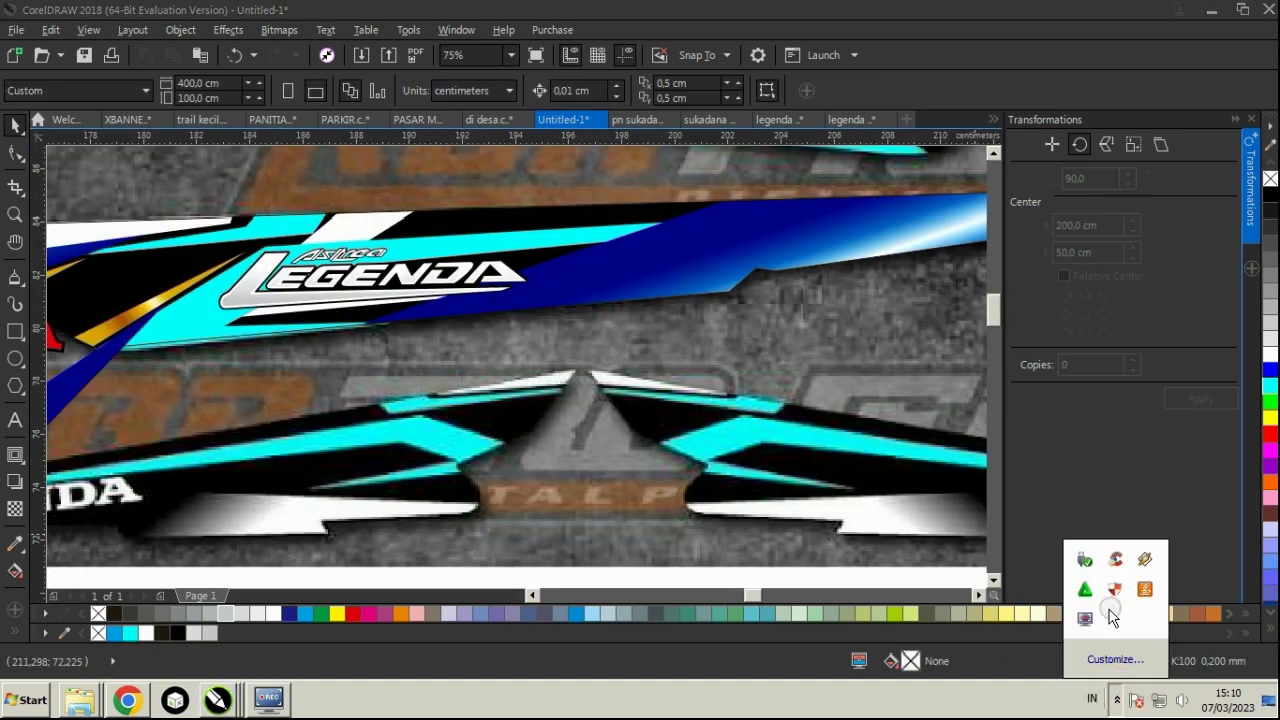
{"action": "right_click", "coordinate": [1093, 617]}
{"action": "left_click", "coordinate": [903, 506]}
- Paste the ELECTRIC STATER text and move it onto the blue section of the lower decal
{"action": "scroll", "coordinate": [845, 506], "scroll_direction": "down", "scroll_amount": 2}
{"action": "left_click", "coordinate": [814, 447]}
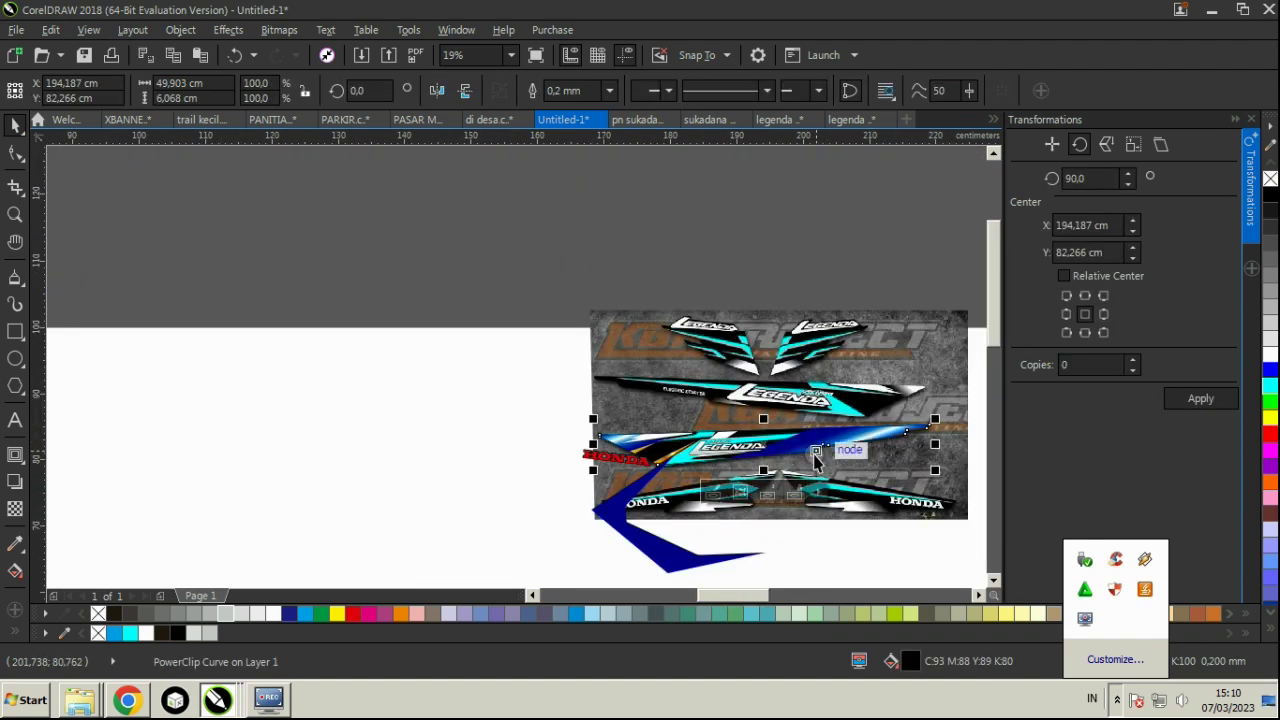
{"action": "key", "text": "ctrl+v"}
{"action": "scroll", "coordinate": [767, 487], "scroll_direction": "up", "scroll_amount": 1}
{"action": "scroll", "coordinate": [438, 345], "scroll_direction": "down", "scroll_amount": 3}
{"action": "scroll", "coordinate": [448, 388], "scroll_direction": "up", "scroll_amount": 2}
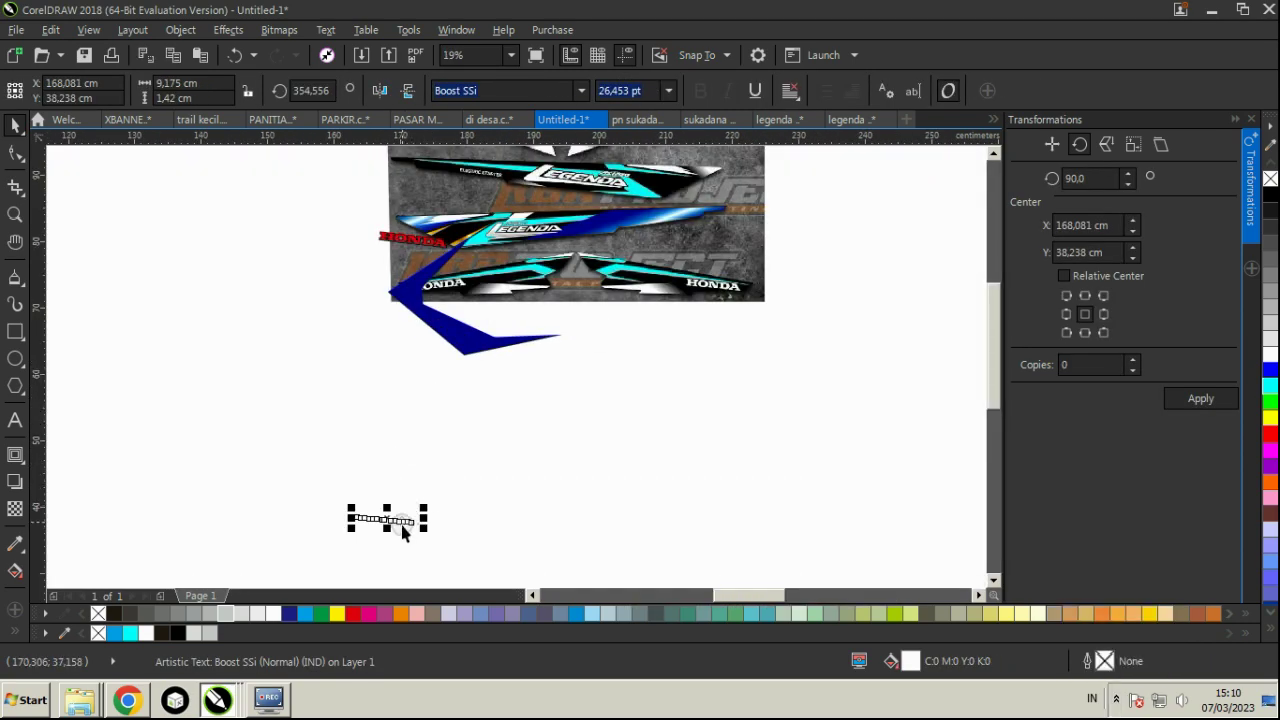
{"action": "scroll", "coordinate": [600, 232], "scroll_direction": "up", "scroll_amount": 3}
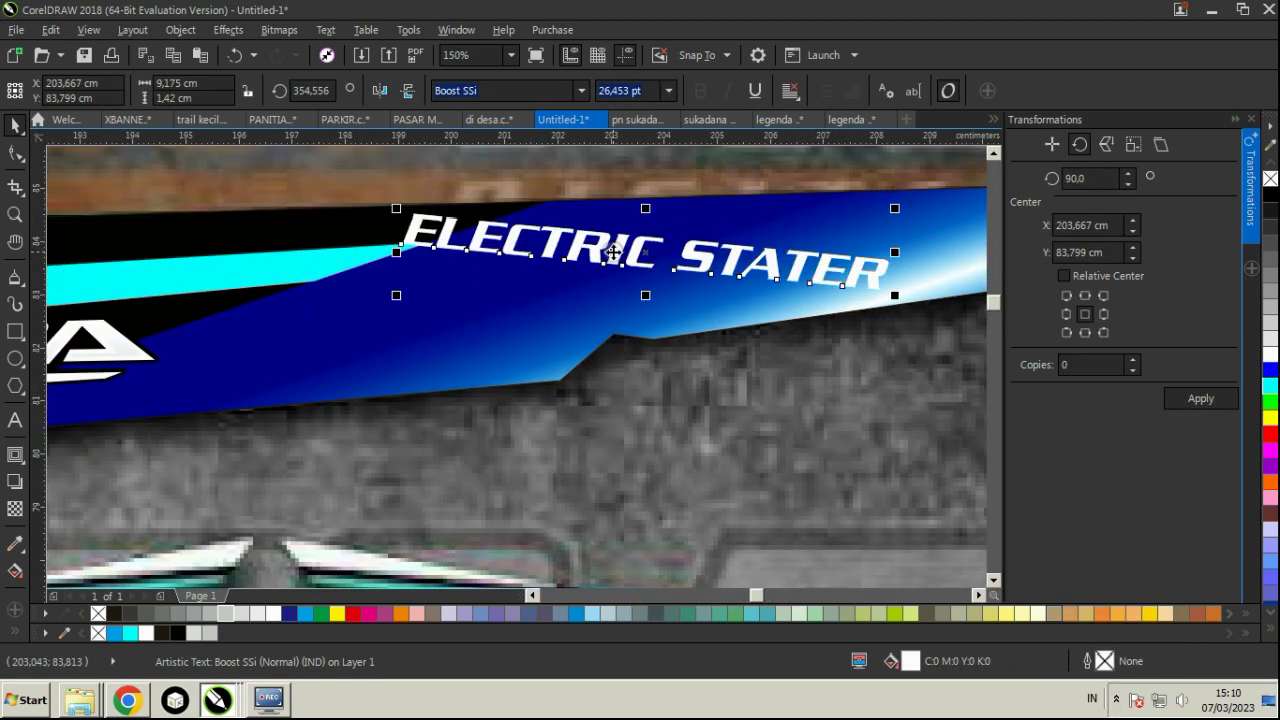
- Rotate the ELECTRIC STATER text to about 5 degrees, shrink it to about 13.2 pt and shift it toward LEGENDA
{"action": "left_click", "coordinate": [470, 248]}
{"action": "left_click", "coordinate": [423, 209]}
{"action": "left_click", "coordinate": [414, 220]}
{"action": "left_click_drag", "start_coordinate": [392, 204], "coordinate": [403, 258]}
{"action": "scroll", "coordinate": [605, 259], "scroll_direction": "down", "scroll_amount": 1}
{"action": "left_click_drag", "start_coordinate": [751, 228], "coordinate": [626, 231]}
- Edit the lower decal's PowerClip, bring the long cyan stripe to the front and finish editing
{"action": "left_click", "coordinate": [600, 233]}
{"action": "right_click", "coordinate": [609, 229]}
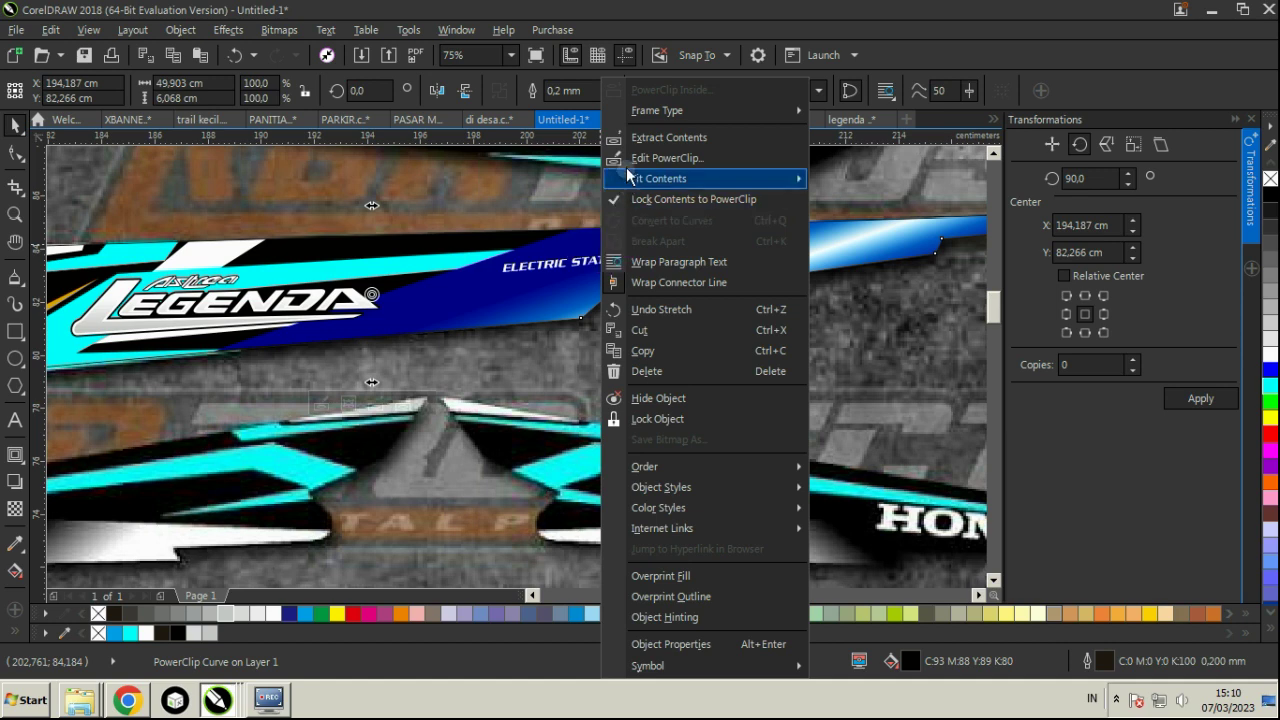
{"action": "left_click", "coordinate": [624, 158]}
{"action": "left_click", "coordinate": [430, 263]}
{"action": "key", "text": "shift+Page_Up"}
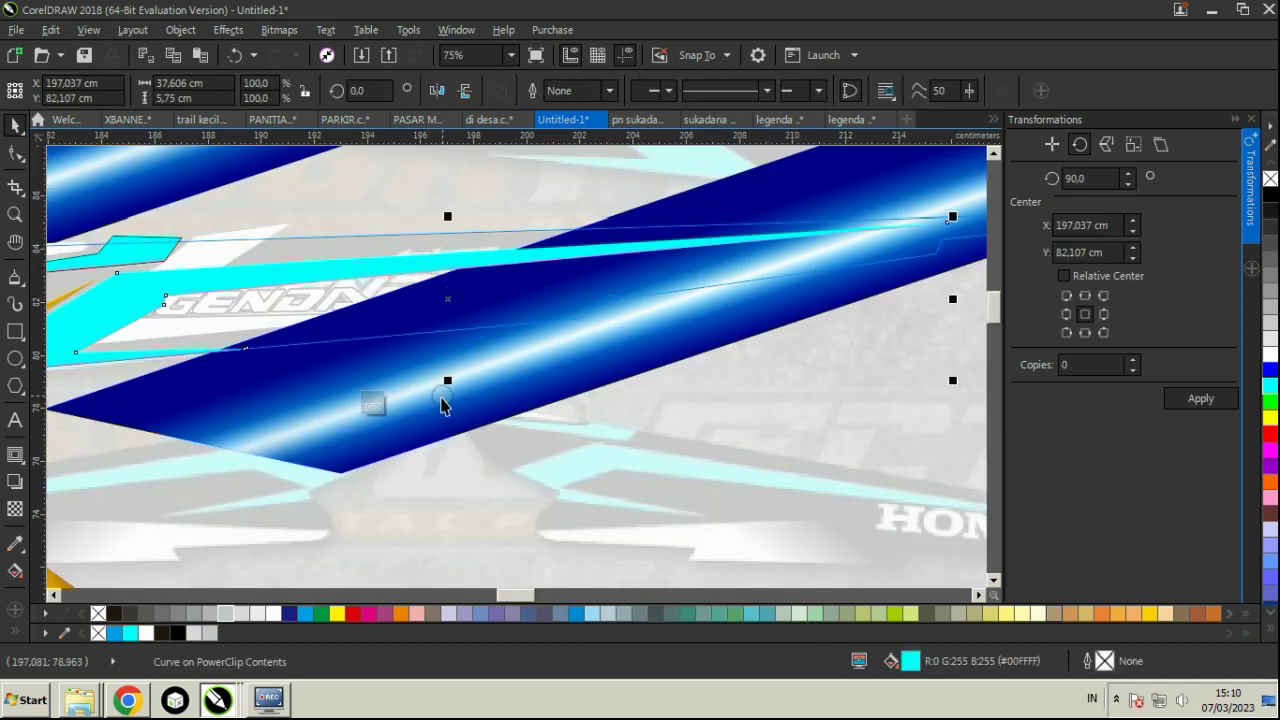
{"action": "left_click", "coordinate": [380, 399]}
- Move the ELECTRIC STATER text below the cyan stripe, next to the notch in the decal's lower edge
{"action": "left_click", "coordinate": [868, 388]}
{"action": "left_click_drag", "start_coordinate": [734, 334], "coordinate": [462, 200]}
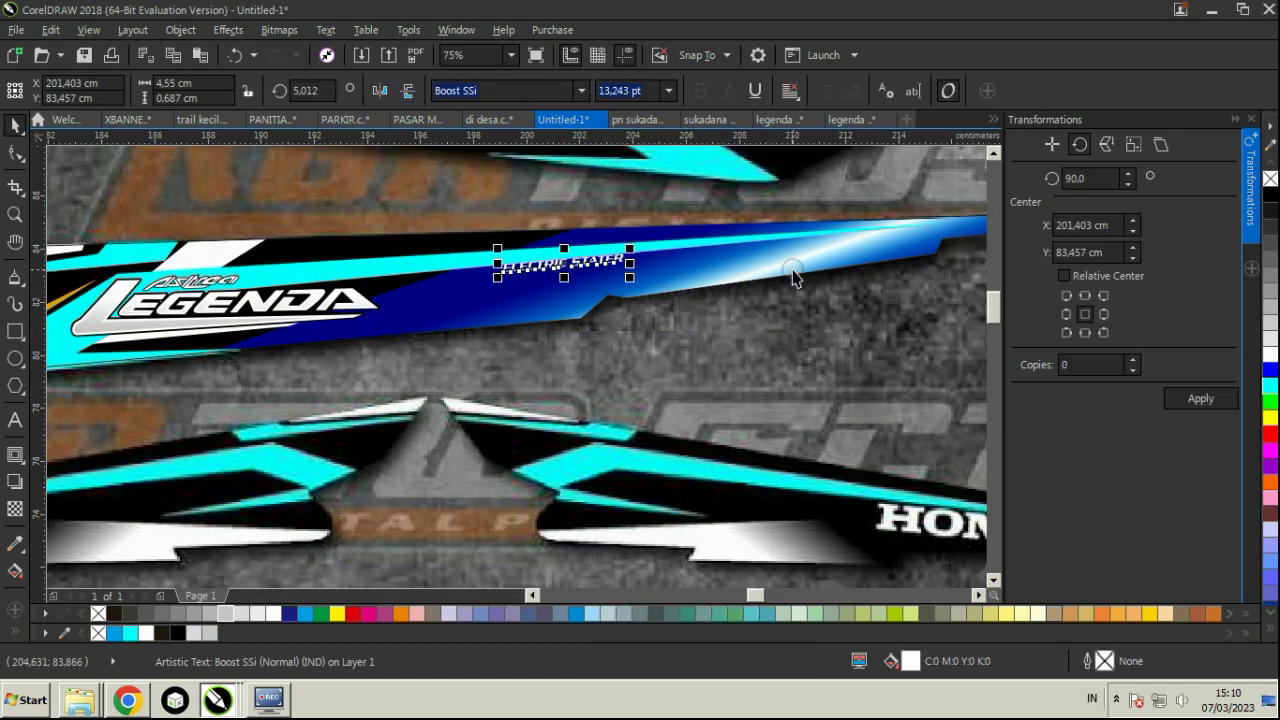
{"action": "scroll", "coordinate": [857, 287], "scroll_direction": "down", "scroll_amount": 1}
{"action": "scroll", "coordinate": [710, 276], "scroll_direction": "up", "scroll_amount": 4}
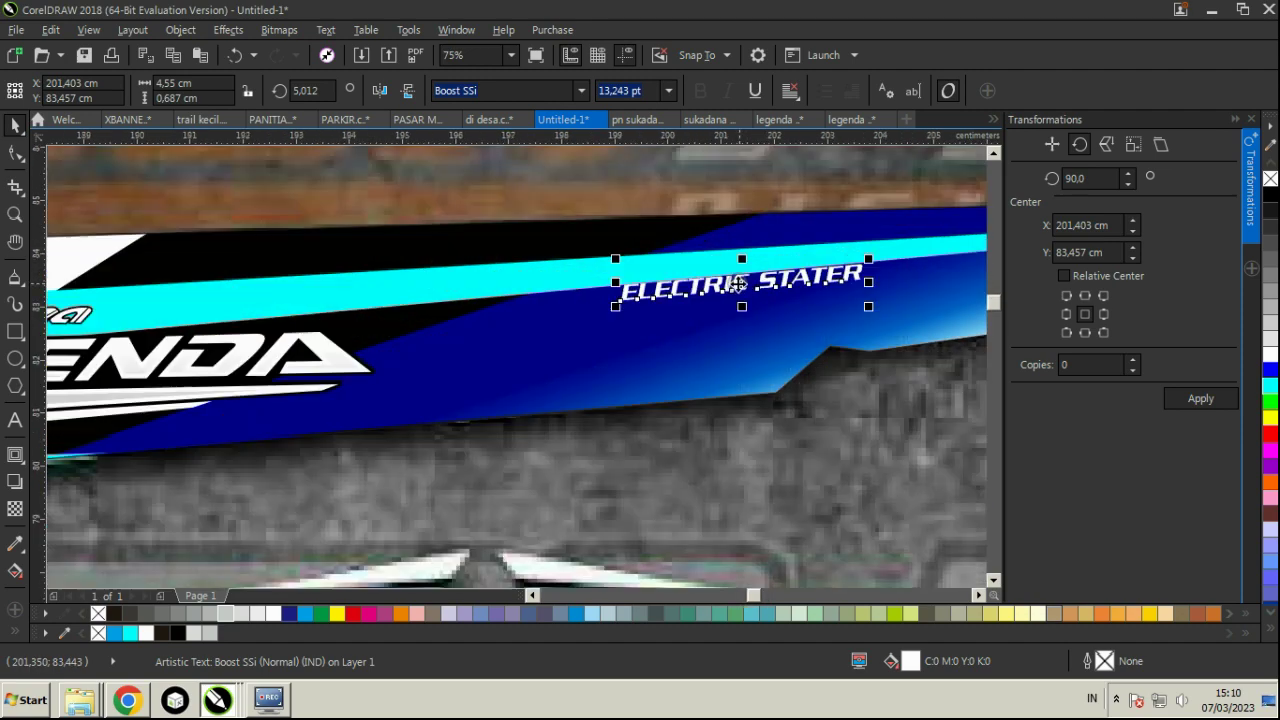
{"action": "left_click_drag", "start_coordinate": [731, 286], "coordinate": [680, 356]}
{"action": "scroll", "coordinate": [680, 356], "scroll_direction": "down", "scroll_amount": 2}
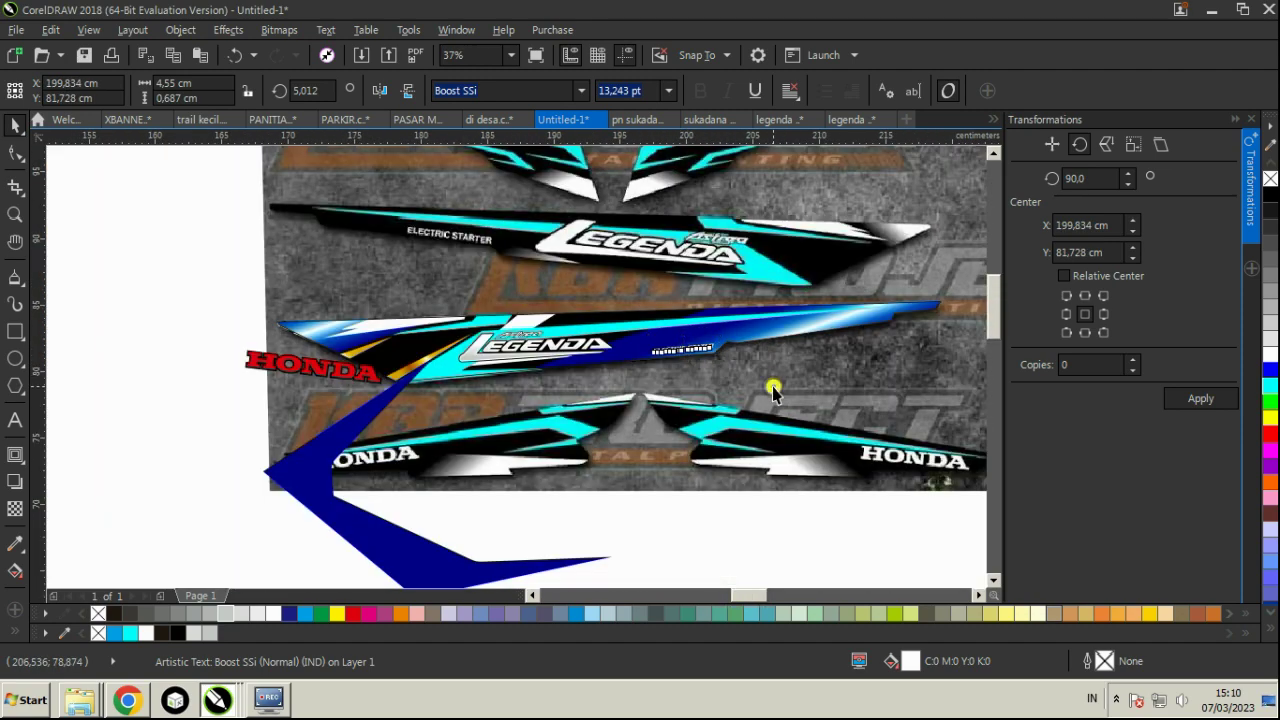
{"action": "left_click", "coordinate": [310, 372]}
{"action": "scroll", "coordinate": [310, 379], "scroll_direction": "up", "scroll_amount": 1}
{"action": "left_click_drag", "start_coordinate": [380, 359], "coordinate": [405, 262]}
{"action": "key", "text": "ctrl+z"}
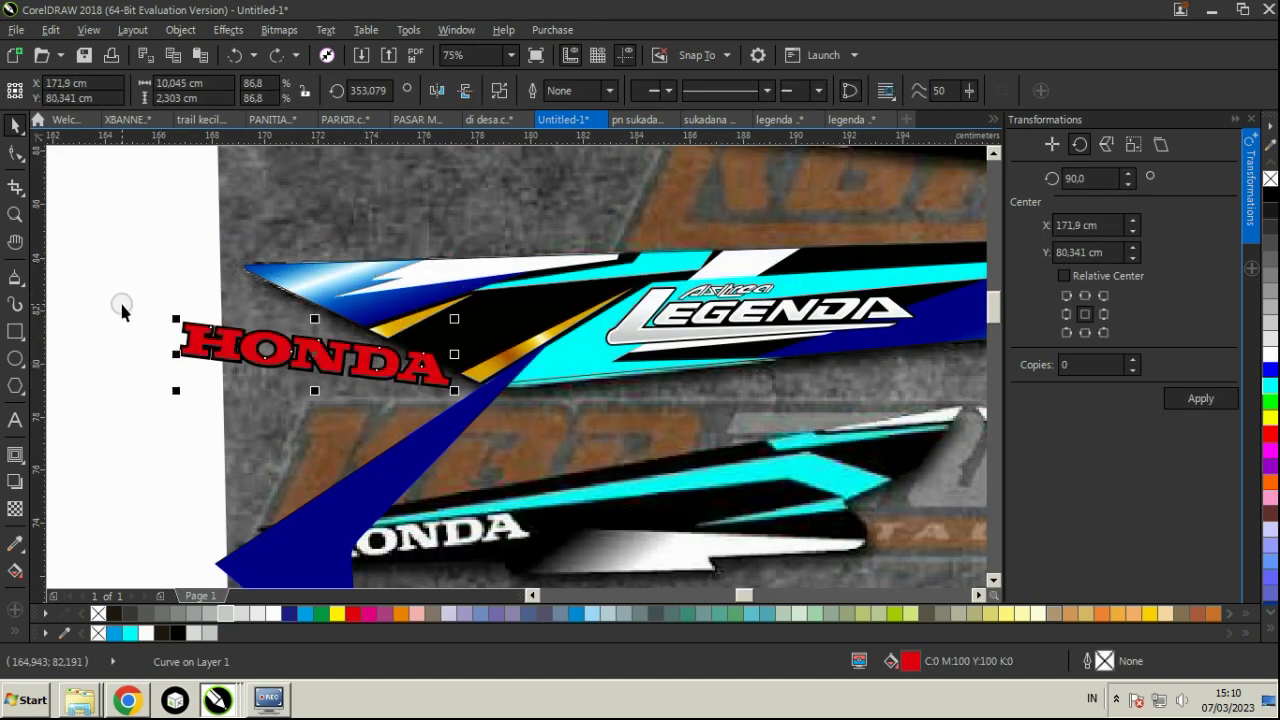
- Group the red HONDA lettering with its black backing, scale it to 41.7% and park it beside the upper decals
{"action": "left_click_drag", "start_coordinate": [533, 407], "coordinate": [533, 413]}
{"action": "key", "text": "ctrl+g"}
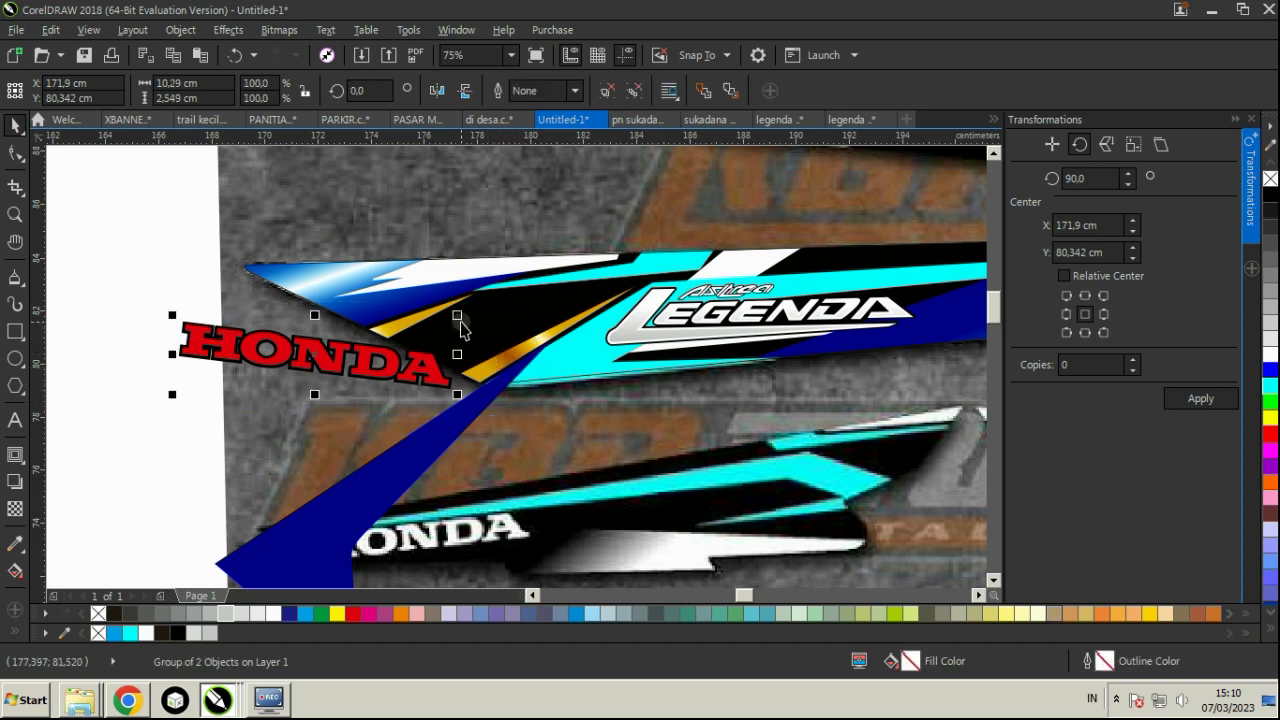
{"action": "left_click_drag", "start_coordinate": [457, 315], "coordinate": [375, 292]}
{"action": "scroll", "coordinate": [289, 357], "scroll_direction": "down", "scroll_amount": 1}
{"action": "left_click_drag", "start_coordinate": [298, 356], "coordinate": [825, 237]}
{"action": "scroll", "coordinate": [796, 309], "scroll_direction": "down", "scroll_amount": 1}
{"action": "scroll", "coordinate": [825, 238], "scroll_direction": "up", "scroll_amount": 1}
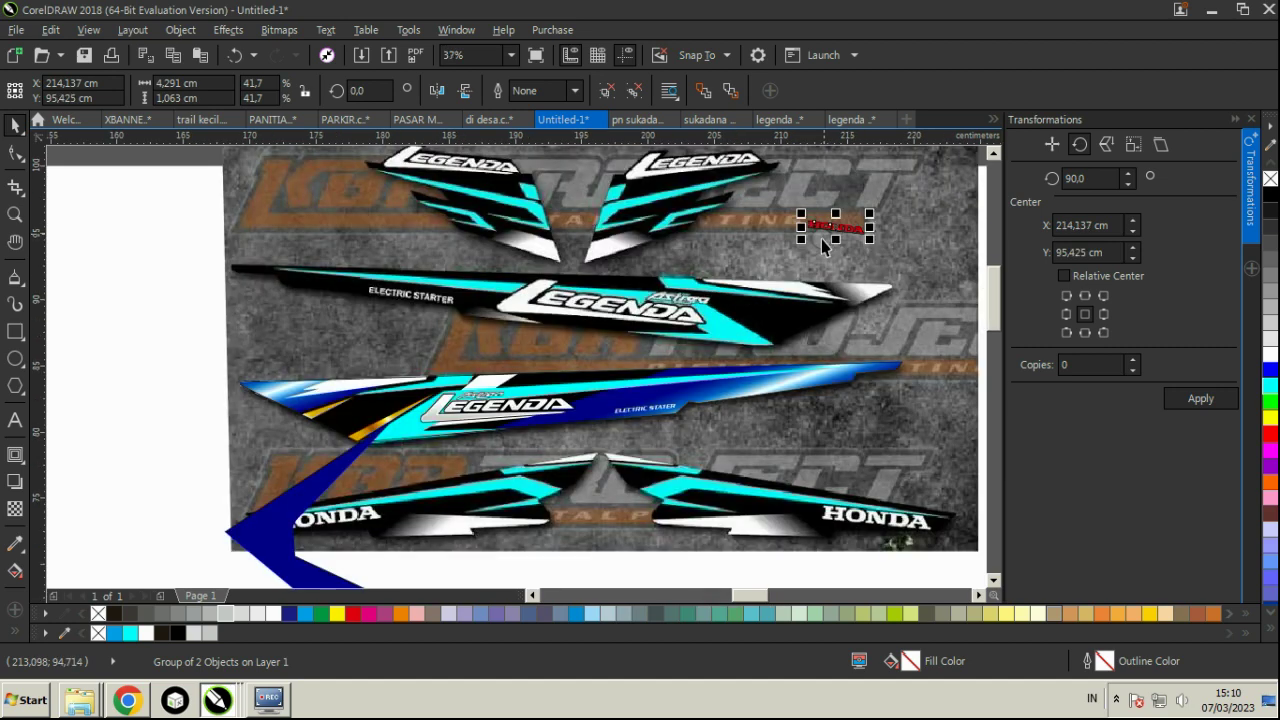
- Duplicate the lower decal with its lettering, mirror the copy horizontally and fit it over the reference decal above
{"action": "left_click", "coordinate": [705, 415]}
{"action": "left_click", "coordinate": [218, 365]}
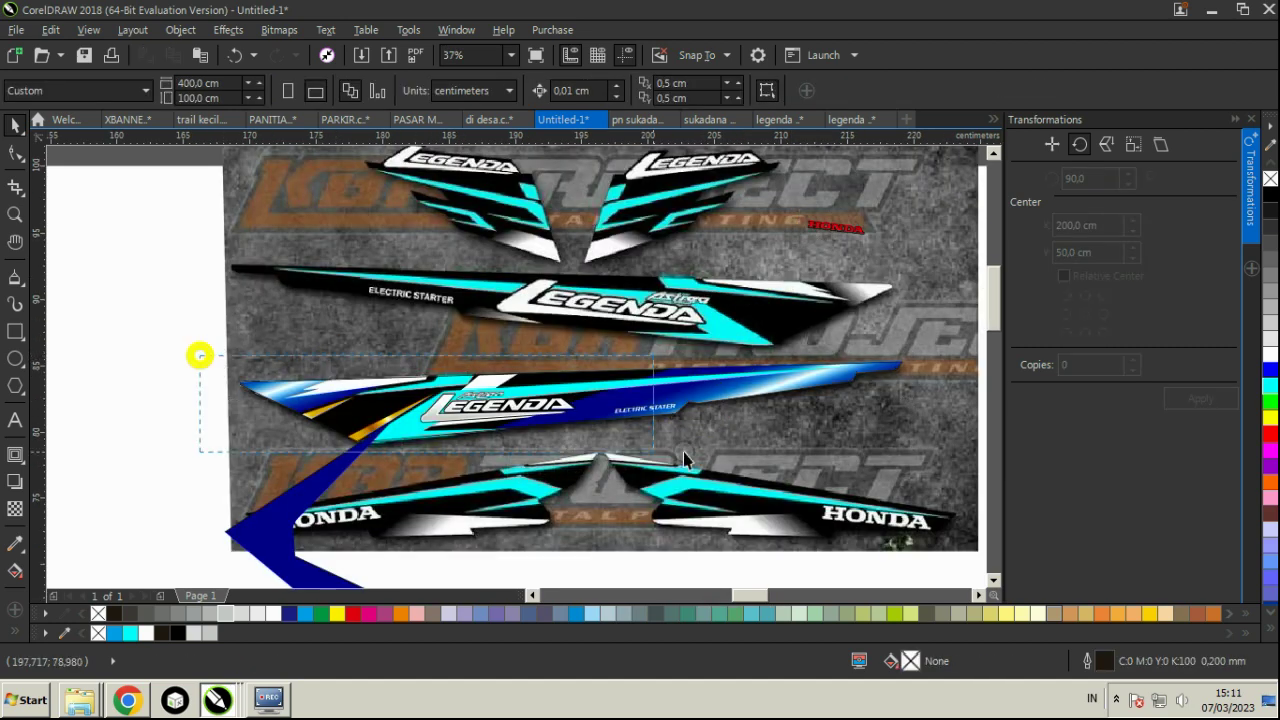
{"action": "left_click_drag", "start_coordinate": [685, 459], "coordinate": [963, 463]}
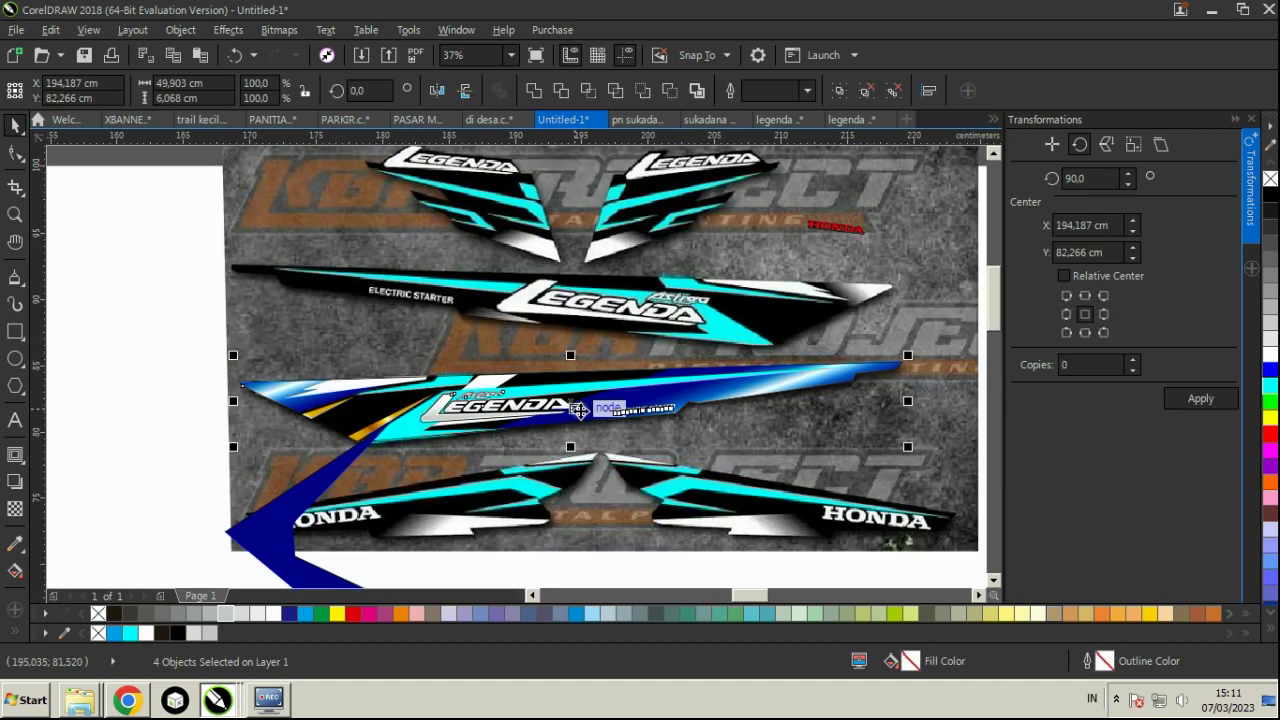
{"action": "left_click_drag", "start_coordinate": [580, 410], "coordinate": [598, 330]}
{"action": "left_click", "coordinate": [1103, 143]}
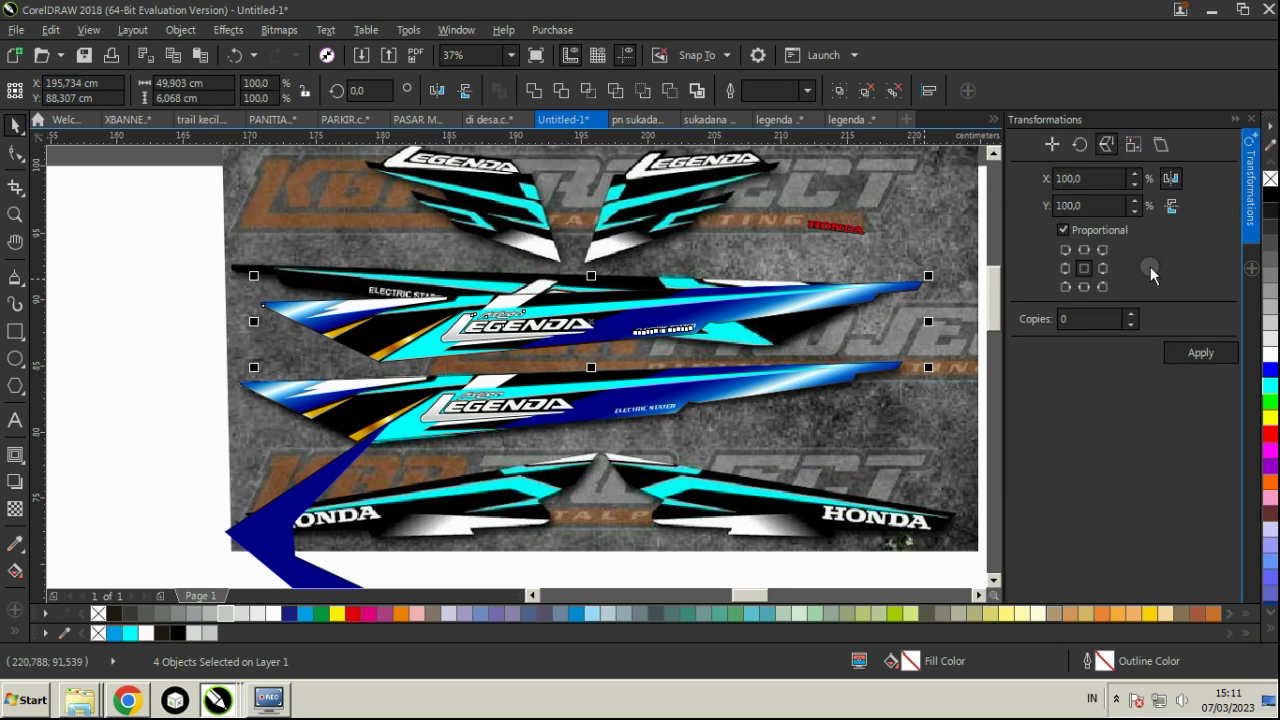
{"action": "left_click", "coordinate": [1199, 353]}
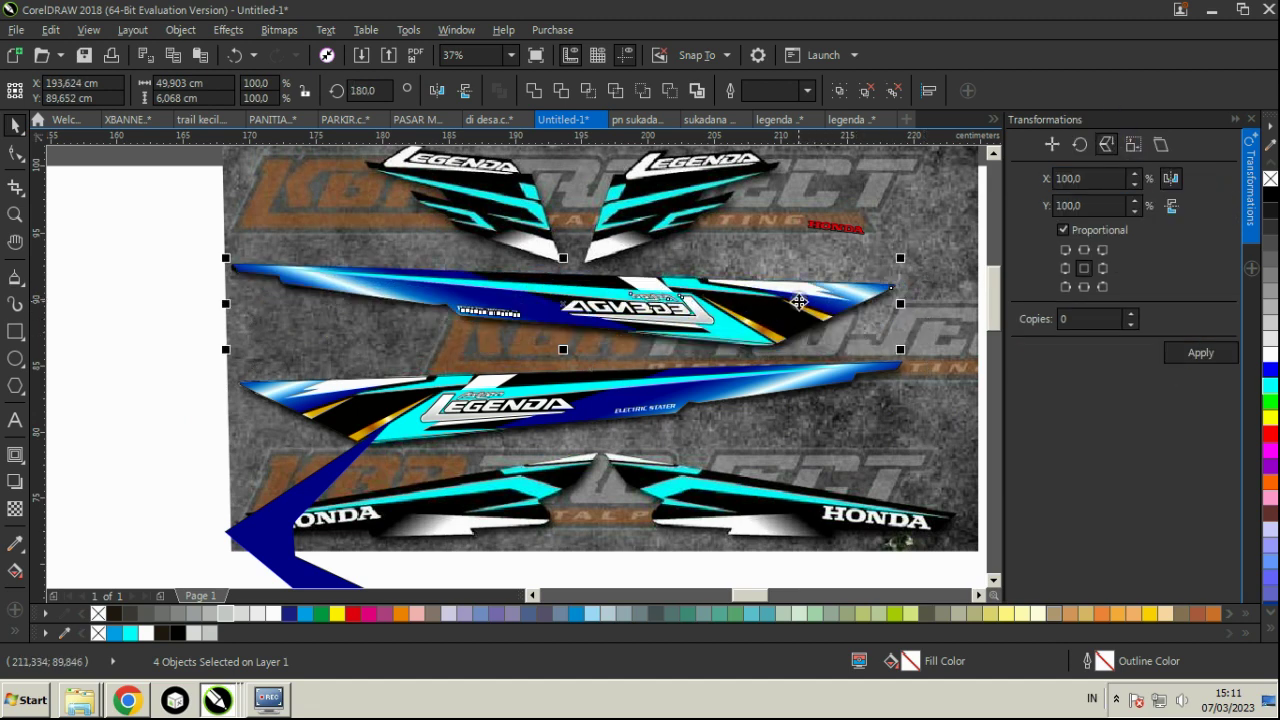
- Mirror the copied decal's LEGENDA and Astrea lettering horizontally and rotate it to follow the decal's downward slope
{"action": "left_click", "coordinate": [603, 260]}
{"action": "scroll", "coordinate": [600, 261], "scroll_direction": "up", "scroll_amount": 1}
{"action": "left_click_drag", "start_coordinate": [471, 257], "coordinate": [853, 422]}
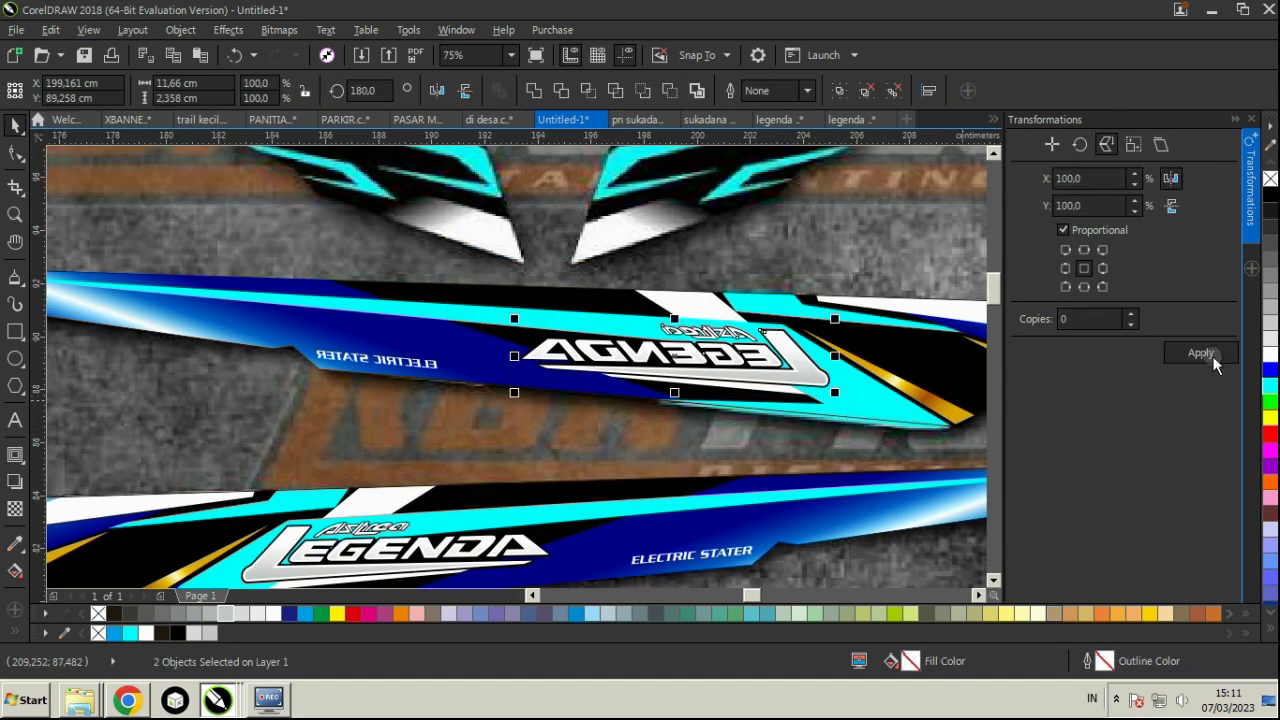
{"action": "left_click", "coordinate": [1200, 353]}
{"action": "left_click", "coordinate": [775, 365]}
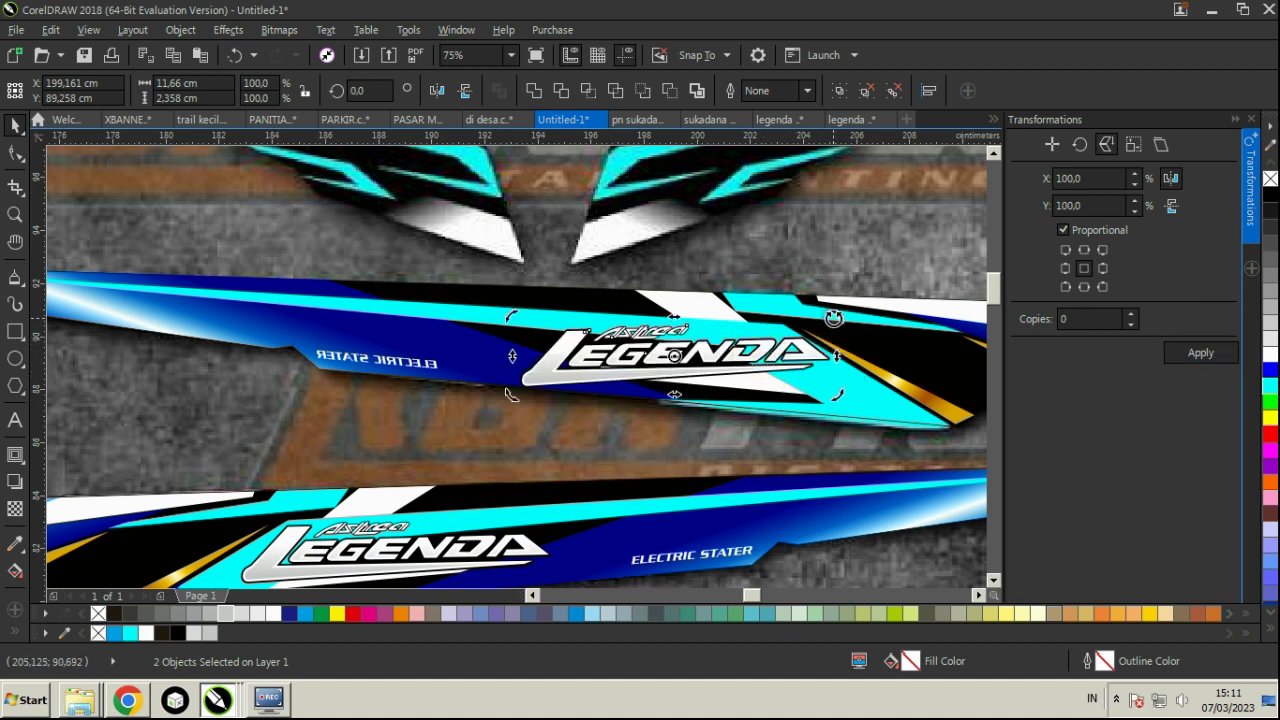
{"action": "left_click_drag", "start_coordinate": [832, 318], "coordinate": [850, 338]}
- Mirror the copied ELECTRIC STATER text horizontally and rotate it to run parallel to the decal's lower edge
{"action": "left_click_drag", "start_coordinate": [268, 300], "coordinate": [500, 400]}
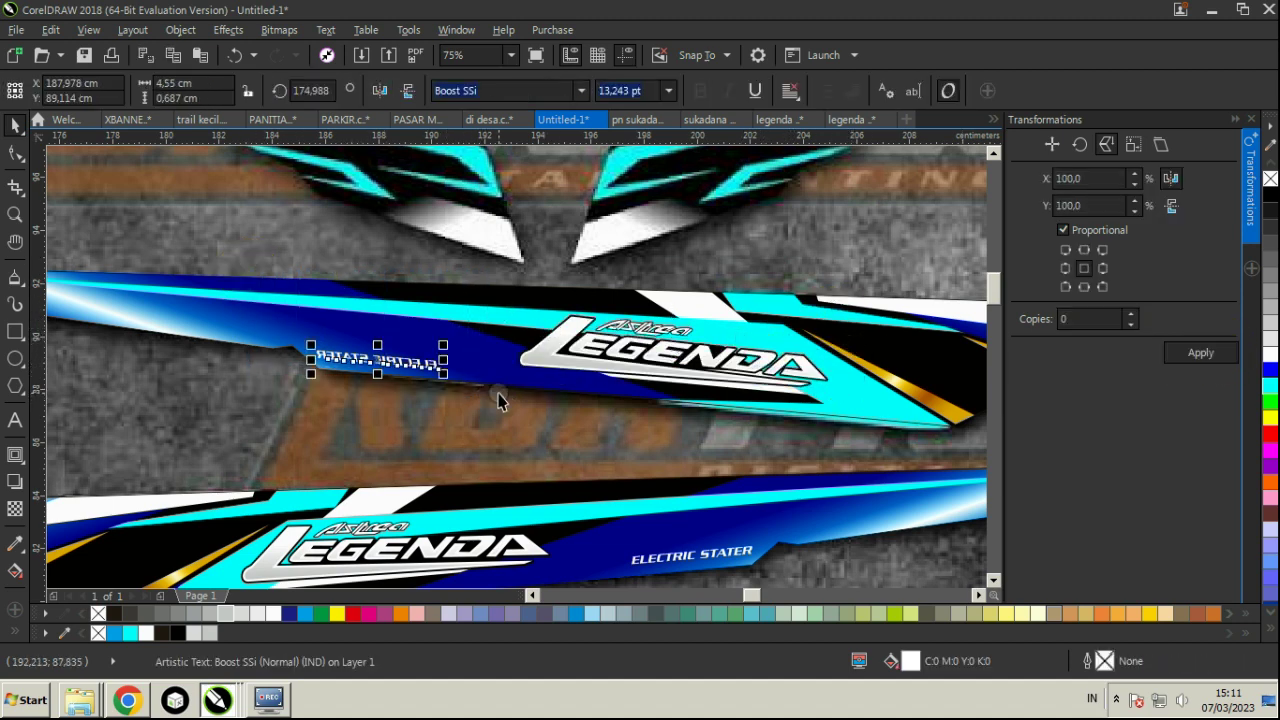
{"action": "left_click", "coordinate": [1199, 357]}
{"action": "scroll", "coordinate": [400, 365], "scroll_direction": "up", "scroll_amount": 1}
{"action": "left_click", "coordinate": [404, 348]}
{"action": "left_click_drag", "start_coordinate": [487, 330], "coordinate": [494, 345]}
{"action": "scroll", "coordinate": [468, 348], "scroll_direction": "up", "scroll_amount": 2}
{"action": "left_click", "coordinate": [447, 370]}
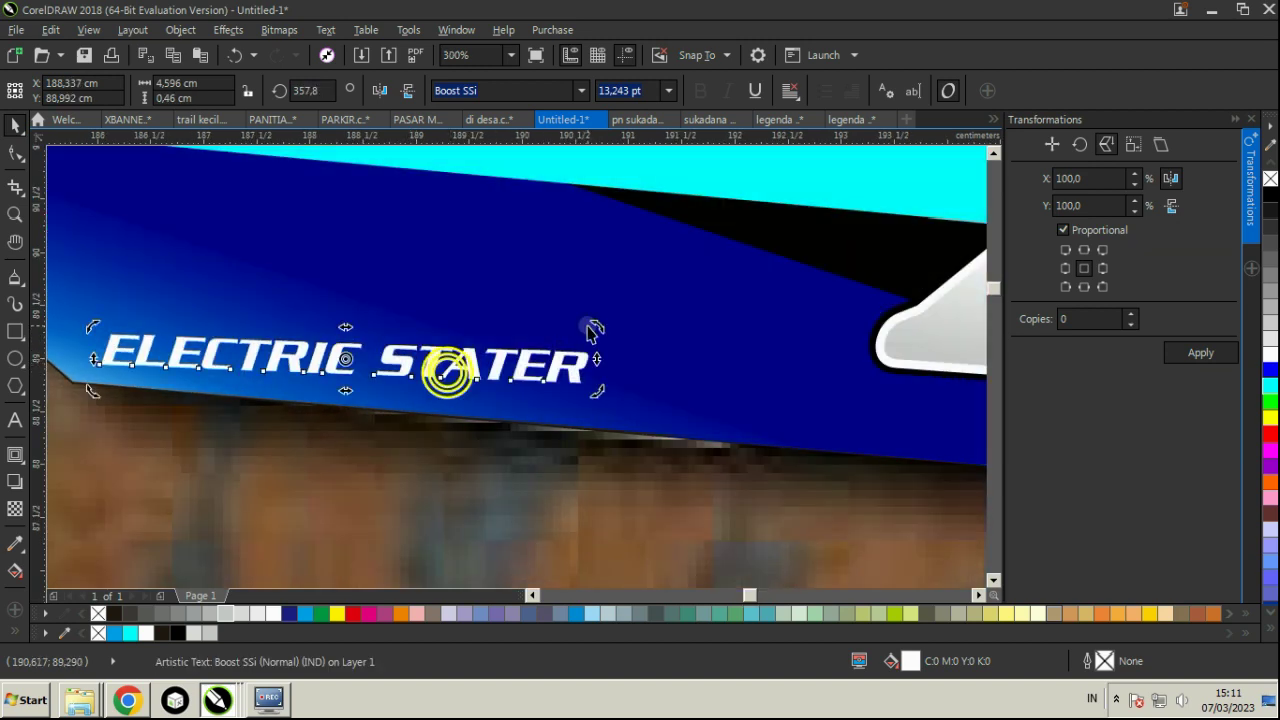
{"action": "left_click_drag", "start_coordinate": [596, 325], "coordinate": [601, 340]}
{"action": "scroll", "coordinate": [432, 325], "scroll_direction": "down", "scroll_amount": 2}
- Delete the notch's corner node beside ELECTRIC STATER on both decal outlines to leave a smooth lower edge
{"action": "left_click", "coordinate": [317, 309]}
{"action": "scroll", "coordinate": [317, 309], "scroll_direction": "up", "scroll_amount": 2}
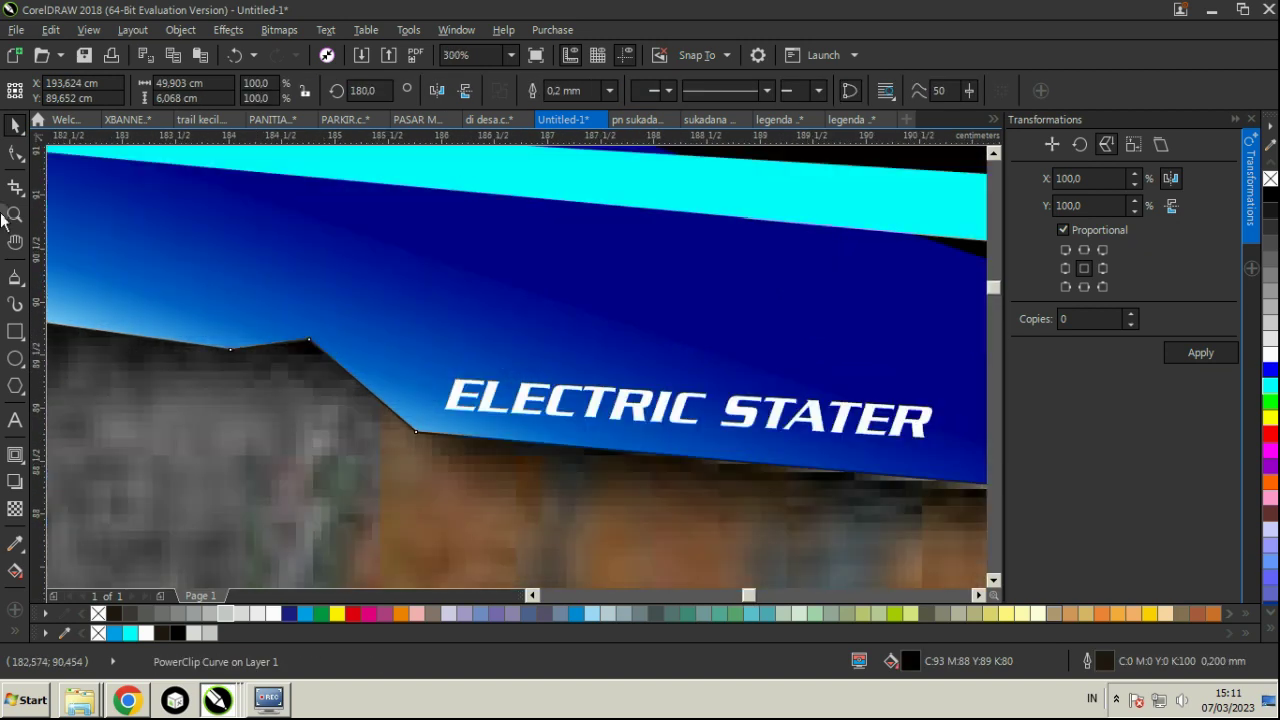
{"action": "left_click", "coordinate": [15, 156]}
{"action": "double_click", "coordinate": [310, 341]}
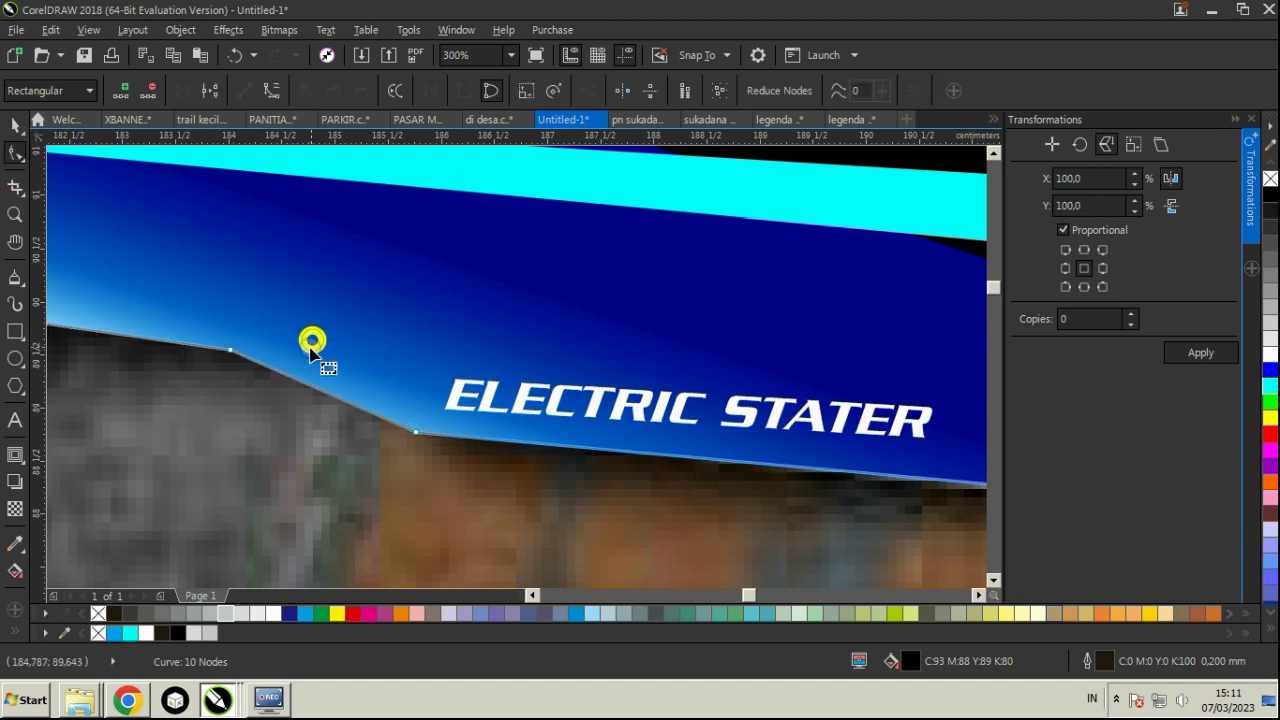
{"action": "scroll", "coordinate": [482, 335], "scroll_direction": "down", "scroll_amount": 2}
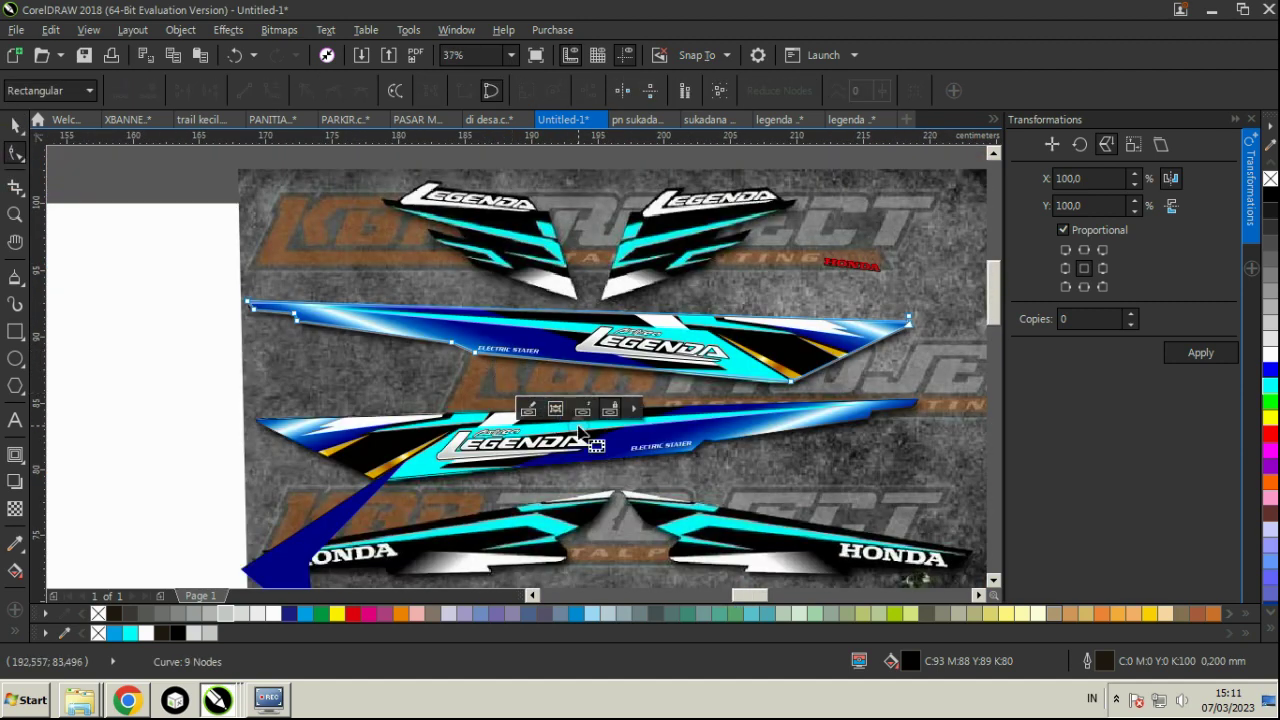
{"action": "scroll", "coordinate": [757, 451], "scroll_direction": "up", "scroll_amount": 2}
{"action": "double_click", "coordinate": [763, 449]}
{"action": "double_click", "coordinate": [763, 449]}
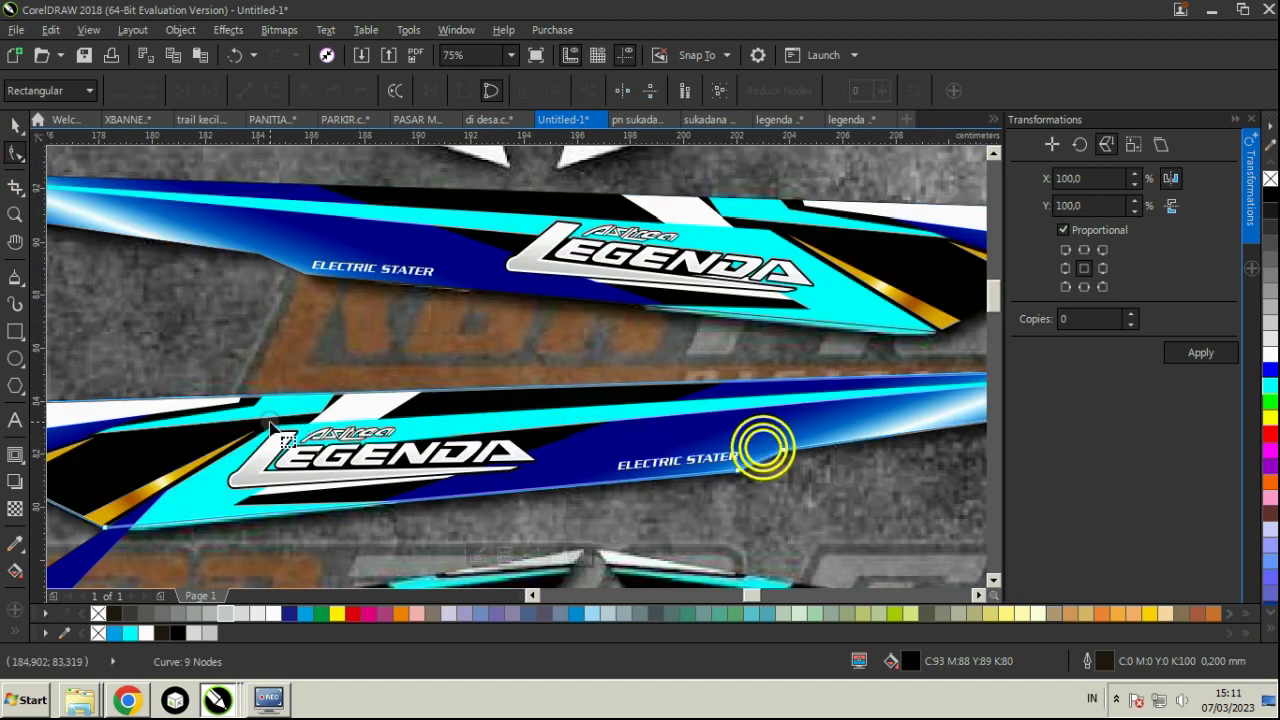
{"action": "scroll", "coordinate": [300, 392], "scroll_direction": "up", "scroll_amount": 2}
{"action": "left_click", "coordinate": [15, 124]}
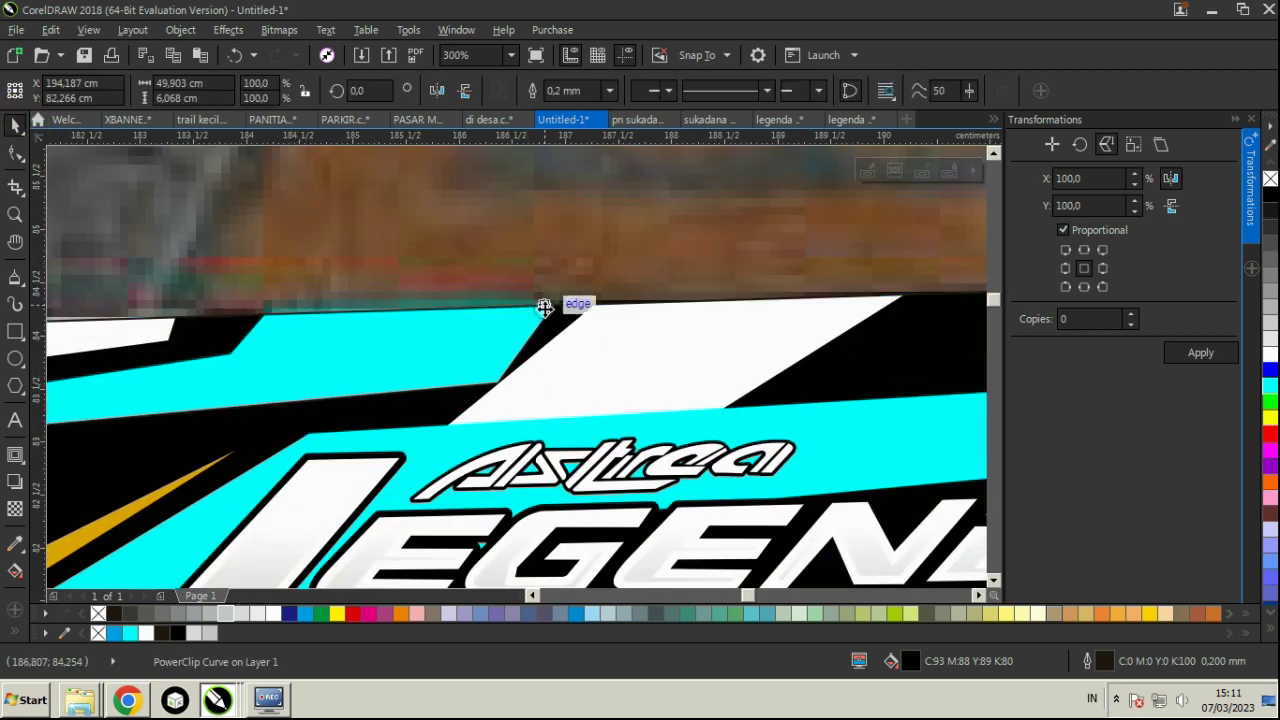
{"action": "scroll", "coordinate": [543, 291], "scroll_direction": "down", "scroll_amount": 3}
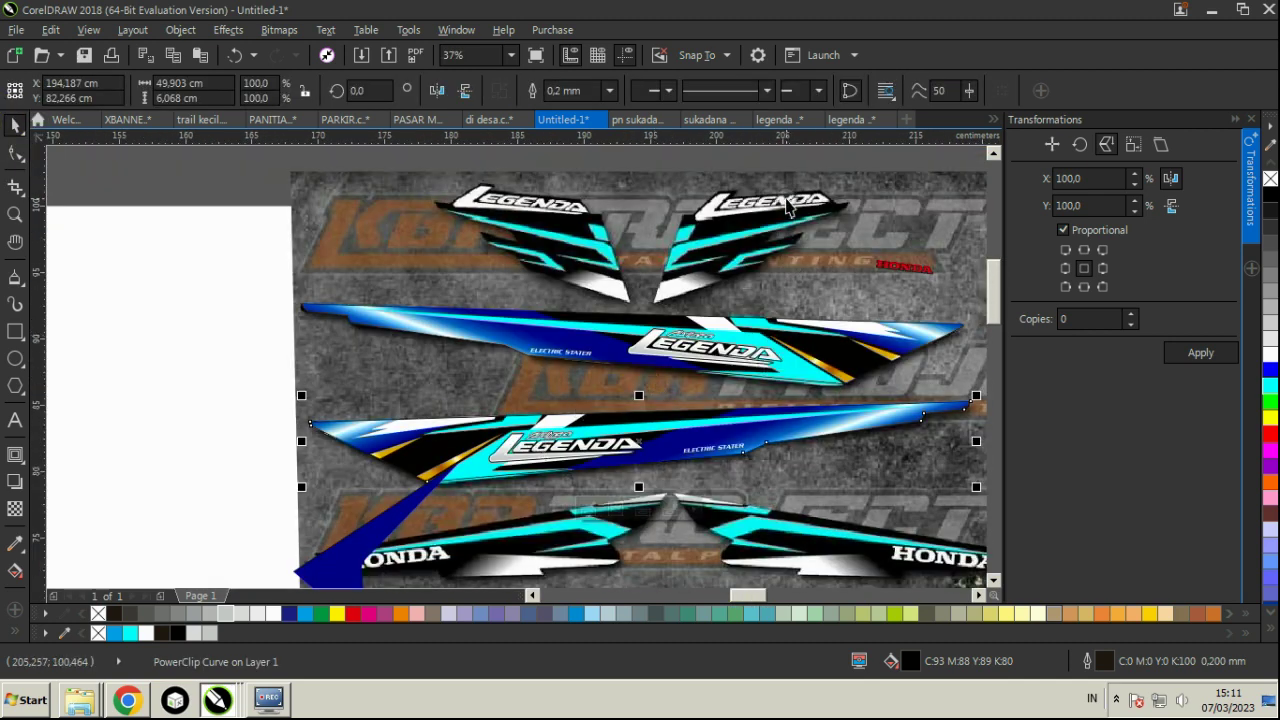
- Trace the left upper LEGENDA decal as a closed outline about 14.7 cm wide and 7.7 cm high
{"action": "scroll", "coordinate": [787, 205], "scroll_direction": "up", "scroll_amount": 1}
{"action": "left_click", "coordinate": [785, 190]}
{"action": "left_click", "coordinate": [14, 279]}
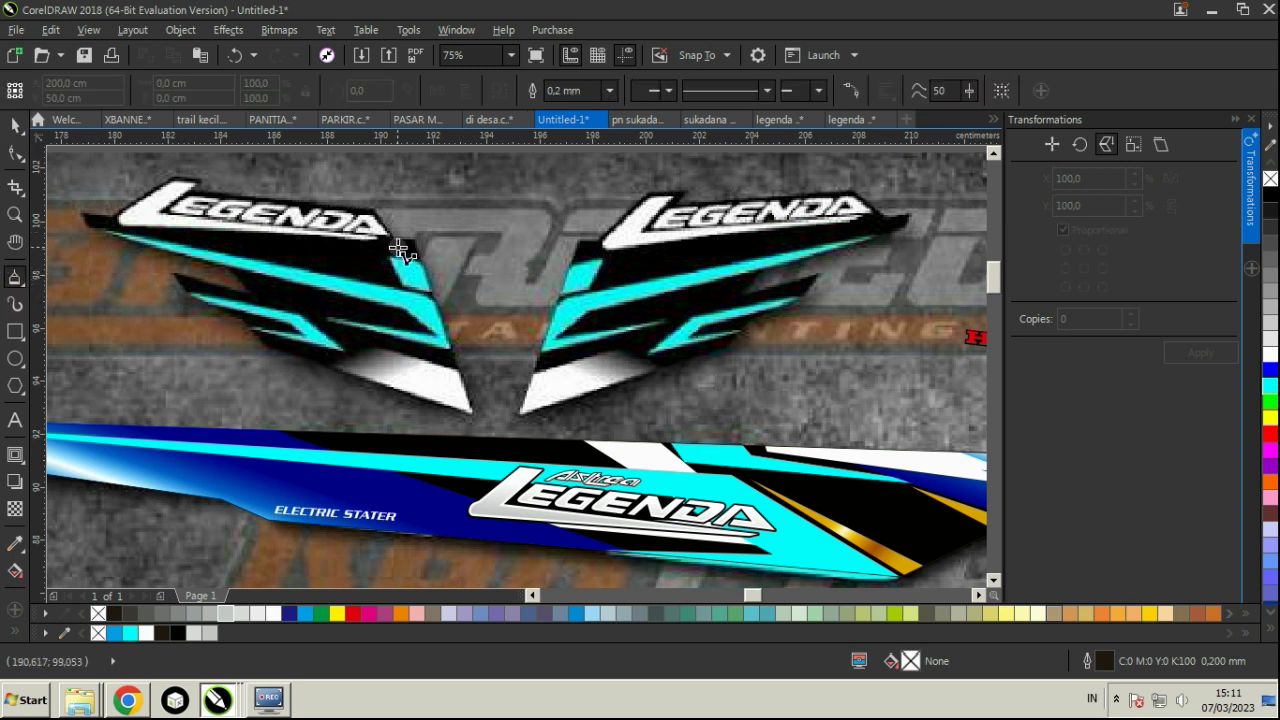
{"action": "left_click_drag", "start_coordinate": [416, 245], "coordinate": [470, 411]}
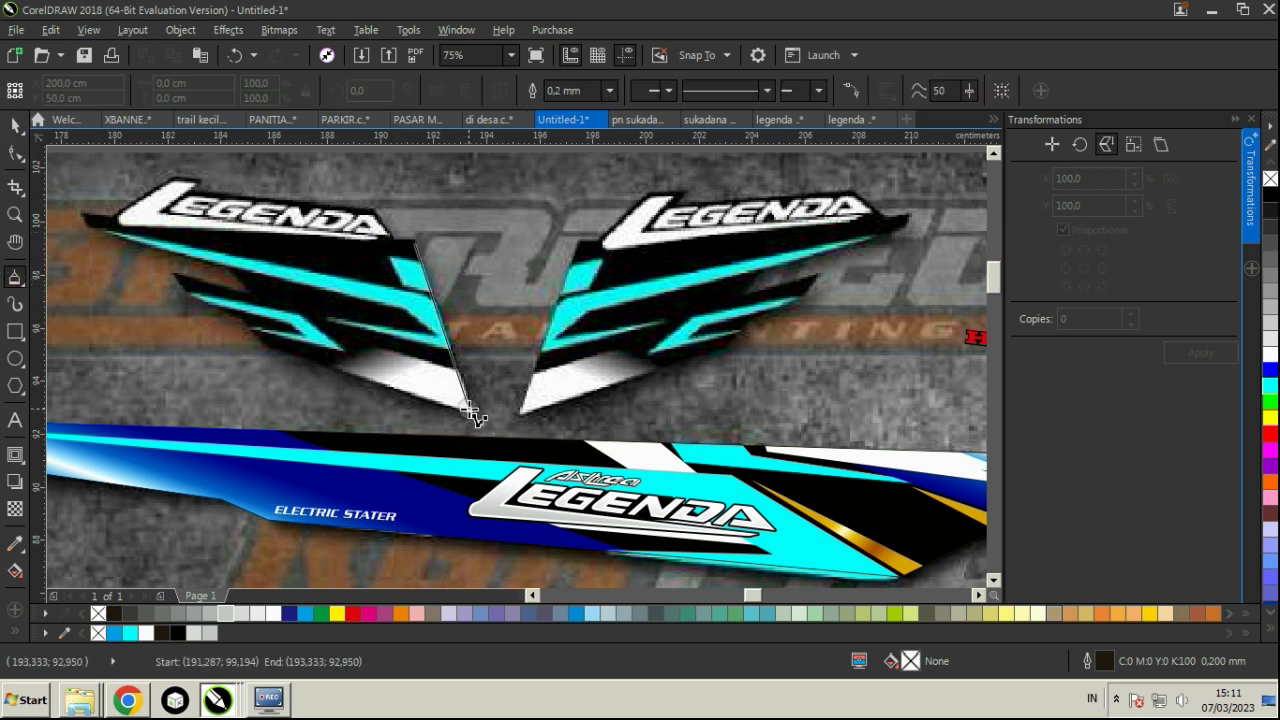
{"action": "left_click", "coordinate": [261, 338]}
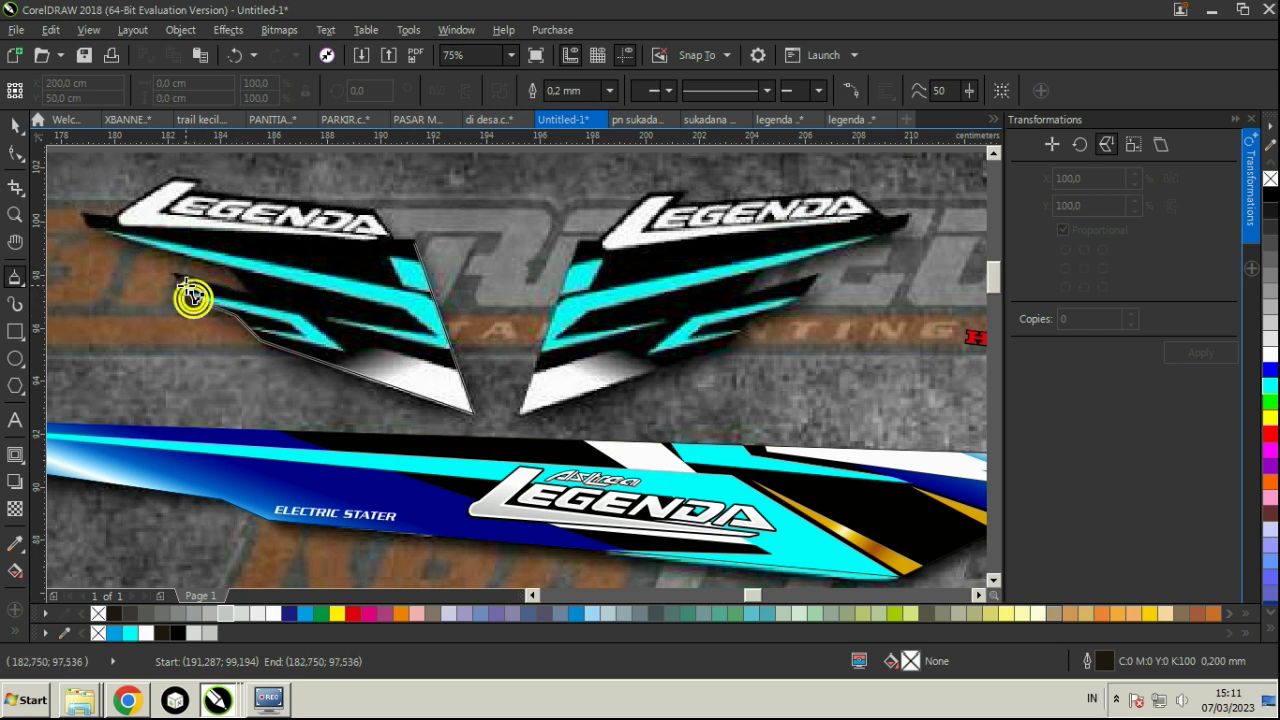
{"action": "left_click", "coordinate": [227, 268]}
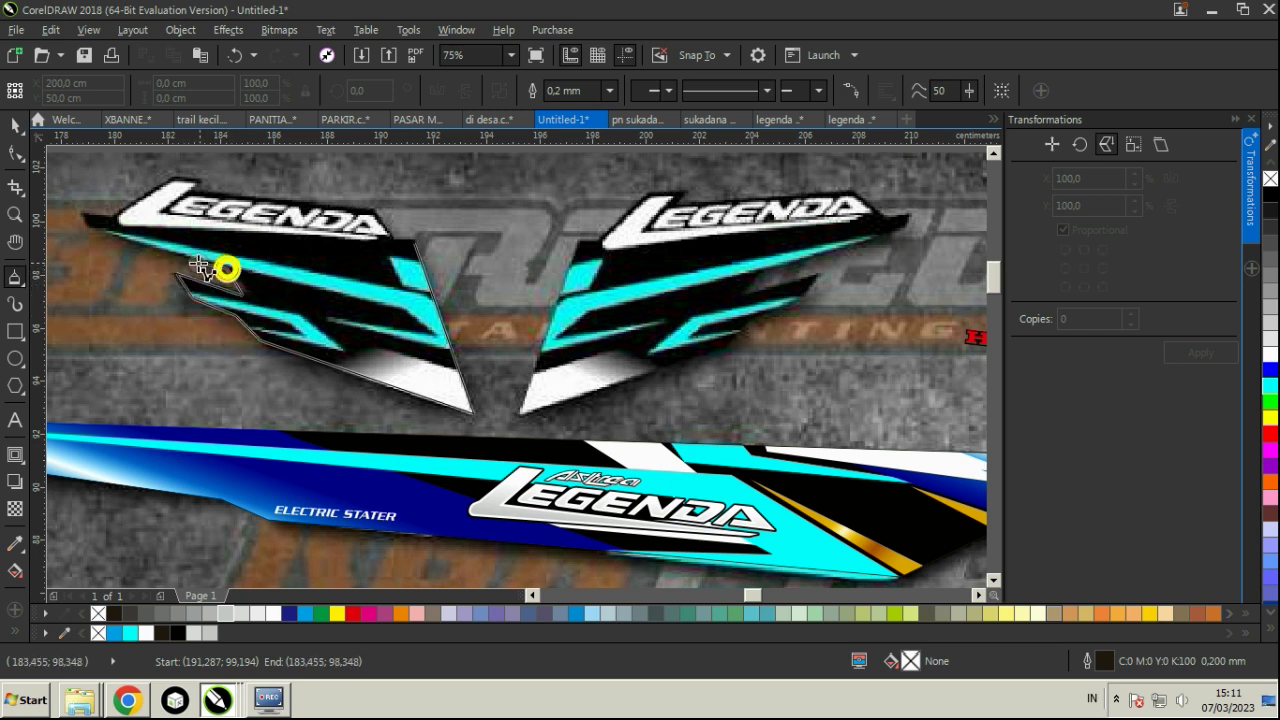
{"action": "left_click", "coordinate": [92, 230]}
{"action": "left_click", "coordinate": [415, 243]}
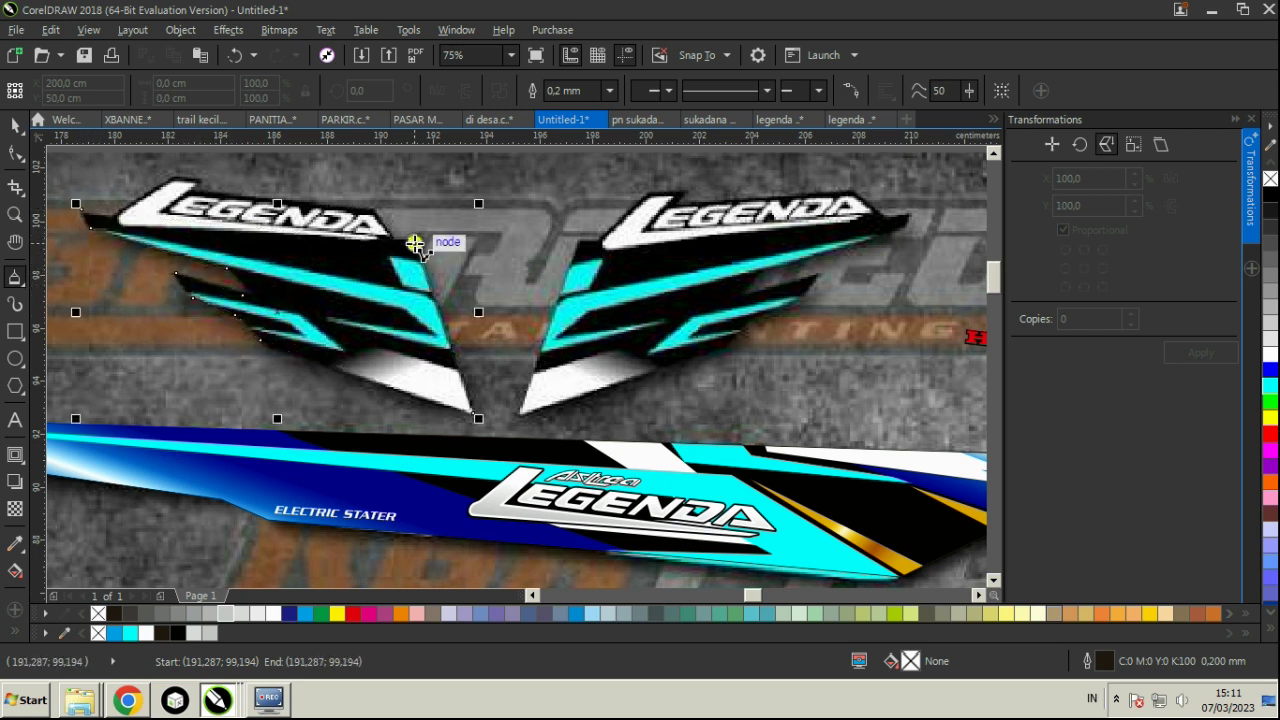
{"action": "scroll", "coordinate": [341, 344], "scroll_direction": "up", "scroll_amount": 1}
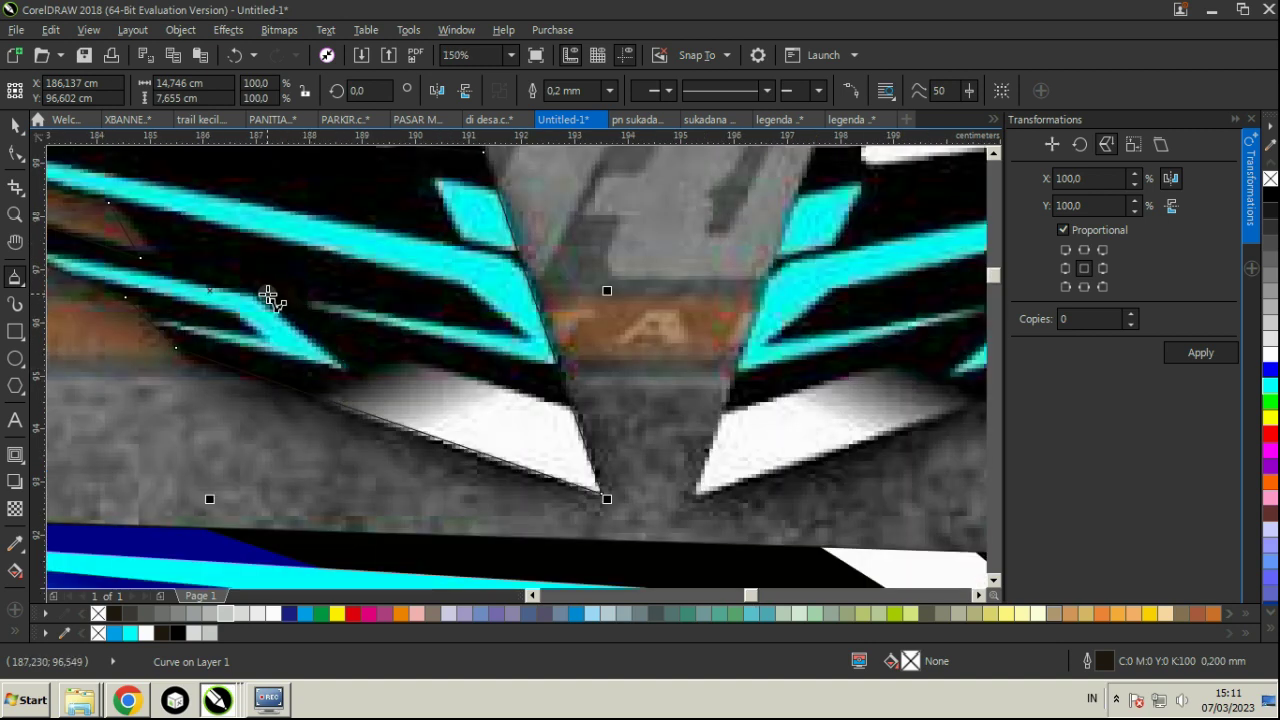
- Trace the left upper decal's lower forked stripe about 6.7 cm wide and 2.3 cm high, and fill it cyan without an outline
{"action": "left_click", "coordinate": [260, 293]}
{"action": "left_click", "coordinate": [349, 368]}
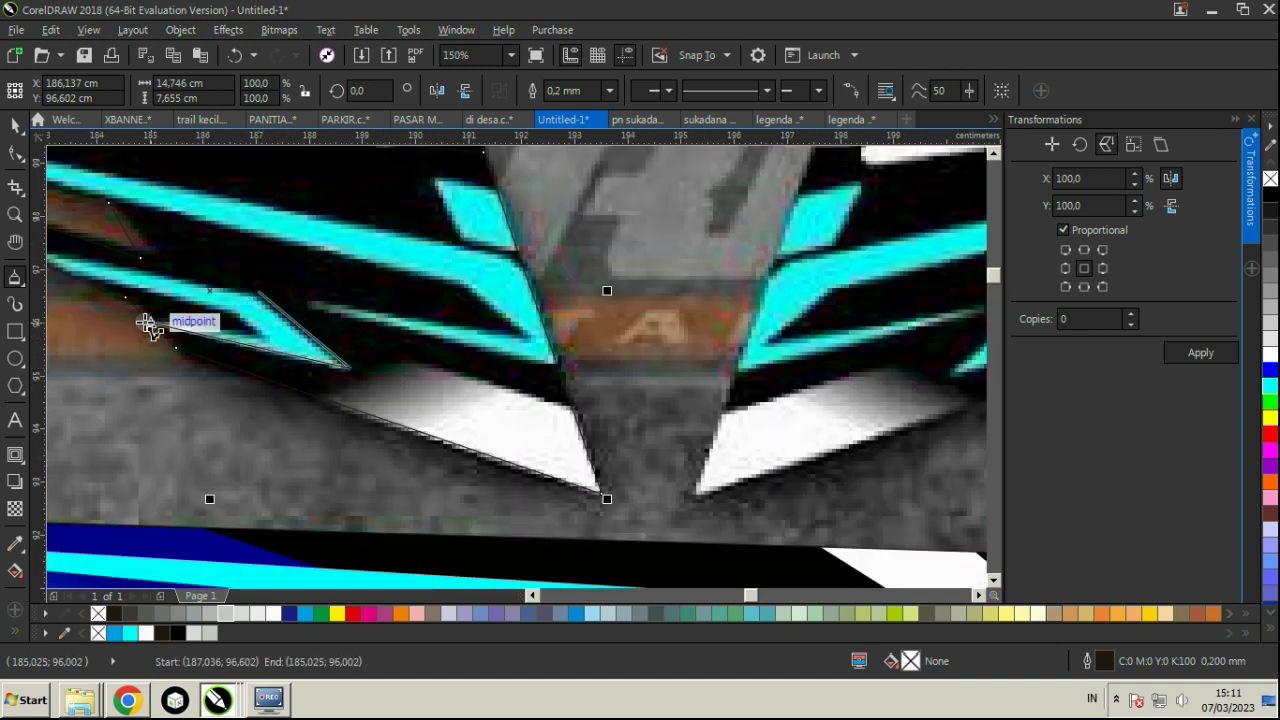
{"action": "left_click", "coordinate": [146, 322]}
{"action": "left_click", "coordinate": [226, 309]}
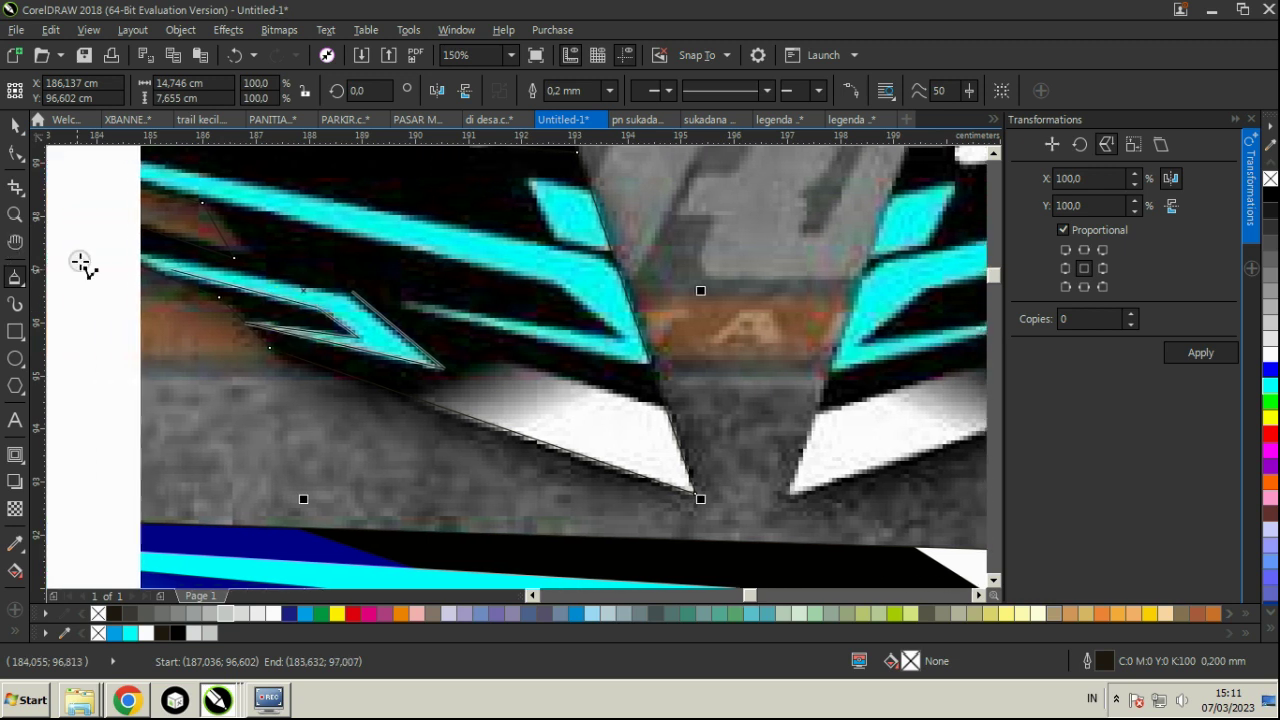
{"action": "left_click", "coordinate": [90, 250]}
{"action": "left_click", "coordinate": [351, 291]}
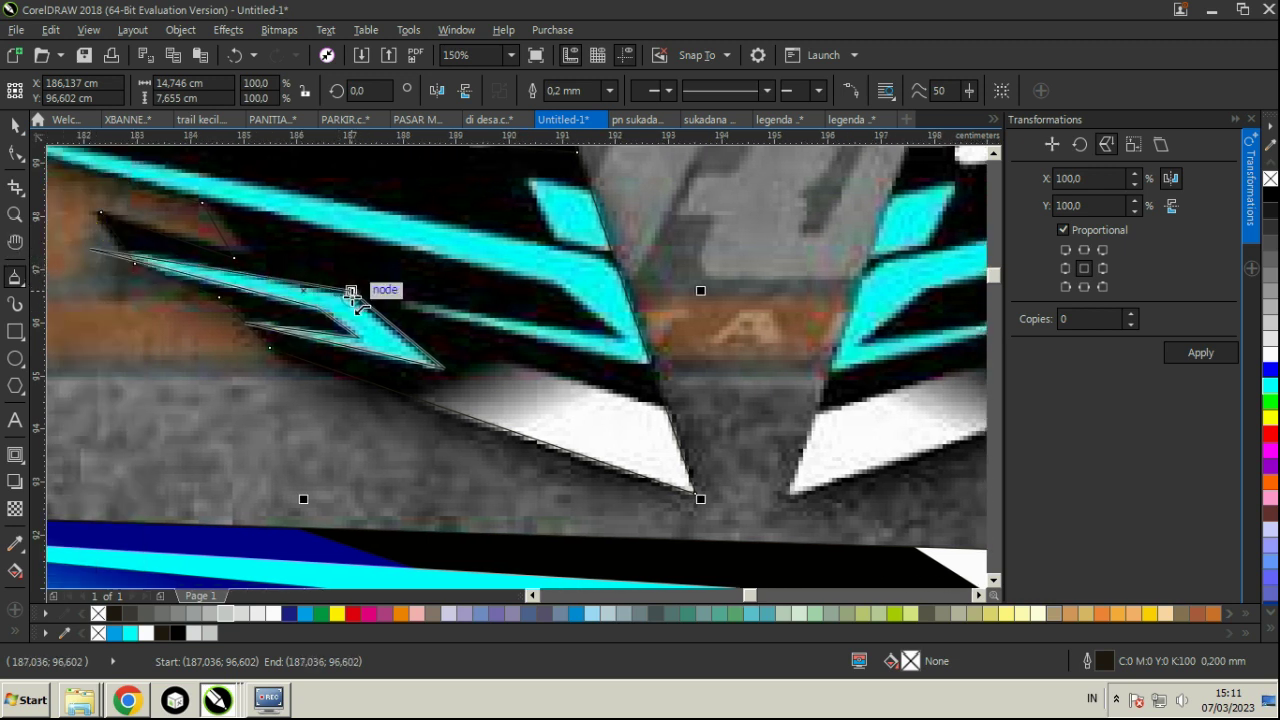
{"action": "left_click", "coordinate": [131, 634]}
{"action": "right_click", "coordinate": [98, 632]}
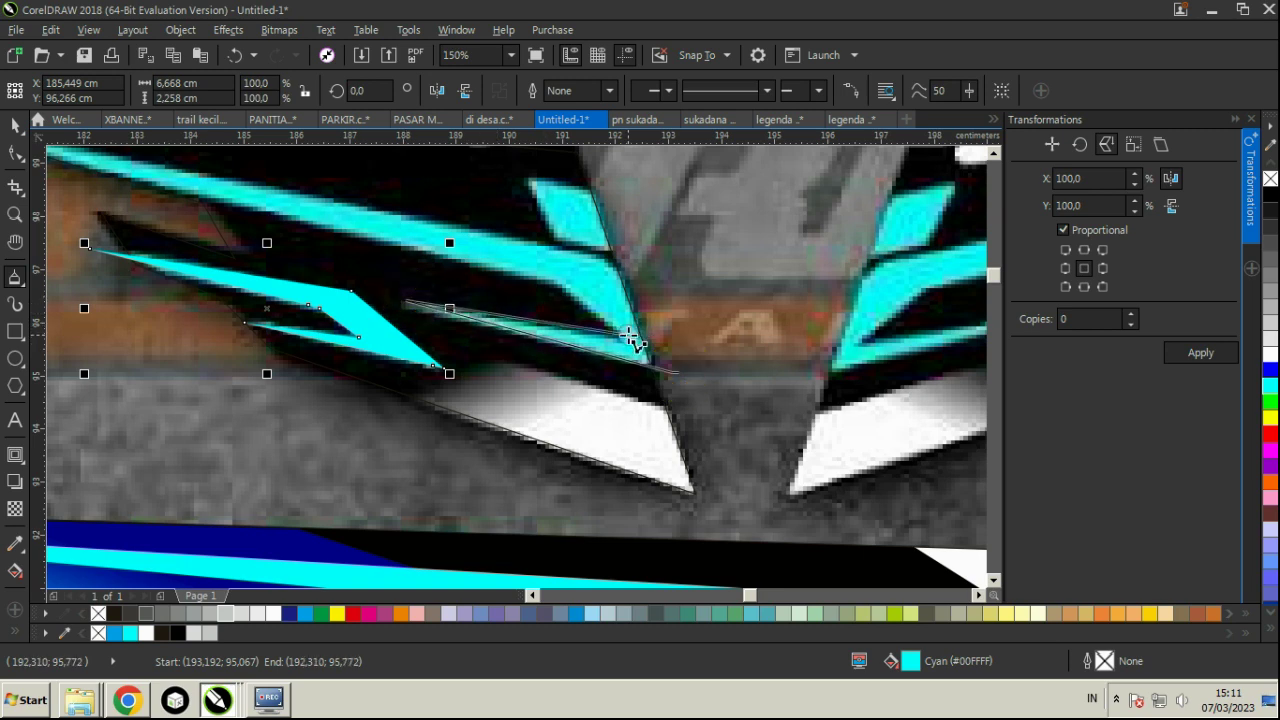
- Trace the left upper decal's long forked stripe about 14.2 cm wide and 4.6 cm high, and fill it cyan without an outline
{"action": "left_click", "coordinate": [555, 286]}
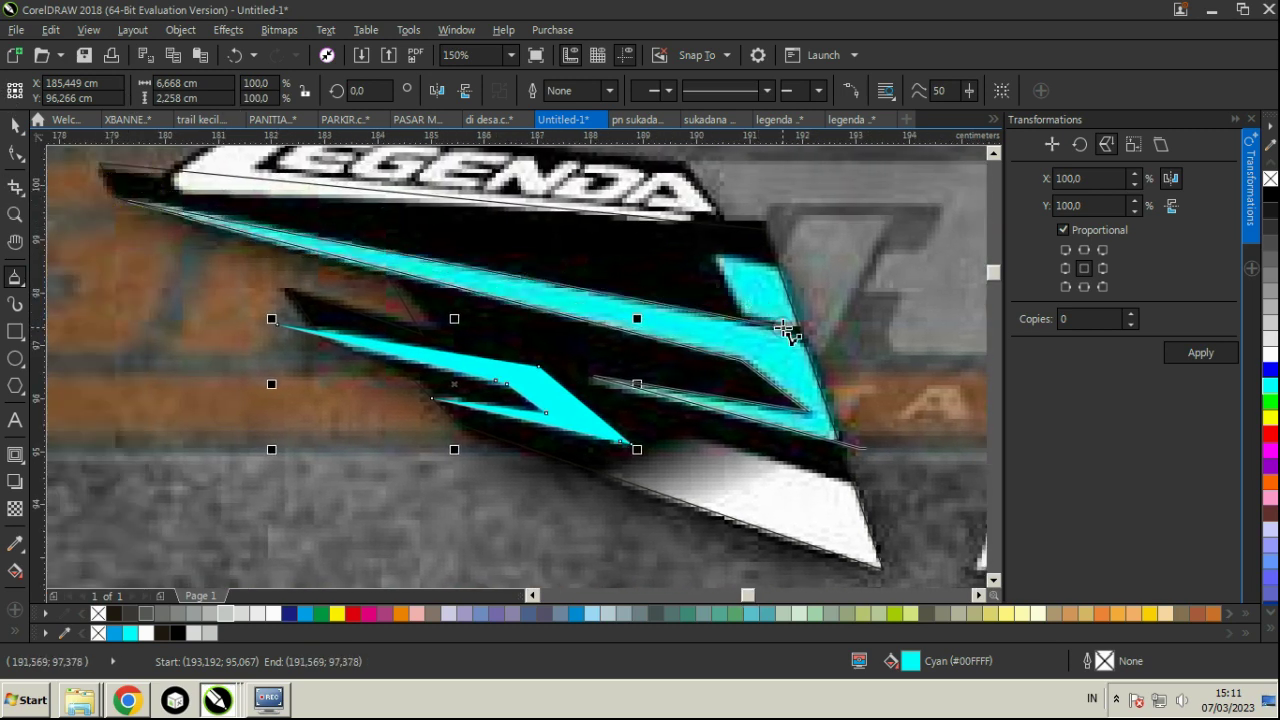
{"action": "left_click", "coordinate": [780, 326]}
{"action": "left_click", "coordinate": [879, 376]}
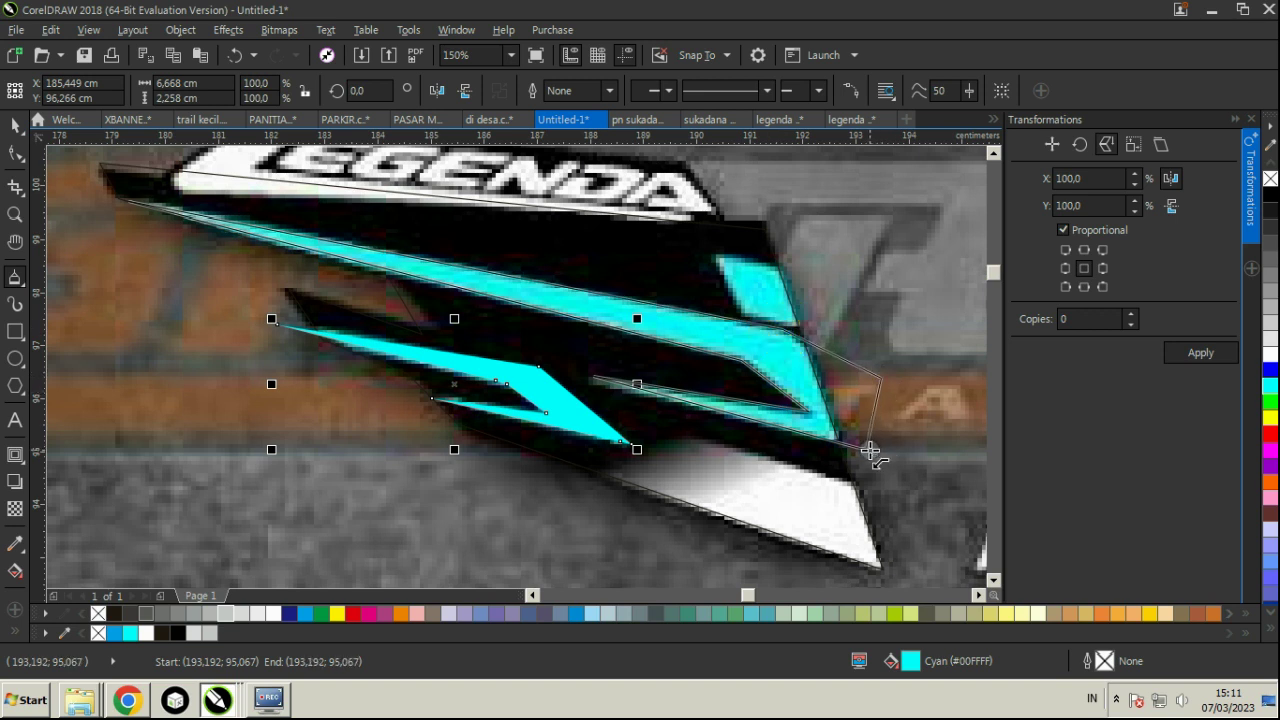
{"action": "double_click", "coordinate": [864, 449]}
{"action": "left_click", "coordinate": [128, 631]}
{"action": "right_click", "coordinate": [98, 613]}
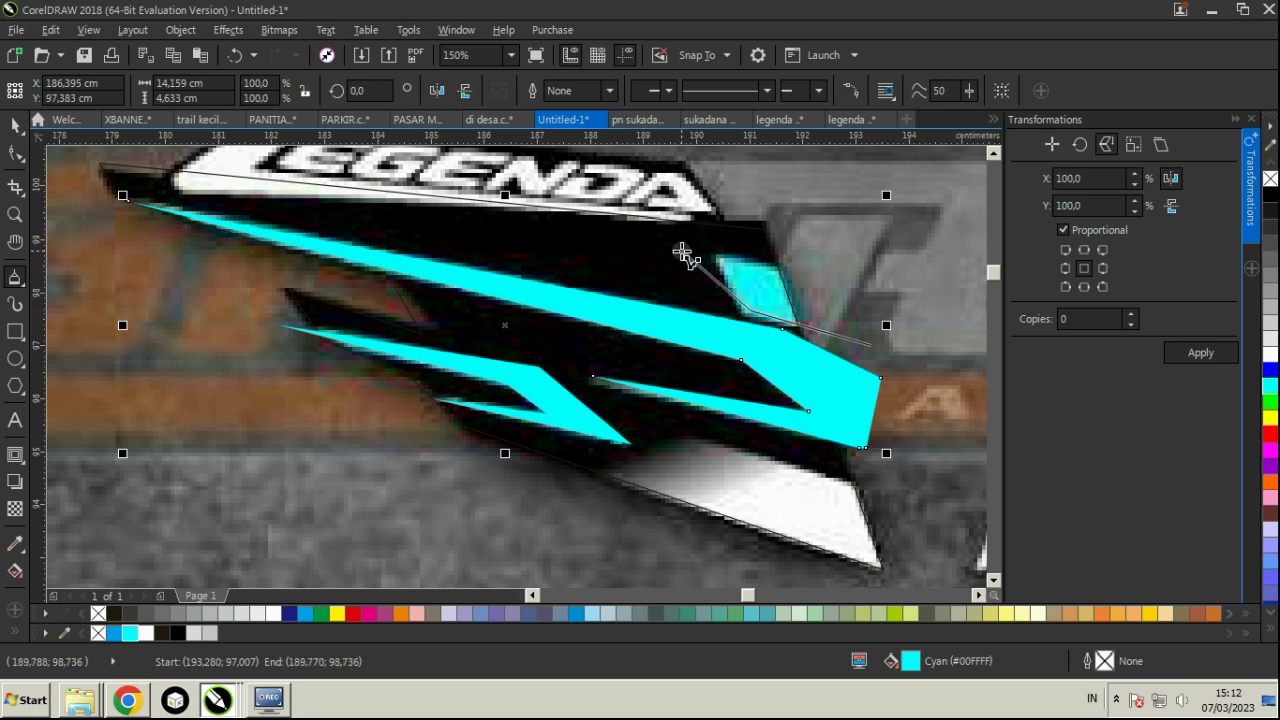
- Trace the small accent above the long stripe about 3.7 cm wide and 1.9 cm high, and fill it cyan
{"action": "left_click", "coordinate": [851, 293]}
{"action": "left_click", "coordinate": [869, 344]}
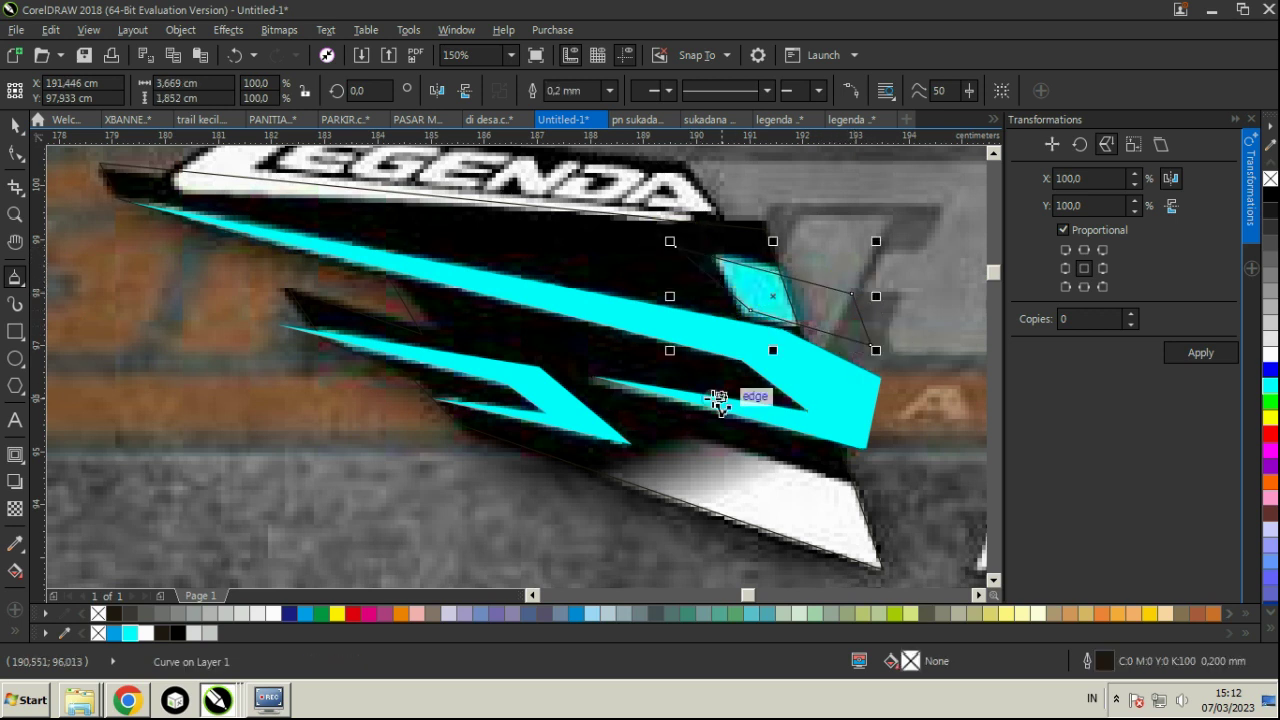
{"action": "left_click", "coordinate": [129, 634]}
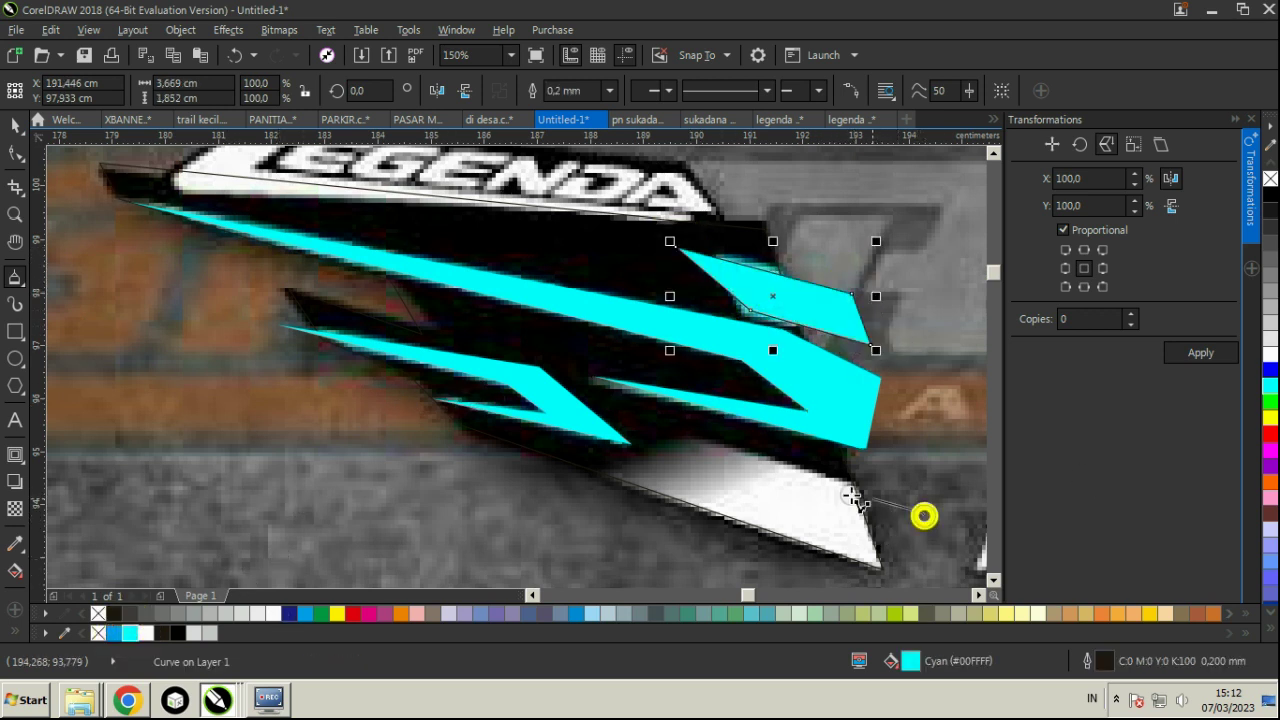
- Draw a panel about 9 cm wide and 4.1 cm high over the decal's lower white area, filled white without an outline
{"action": "left_click", "coordinate": [577, 399]}
{"action": "left_click", "coordinate": [449, 443]}
{"action": "left_click", "coordinate": [482, 467]}
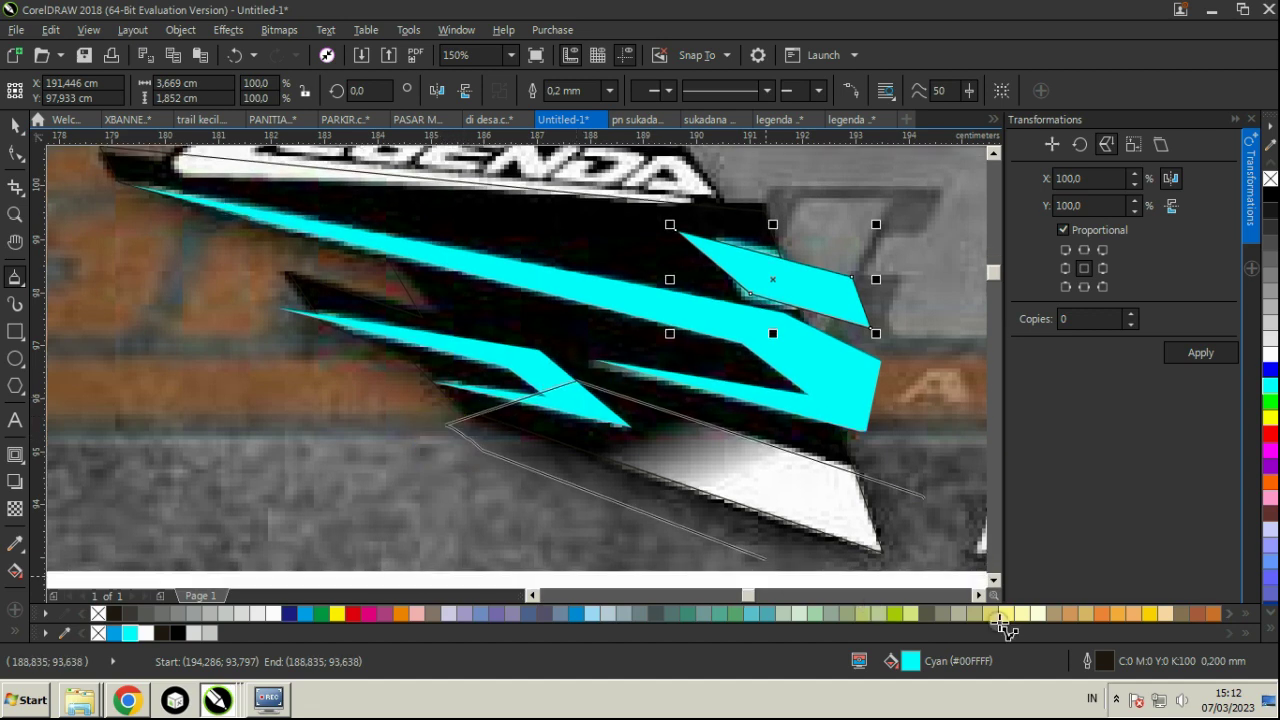
{"action": "left_click", "coordinate": [863, 563]}
{"action": "left_click", "coordinate": [870, 462]}
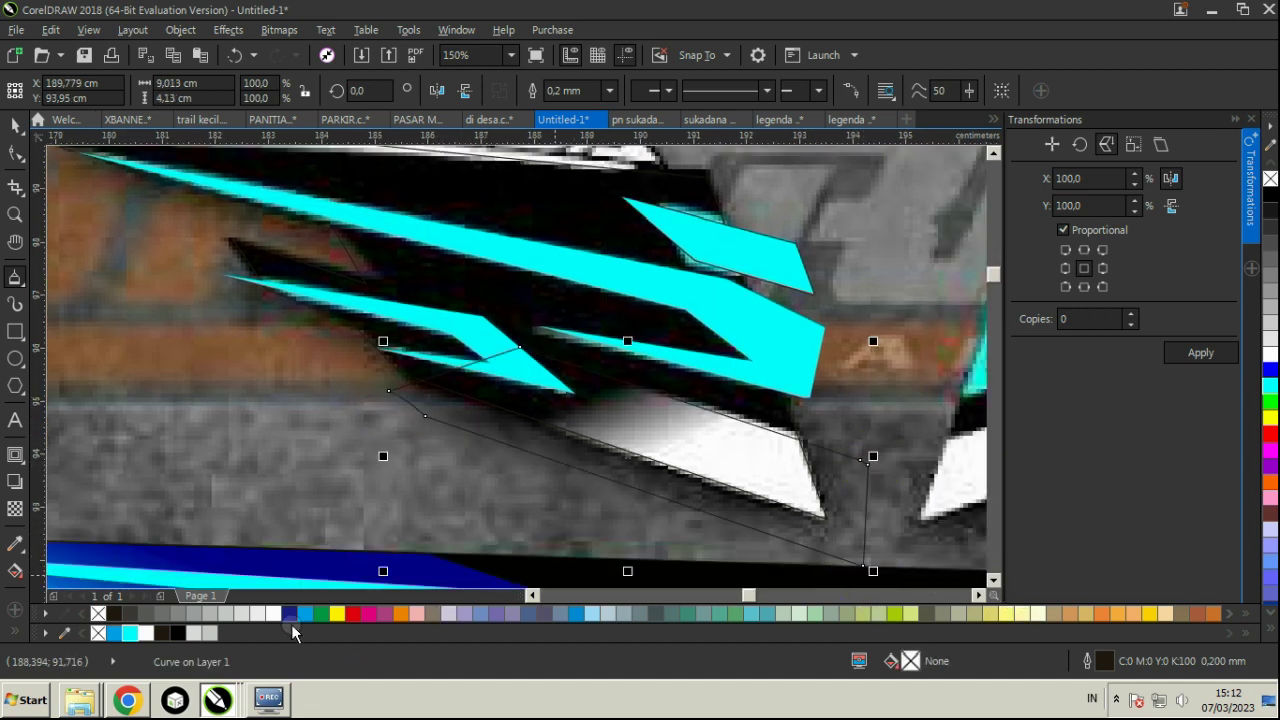
{"action": "left_click", "coordinate": [279, 616]}
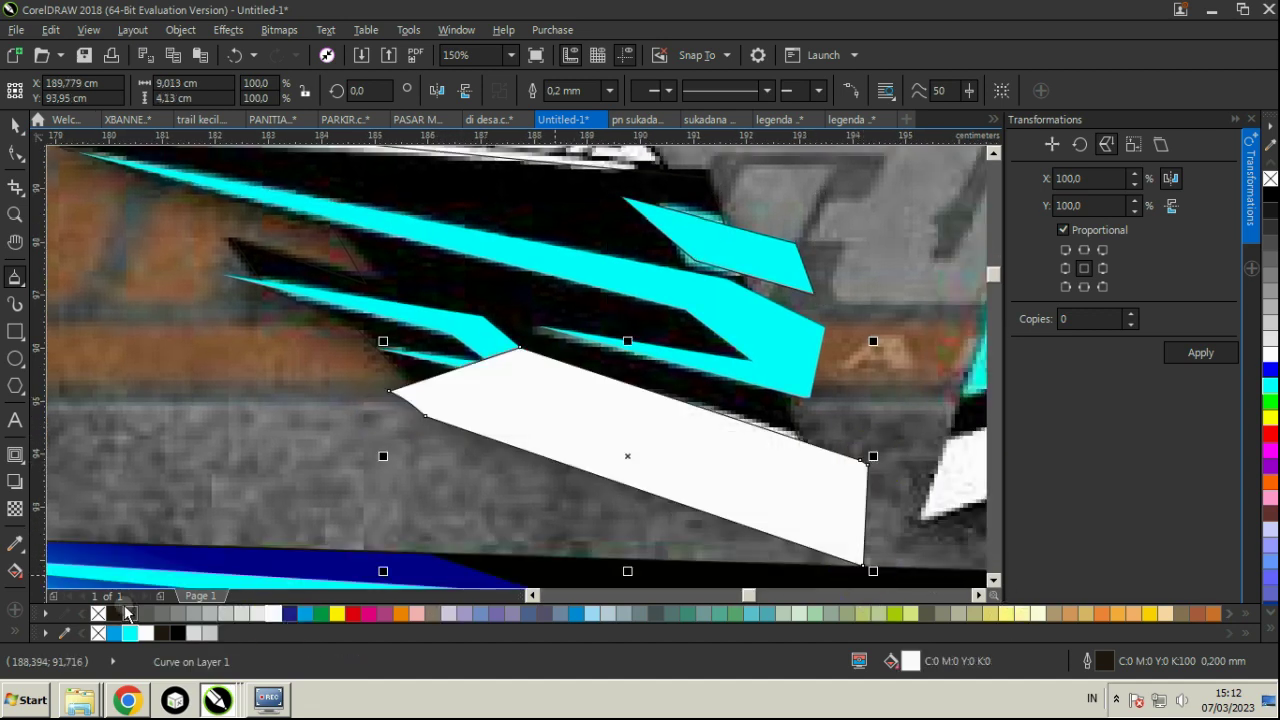
{"action": "right_click", "coordinate": [98, 613]}
{"action": "left_click", "coordinate": [17, 455]}
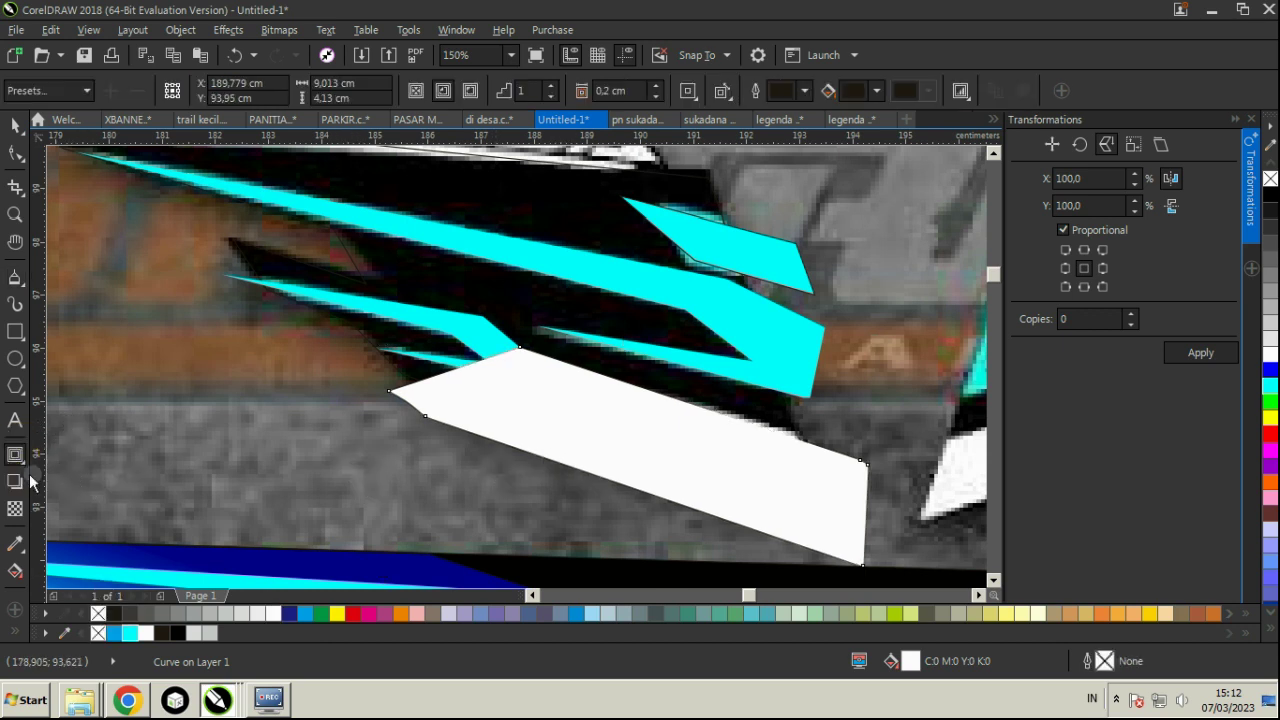
{"action": "left_click_drag", "start_coordinate": [774, 464], "coordinate": [457, 393]}
{"action": "key", "text": "ctrl+z"}
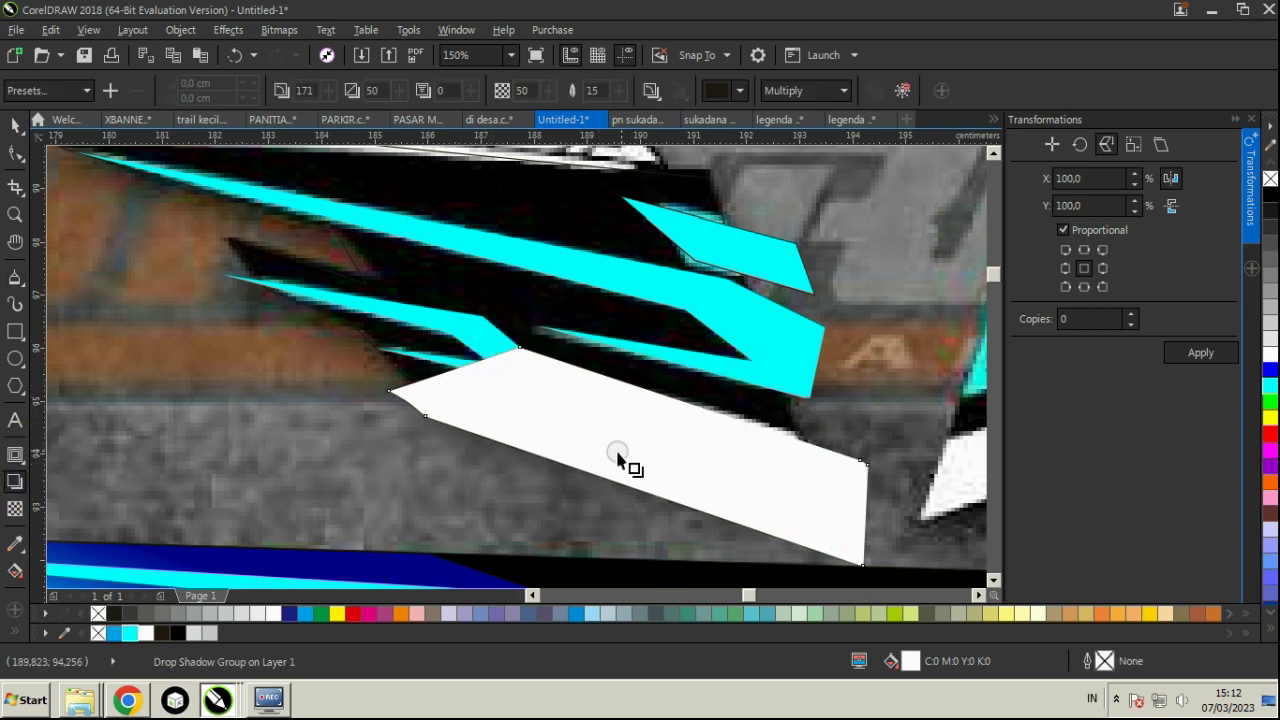
- Fade the white panel with a gradient transparency running from its inner tip towards its upper outer end
{"action": "left_click", "coordinate": [14, 509]}
{"action": "left_click_drag", "start_coordinate": [749, 463], "coordinate": [513, 398]}
{"action": "left_click", "coordinate": [14, 123]}
- PowerClip the three cyan stripes and the faded white panel into the traced left upper decal outline and fill that outline black
{"action": "scroll", "coordinate": [394, 314], "scroll_direction": "down", "scroll_amount": 2}
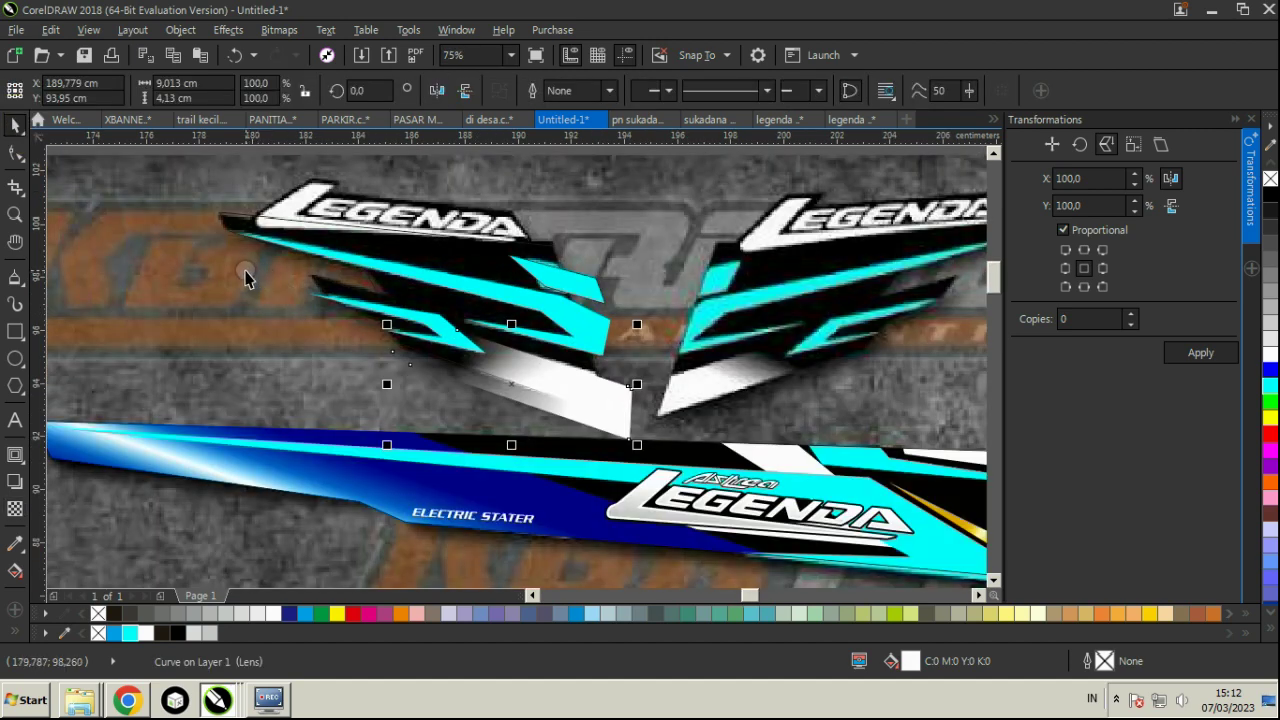
{"action": "left_click", "coordinate": [456, 290], "text": "shift"}
{"action": "left_click", "coordinate": [443, 278], "text": "shift"}
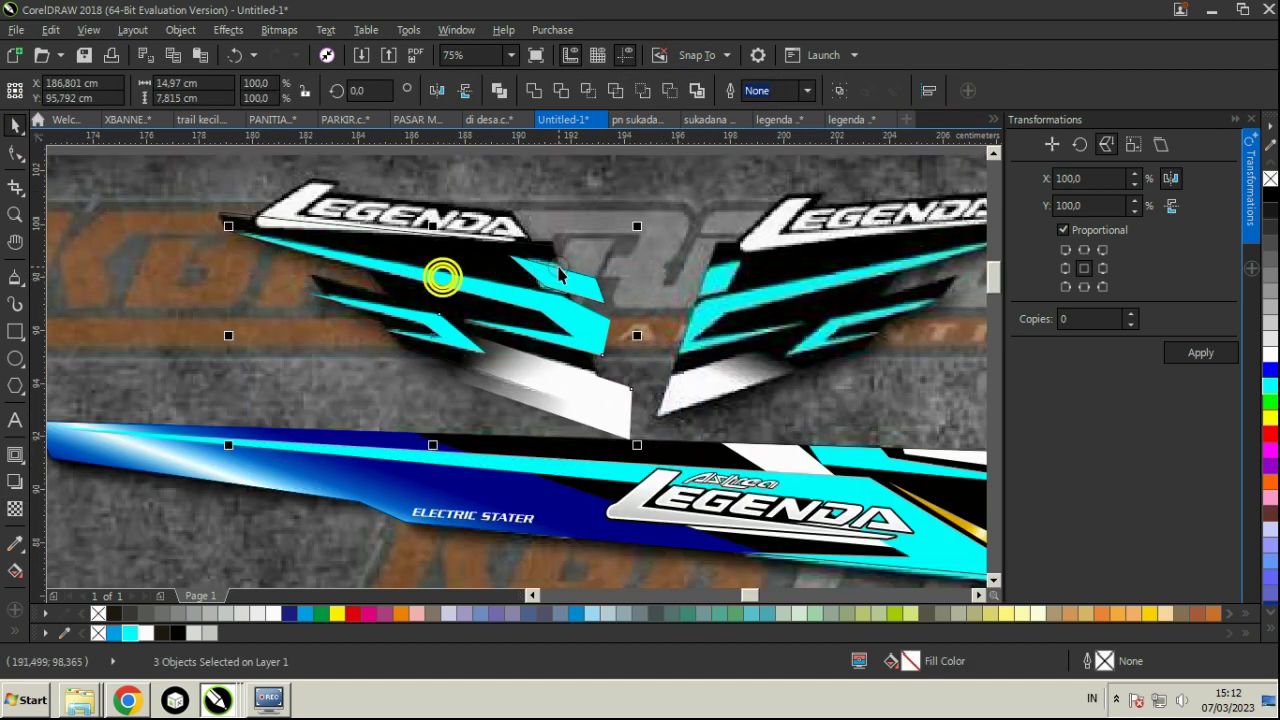
{"action": "left_click_drag", "start_coordinate": [569, 283], "coordinate": [569, 258]}
{"action": "key", "text": "ctrl+z"}
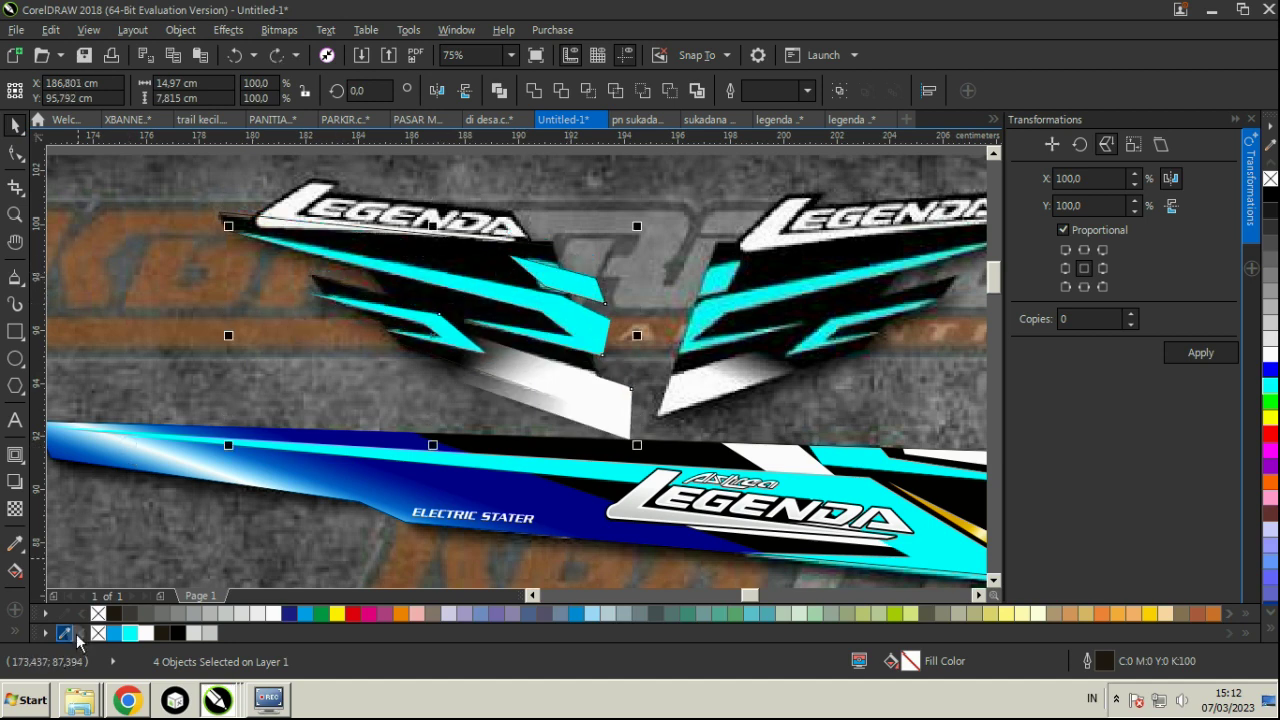
{"action": "left_click", "coordinate": [180, 29]}
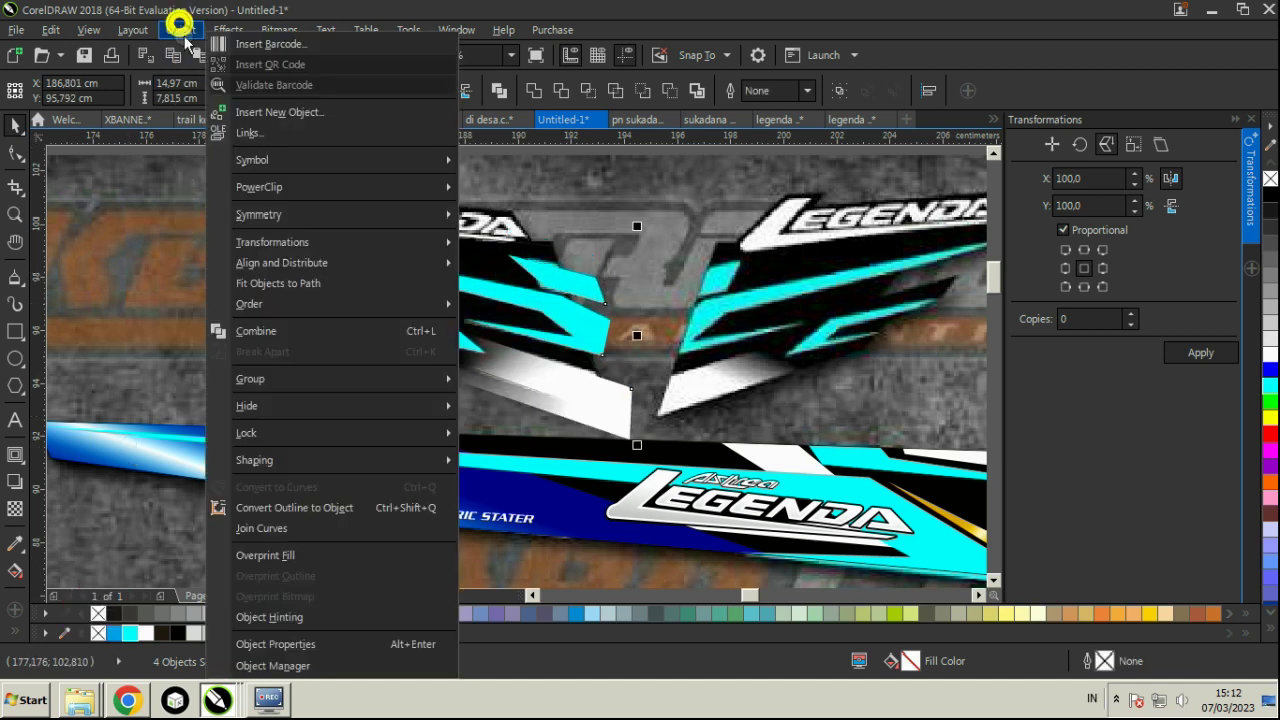
{"action": "left_click", "coordinate": [268, 187]}
{"action": "left_click", "coordinate": [505, 189]}
{"action": "left_click", "coordinate": [473, 267]}
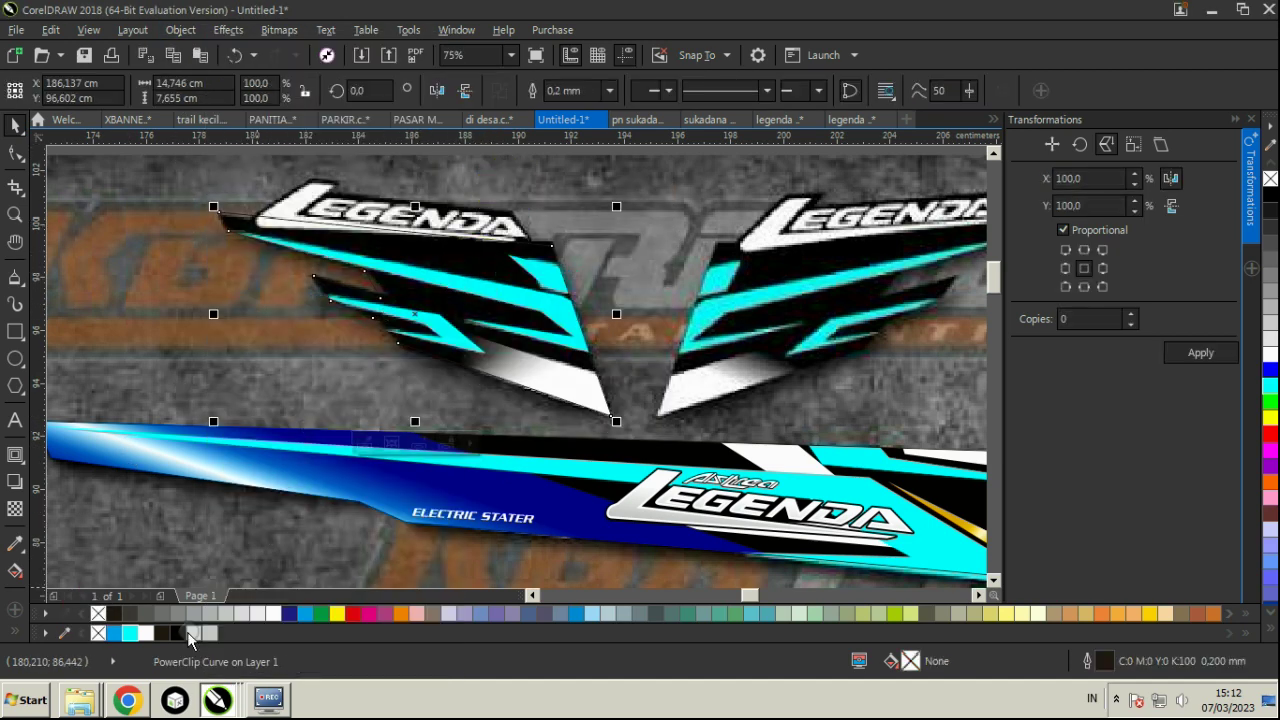
- Copy the LEGENDA lettering from the long decal onto the left upper decal and scale it to 81.5%
{"action": "scroll", "coordinate": [230, 310], "scroll_direction": "down", "scroll_amount": 2}
{"action": "left_click", "coordinate": [503, 420]}
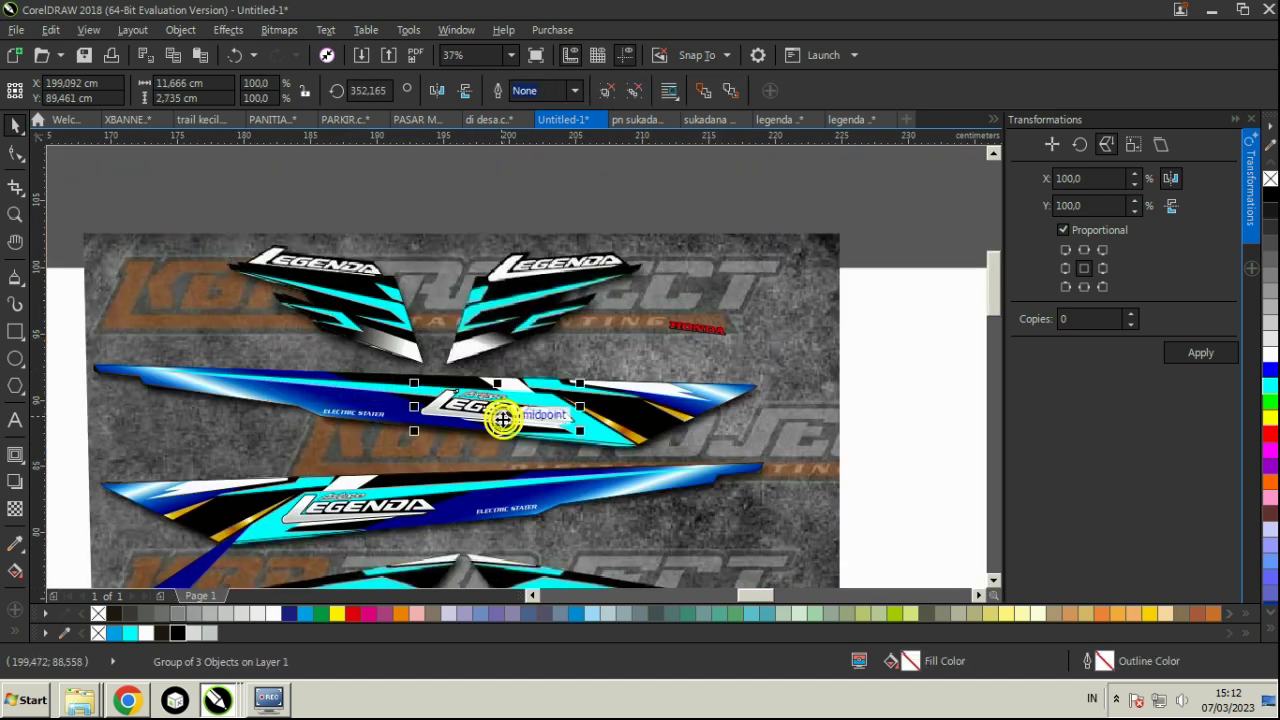
{"action": "key", "text": "ctrl+z"}
{"action": "left_click_drag", "start_coordinate": [479, 409], "coordinate": [338, 314]}
{"action": "right_click", "coordinate": [290, 245]}
{"action": "scroll", "coordinate": [290, 245], "scroll_direction": "up", "scroll_amount": 2}
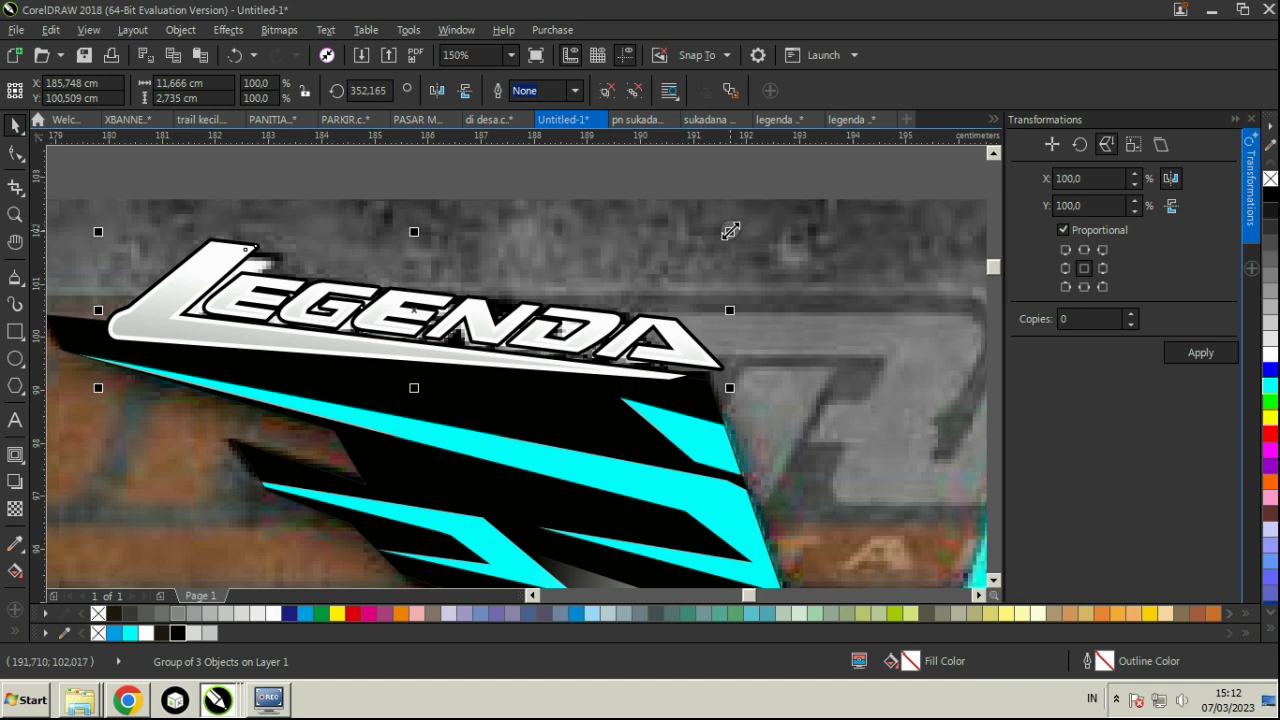
{"action": "left_click_drag", "start_coordinate": [730, 231], "coordinate": [613, 260]}
{"action": "left_click_drag", "start_coordinate": [414, 363], "coordinate": [443, 357]}
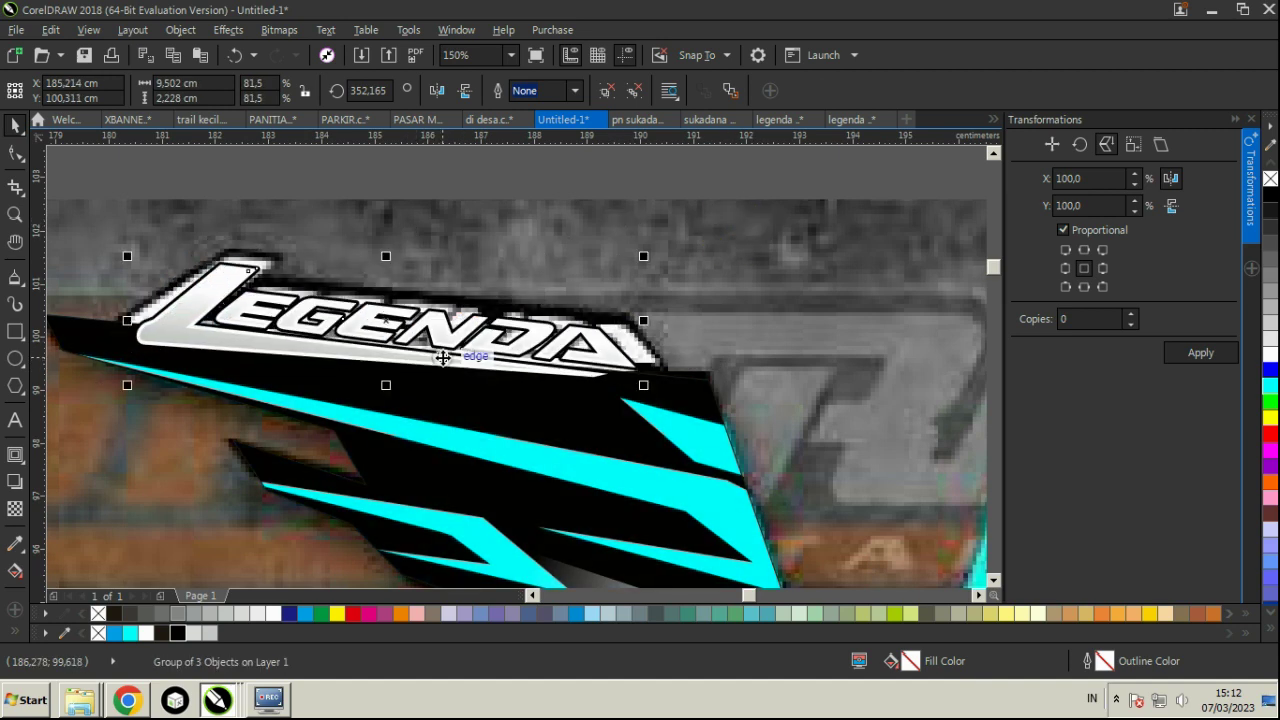
- Add a one-step 0.158 cm outside contour around the copied LEGENDA lettering's black backing and break the contour apart
{"action": "left_click", "coordinate": [628, 195]}
{"action": "scroll", "coordinate": [640, 350], "scroll_direction": "up", "scroll_amount": 2}
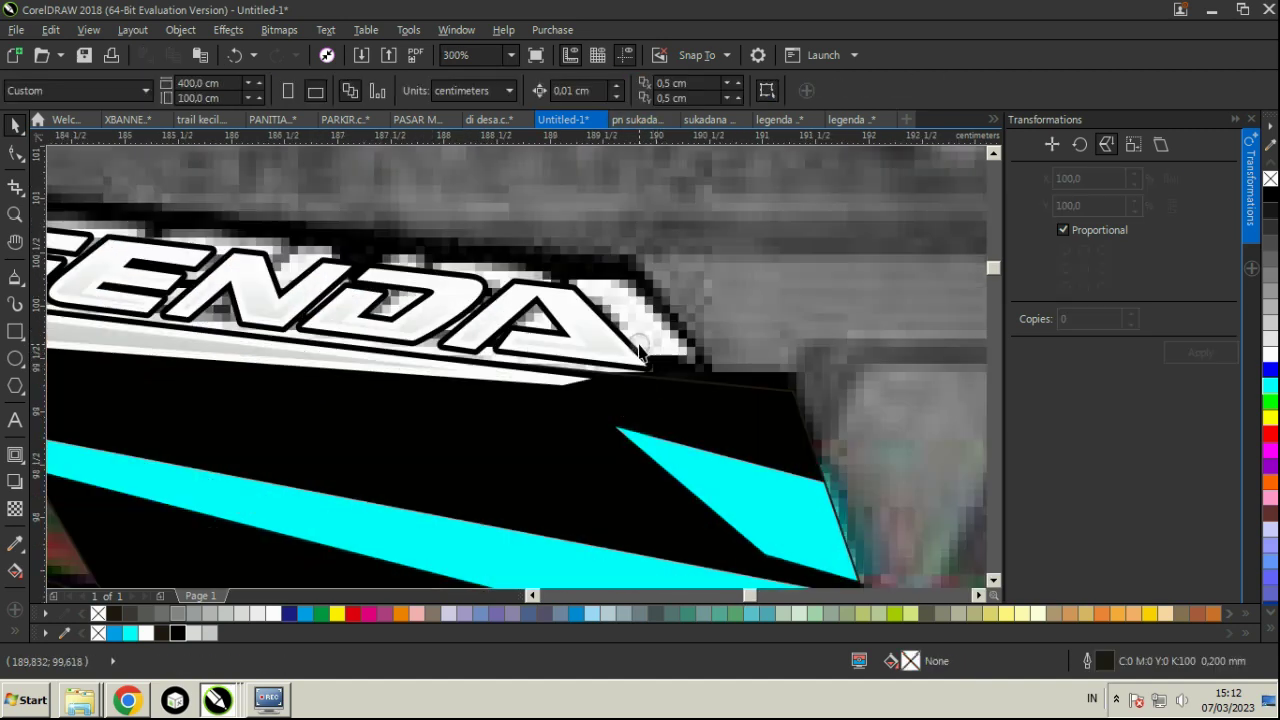
{"action": "left_click", "coordinate": [640, 350]}
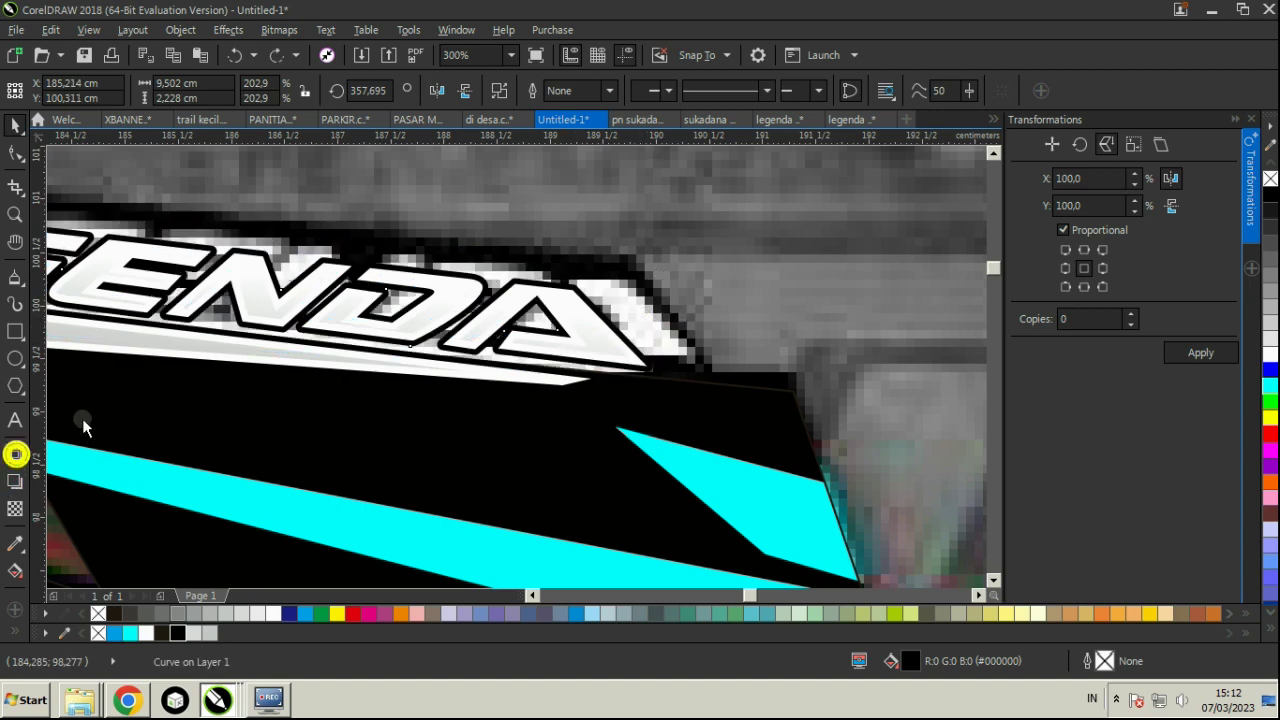
{"action": "scroll", "coordinate": [578, 300], "scroll_direction": "up", "scroll_amount": 1}
{"action": "left_click_drag", "start_coordinate": [604, 325], "coordinate": [762, 320]}
{"action": "scroll", "coordinate": [755, 312], "scroll_direction": "down", "scroll_amount": 1}
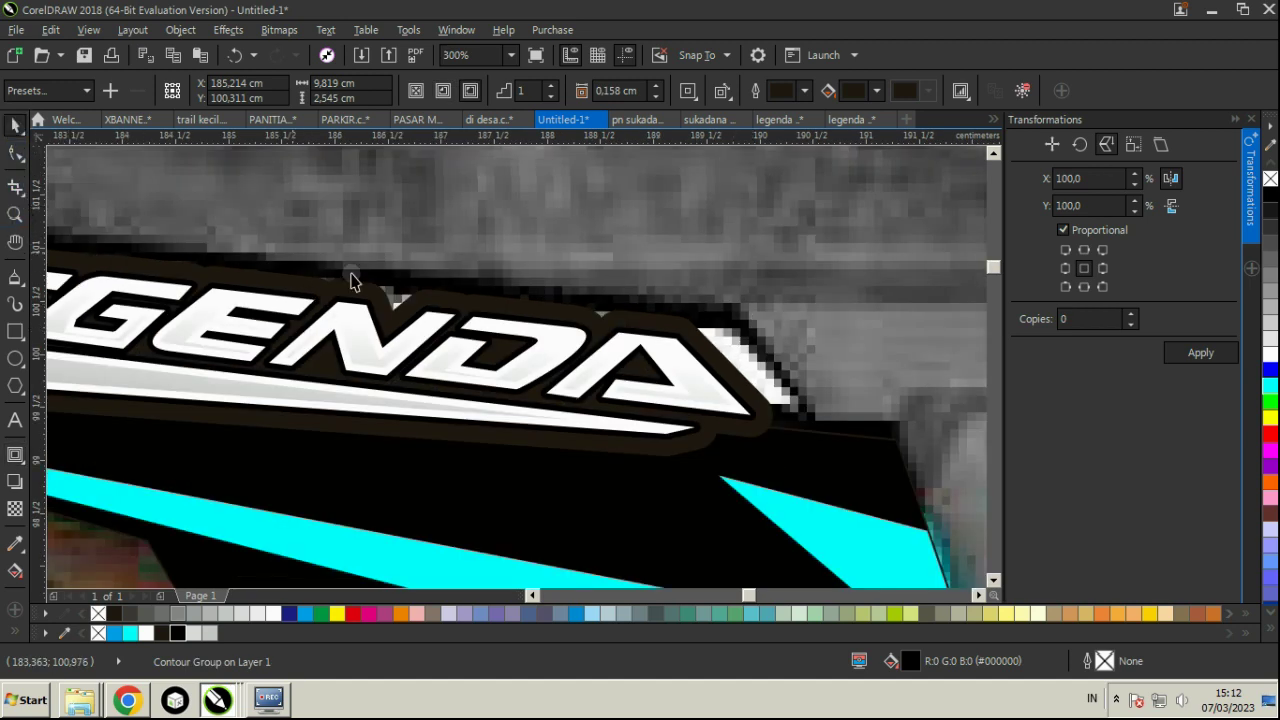
{"action": "key", "text": "ctrl+k"}
{"action": "scroll", "coordinate": [529, 266], "scroll_direction": "down", "scroll_amount": 3}
{"action": "left_click", "coordinate": [571, 297]}
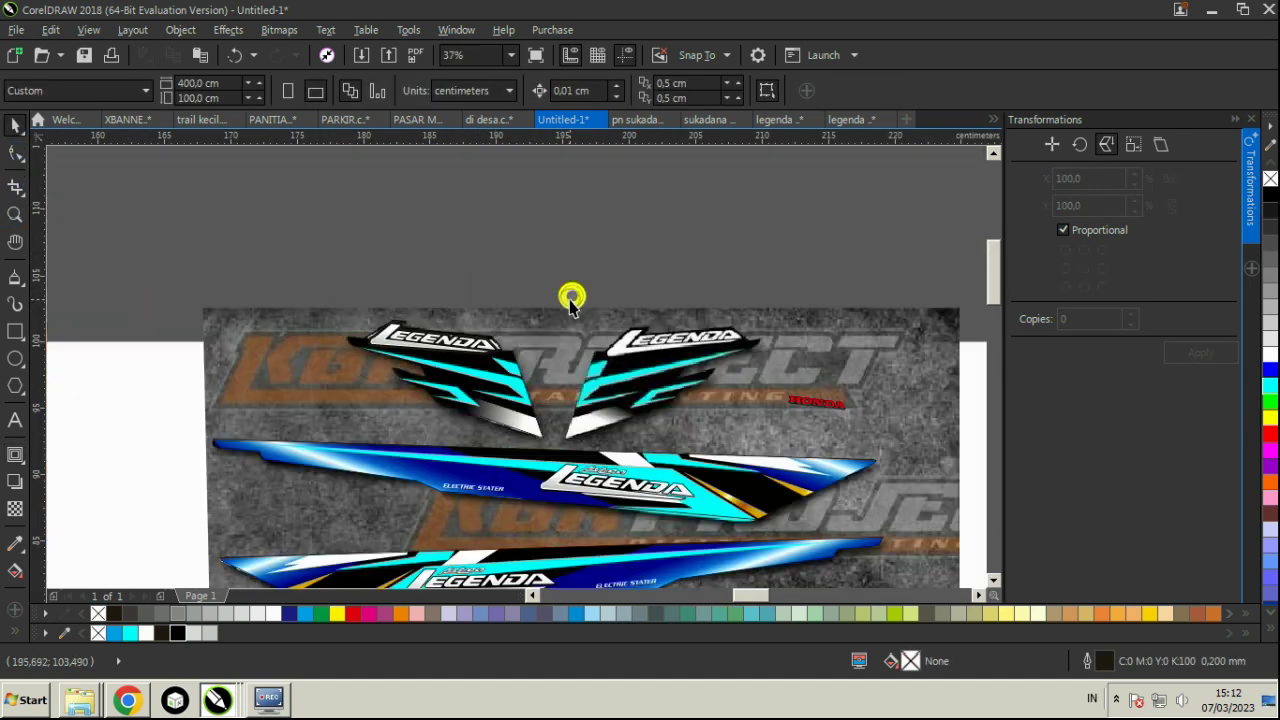
- Copy the blue gradient band and two gold stripes out of the first long decal's PowerClip contents onto the page
{"action": "left_click", "coordinate": [737, 471]}
{"action": "right_click", "coordinate": [737, 471]}
{"action": "left_click", "coordinate": [797, 158]}
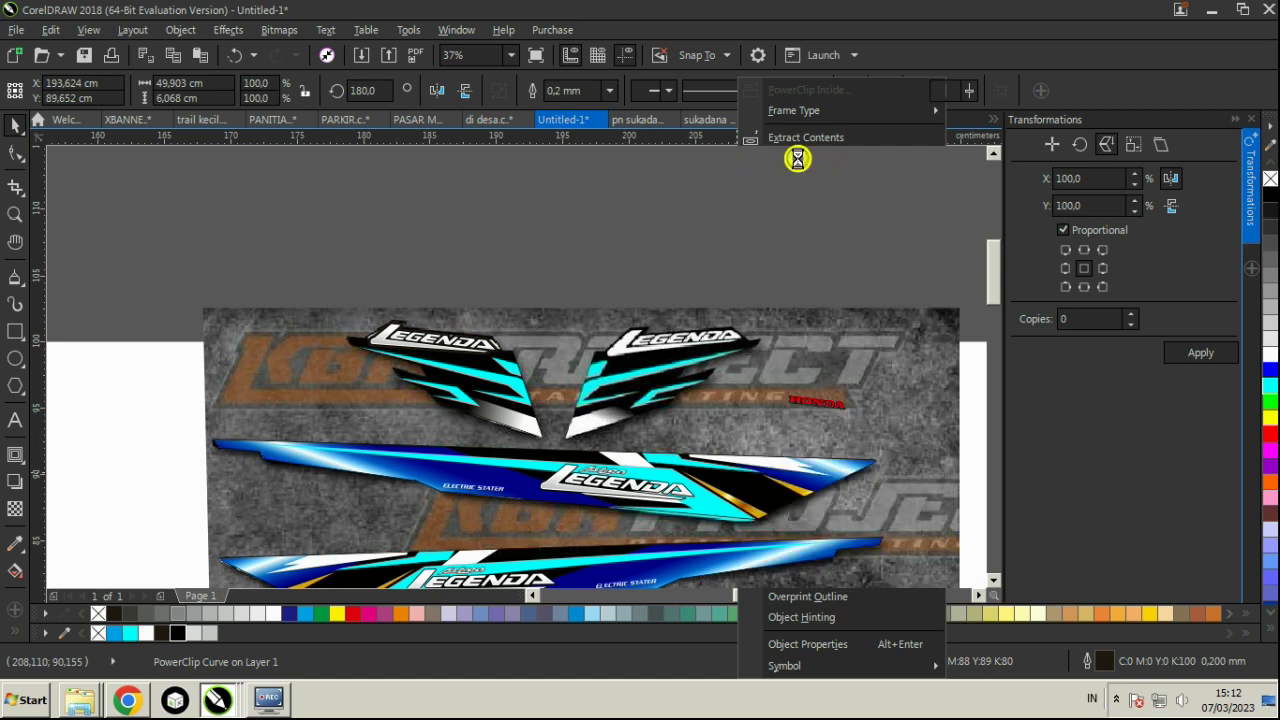
{"action": "left_click", "coordinate": [366, 480]}
{"action": "left_click", "coordinate": [791, 534], "text": "shift"}
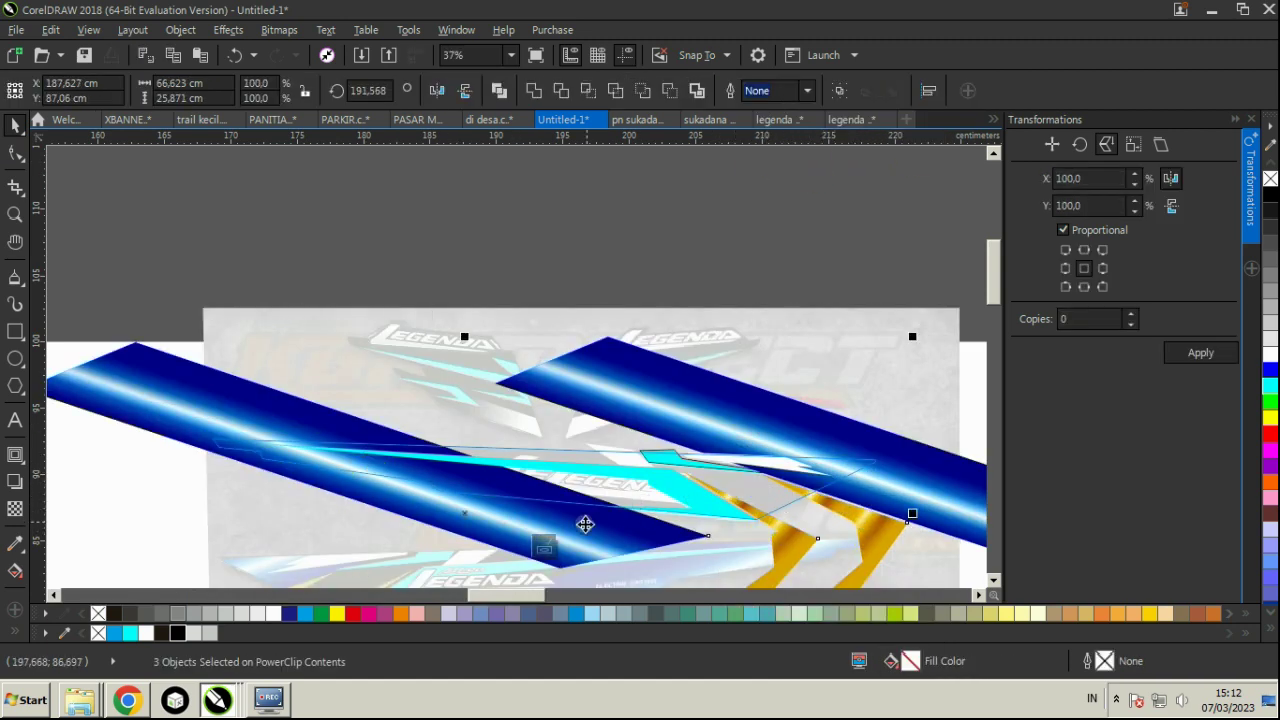
{"action": "left_click", "coordinate": [542, 549]}
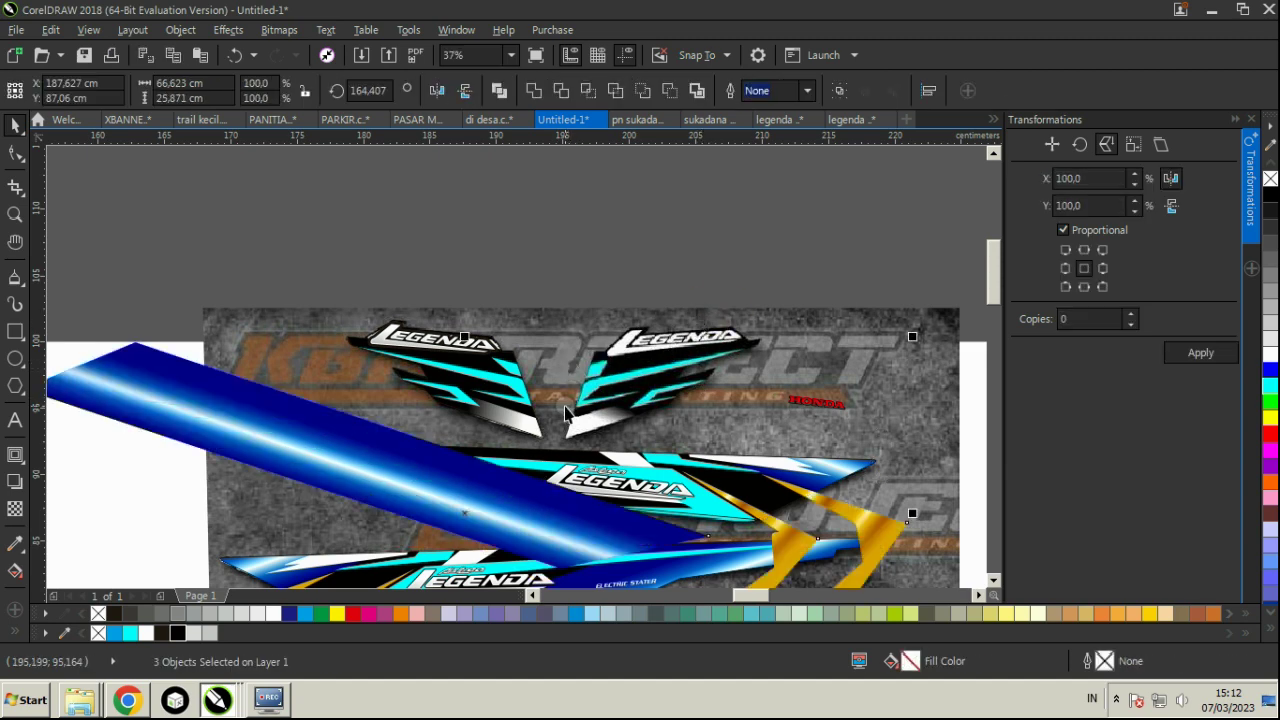
- Scale the copied band and gold stripes to 32.3% and move one gold stripe onto the left upper decal's lower tip
{"action": "left_click_drag", "start_coordinate": [810, 344], "coordinate": [520, 368]}
{"action": "scroll", "coordinate": [385, 418], "scroll_direction": "up", "scroll_amount": 1}
{"action": "left_click", "coordinate": [726, 364]}
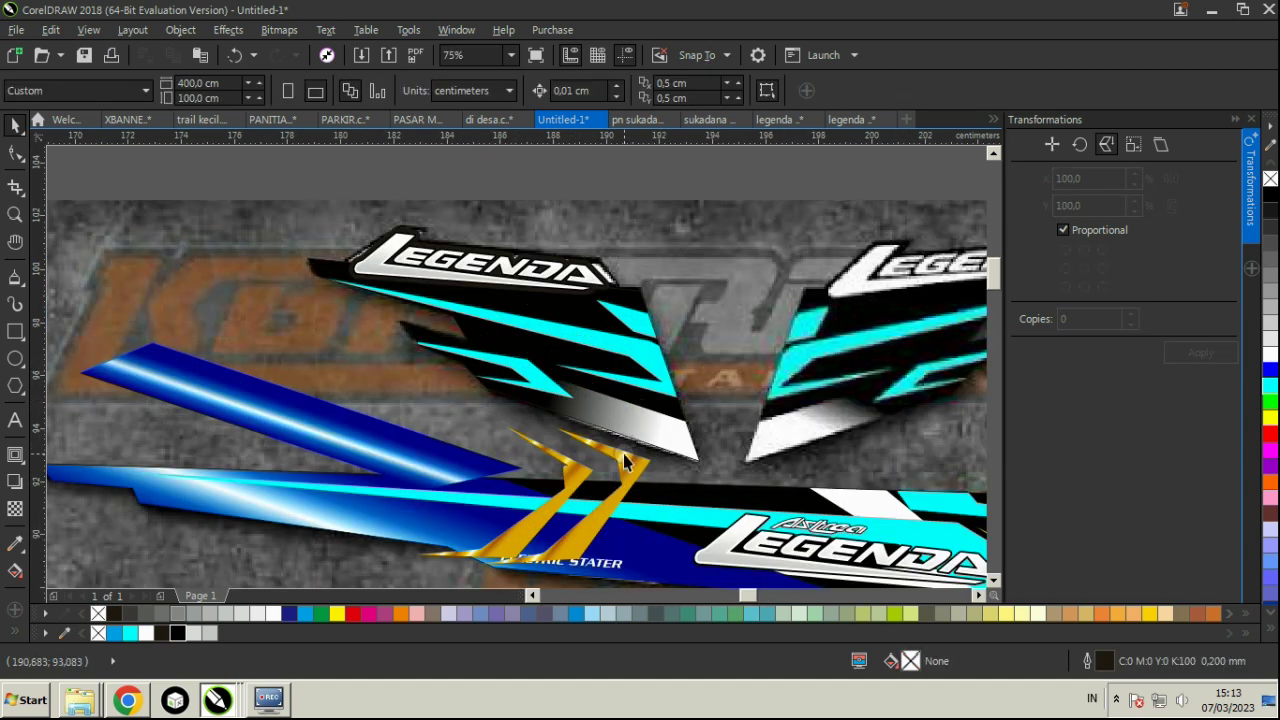
{"action": "left_click_drag", "start_coordinate": [622, 472], "coordinate": [706, 437]}
{"action": "left_click", "coordinate": [714, 309]}
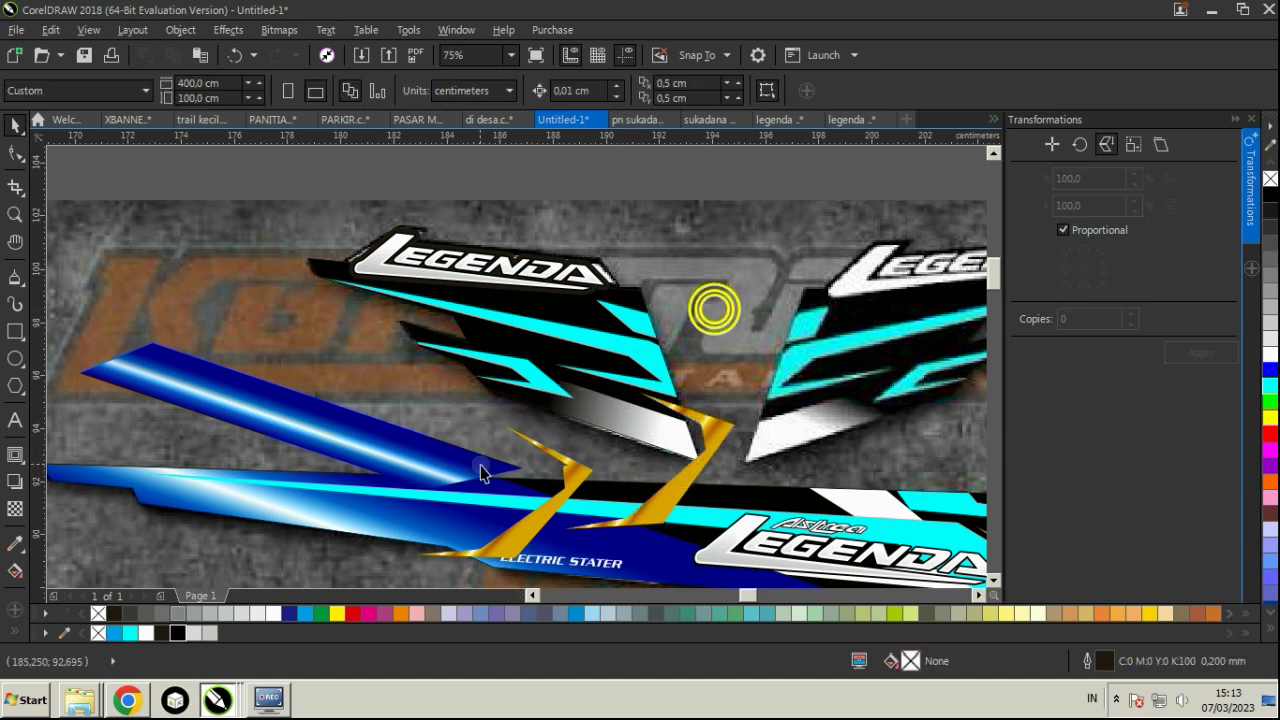
- Copy the remaining gold stripe onto the left upper decal's outer tip and rotate it to 353.565°
{"action": "left_click_drag", "start_coordinate": [580, 475], "coordinate": [374, 304]}
{"action": "right_click", "coordinate": [374, 304]}
{"action": "left_click", "coordinate": [374, 304]}
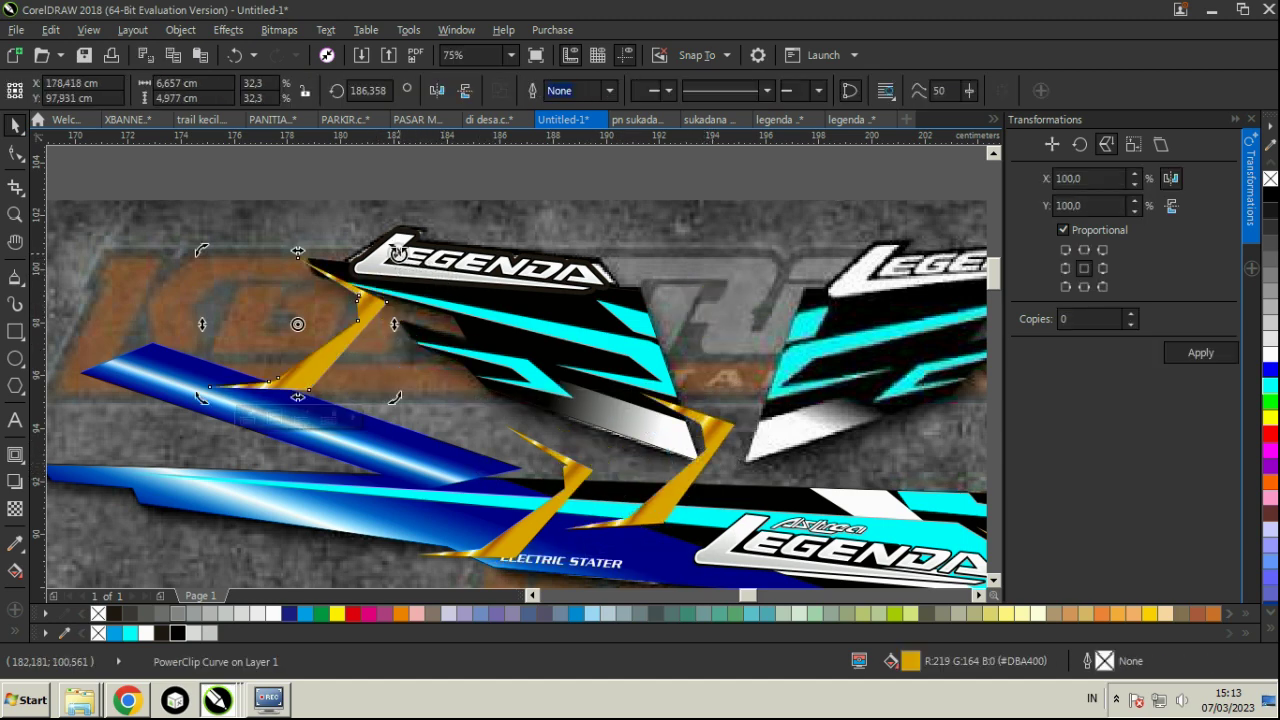
{"action": "left_click_drag", "start_coordinate": [396, 251], "coordinate": [194, 377]}
{"action": "scroll", "coordinate": [337, 217], "scroll_direction": "up", "scroll_amount": 2}
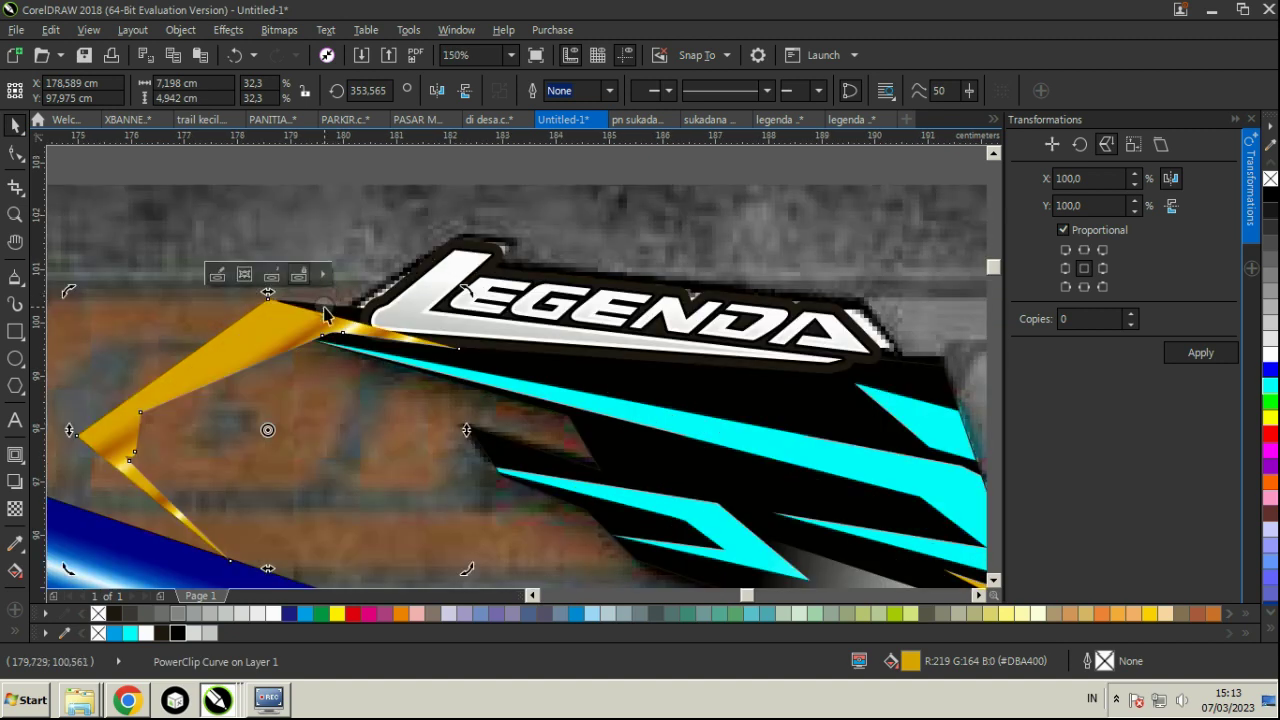
{"action": "left_click_drag", "start_coordinate": [284, 325], "coordinate": [244, 329]}
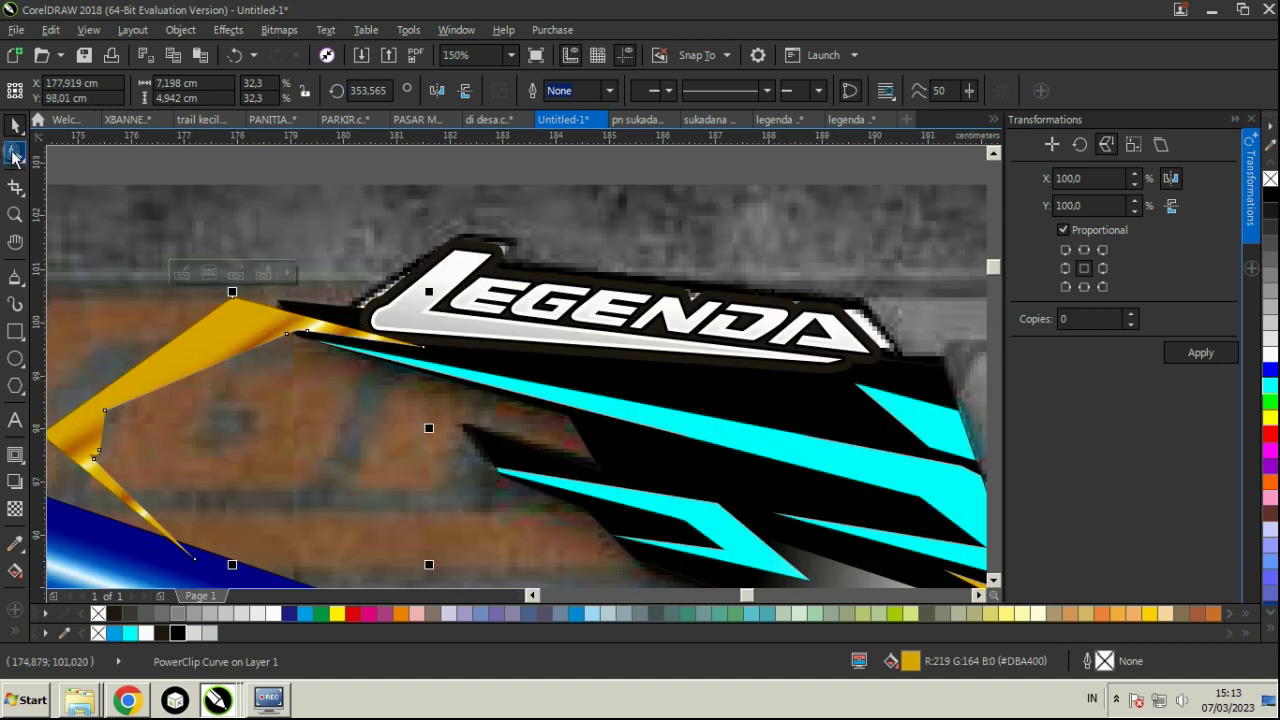
- Copy the rotated gold stripe to the decal's middle and reshape its nodes into a long thin point below the cyan stripe
{"action": "left_click", "coordinate": [15, 153]}
{"action": "scroll", "coordinate": [429, 194], "scroll_direction": "down", "scroll_amount": 2}
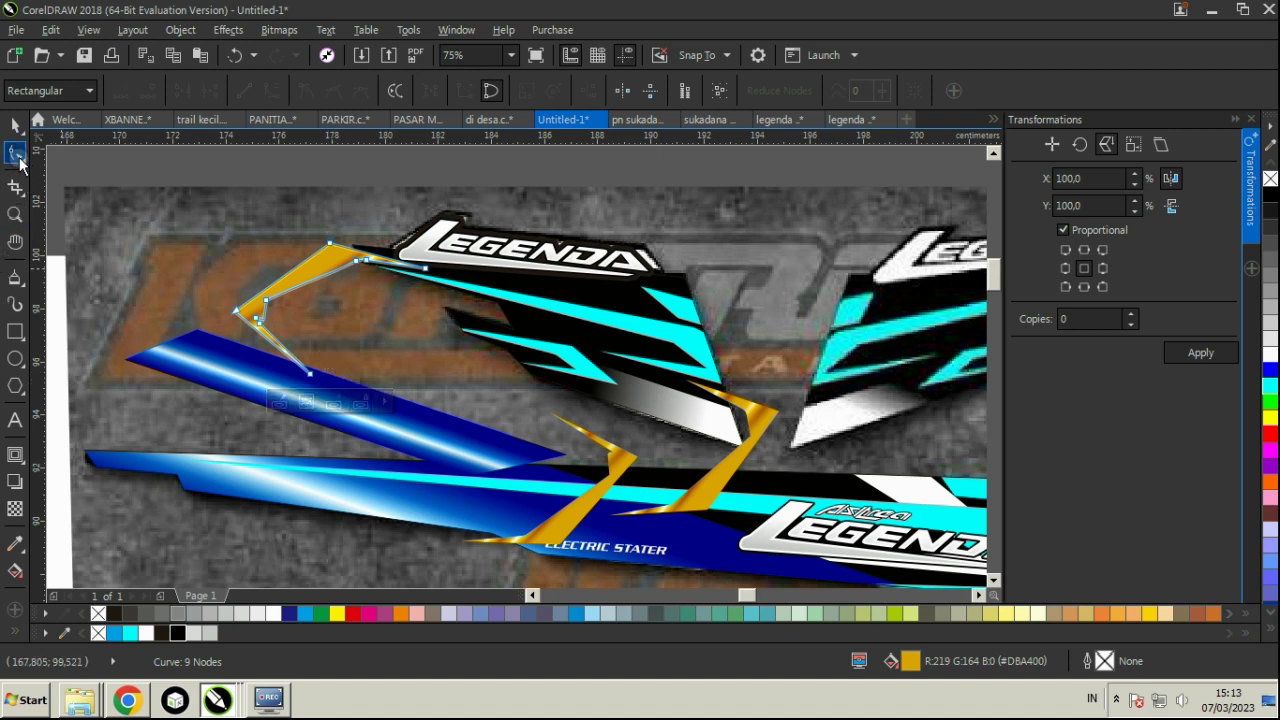
{"action": "left_click", "coordinate": [15, 120]}
{"action": "left_click_drag", "start_coordinate": [339, 259], "coordinate": [470, 311]}
{"action": "scroll", "coordinate": [470, 311], "scroll_direction": "up", "scroll_amount": 4}
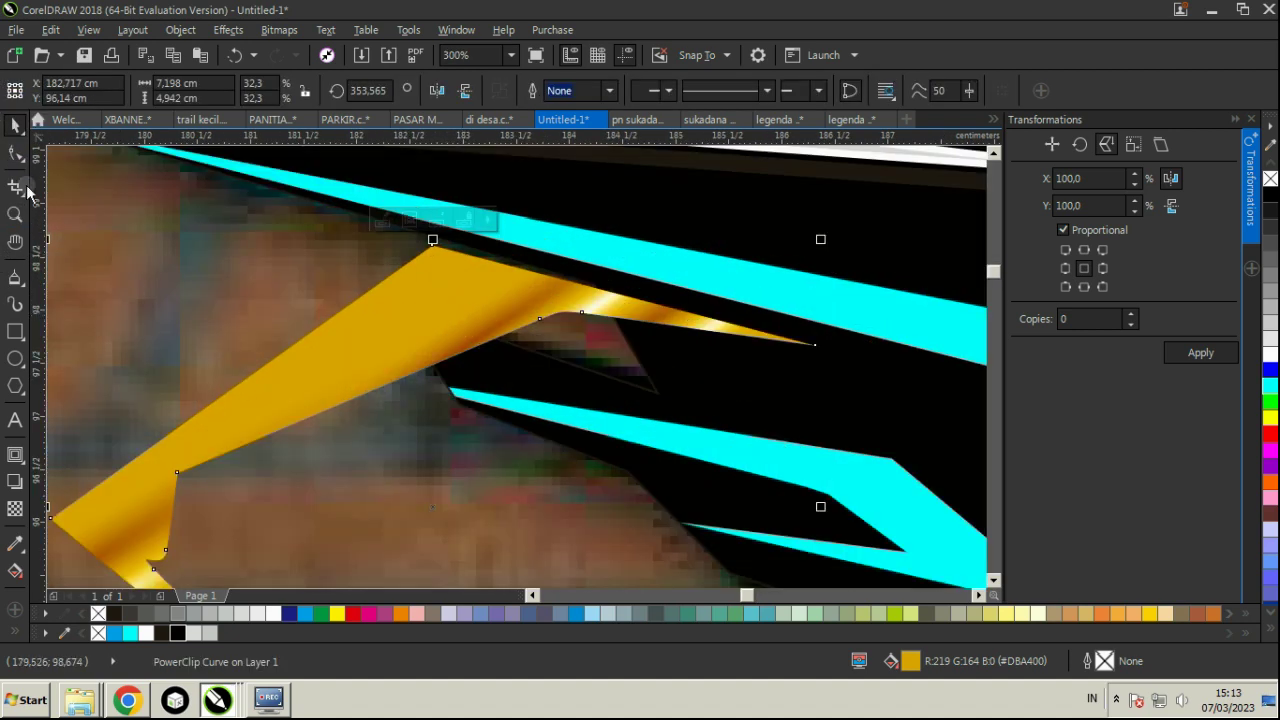
{"action": "left_click", "coordinate": [13, 156]}
{"action": "left_click_drag", "start_coordinate": [539, 319], "coordinate": [420, 292]}
{"action": "left_click_drag", "start_coordinate": [432, 248], "coordinate": [229, 222]}
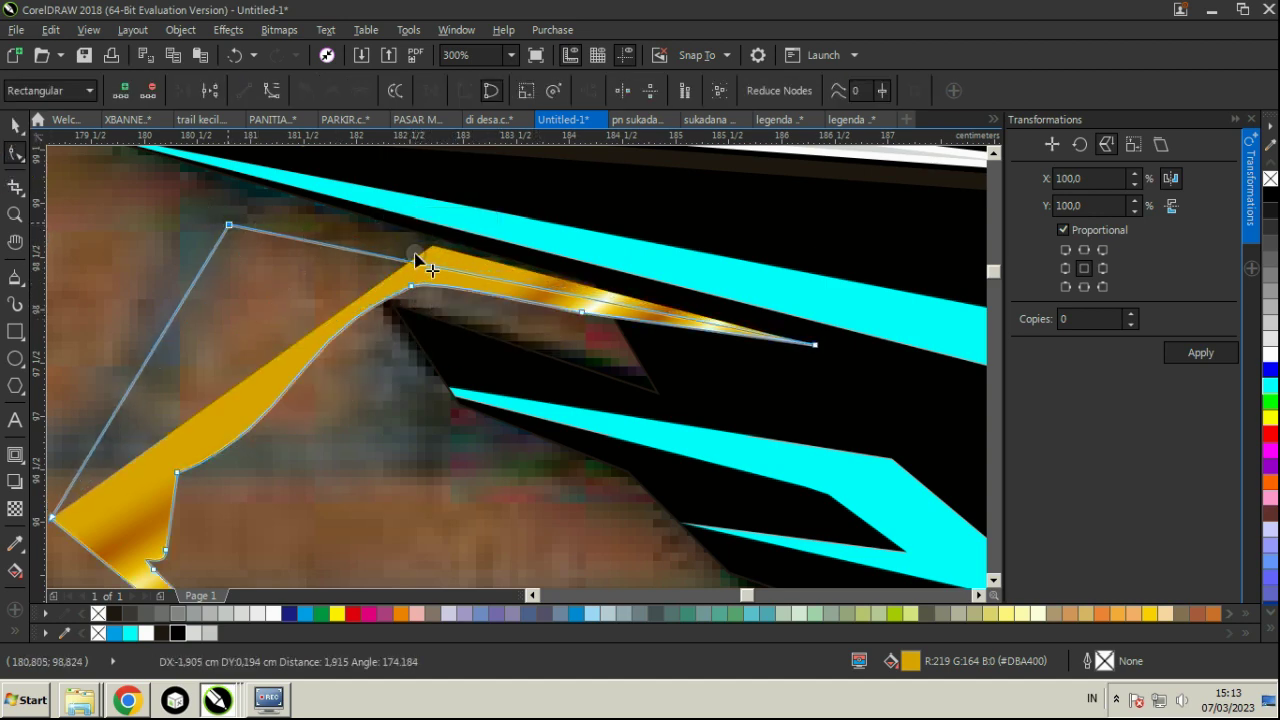
{"action": "left_click", "coordinate": [410, 288]}
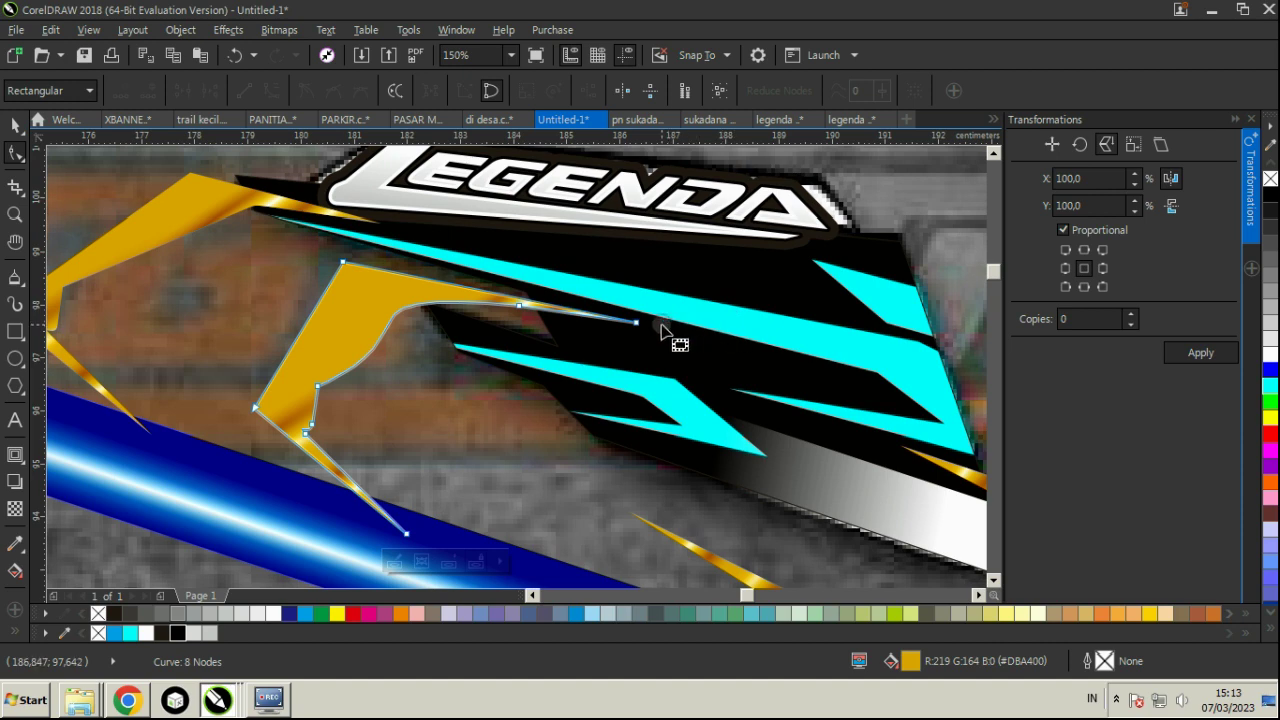
{"action": "left_click_drag", "start_coordinate": [637, 322], "coordinate": [856, 374]}
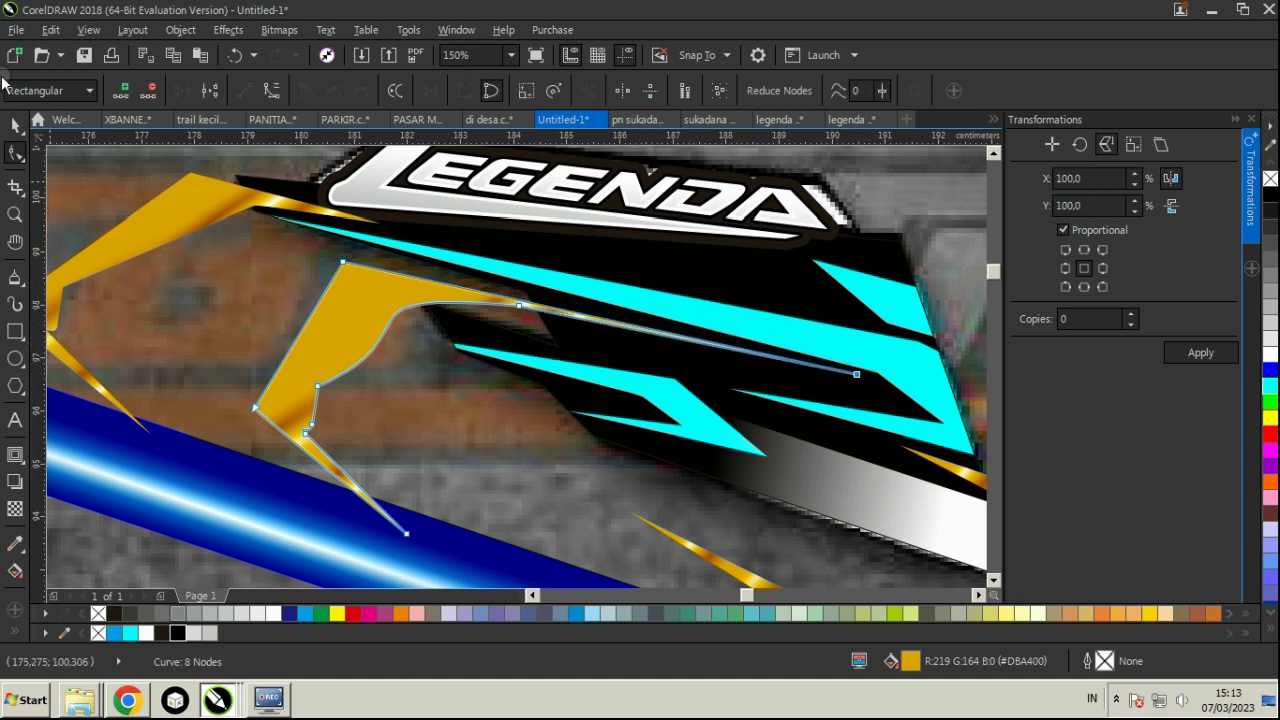
- PowerClip the three gold stripes inside the left upper decal's black shape
{"action": "left_click", "coordinate": [14, 126]}
{"action": "scroll", "coordinate": [377, 254], "scroll_direction": "down", "scroll_amount": 1}
{"action": "left_click", "coordinate": [285, 231], "text": "shift"}
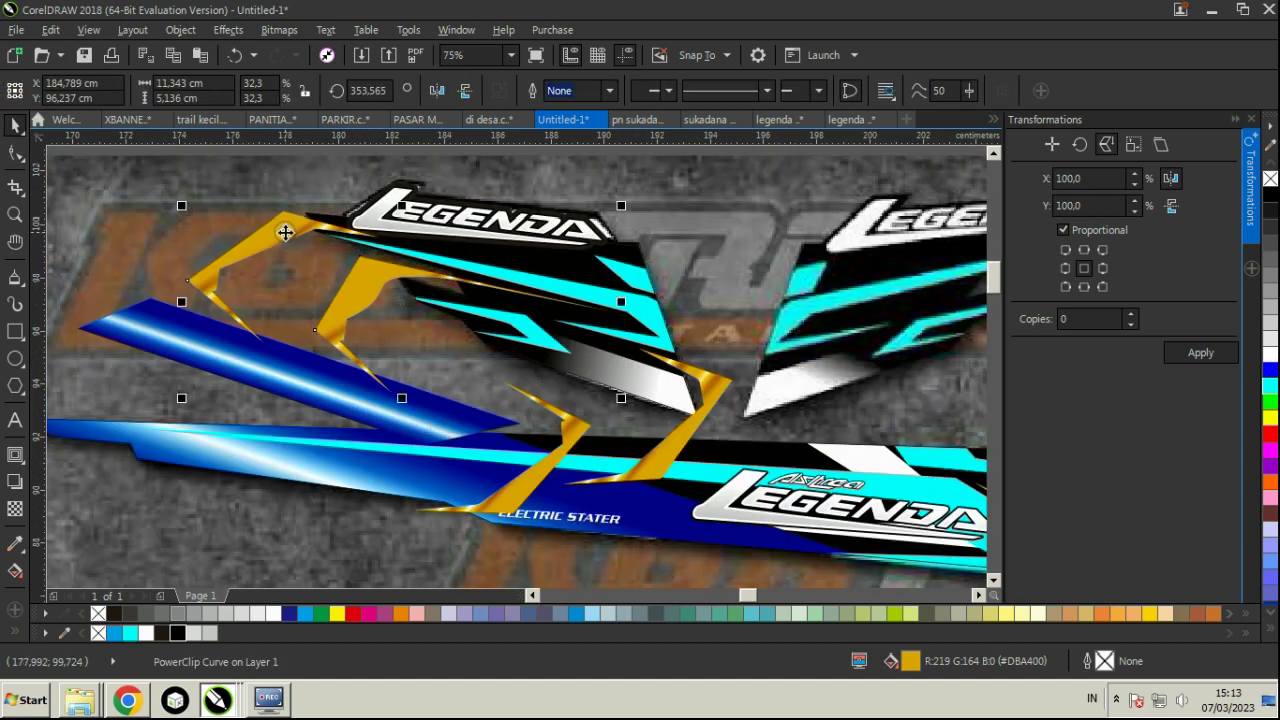
{"action": "left_click", "coordinate": [693, 395], "text": "shift"}
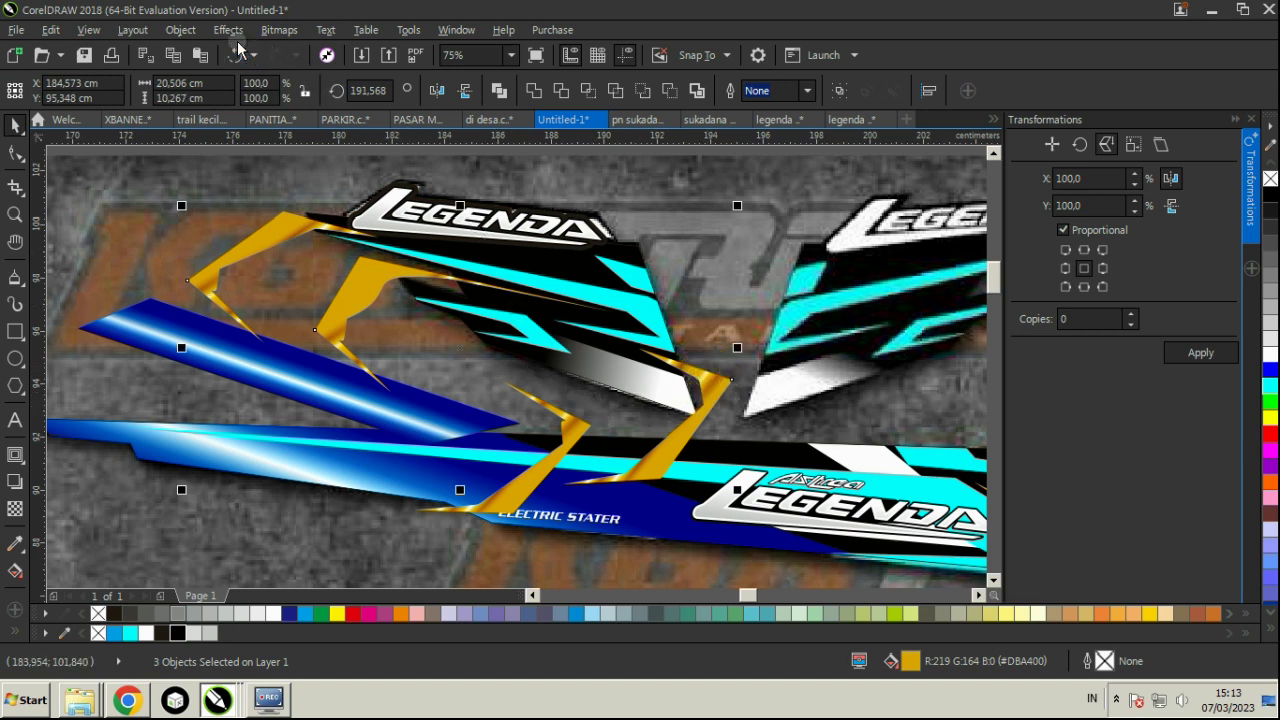
{"action": "left_click", "coordinate": [181, 30]}
{"action": "left_click", "coordinate": [571, 191]}
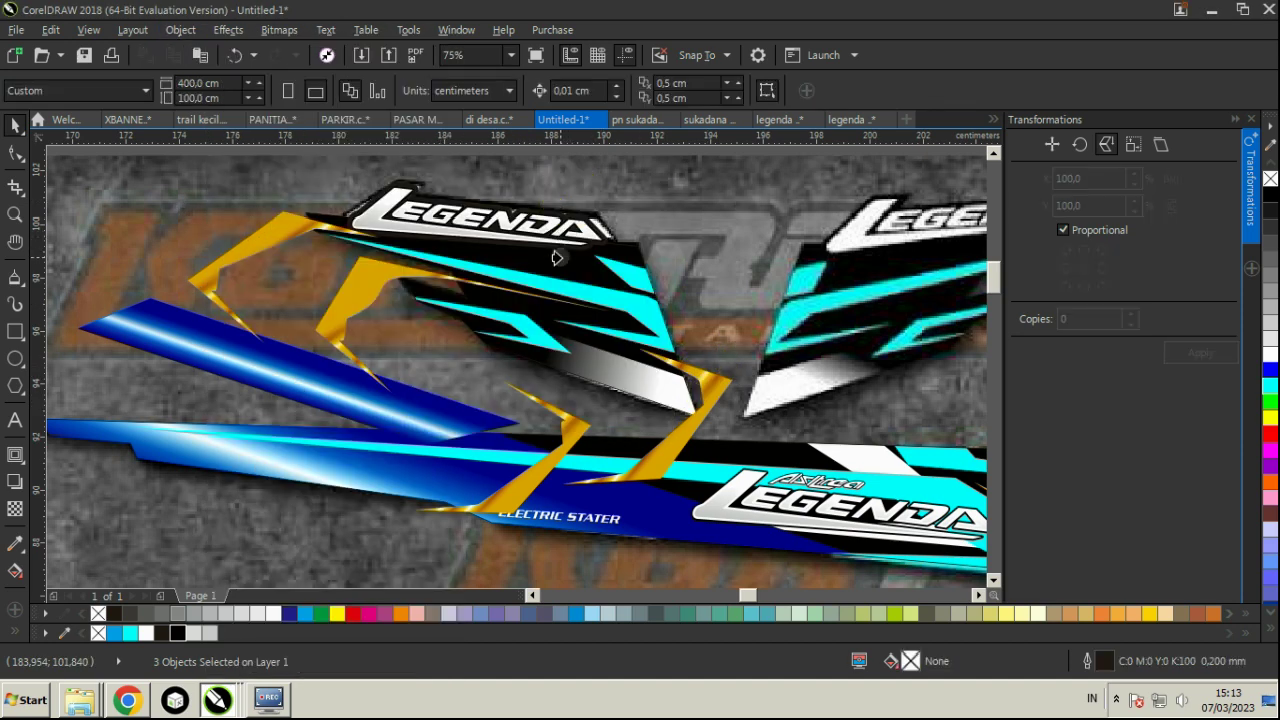
- Move the blue gradient band over the left upper decal and stretch its outer corner nodes to widen the dark blue area
{"action": "left_click", "coordinate": [366, 382]}
{"action": "left_click_drag", "start_coordinate": [360, 383], "coordinate": [700, 303]}
{"action": "left_click", "coordinate": [14, 151]}
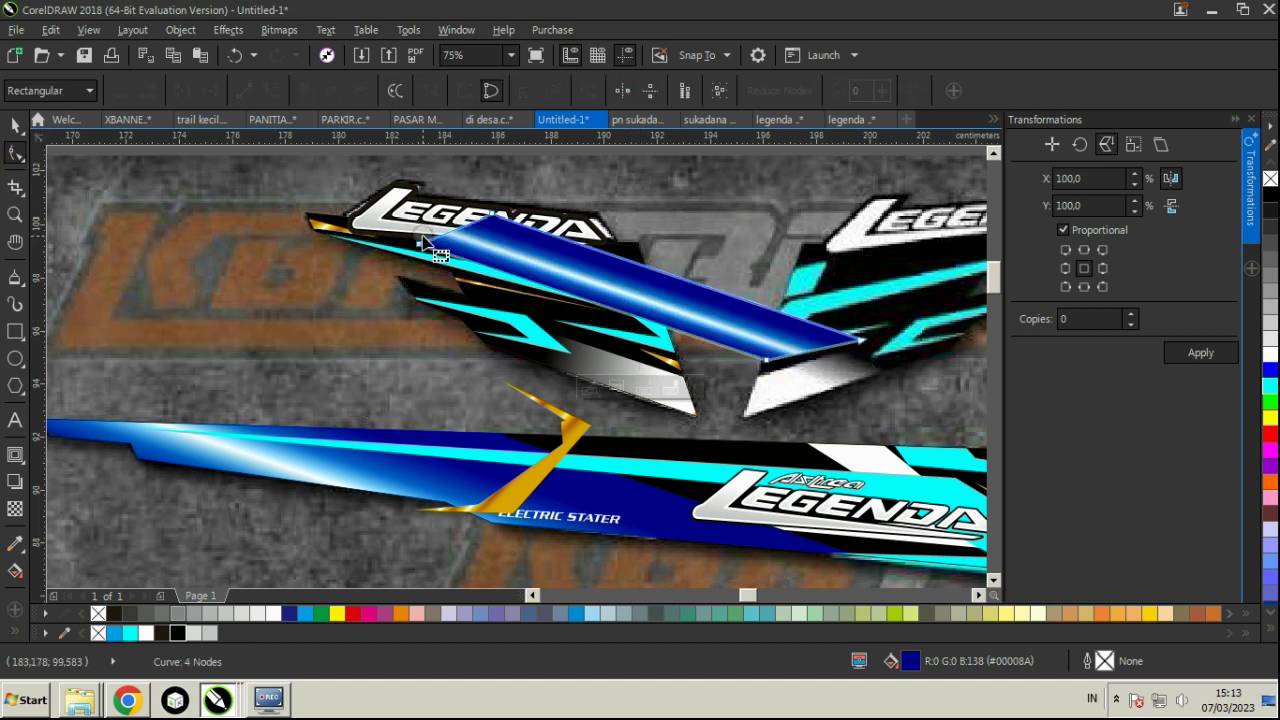
{"action": "left_click_drag", "start_coordinate": [425, 240], "coordinate": [92, 306]}
{"action": "left_click_drag", "start_coordinate": [496, 218], "coordinate": [304, 105]}
{"action": "left_click", "coordinate": [14, 124]}
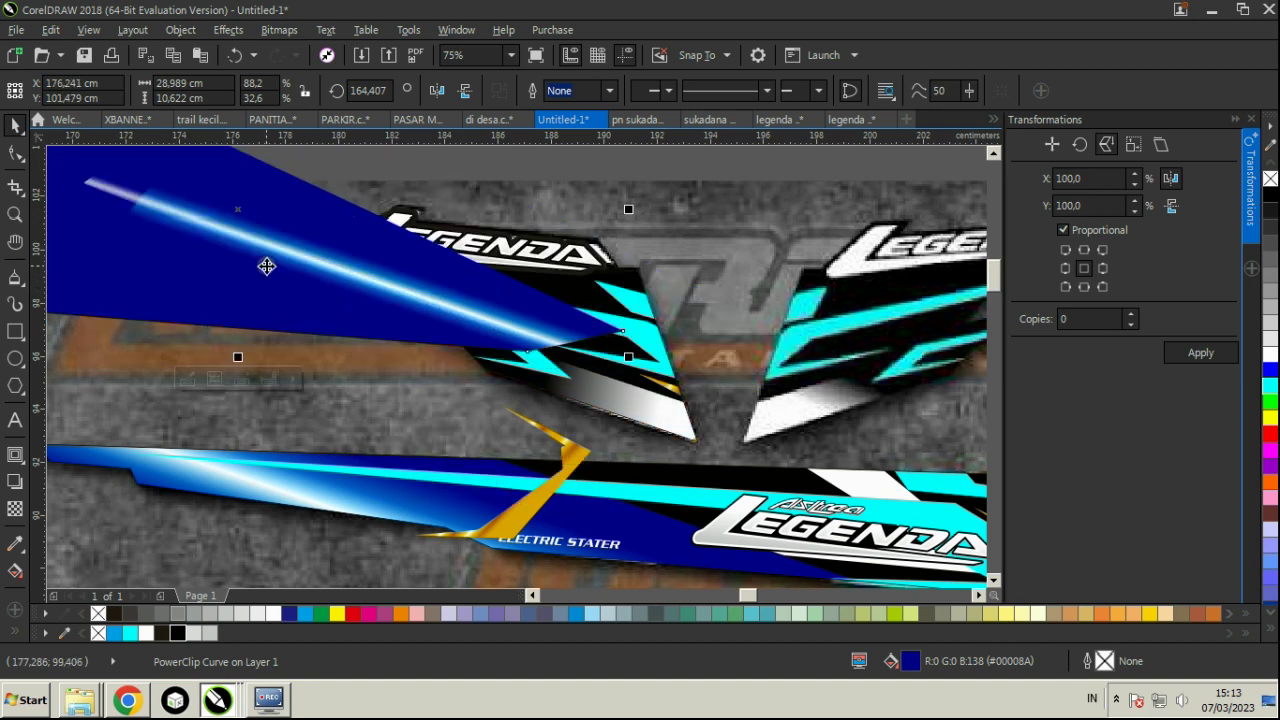
{"action": "left_click_drag", "start_coordinate": [267, 265], "coordinate": [271, 242]}
- PowerClip the widened blue gradient band inside the left upper decal's black shape
{"action": "left_click", "coordinate": [175, 30]}
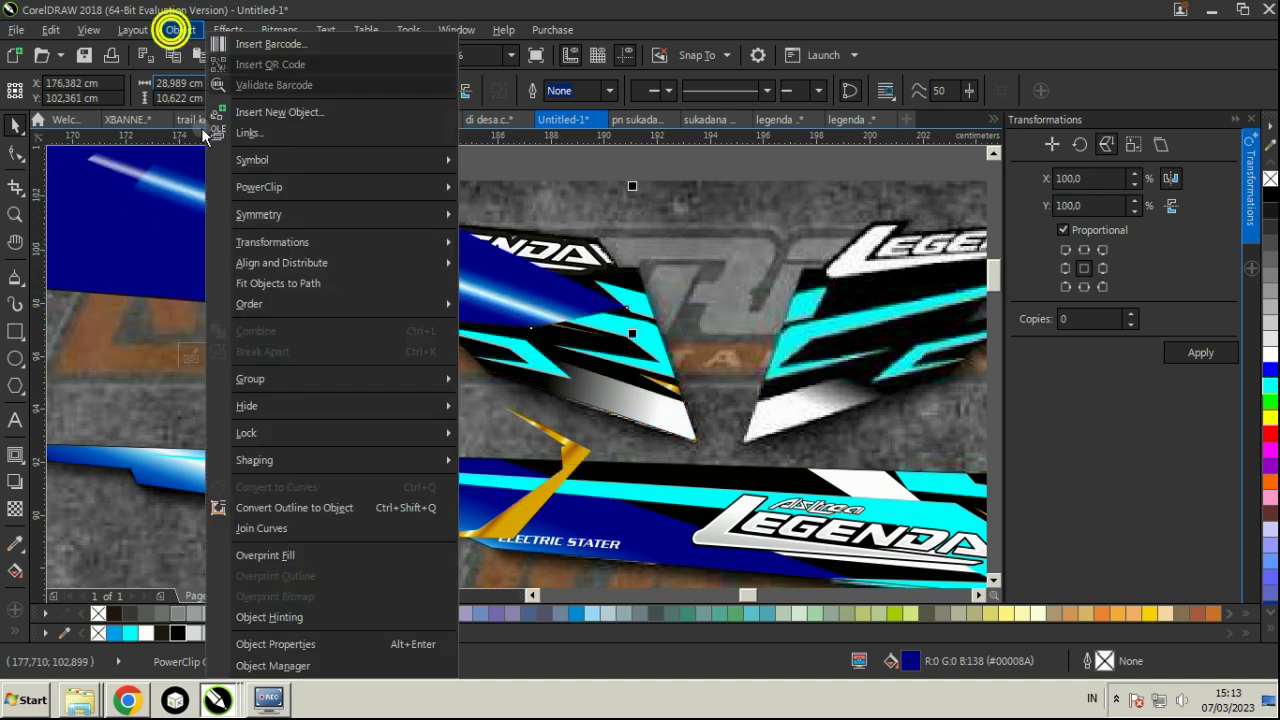
{"action": "left_click", "coordinate": [550, 187]}
{"action": "left_click", "coordinate": [554, 328]}
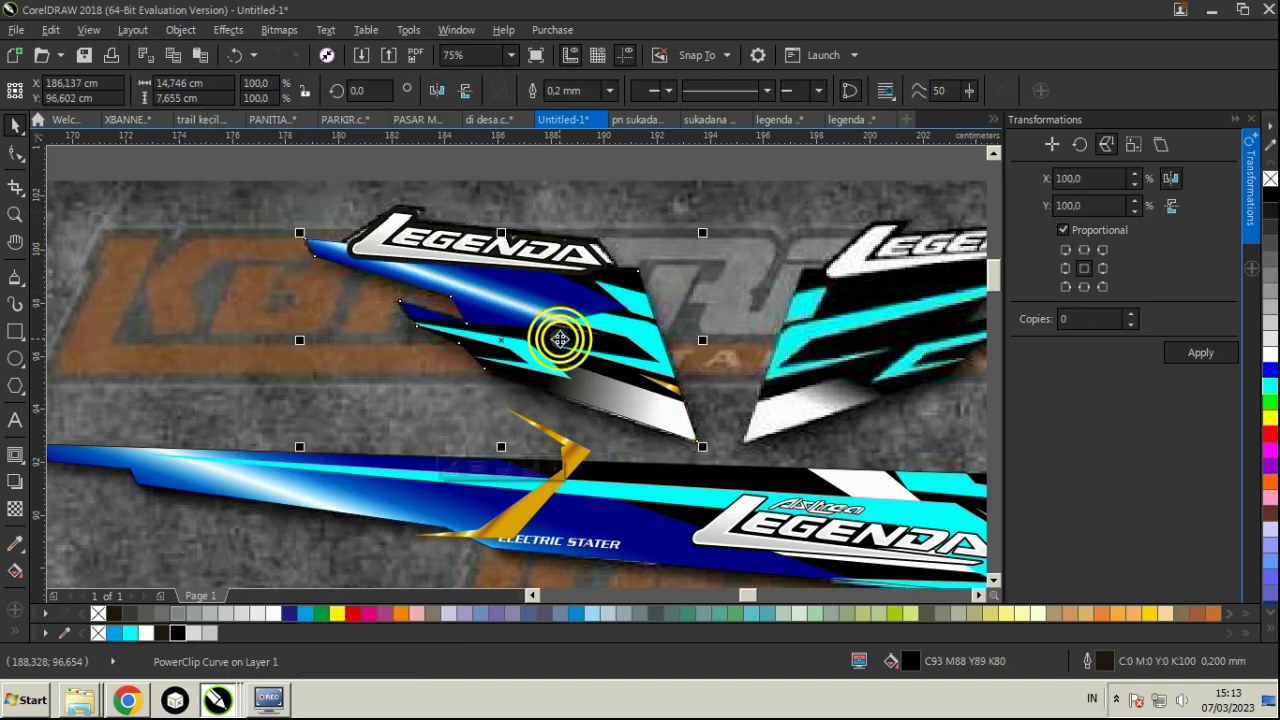
- Edit the left upper decal's PowerClip contents, shift the blue band inward and extend its end nodes past the decal's inner edge
{"action": "right_click", "coordinate": [556, 328]}
{"action": "left_click", "coordinate": [606, 158]}
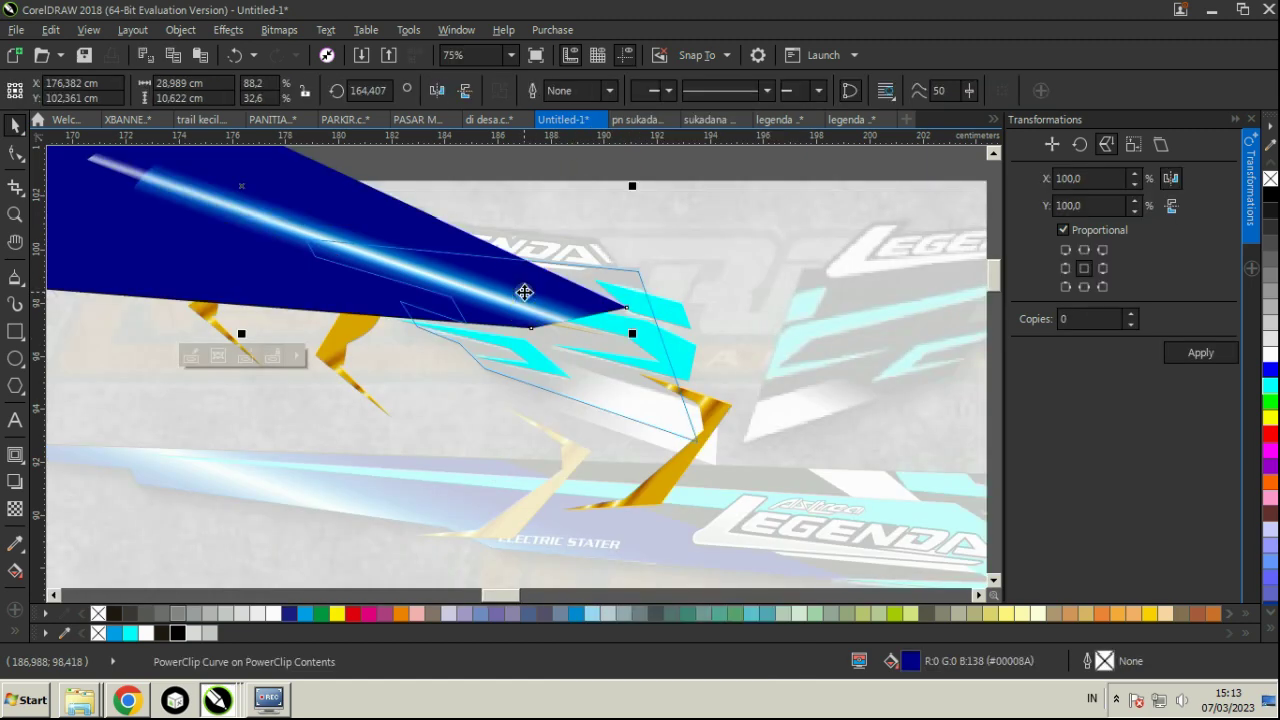
{"action": "left_click_drag", "start_coordinate": [537, 286], "coordinate": [603, 290]}
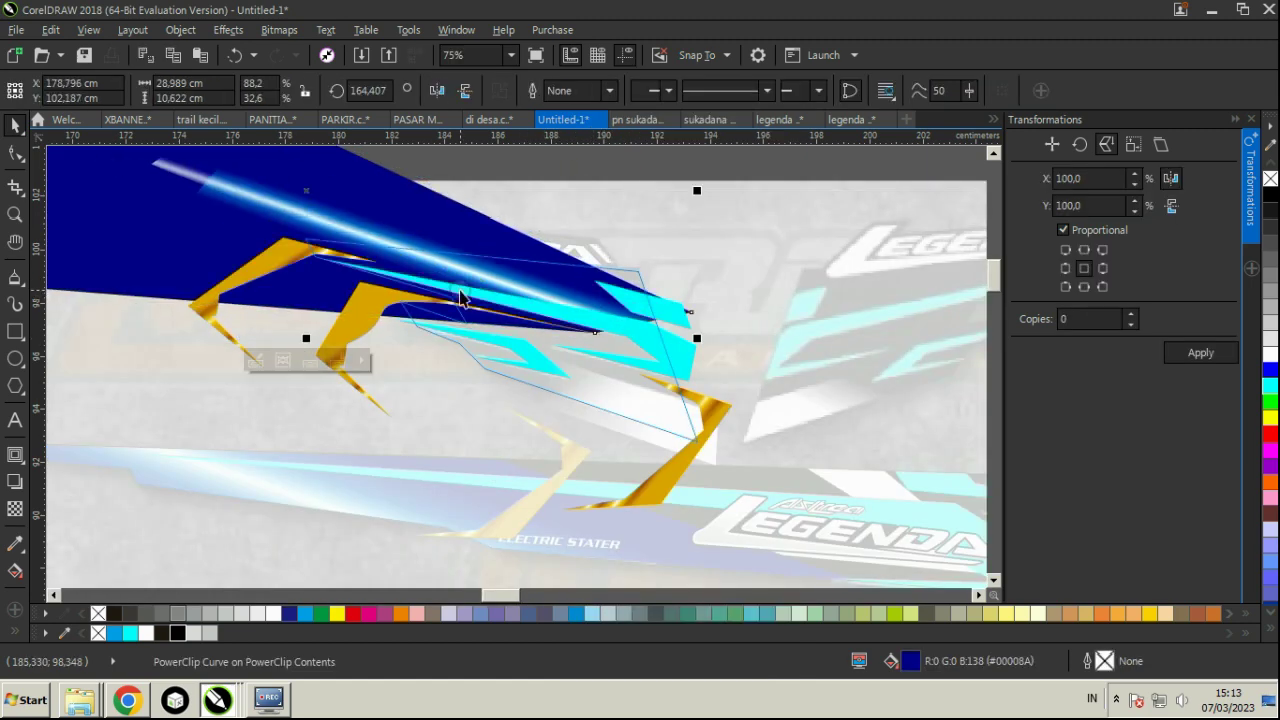
{"action": "left_click", "coordinate": [16, 153]}
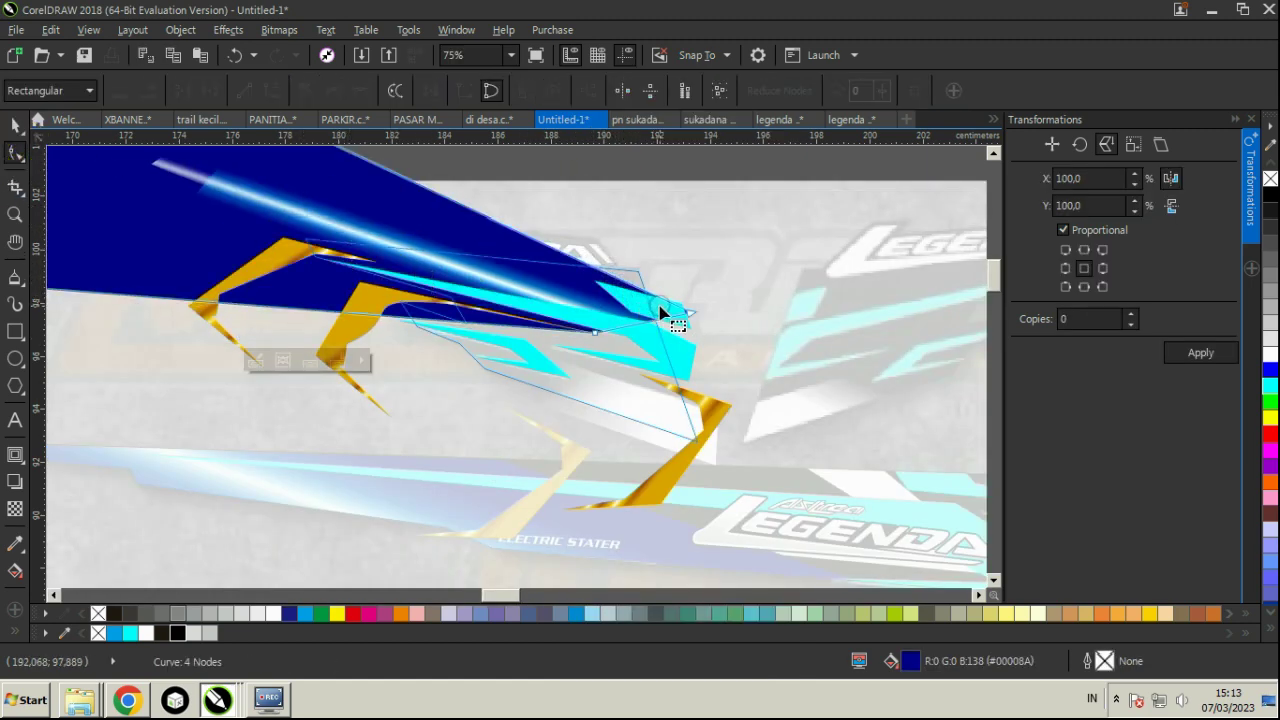
{"action": "left_click_drag", "start_coordinate": [660, 312], "coordinate": [788, 268]}
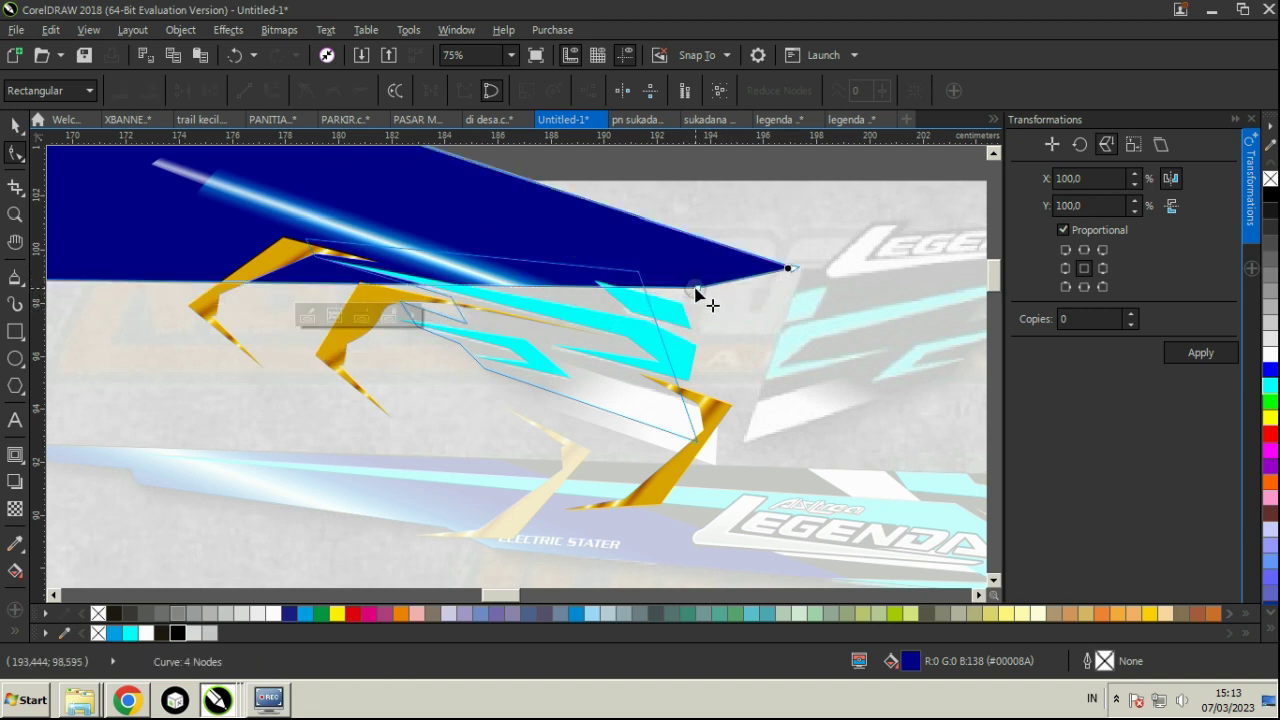
{"action": "left_click_drag", "start_coordinate": [697, 293], "coordinate": [762, 349]}
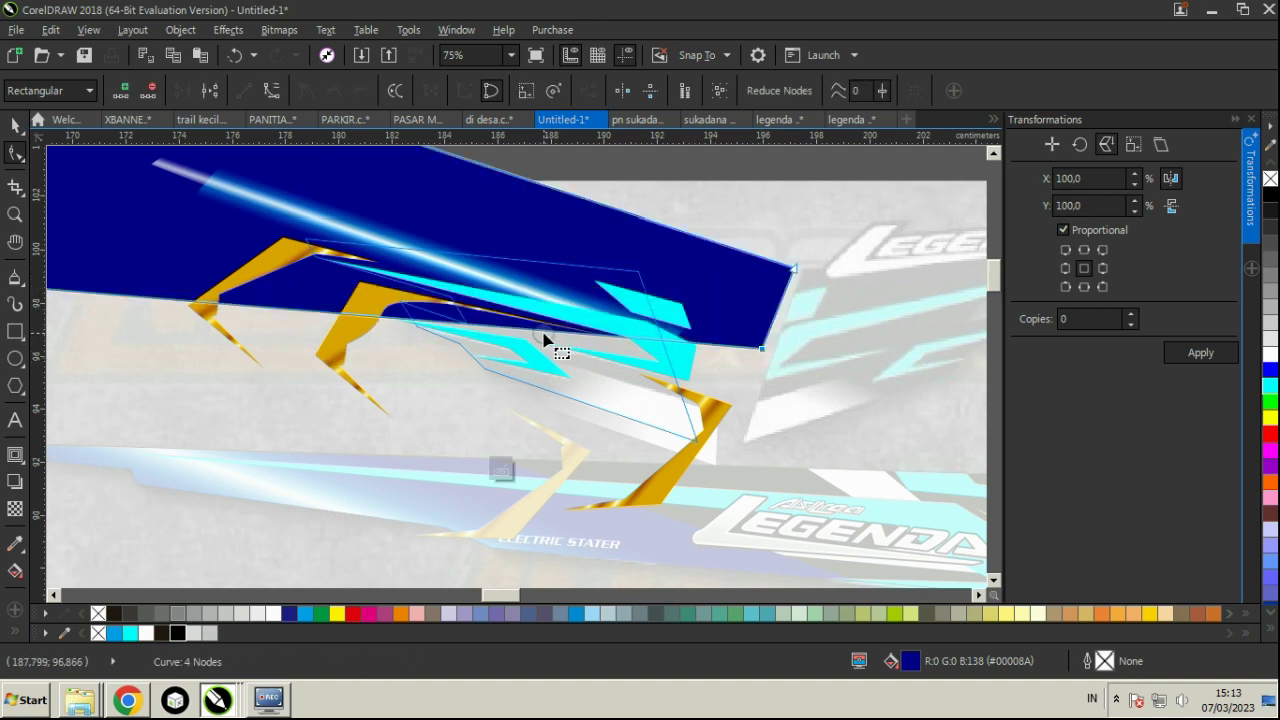
{"action": "key", "text": "space"}
{"action": "left_click", "coordinate": [505, 465], "text": "ctrl"}
{"action": "left_click", "coordinate": [358, 347]}
- Mirror the whole left upper decal horizontally about its right side and move it over the right upper decal reference
{"action": "scroll", "coordinate": [362, 344], "scroll_direction": "down", "scroll_amount": 1}
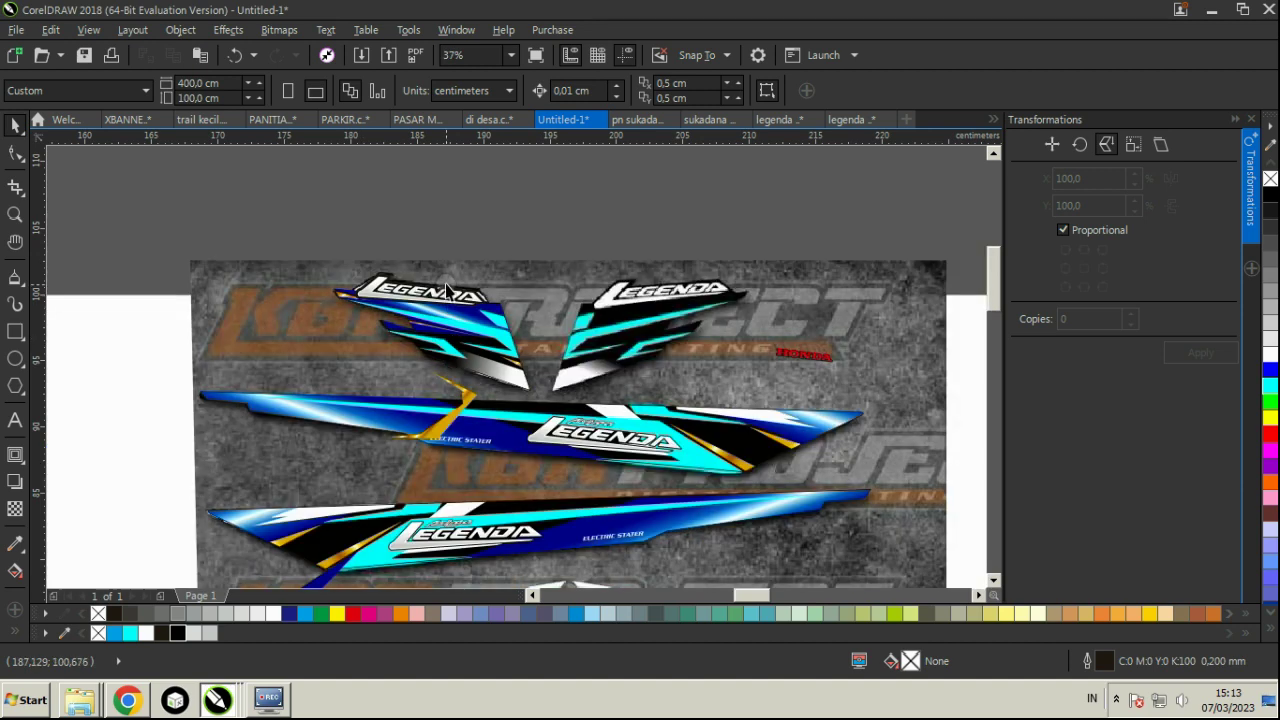
{"action": "scroll", "coordinate": [429, 237], "scroll_direction": "up", "scroll_amount": 1}
{"action": "scroll", "coordinate": [286, 243], "scroll_direction": "down", "scroll_amount": 1}
{"action": "left_click_drag", "start_coordinate": [243, 228], "coordinate": [498, 392]}
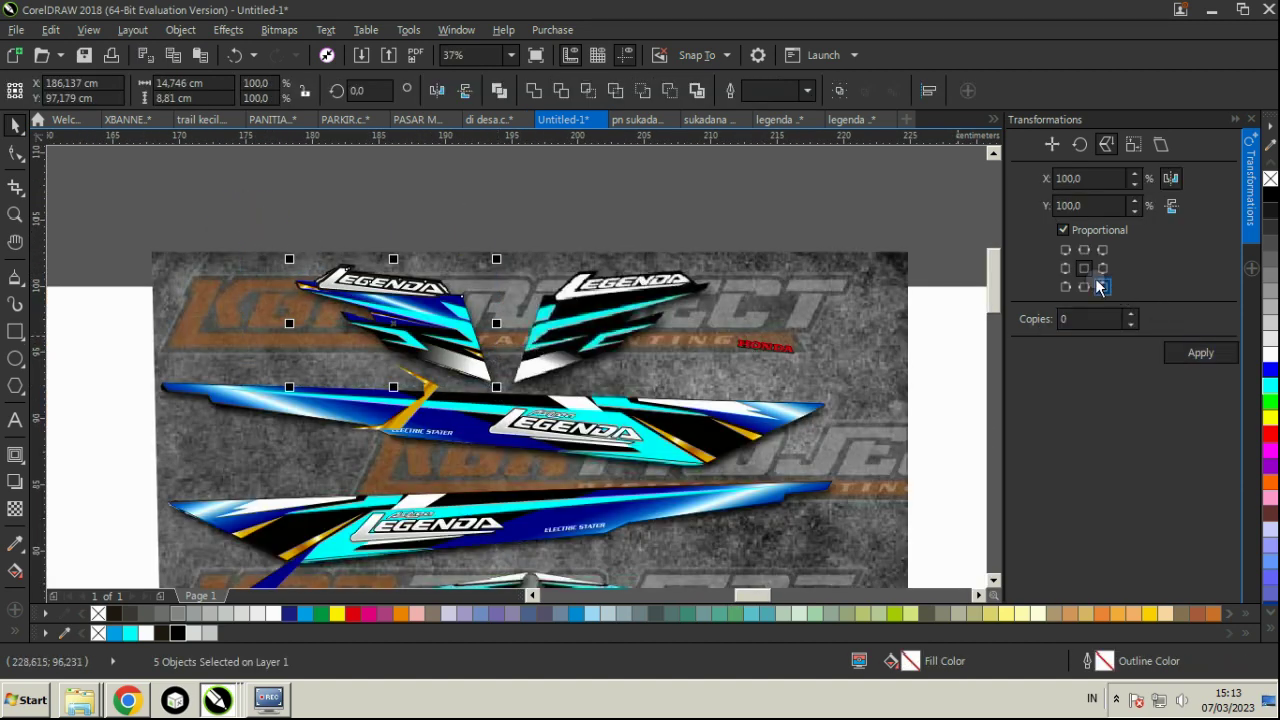
{"action": "left_click", "coordinate": [1194, 352]}
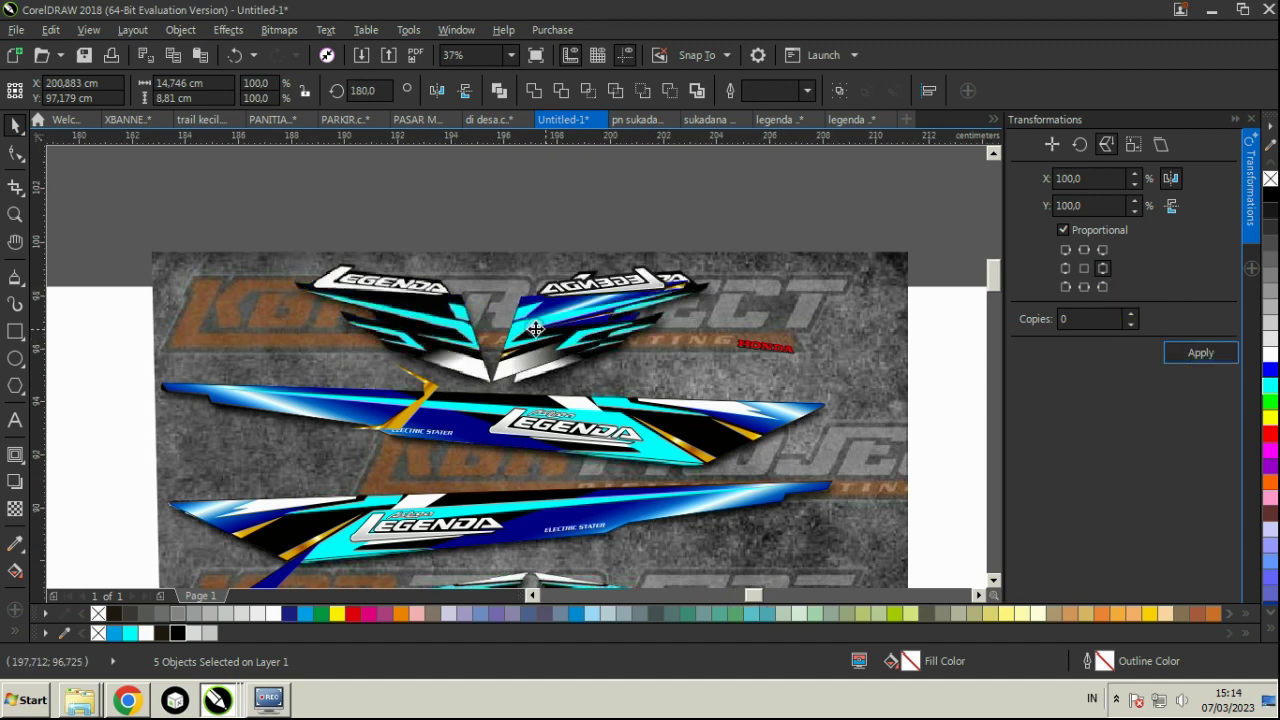
{"action": "scroll", "coordinate": [546, 329], "scroll_direction": "up", "scroll_amount": 1}
{"action": "left_click_drag", "start_coordinate": [505, 332], "coordinate": [554, 332]}
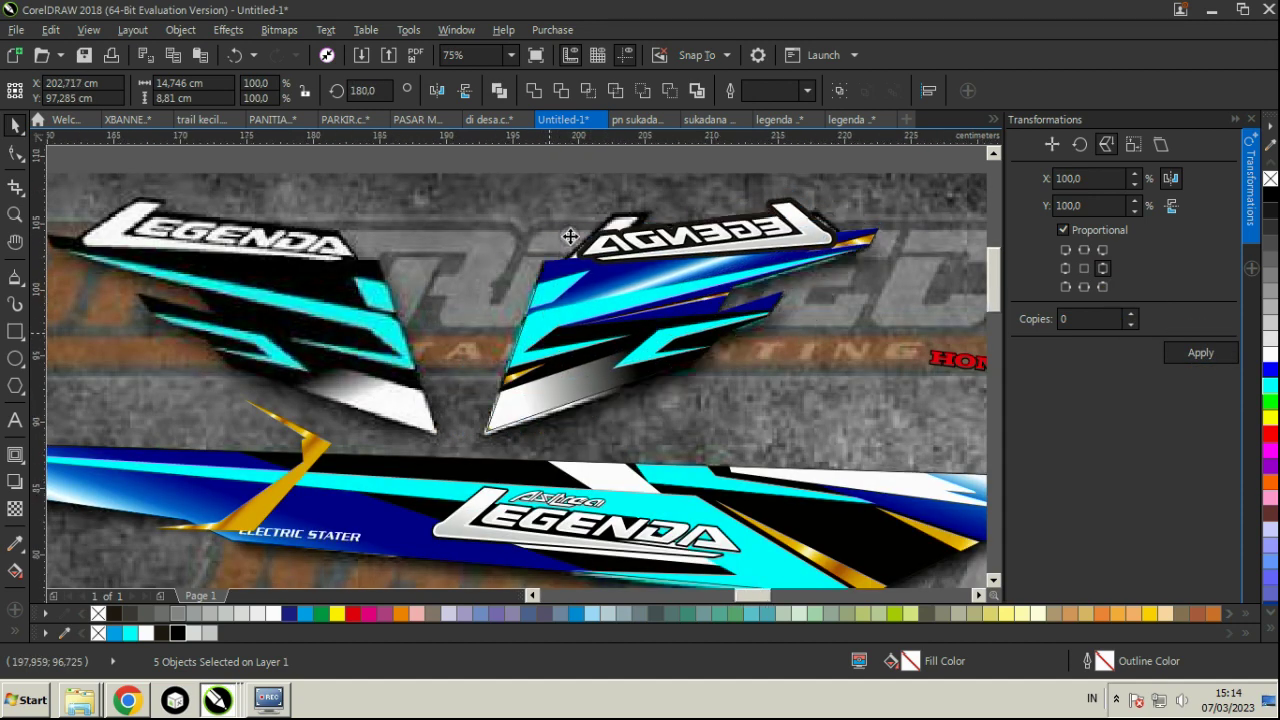
- Mirror the reversed LEGENDA lettering on the right upper decal horizontally so it reads correctly
{"action": "scroll", "coordinate": [547, 336], "scroll_direction": "down", "scroll_amount": 1}
{"action": "left_click_drag", "start_coordinate": [549, 194], "coordinate": [735, 310]}
{"action": "left_click", "coordinate": [662, 290]}
{"action": "scroll", "coordinate": [660, 290], "scroll_direction": "up", "scroll_amount": 1}
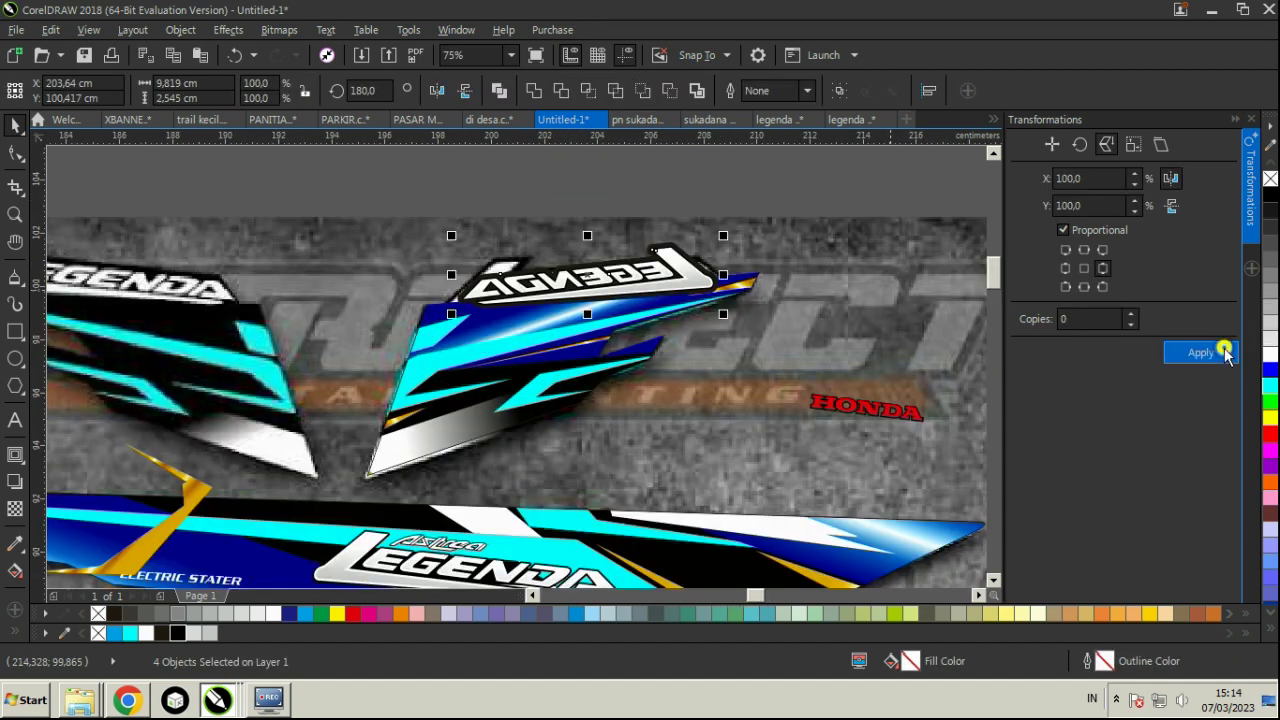
{"action": "left_click", "coordinate": [1224, 350]}
- Move the LEGENDA lettering back onto the right upper decal and rotate it to 8.764°
{"action": "scroll", "coordinate": [528, 280], "scroll_direction": "up", "scroll_amount": 1}
{"action": "left_click_drag", "start_coordinate": [931, 277], "coordinate": [438, 276]}
{"action": "left_click", "coordinate": [438, 276]}
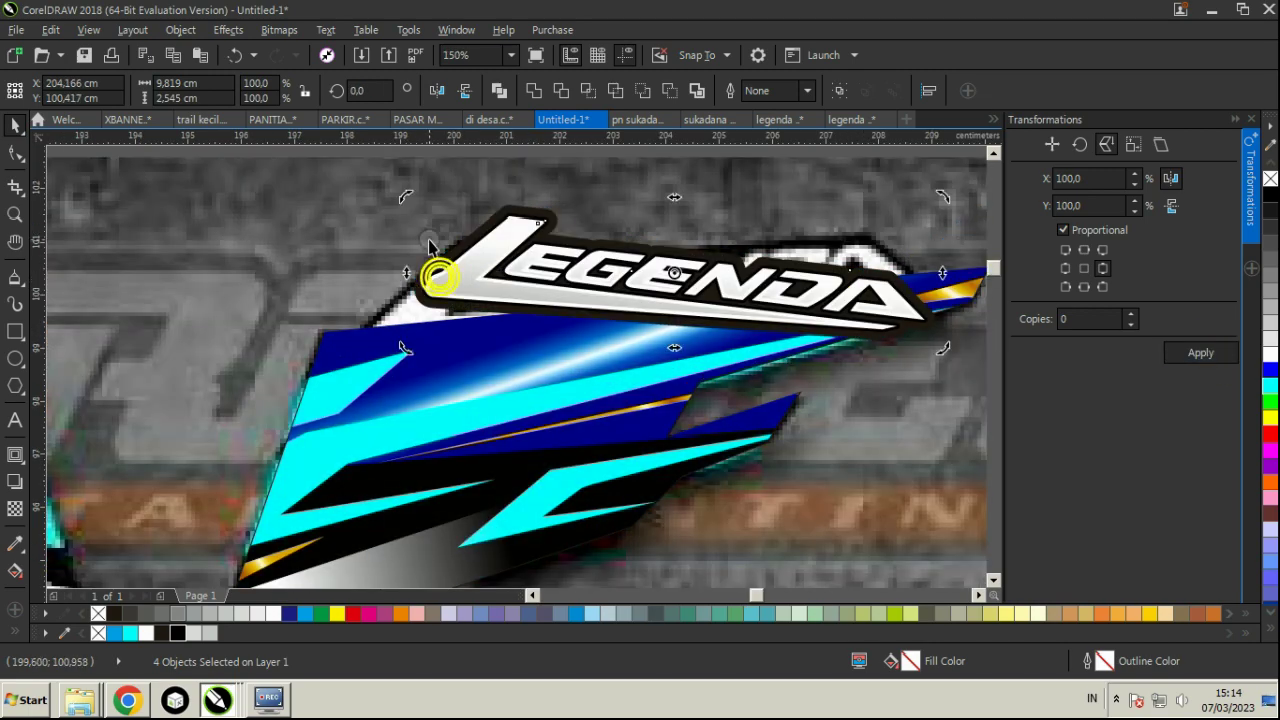
{"action": "left_click_drag", "start_coordinate": [402, 348], "coordinate": [427, 329]}
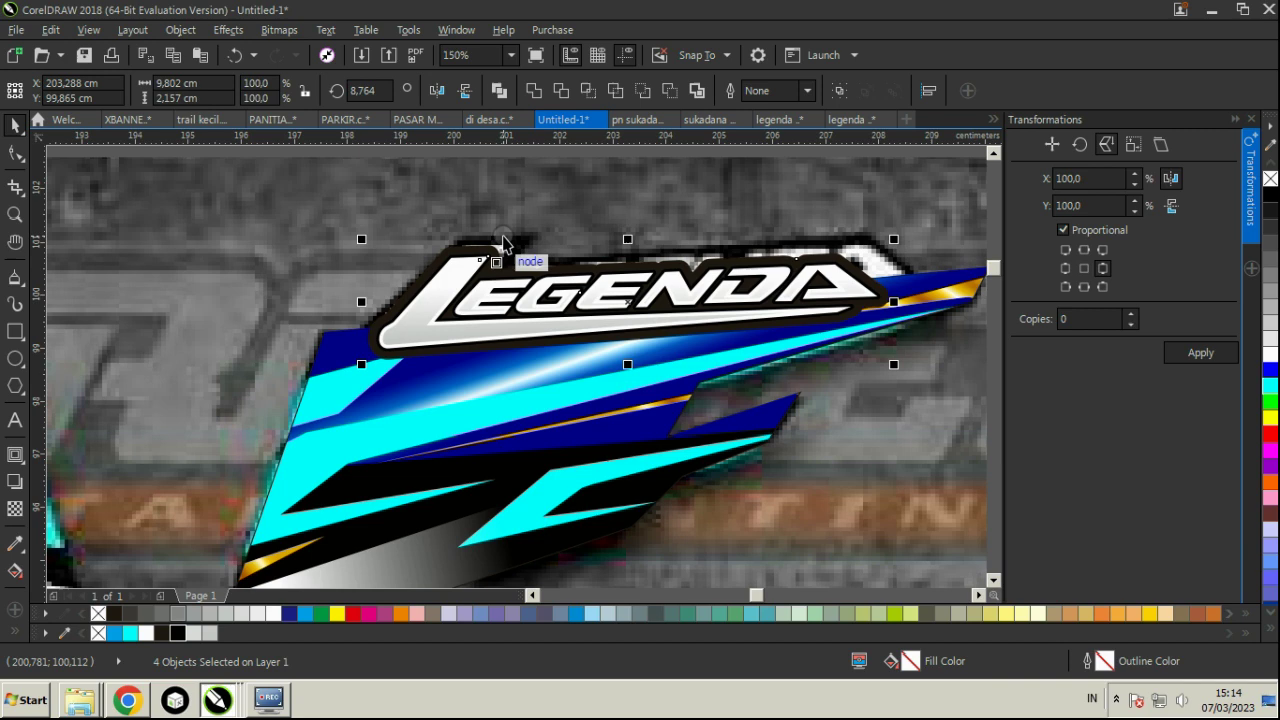
- Fill the outer contour backing of the right upper decal's LEGENDA lettering with black, C93 M88 Y89 K80
{"action": "left_click", "coordinate": [536, 179]}
{"action": "left_click_drag", "start_coordinate": [489, 247], "coordinate": [486, 225]}
{"action": "key", "text": "ctrl+z"}
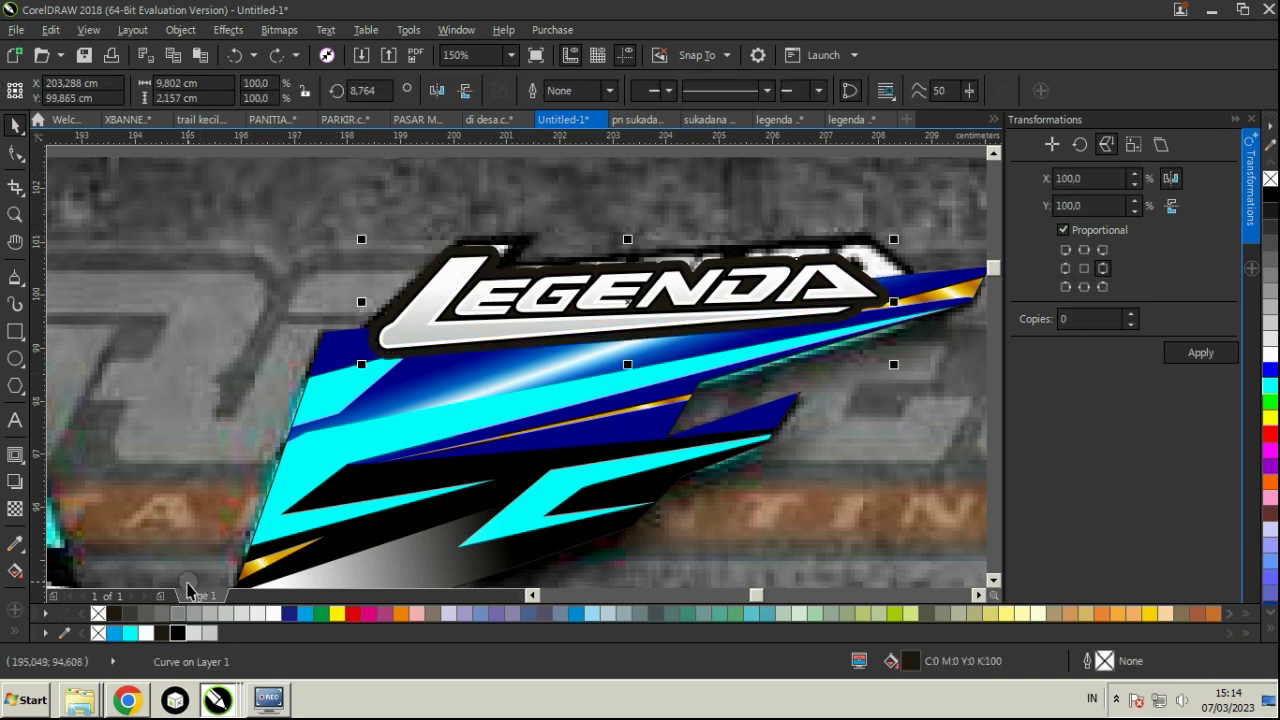
{"action": "left_click", "coordinate": [176, 633]}
{"action": "scroll", "coordinate": [475, 315], "scroll_direction": "down", "scroll_amount": 1}
{"action": "left_click_drag", "start_coordinate": [297, 211], "coordinate": [697, 354]}
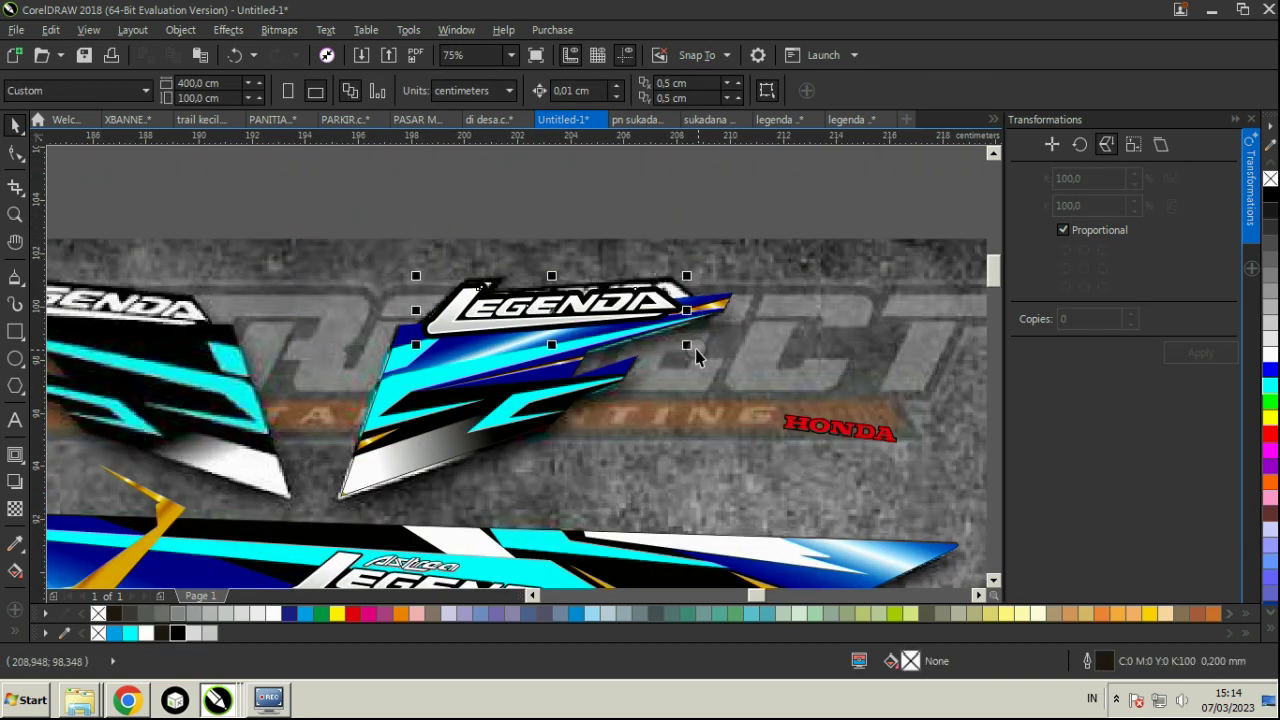
{"action": "scroll", "coordinate": [672, 282], "scroll_direction": "up", "scroll_amount": 1}
{"action": "left_click", "coordinate": [475, 218]}
{"action": "left_click_drag", "start_coordinate": [155, 245], "coordinate": [735, 392]}
{"action": "left_click_drag", "start_coordinate": [692, 281], "coordinate": [643, 293]}
{"action": "left_click_drag", "start_coordinate": [620, 307], "coordinate": [646, 300]}
{"action": "key", "text": "ctrl+z"}
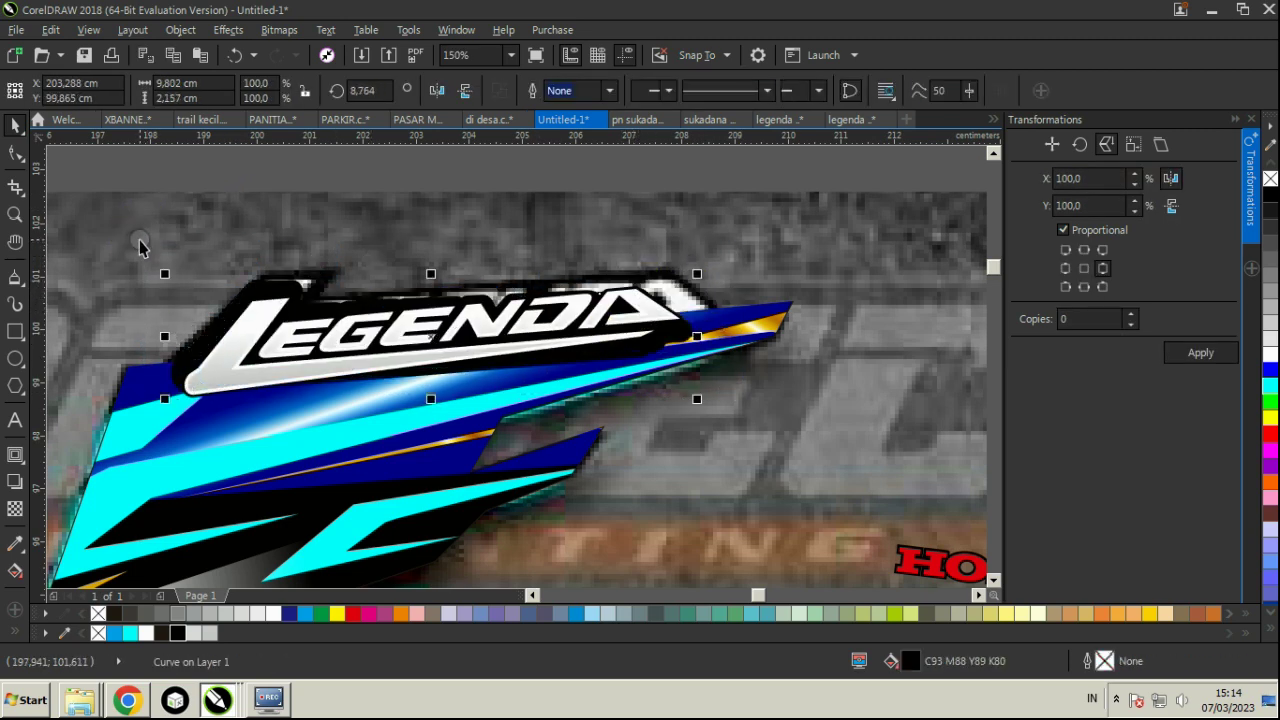
{"action": "key", "text": "ctrl+z"}
{"action": "left_click", "coordinate": [162, 221]}
{"action": "key", "text": "ctrl+z"}
- Shift the LEGENDA lettering with its backing slightly up and outward to match the right upper decal reference
{"action": "left_click_drag", "start_coordinate": [138, 221], "coordinate": [738, 408]}
{"action": "left_click_drag", "start_coordinate": [610, 305], "coordinate": [640, 296]}
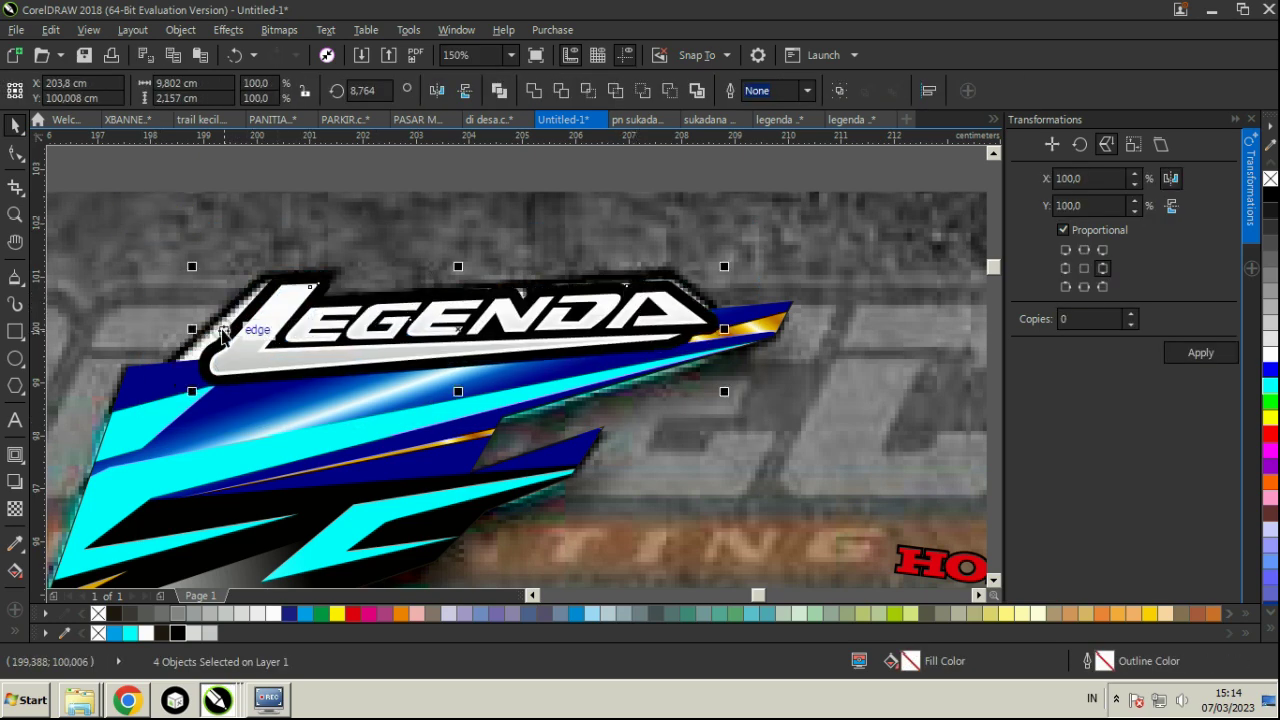
{"action": "left_click", "coordinate": [187, 330]}
{"action": "scroll", "coordinate": [218, 293], "scroll_direction": "down", "scroll_amount": 1}
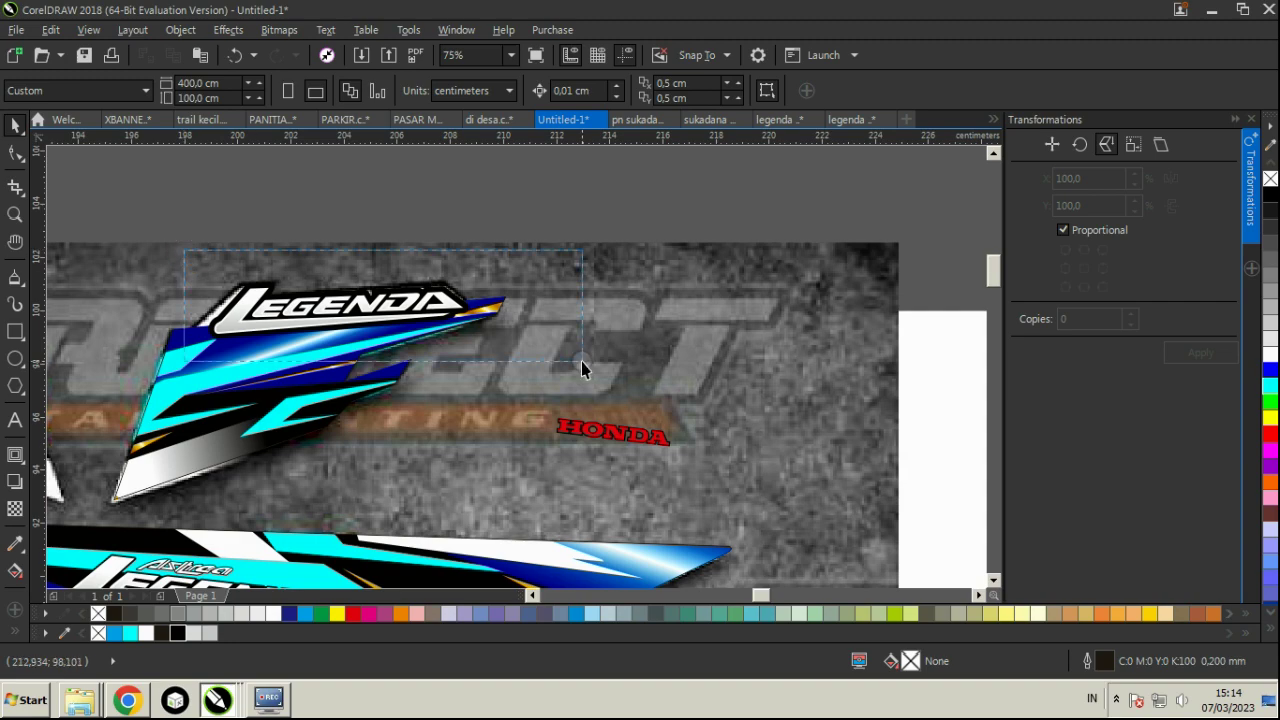
{"action": "left_click_drag", "start_coordinate": [581, 361], "coordinate": [565, 370]}
{"action": "scroll", "coordinate": [190, 330], "scroll_direction": "up", "scroll_amount": 2}
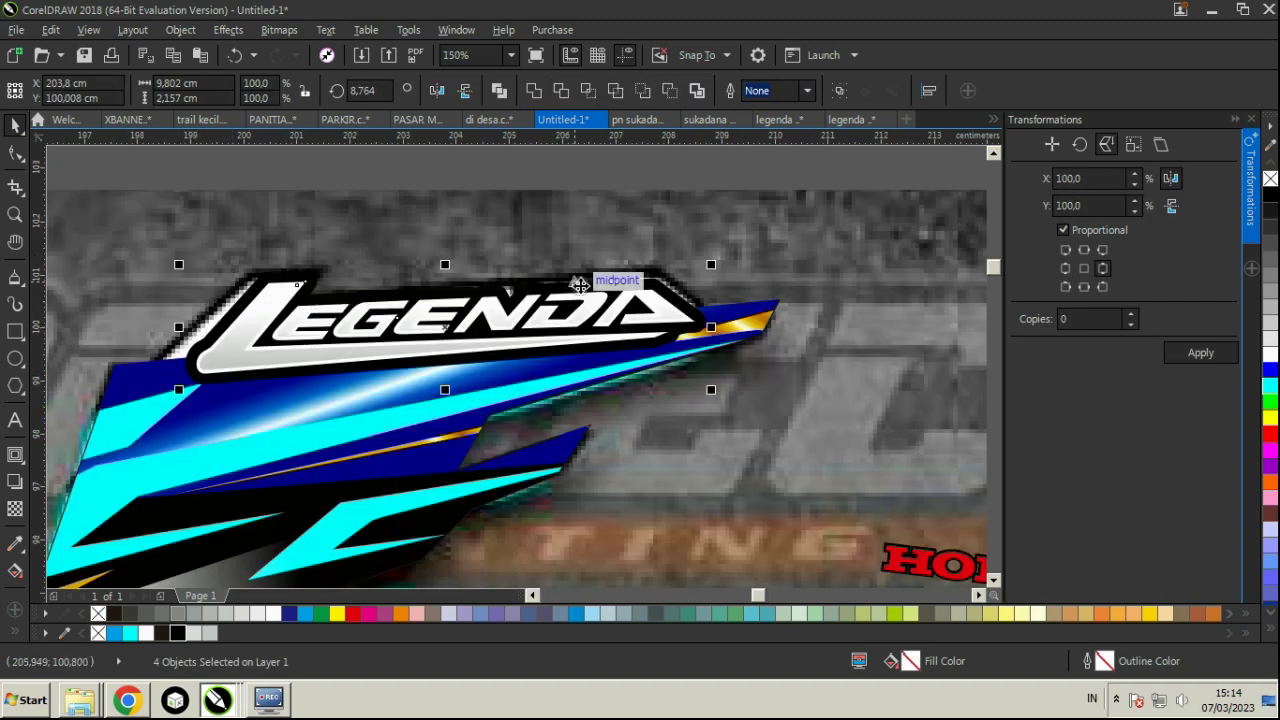
{"action": "scroll", "coordinate": [586, 286], "scroll_direction": "down", "scroll_amount": 1}
{"action": "left_click", "coordinate": [666, 240]}
{"action": "scroll", "coordinate": [666, 240], "scroll_direction": "down", "scroll_amount": 1}
{"action": "scroll", "coordinate": [293, 267], "scroll_direction": "up", "scroll_amount": 2}
{"action": "scroll", "coordinate": [388, 254], "scroll_direction": "down", "scroll_amount": 1}
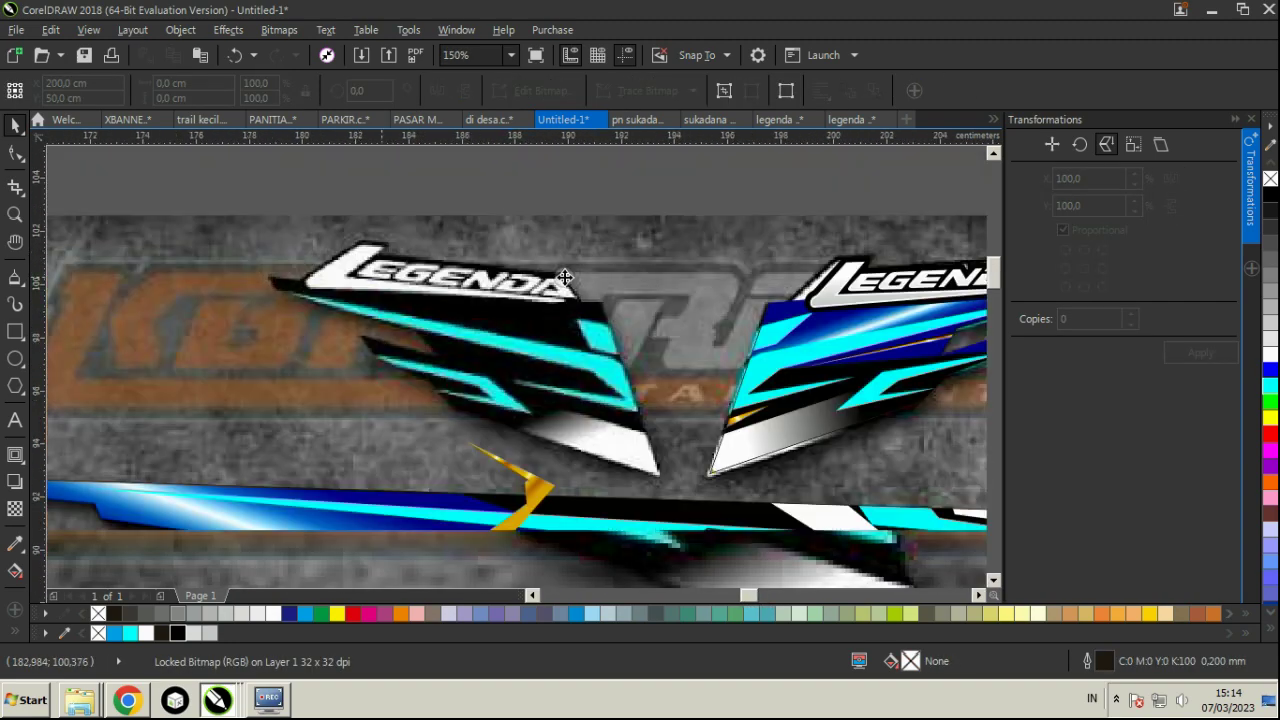
- Mirror one copy of the finished right upper decal artwork horizontally and align it over the left upper decal reference
{"action": "scroll", "coordinate": [565, 277], "scroll_direction": "down", "scroll_amount": 4}
{"action": "left_click_drag", "start_coordinate": [663, 213], "coordinate": [766, 360]}
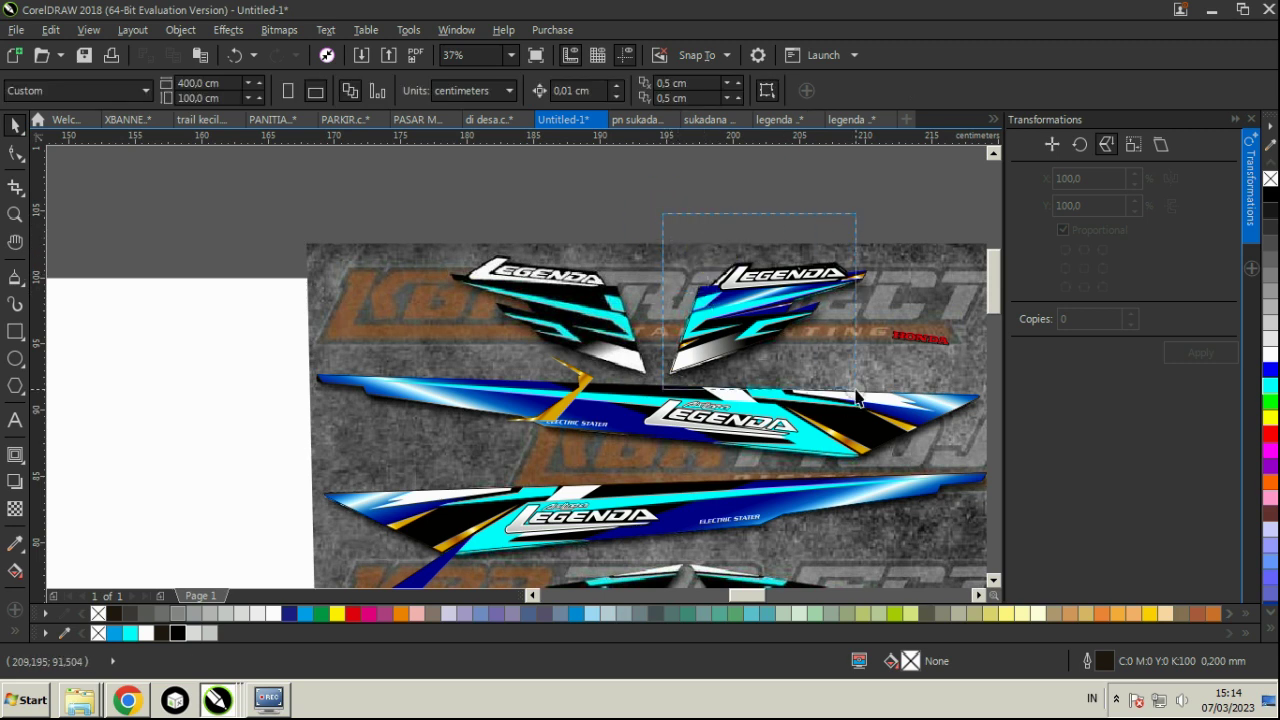
{"action": "left_click_drag", "start_coordinate": [857, 397], "coordinate": [876, 378]}
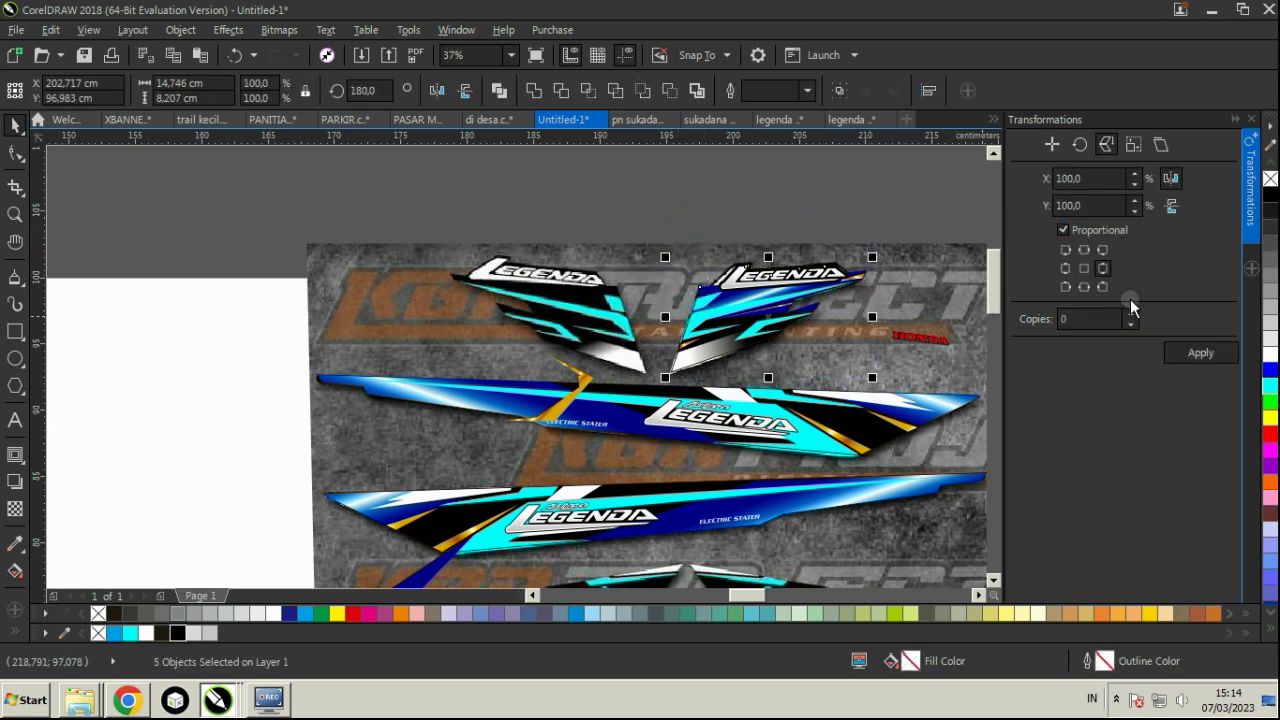
{"action": "left_click", "coordinate": [1200, 352]}
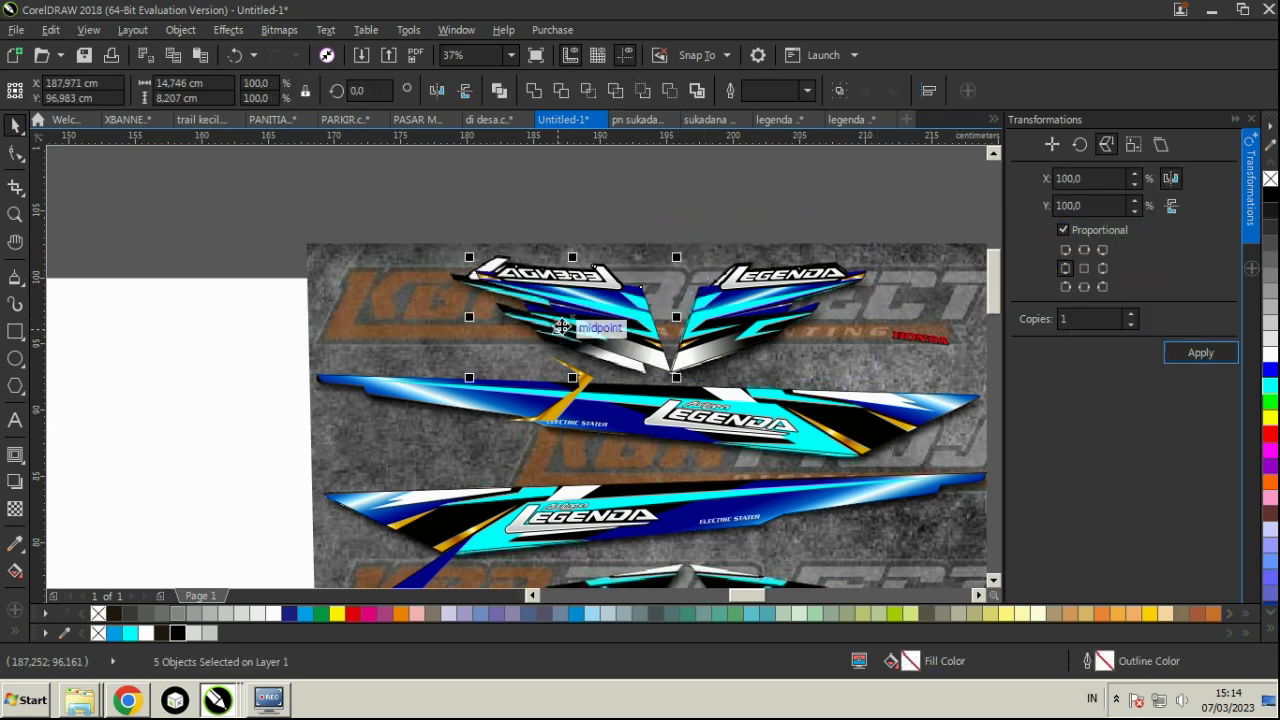
{"action": "scroll", "coordinate": [628, 303], "scroll_direction": "up", "scroll_amount": 2}
{"action": "left_click_drag", "start_coordinate": [590, 318], "coordinate": [577, 308]}
{"action": "left_click", "coordinate": [371, 171]}
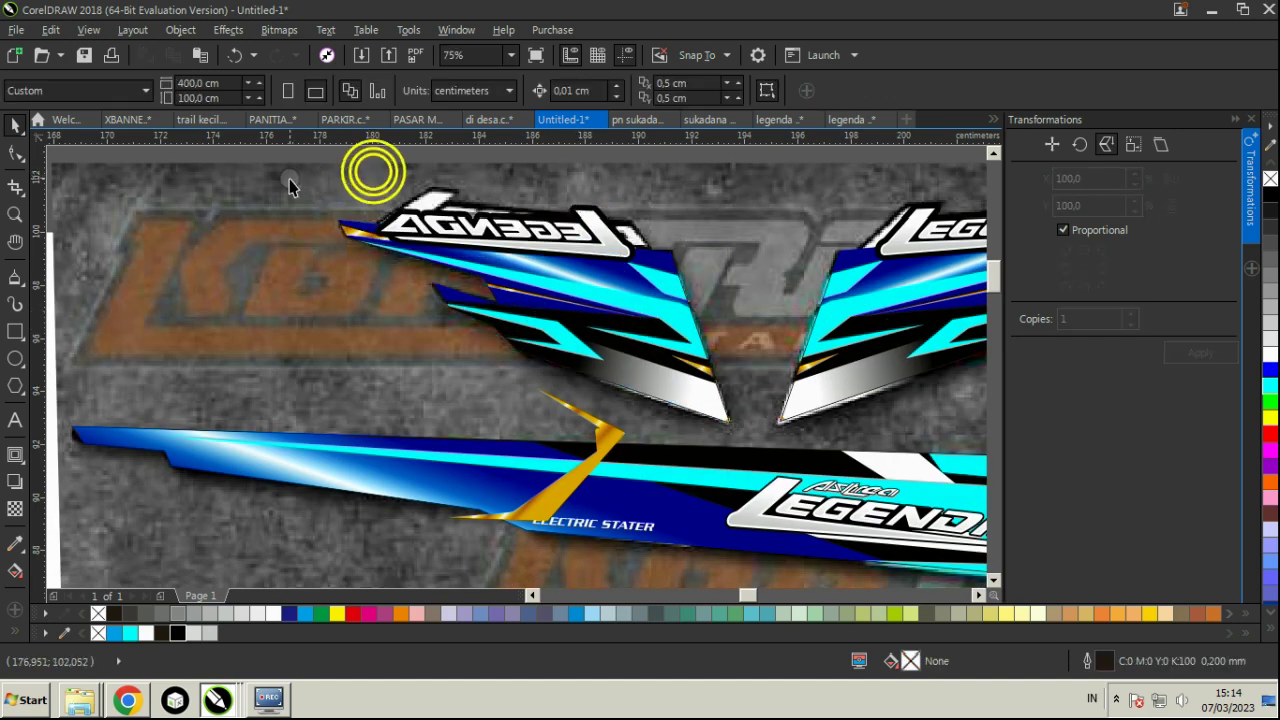
- Mirror the reversed LEGENDA lettering on the left upper decal horizontally about its centre, with 0 copies, so it reads correctly
{"action": "left_click_drag", "start_coordinate": [291, 181], "coordinate": [660, 290]}
{"action": "left_click", "coordinate": [1175, 355]}
{"action": "key", "text": "ctrl+z"}
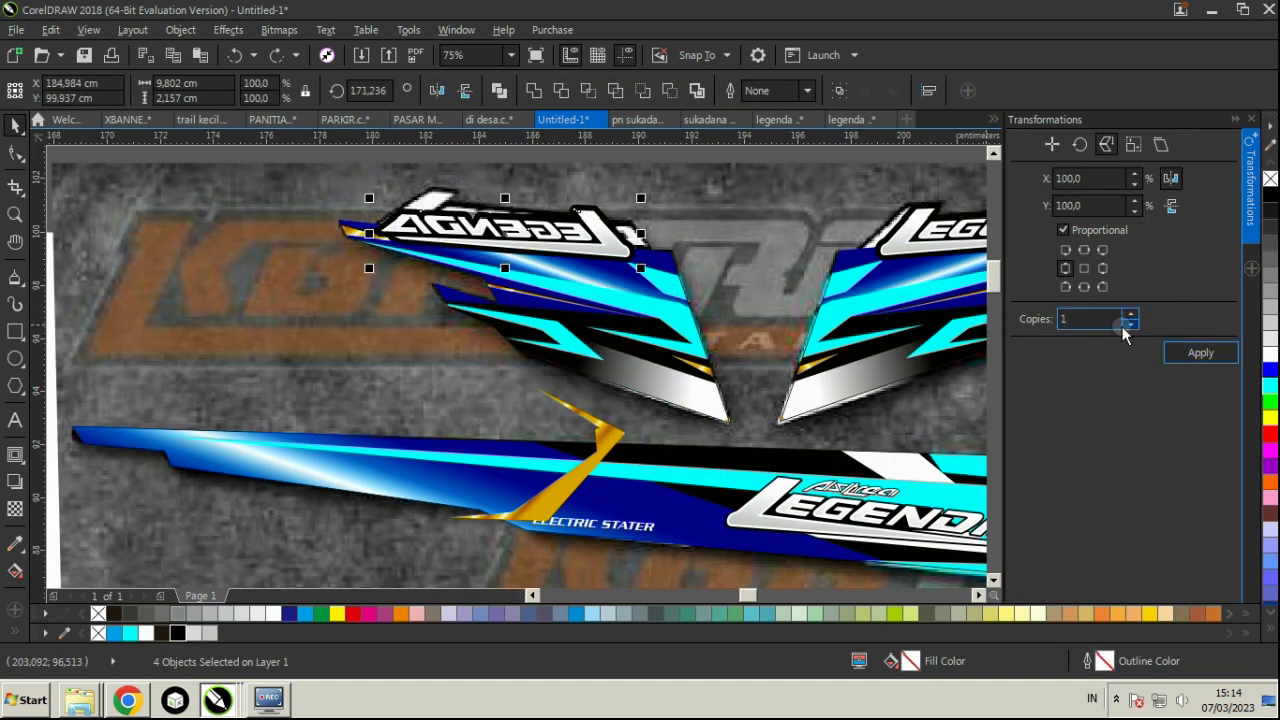
{"action": "left_click", "coordinate": [1084, 268]}
{"action": "left_click", "coordinate": [1196, 353]}
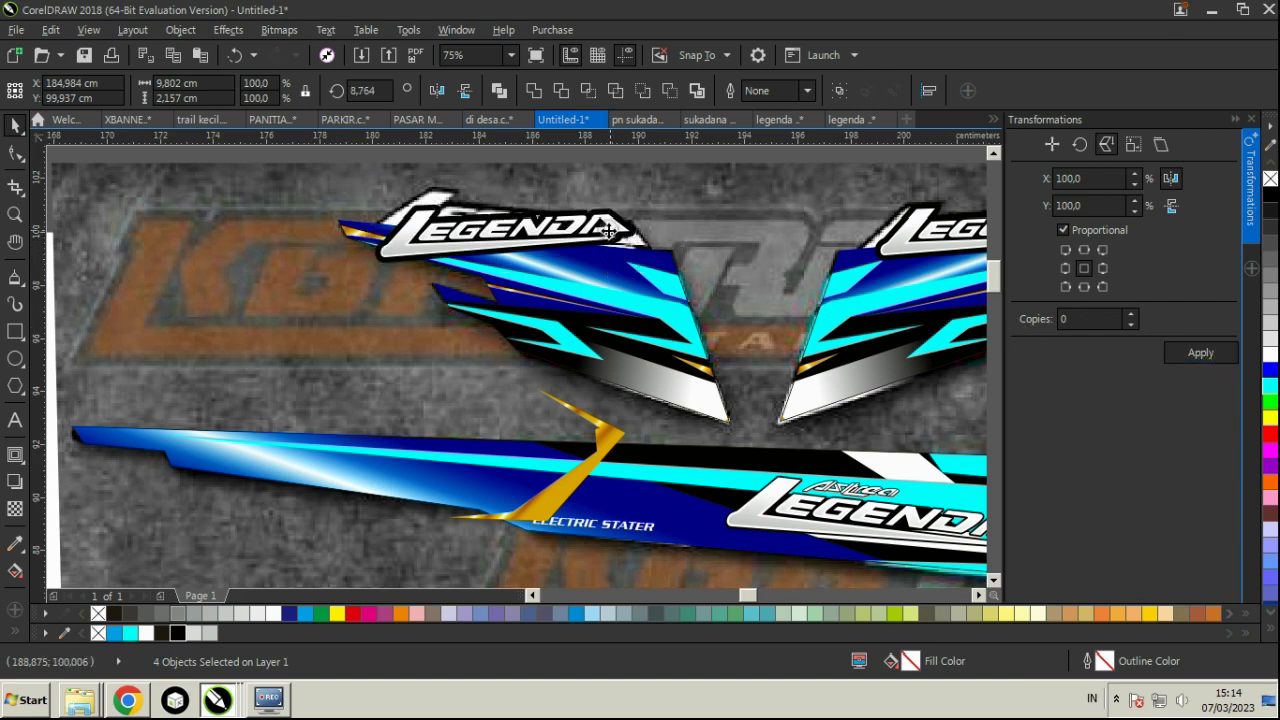
- Rotate the LEGENDA lettering to 357.243° and position it over the left upper decal's reference lettering
{"action": "left_click_drag", "start_coordinate": [644, 194], "coordinate": [606, 228]}
{"action": "scroll", "coordinate": [607, 232], "scroll_direction": "up", "scroll_amount": 2}
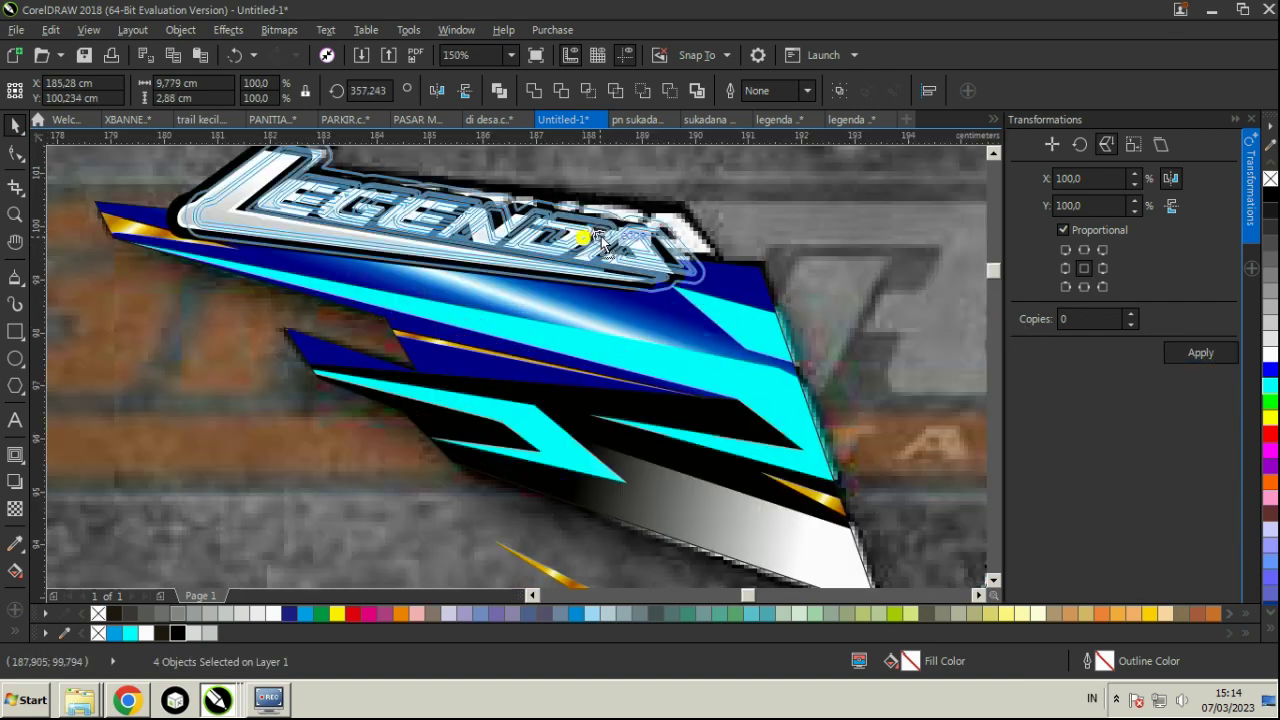
{"action": "scroll", "coordinate": [445, 275], "scroll_direction": "down", "scroll_amount": 2}
{"action": "left_click", "coordinate": [445, 214]}
- Save the drawing as legenda in CDR format in the 03 maret folder
{"action": "scroll", "coordinate": [445, 214], "scroll_direction": "down", "scroll_amount": 1}
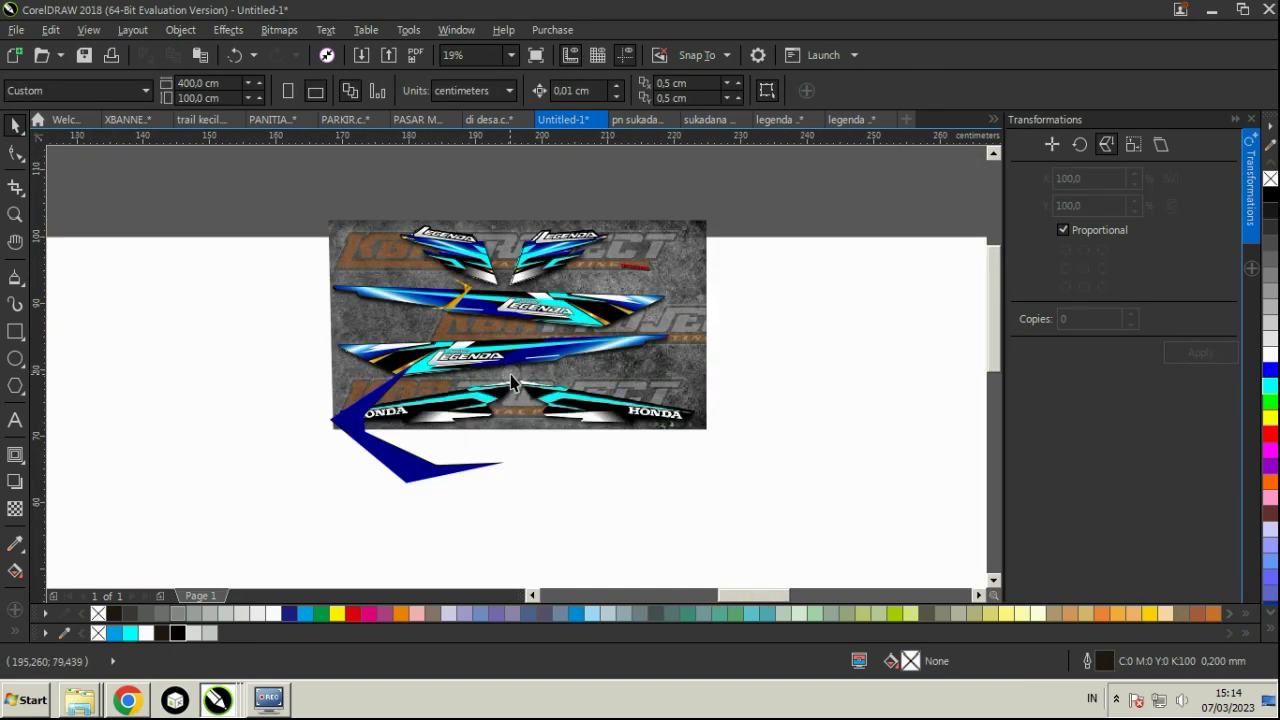
{"action": "scroll", "coordinate": [514, 396], "scroll_direction": "up", "scroll_amount": 1}
{"action": "key", "text": "ctrl+s"}
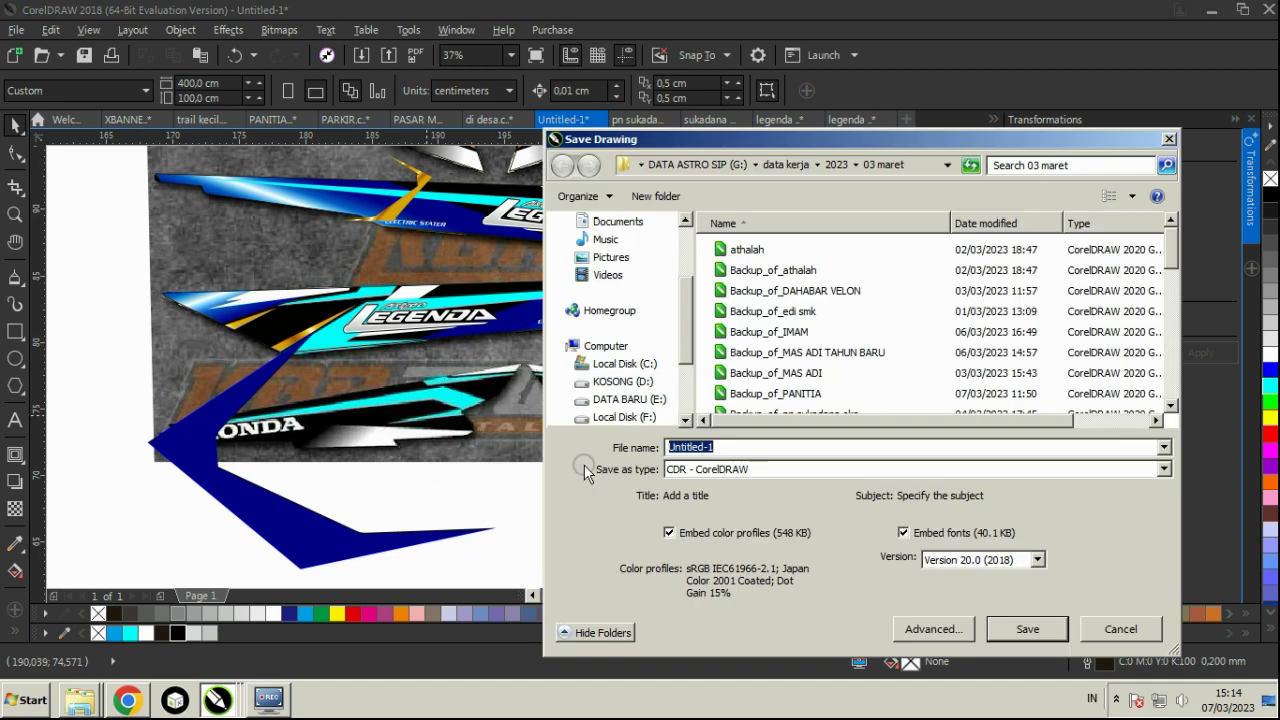
{"action": "type", "text": "legenda"}
{"action": "key", "text": "Return"}
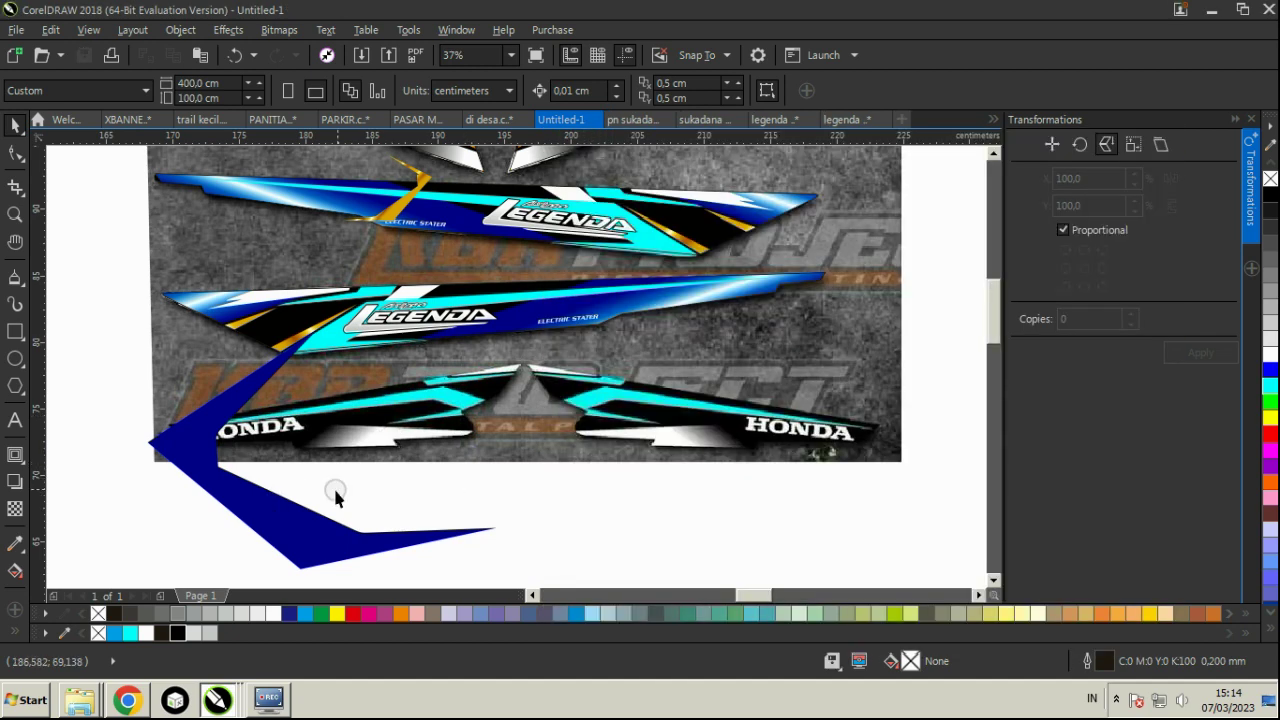
- Trace the closed outer contour of the left HONDA decal, about 26.6 by 6.5 cm
{"action": "scroll", "coordinate": [295, 500], "scroll_direction": "up", "scroll_amount": 1}
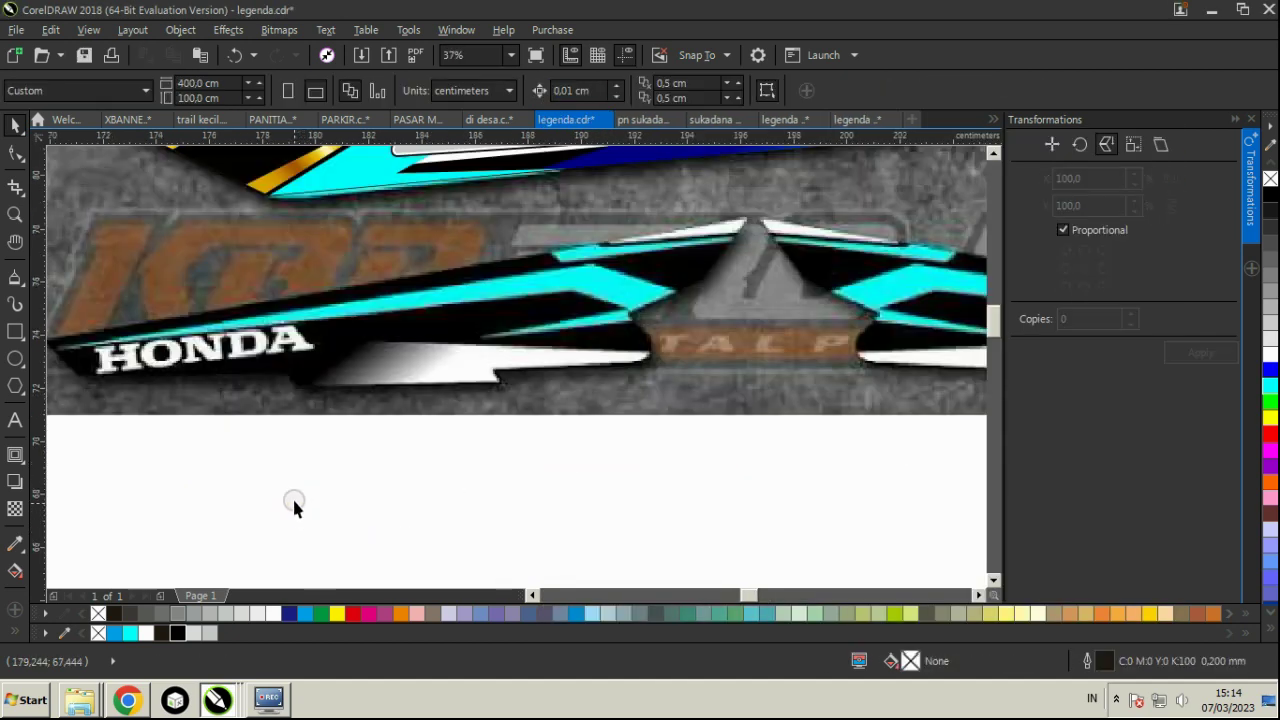
{"action": "left_click", "coordinate": [14, 287]}
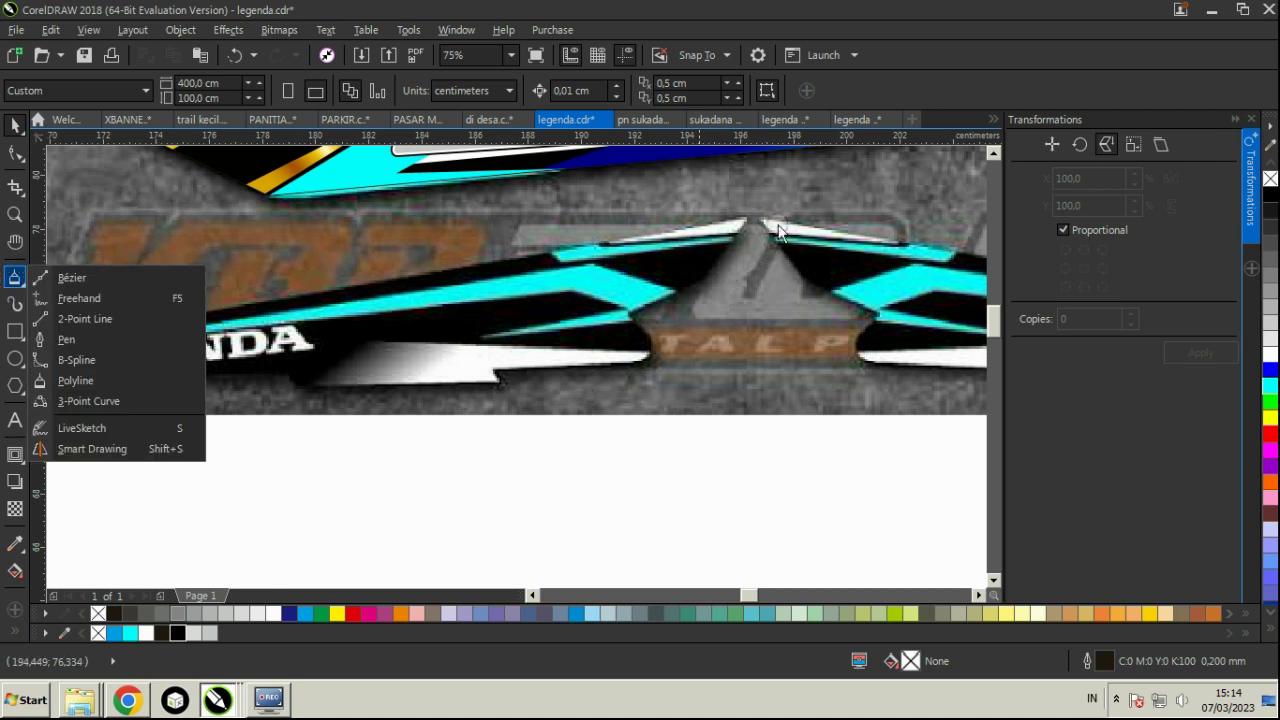
{"action": "left_click", "coordinate": [20, 276]}
{"action": "left_click", "coordinate": [746, 222]}
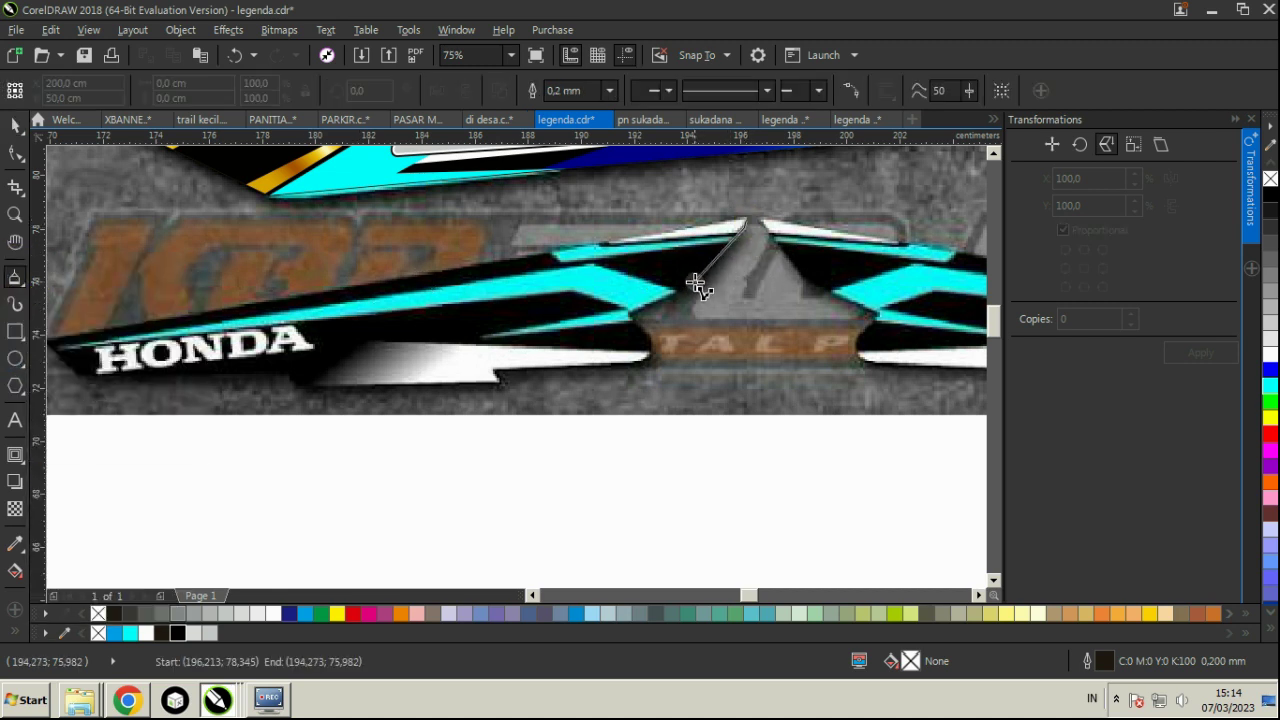
{"action": "left_click", "coordinate": [625, 313]}
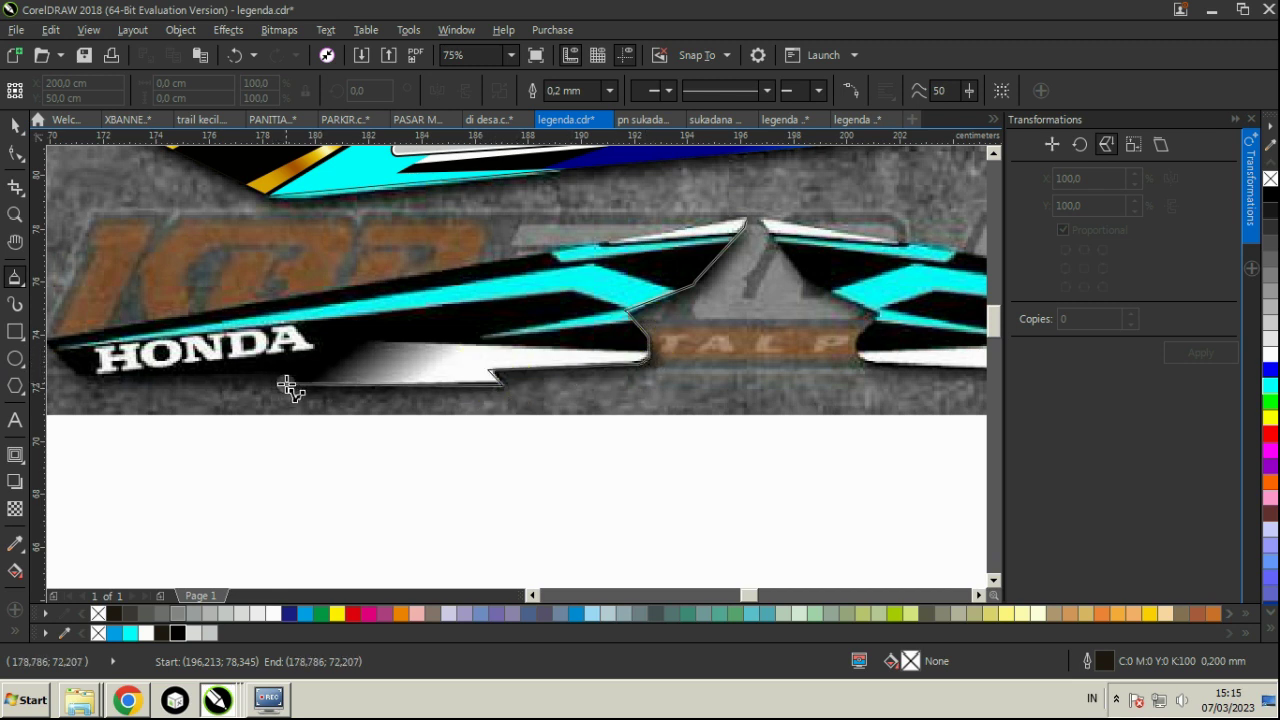
{"action": "scroll", "coordinate": [88, 380], "scroll_direction": "left", "scroll_amount": 1}
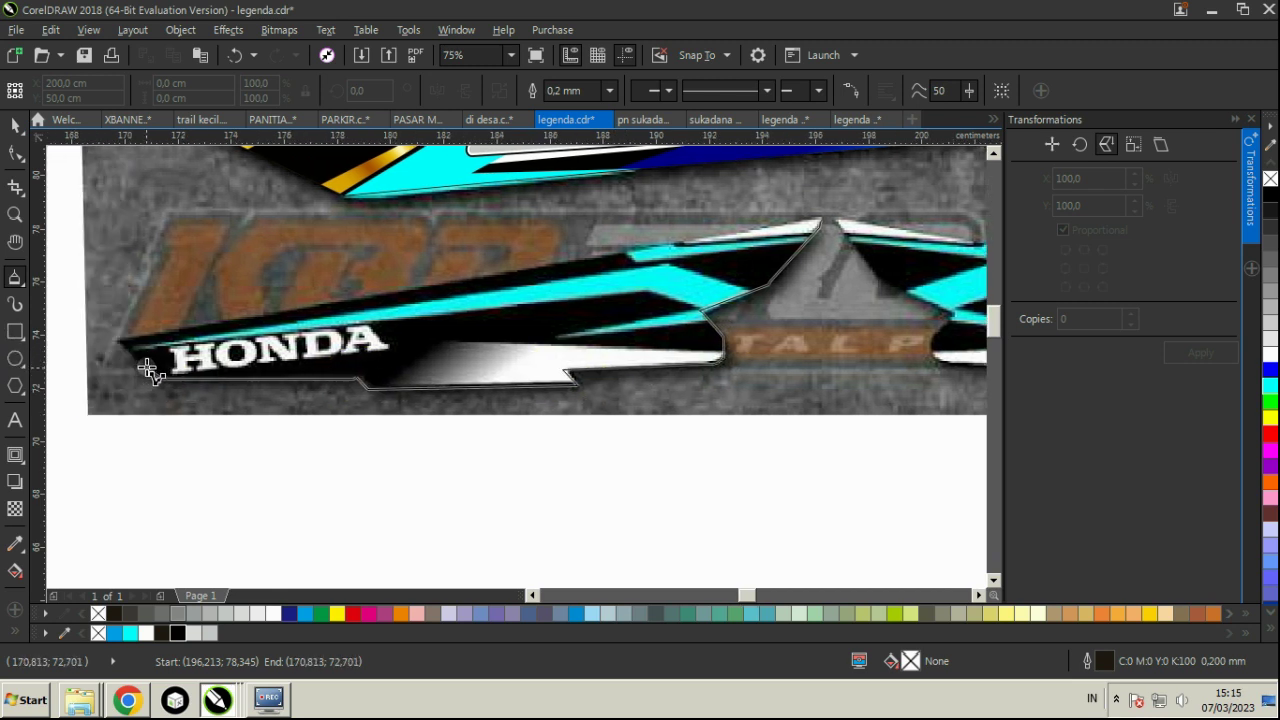
{"action": "left_click", "coordinate": [122, 341]}
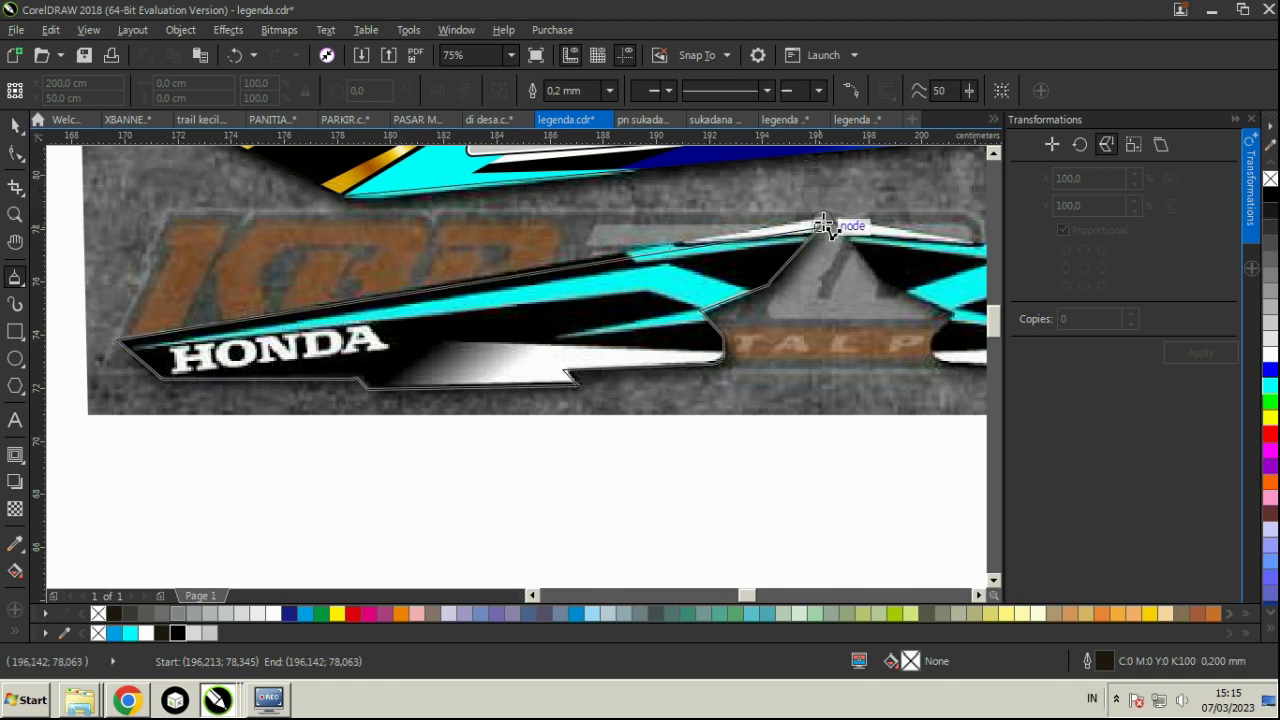
{"action": "double_click", "coordinate": [822, 224]}
- Remove the surplus end nodes at the HONDA decal contour's upper tip so both edges meet in one point
{"action": "scroll", "coordinate": [822, 222], "scroll_direction": "up", "scroll_amount": 2}
{"action": "left_click", "coordinate": [17, 150]}
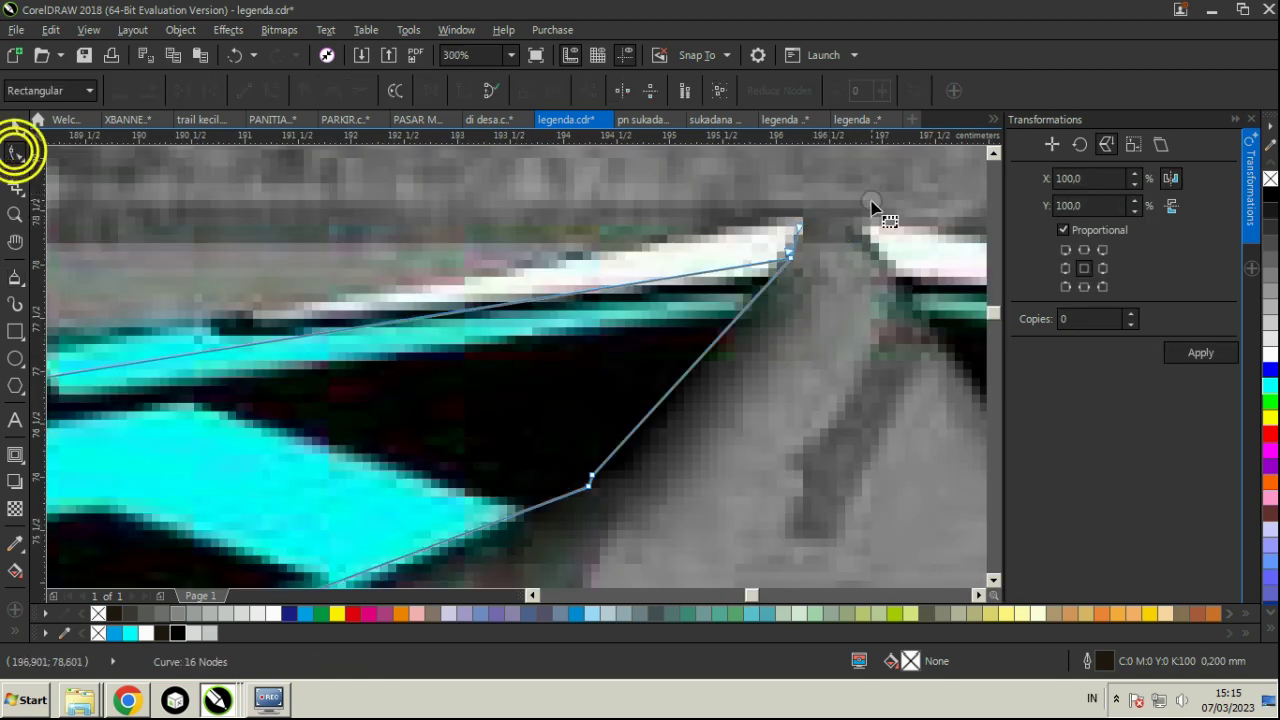
{"action": "scroll", "coordinate": [877, 210], "scroll_direction": "up", "scroll_amount": 2}
{"action": "left_click", "coordinate": [926, 321]}
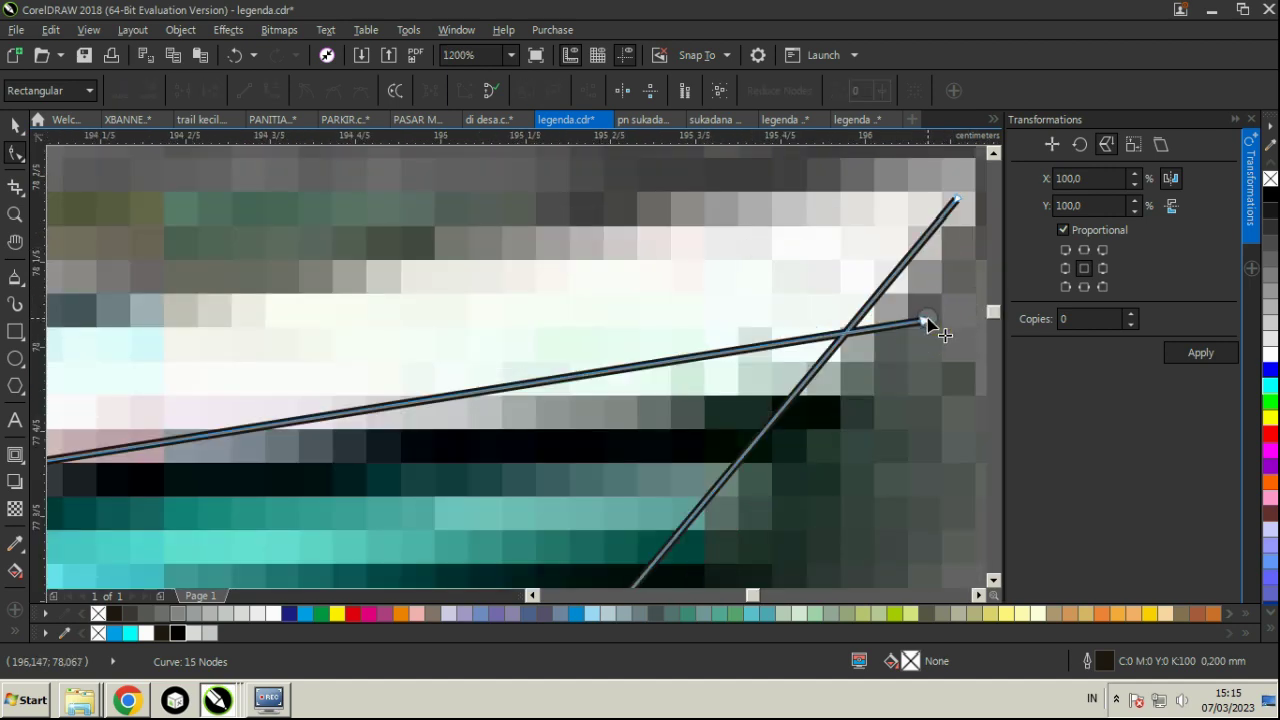
{"action": "double_click", "coordinate": [926, 321]}
{"action": "scroll", "coordinate": [962, 205], "scroll_direction": "down", "scroll_amount": 2}
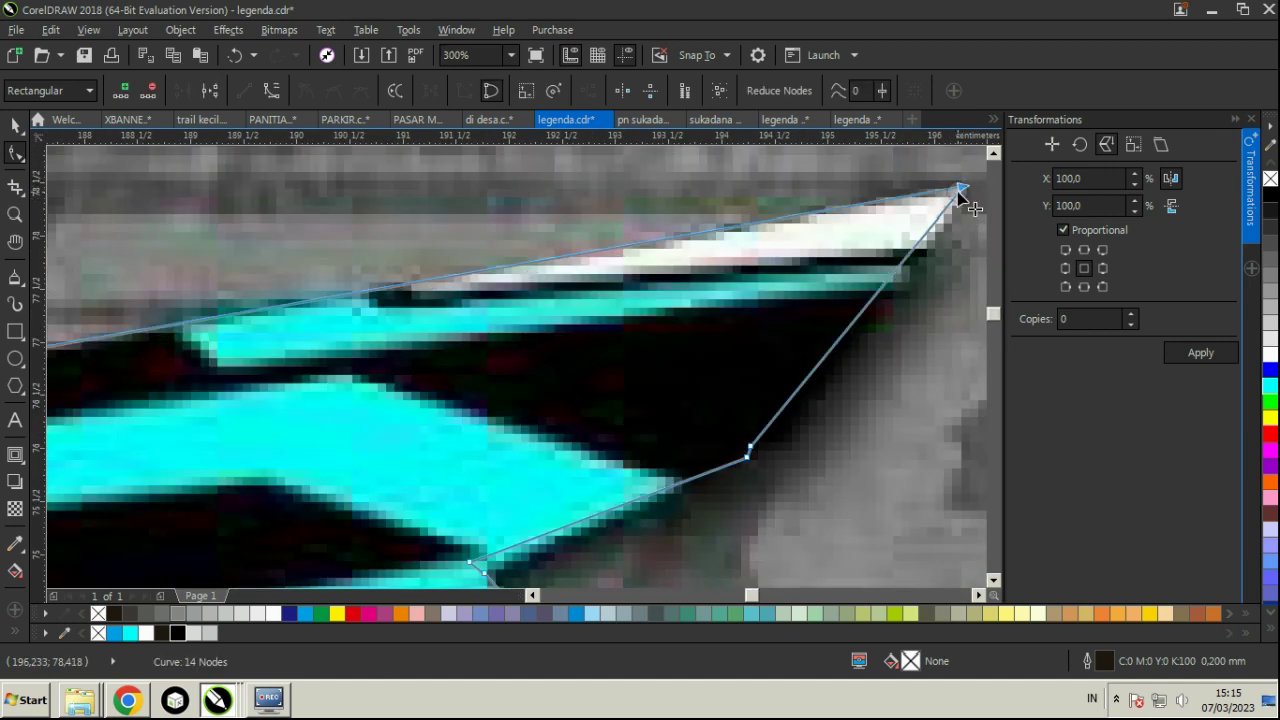
{"action": "scroll", "coordinate": [957, 192], "scroll_direction": "down", "scroll_amount": 2}
- Trace the left HONDA decal's long arrow-shaped stripe, about 25 by 3.3 cm, and fill it with Cyan (#00FFFF) without an outline
{"action": "left_click", "coordinate": [15, 283]}
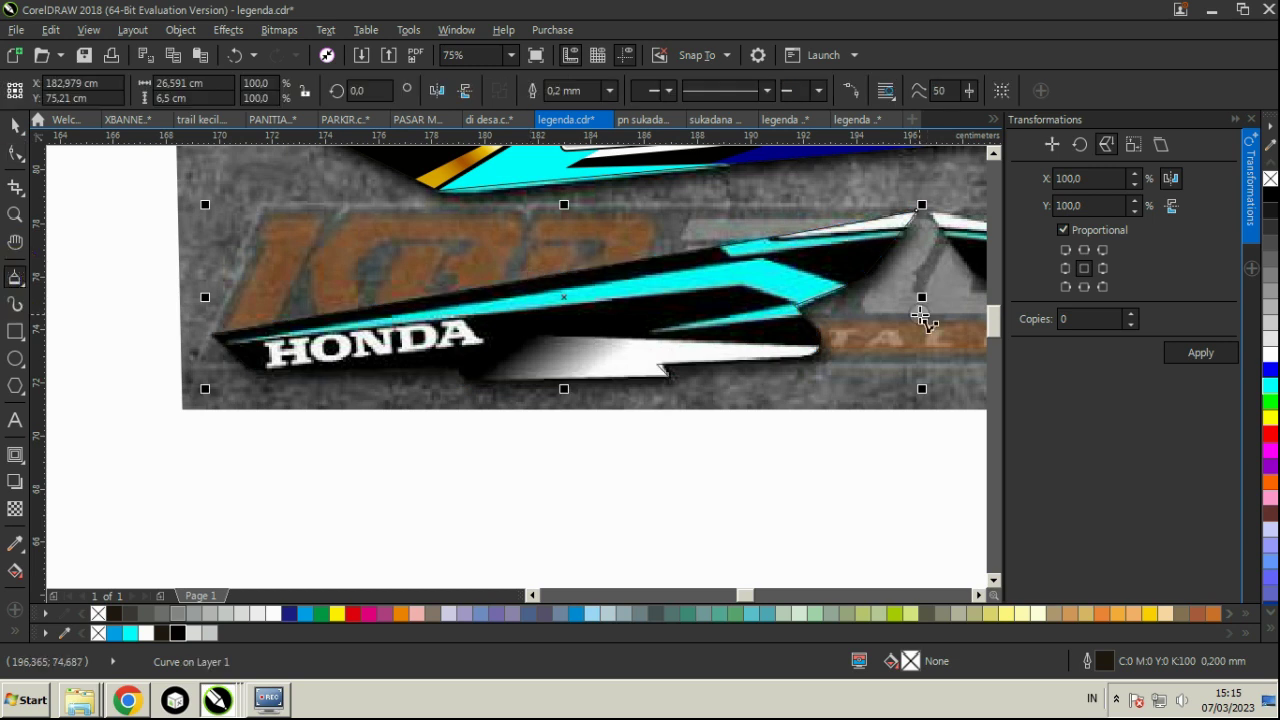
{"action": "left_click", "coordinate": [763, 258]}
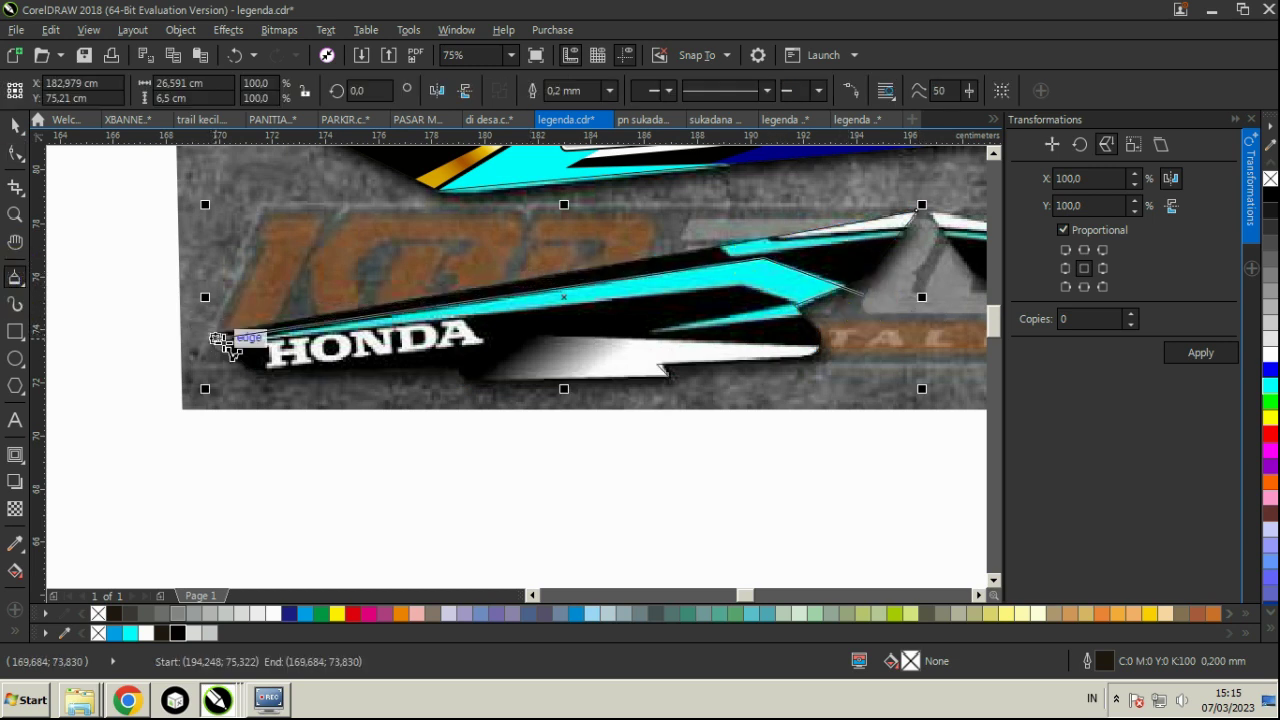
{"action": "left_click", "coordinate": [226, 343]}
{"action": "left_click", "coordinate": [743, 286]}
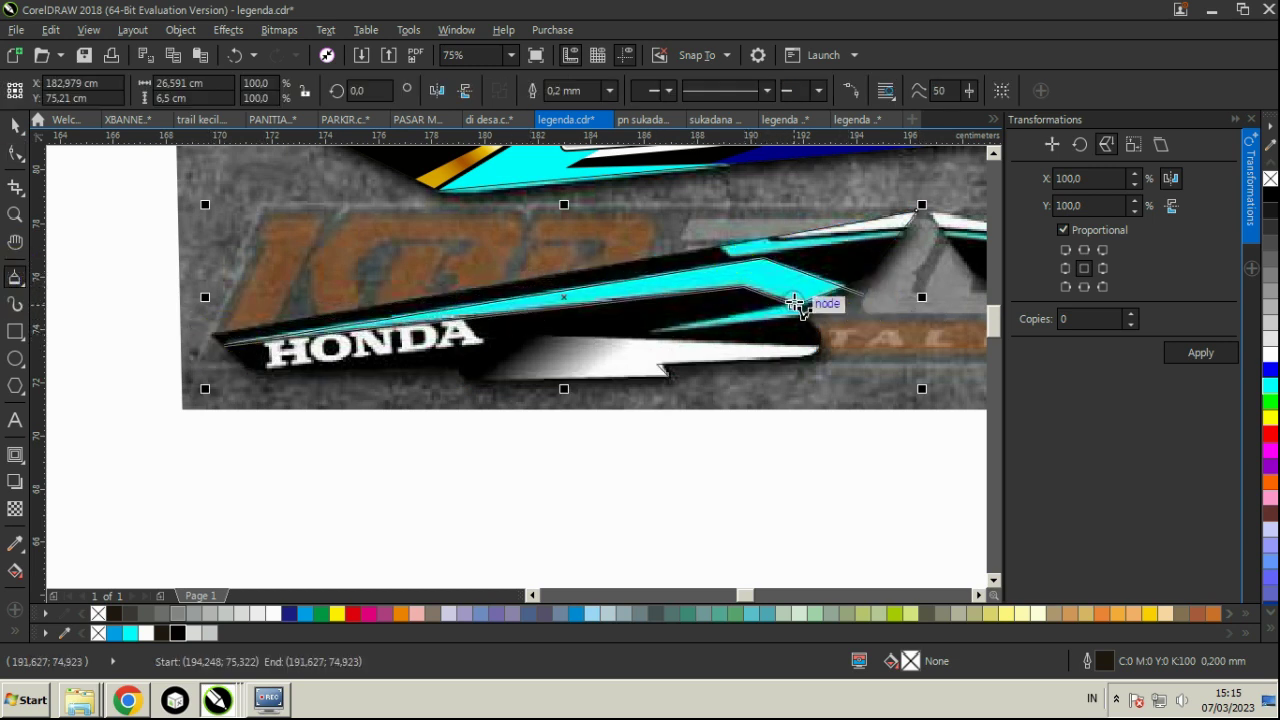
{"action": "left_click", "coordinate": [798, 305]}
{"action": "left_click", "coordinate": [650, 330]}
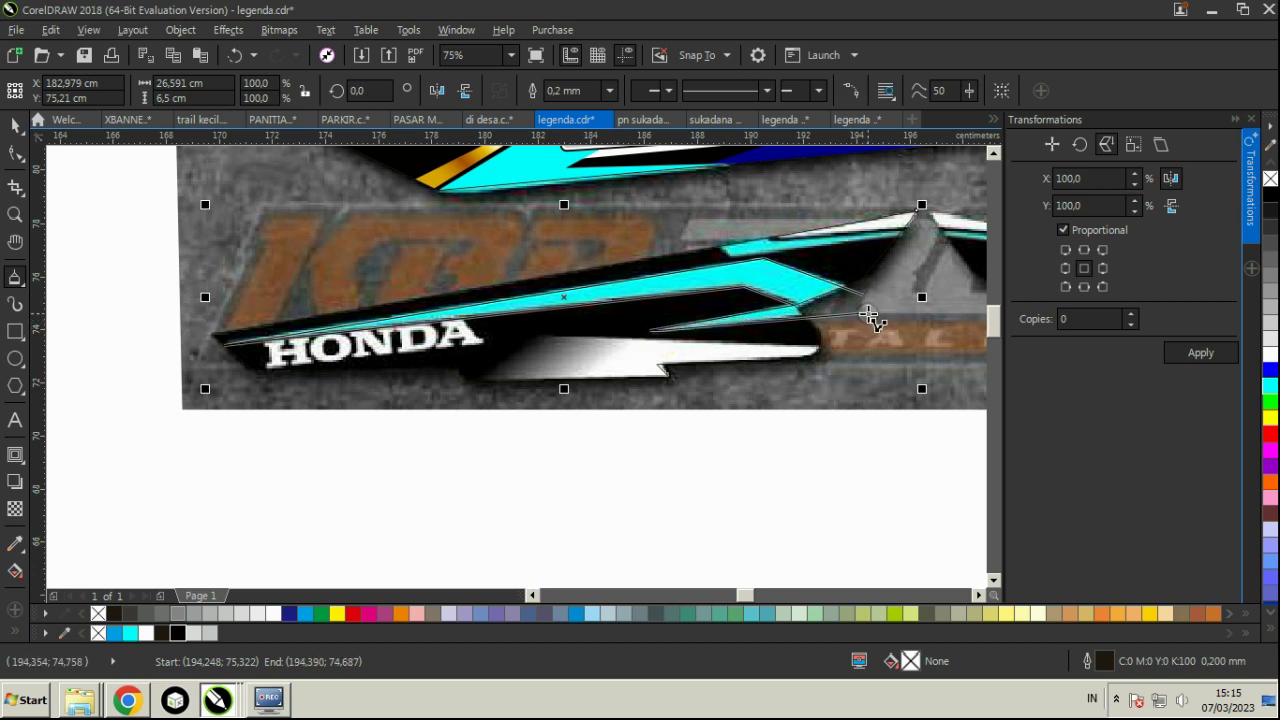
{"action": "left_click", "coordinate": [862, 294]}
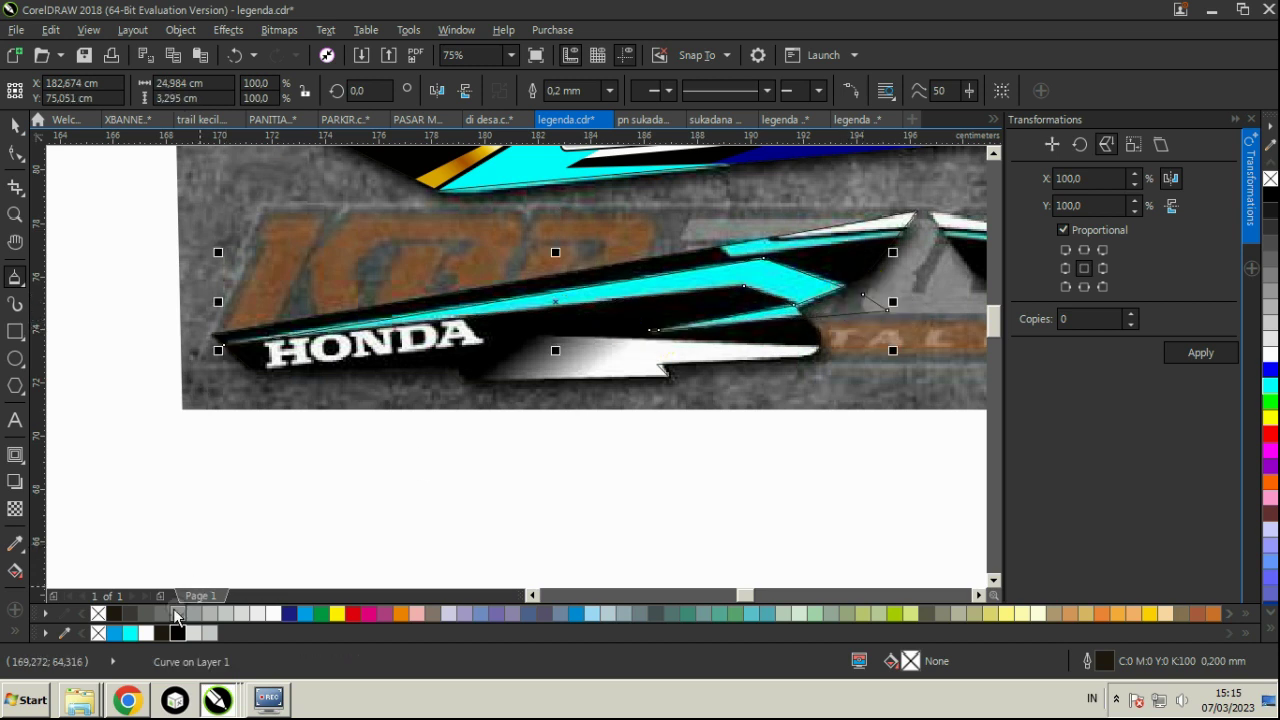
{"action": "left_click", "coordinate": [141, 634]}
{"action": "right_click", "coordinate": [98, 613]}
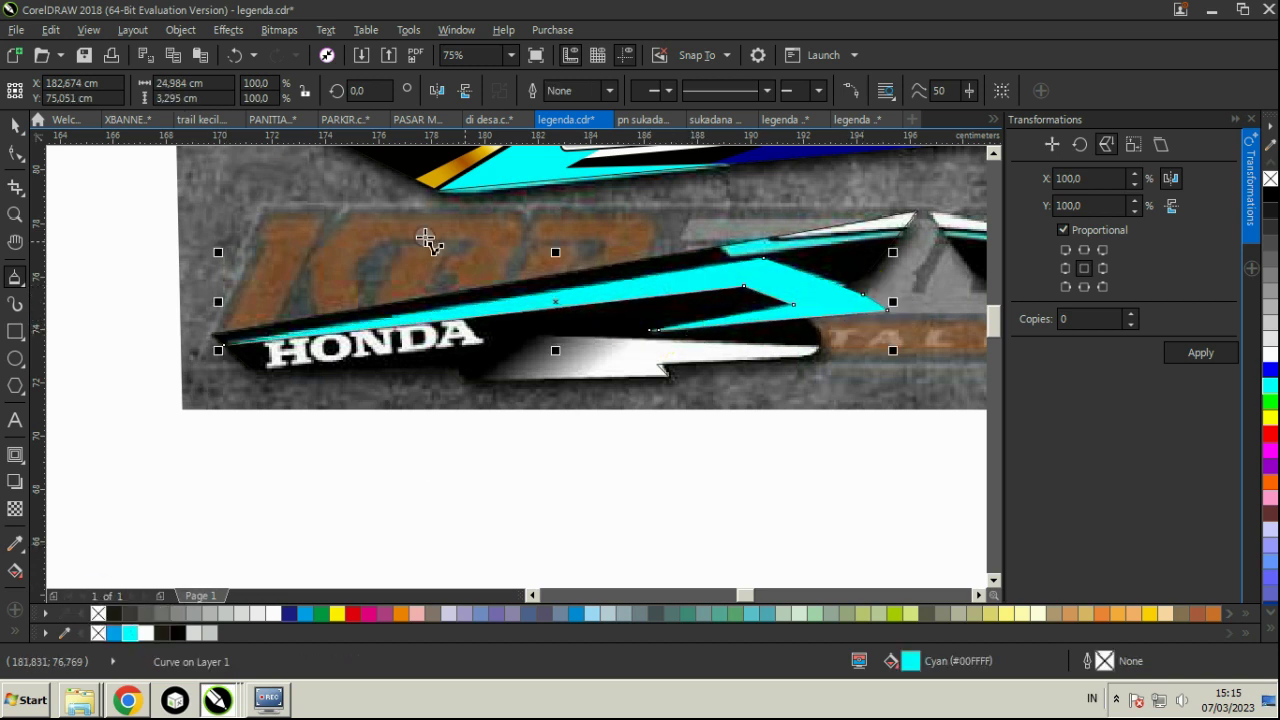
- Trace the short upper stripe of the left HONDA decal, about 8.3 by 1.2 cm, and fill it with cyan without an outline
{"action": "scroll", "coordinate": [435, 222], "scroll_direction": "down", "scroll_amount": 1}
{"action": "scroll", "coordinate": [691, 206], "scroll_direction": "up", "scroll_amount": 2}
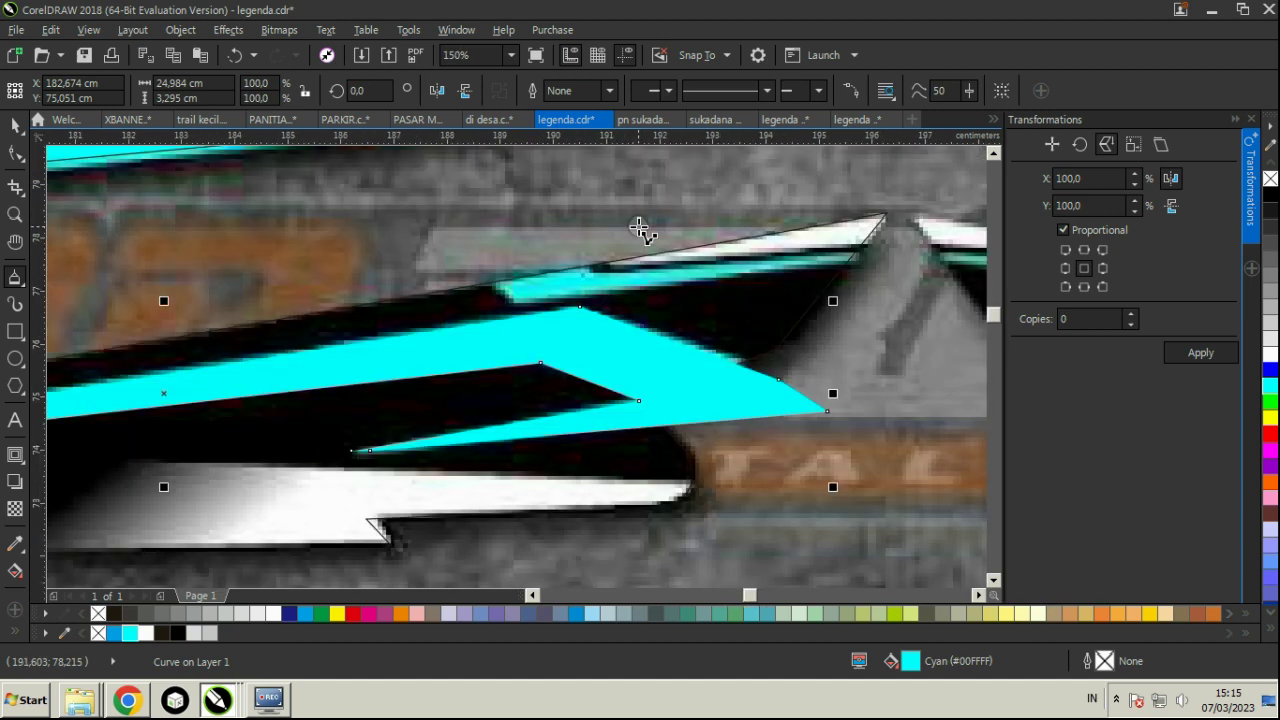
{"action": "left_click", "coordinate": [574, 244]}
{"action": "left_click", "coordinate": [914, 251]}
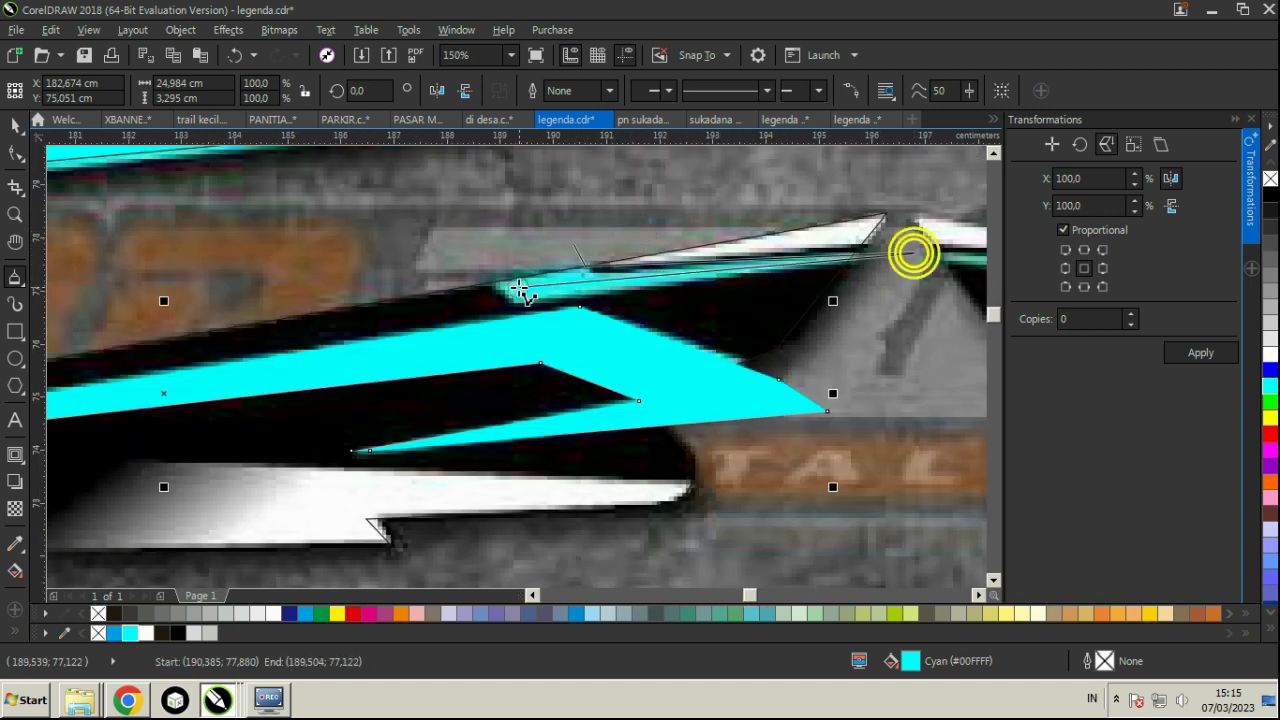
{"action": "left_click", "coordinate": [473, 272]}
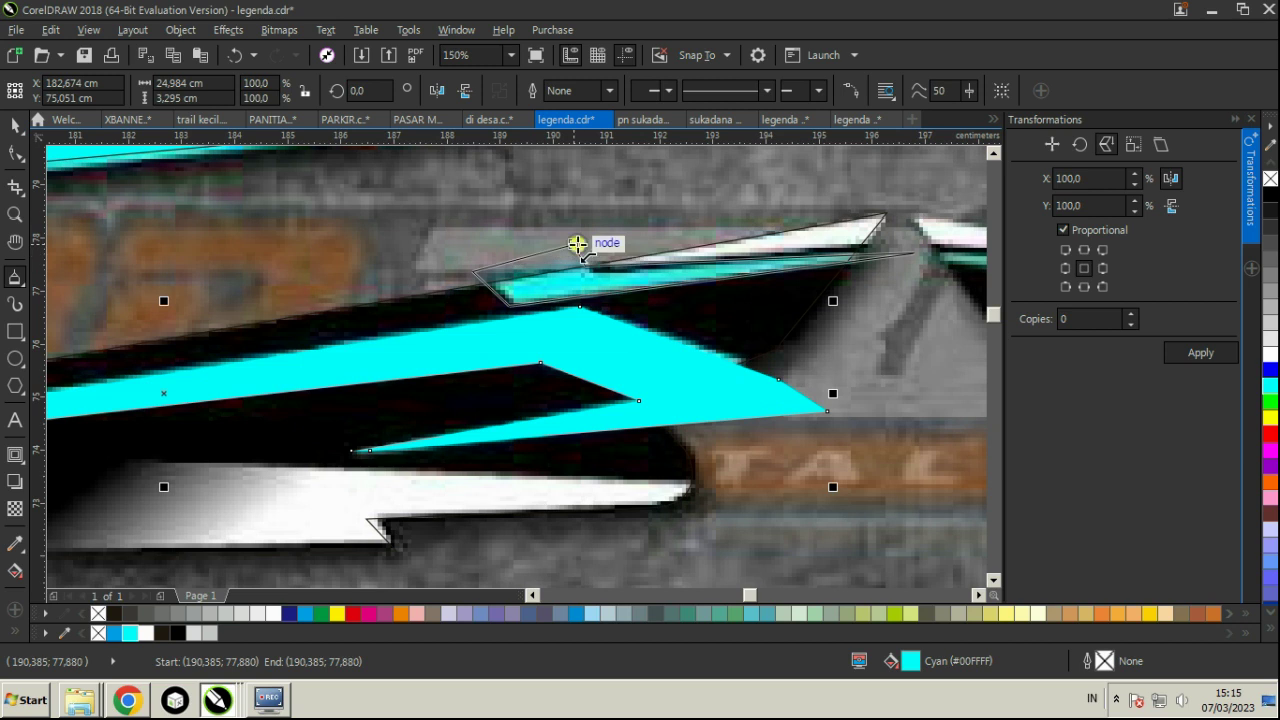
{"action": "left_click", "coordinate": [577, 244]}
{"action": "left_click", "coordinate": [132, 633]}
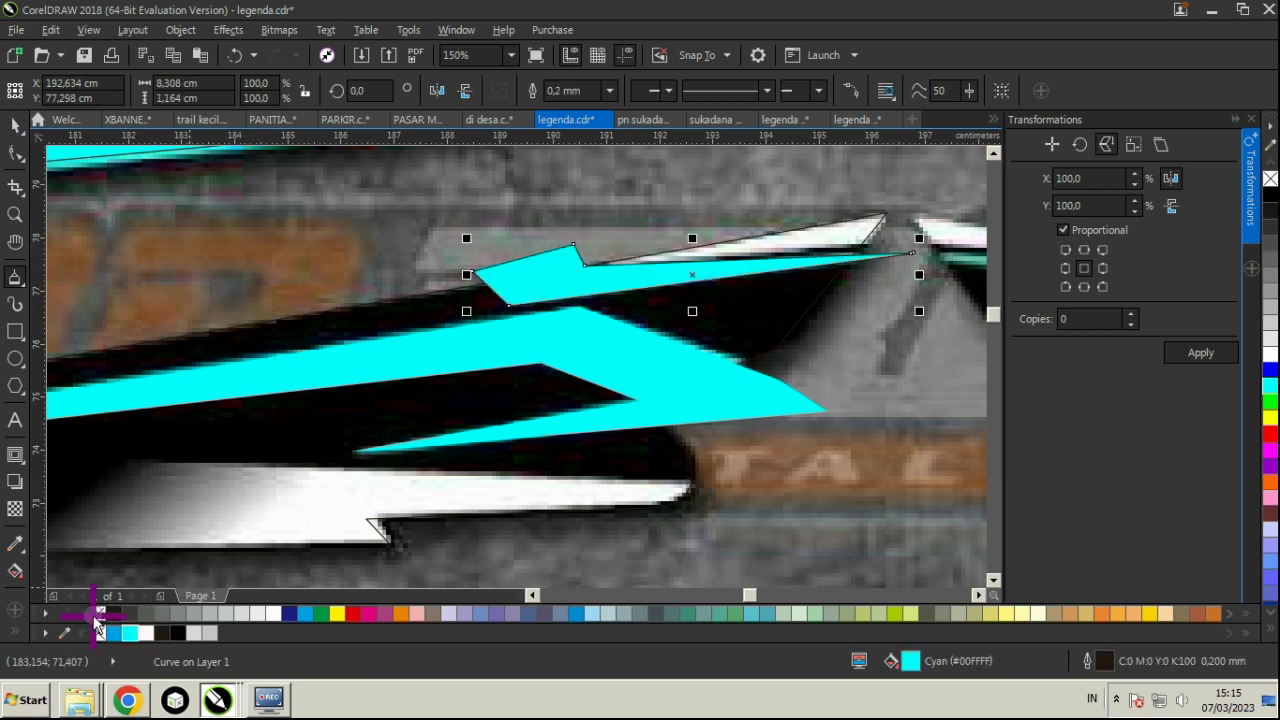
{"action": "right_click", "coordinate": [97, 616]}
- Draw a wedge about 6.4 by 1.7 cm over the left HONDA decal's upper tip and fill it white, C0 M0 Y0 K0, without an outline
{"action": "left_click", "coordinate": [873, 239]}
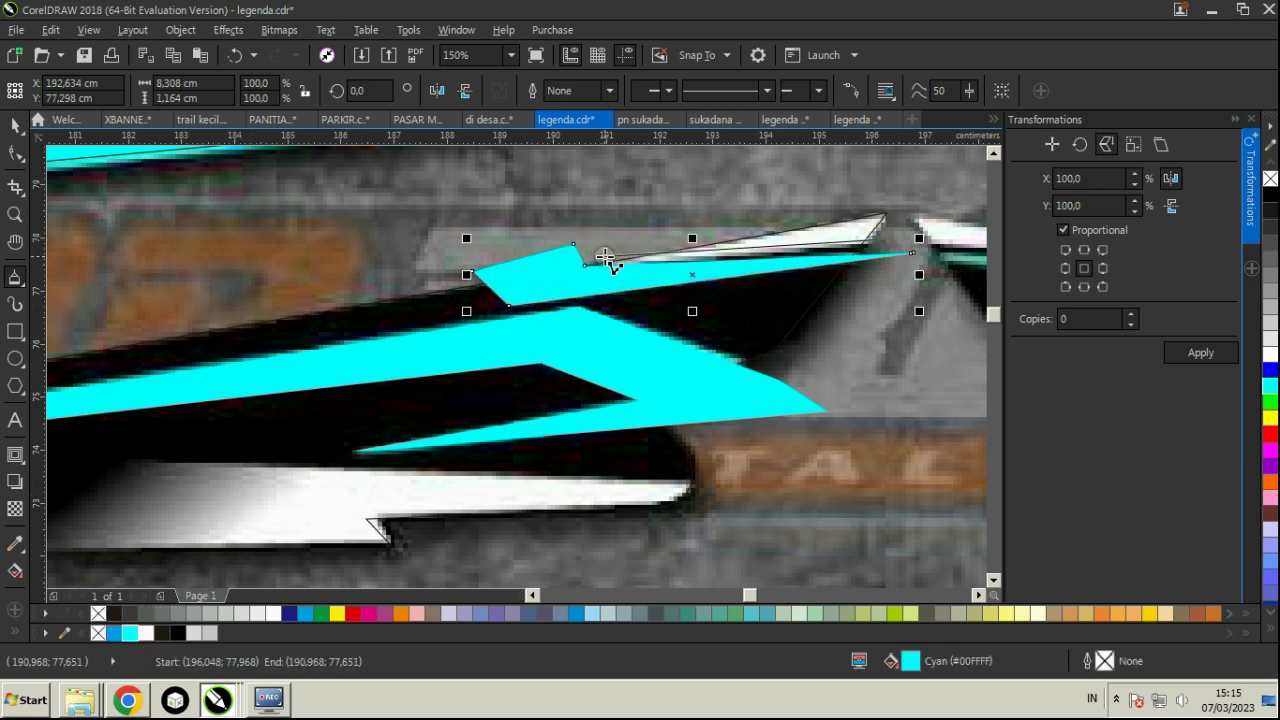
{"action": "left_click", "coordinate": [878, 240]}
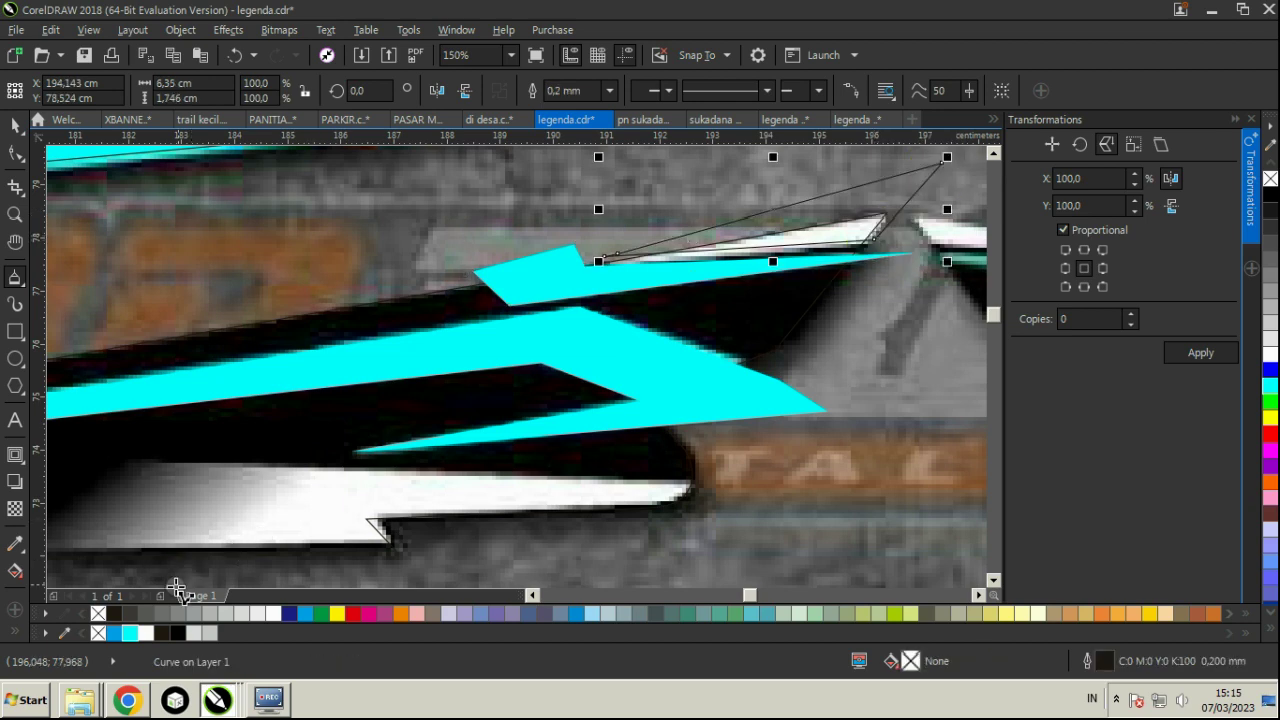
{"action": "left_click", "coordinate": [272, 614]}
{"action": "right_click", "coordinate": [97, 613]}
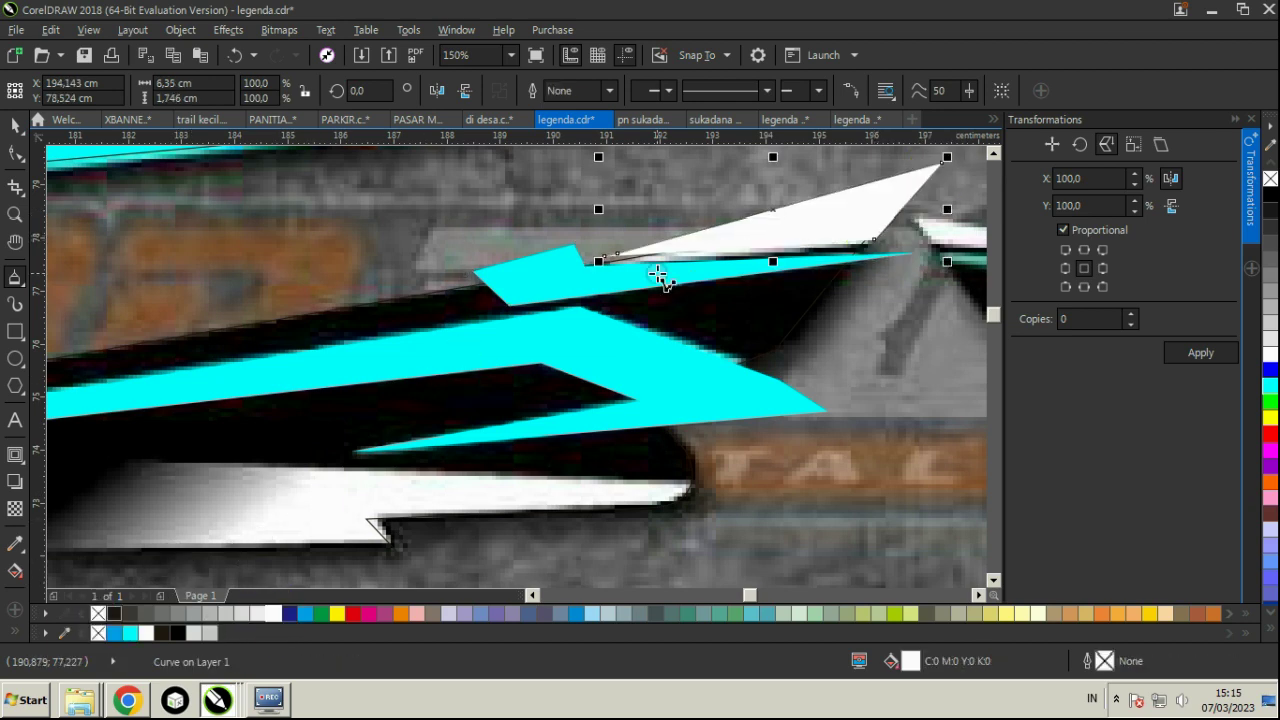
- Draw a closed shape about 20 by 3.5 cm over the left HONDA decal's lower white stripe and fill it white without an outline
{"action": "scroll", "coordinate": [571, 386], "scroll_direction": "down", "scroll_amount": 2}
{"action": "scroll", "coordinate": [930, 288], "scroll_direction": "up", "scroll_amount": 1}
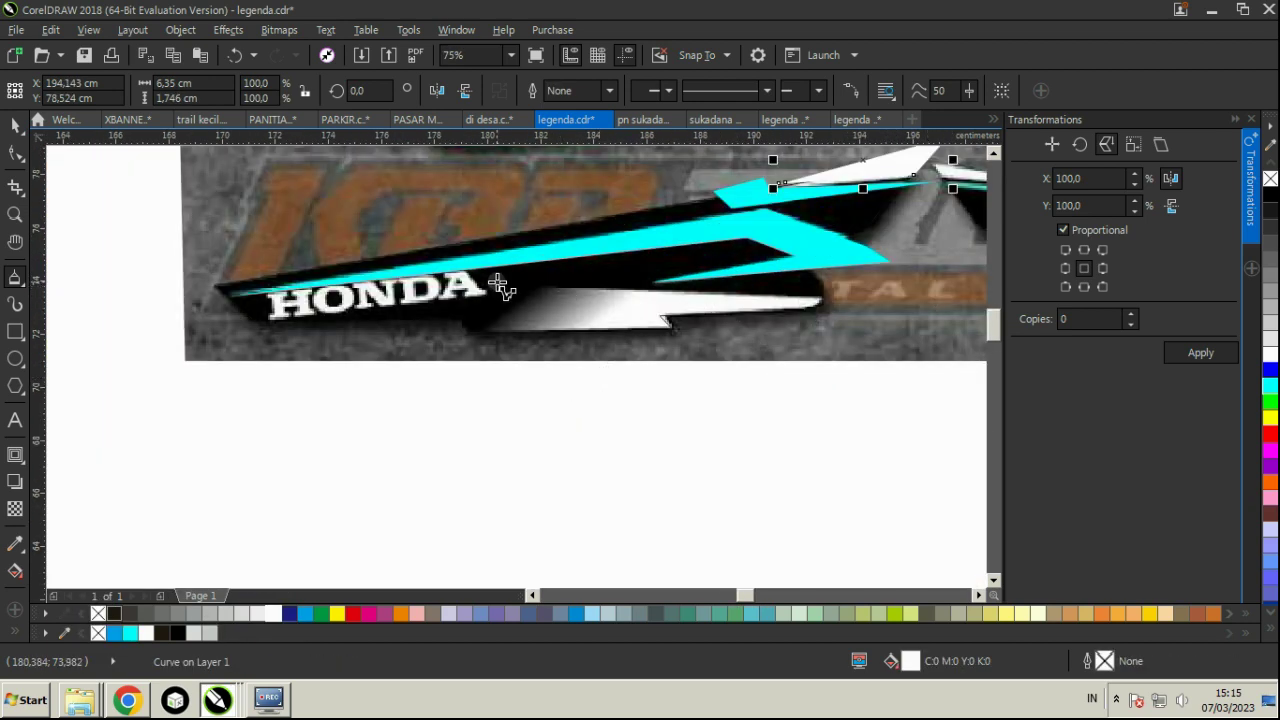
{"action": "left_click", "coordinate": [837, 298]}
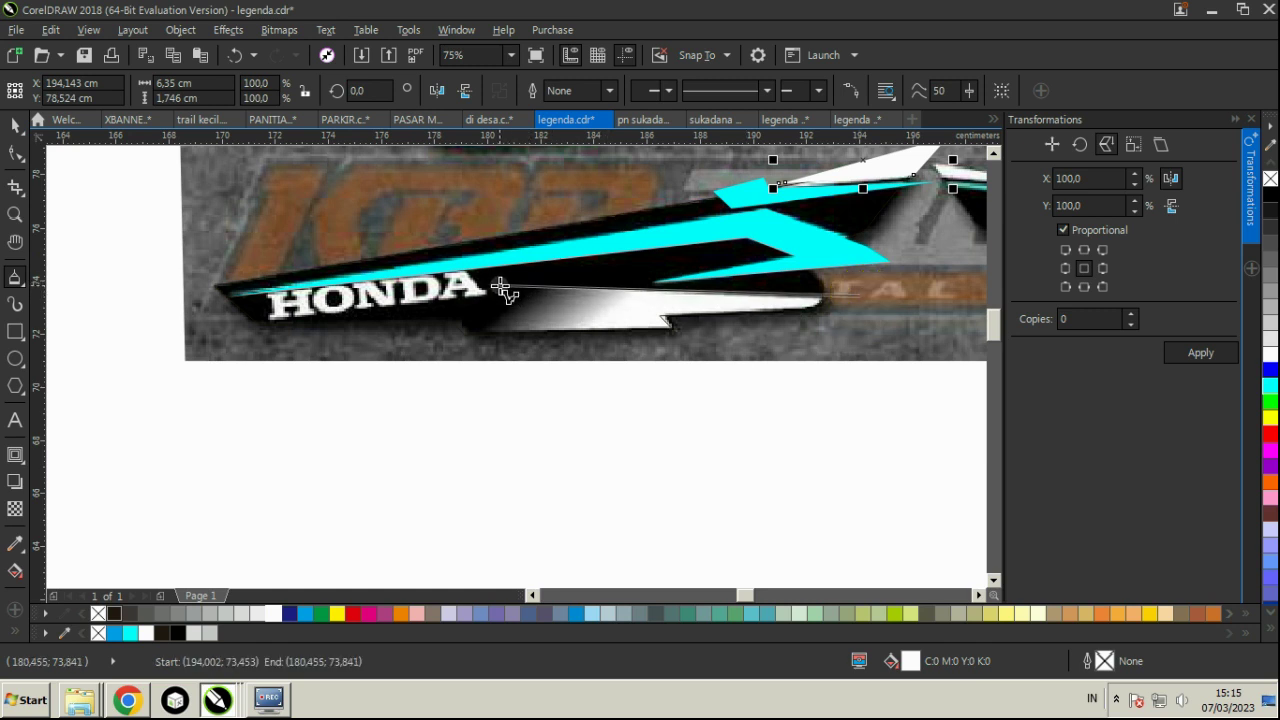
{"action": "left_click", "coordinate": [500, 288]}
{"action": "left_click", "coordinate": [363, 351]}
{"action": "left_click", "coordinate": [755, 377]}
{"action": "left_click", "coordinate": [893, 348]}
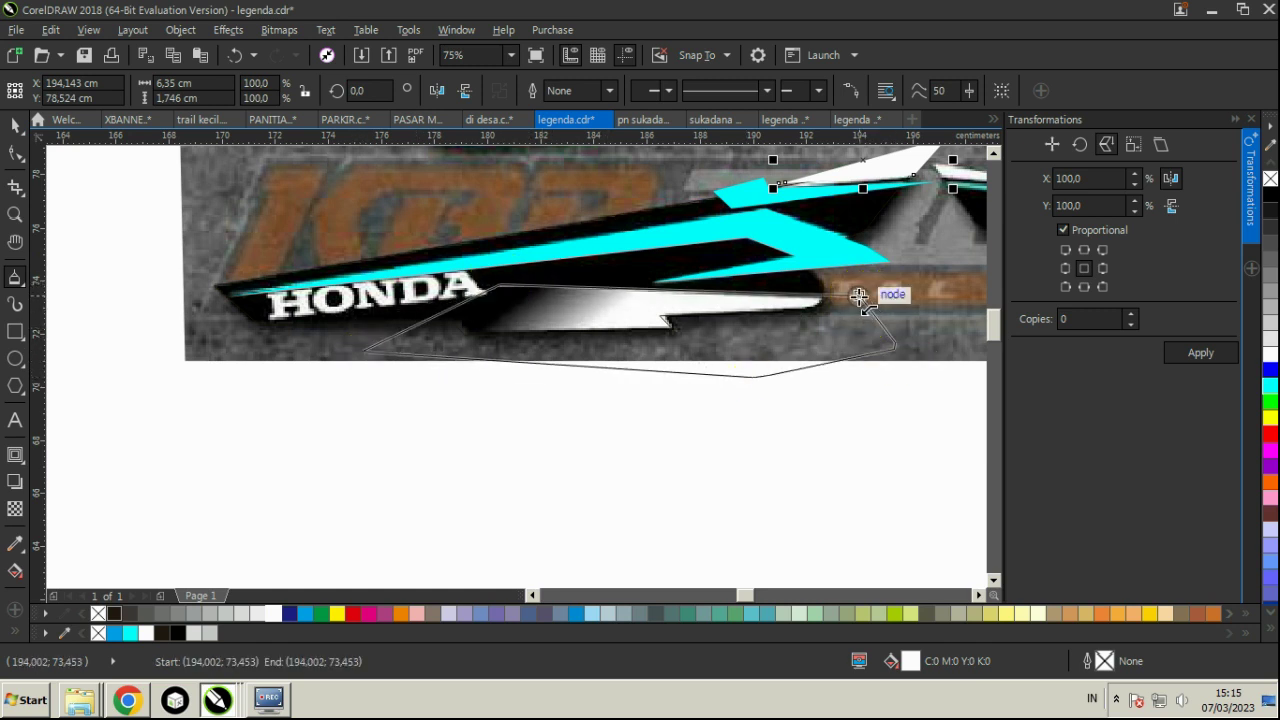
{"action": "left_click", "coordinate": [858, 296]}
{"action": "left_click", "coordinate": [14, 122]}
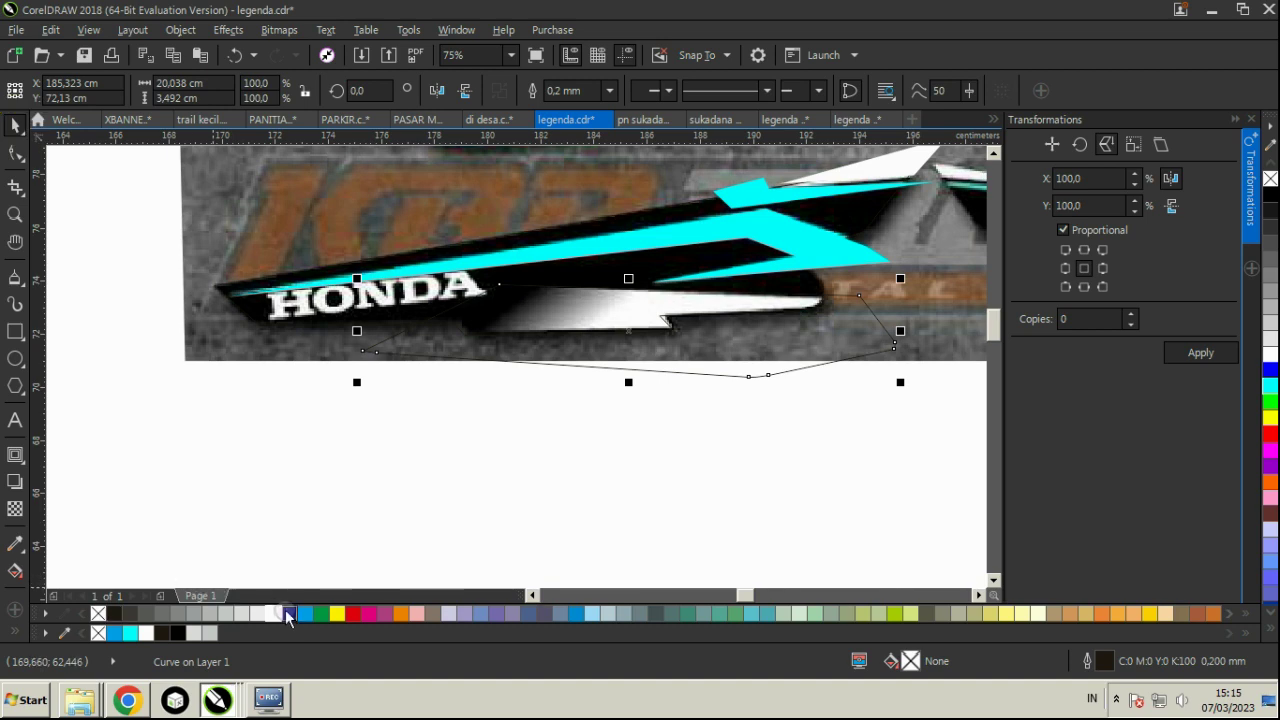
{"action": "left_click", "coordinate": [285, 613]}
{"action": "right_click", "coordinate": [97, 613]}
- Apply a linear transparency to the new white shape so it fades out toward the HONDA lettering
{"action": "left_click", "coordinate": [15, 508]}
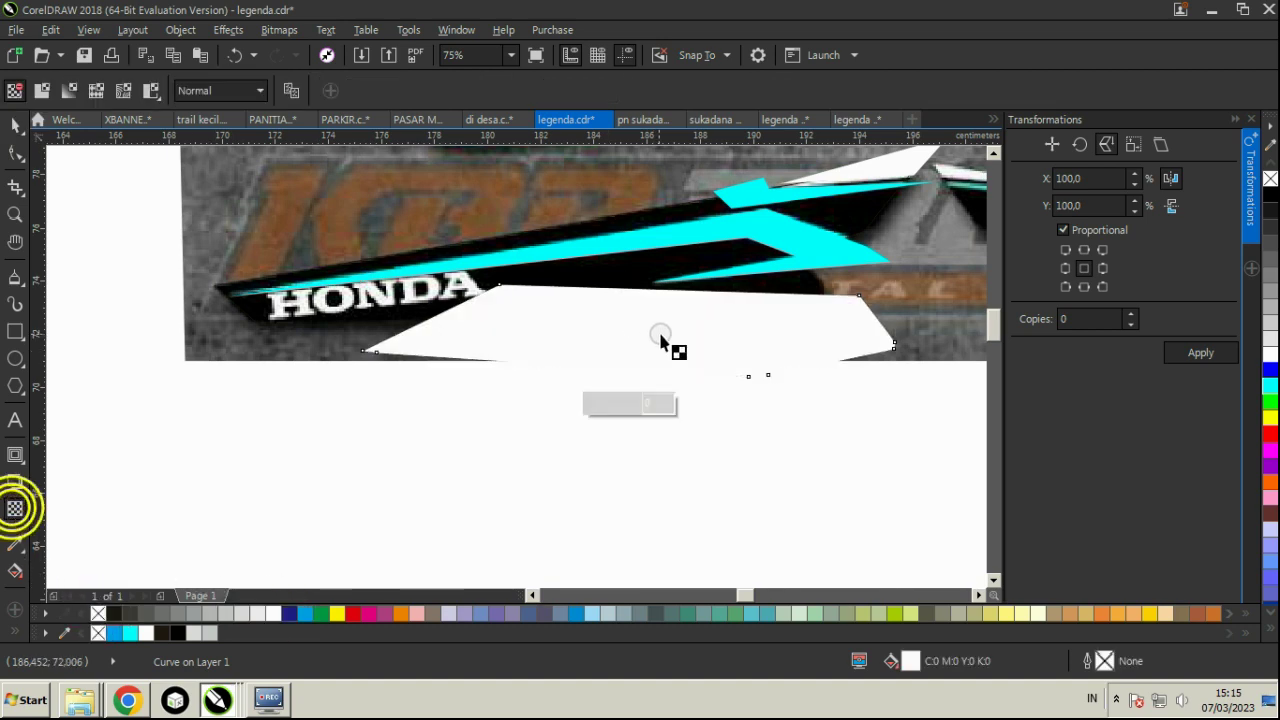
{"action": "left_click_drag", "start_coordinate": [665, 332], "coordinate": [472, 327]}
{"action": "left_click", "coordinate": [14, 126]}
- PowerClip the fading white shape, both cyan stripes and the white wedge inside the left HONDA decal's contour
{"action": "scroll", "coordinate": [178, 225], "scroll_direction": "down", "scroll_amount": 1}
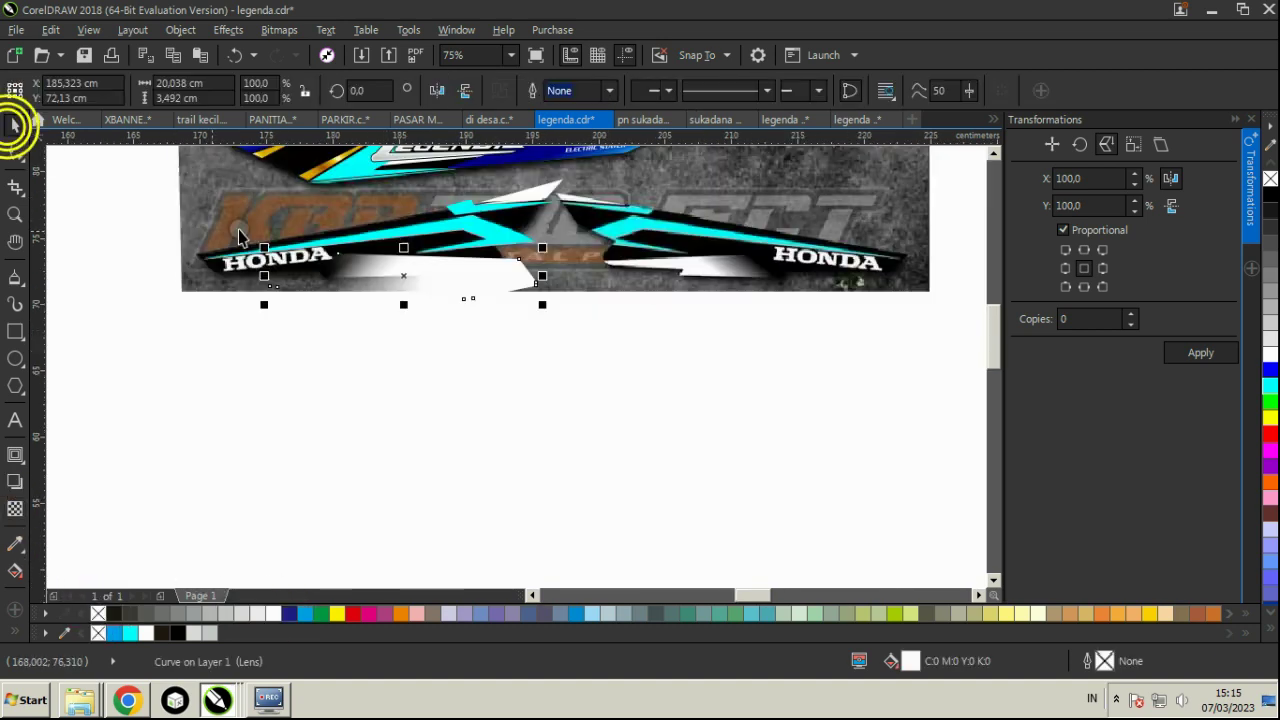
{"action": "scroll", "coordinate": [454, 215], "scroll_direction": "up", "scroll_amount": 1}
{"action": "left_click", "coordinate": [478, 236], "text": "shift"}
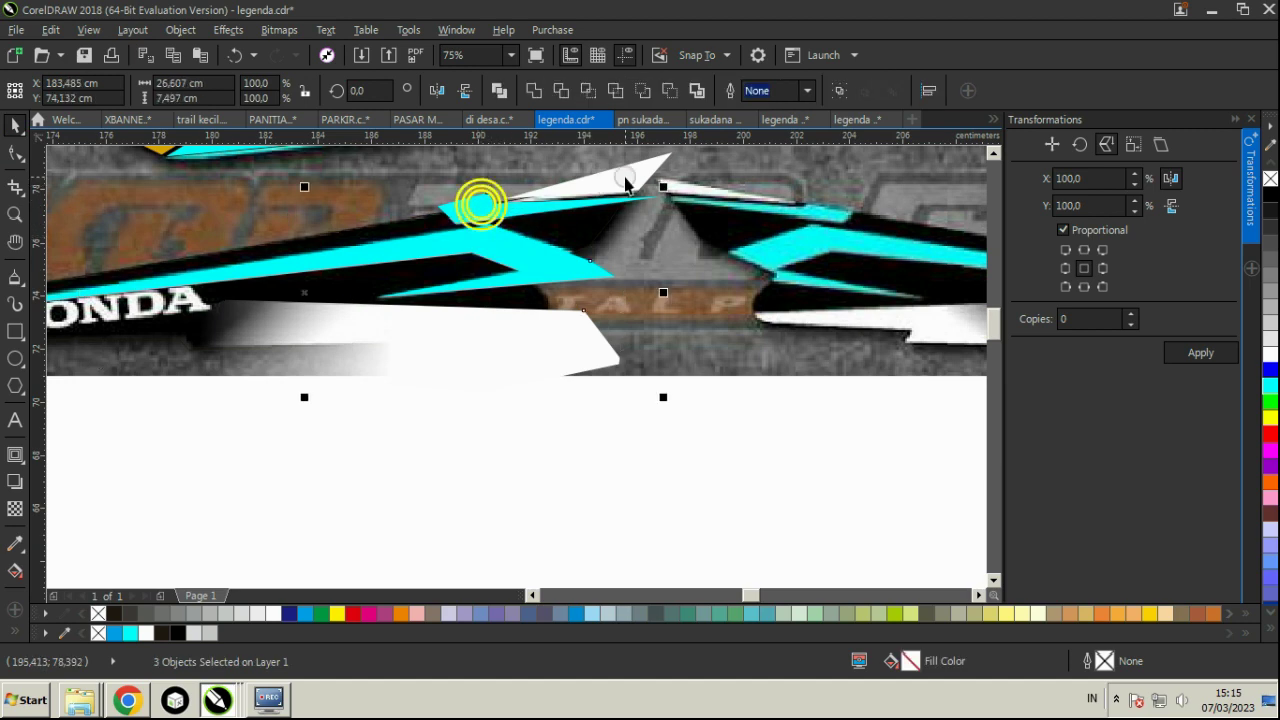
{"action": "left_click", "coordinate": [625, 183], "text": "shift"}
{"action": "left_click", "coordinate": [180, 29]}
{"action": "mouse_move", "coordinate": [274, 187]}
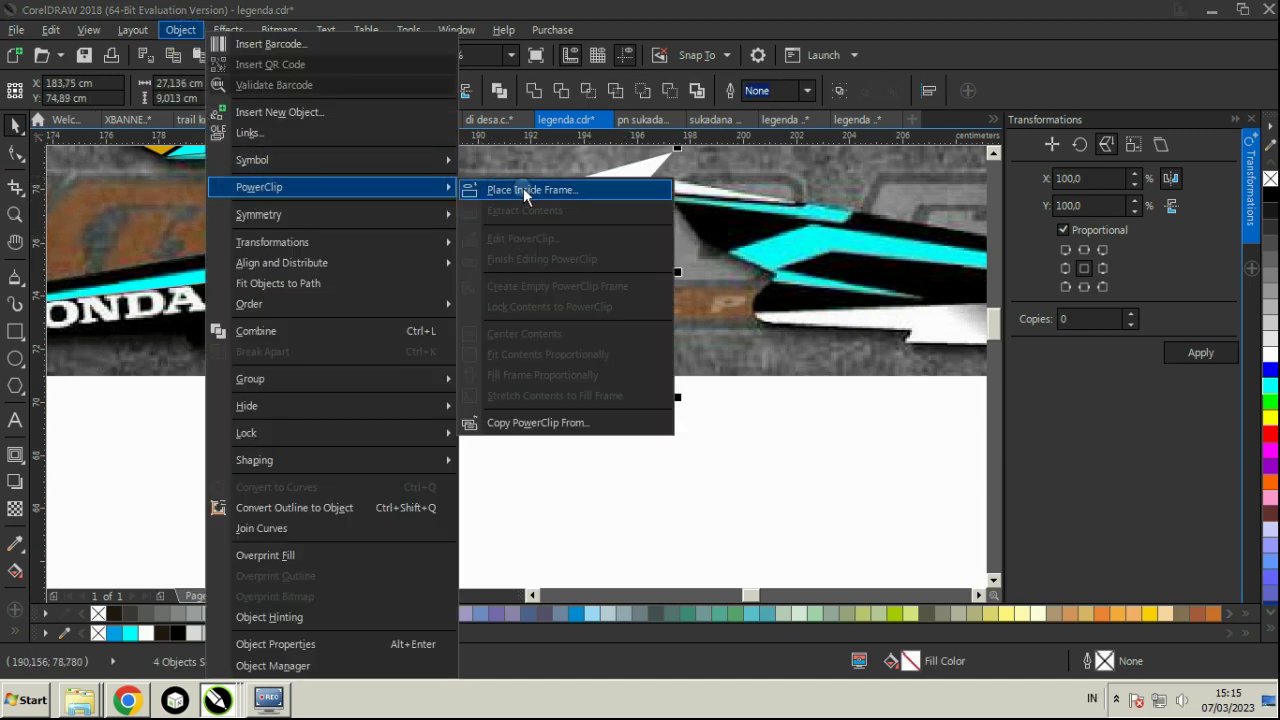
{"action": "left_click", "coordinate": [523, 189]}
{"action": "left_click", "coordinate": [323, 286]}
- Fill the left HONDA decal's contour with black, C93 M88 Y89 K80
{"action": "scroll", "coordinate": [443, 371], "scroll_direction": "down", "scroll_amount": 2}
{"action": "scroll", "coordinate": [390, 342], "scroll_direction": "up", "scroll_amount": 2}
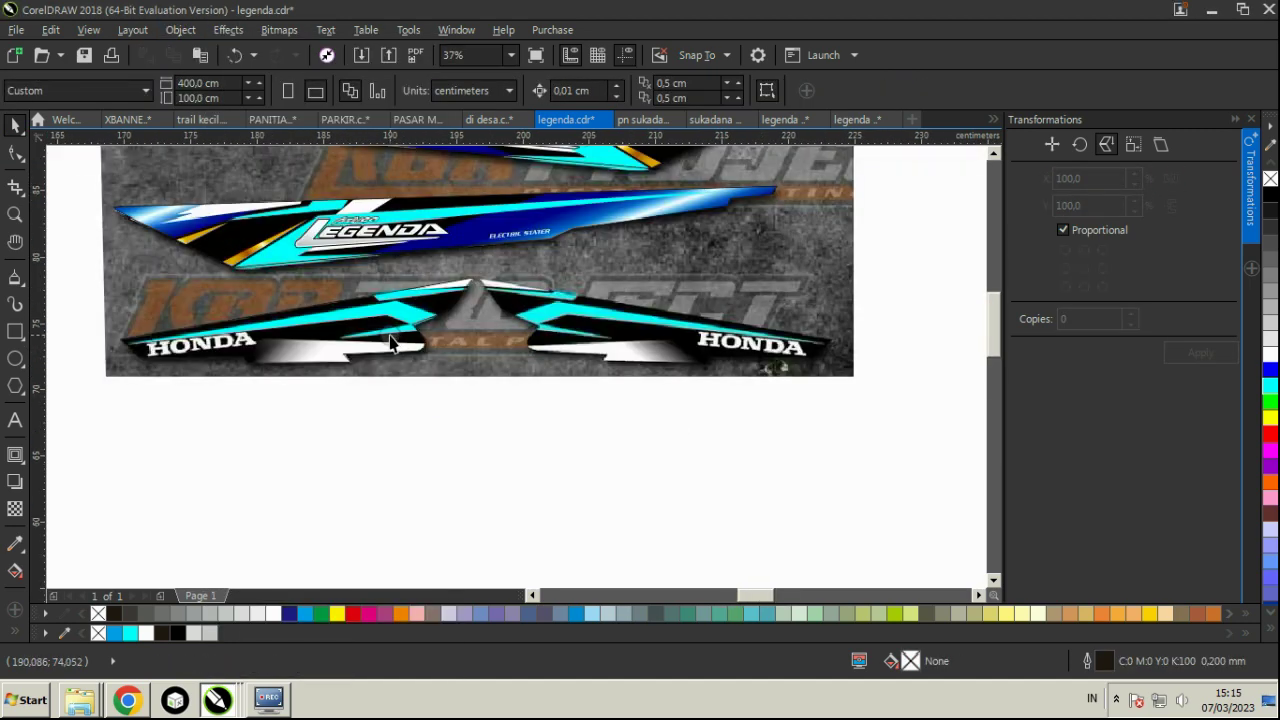
{"action": "left_click", "coordinate": [389, 332]}
{"action": "left_click", "coordinate": [183, 632]}
{"action": "left_click", "coordinate": [599, 386]}
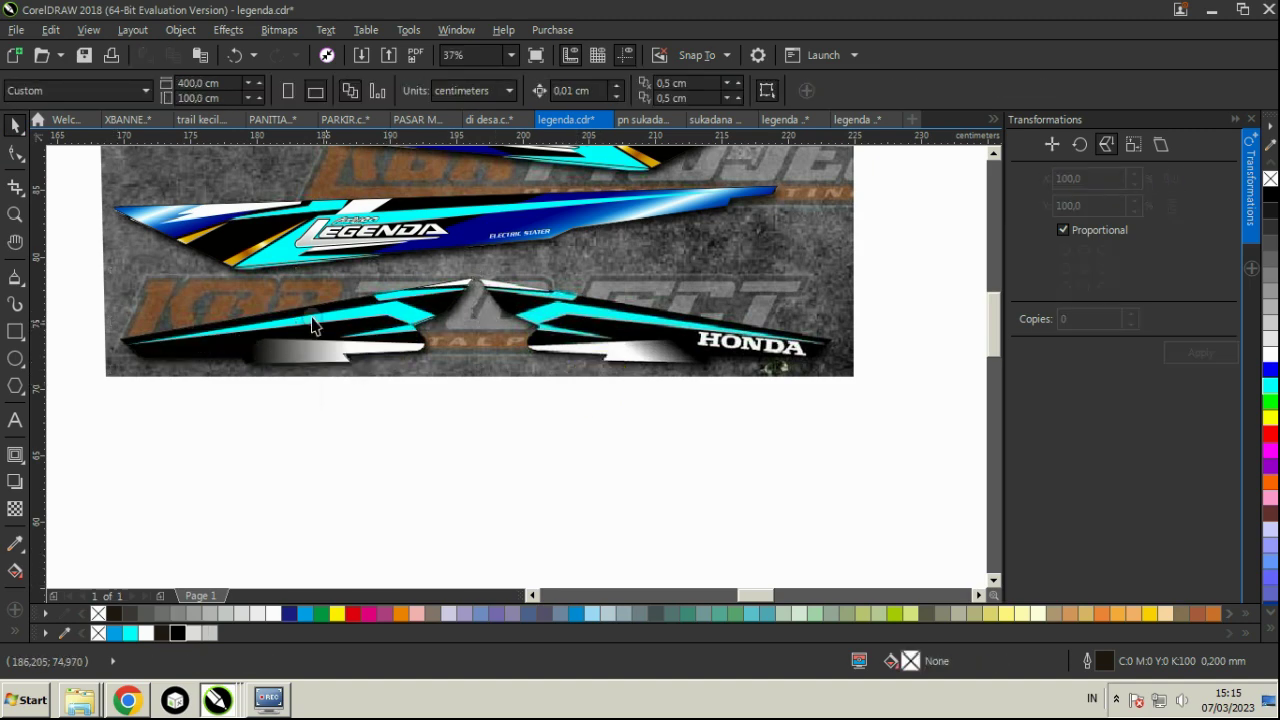
- Place a copy of the lower blue LEGENDA decal's base below the artwork and extract its PowerClip contents
{"action": "left_click", "coordinate": [287, 245]}
{"action": "left_click_drag", "start_coordinate": [287, 245], "coordinate": [287, 418]}
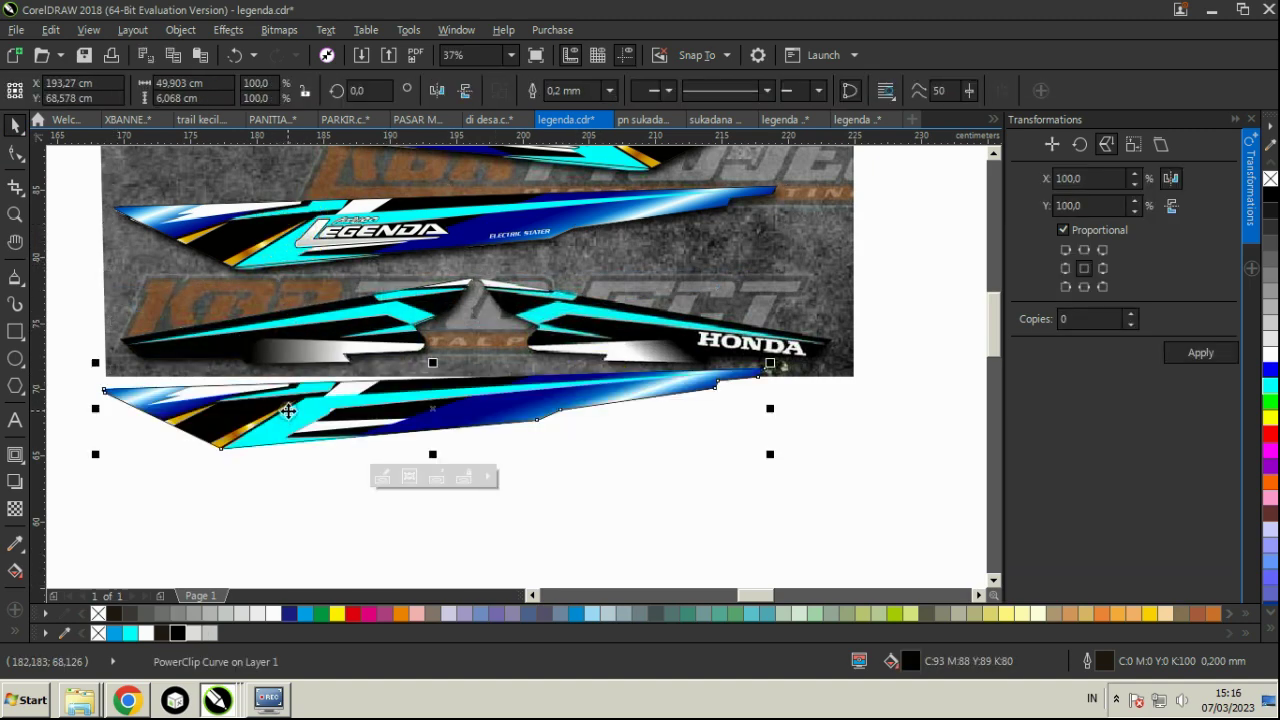
{"action": "scroll", "coordinate": [300, 415], "scroll_direction": "down", "scroll_amount": 2}
{"action": "scroll", "coordinate": [320, 410], "scroll_direction": "up", "scroll_amount": 2}
{"action": "right_click", "coordinate": [320, 432]}
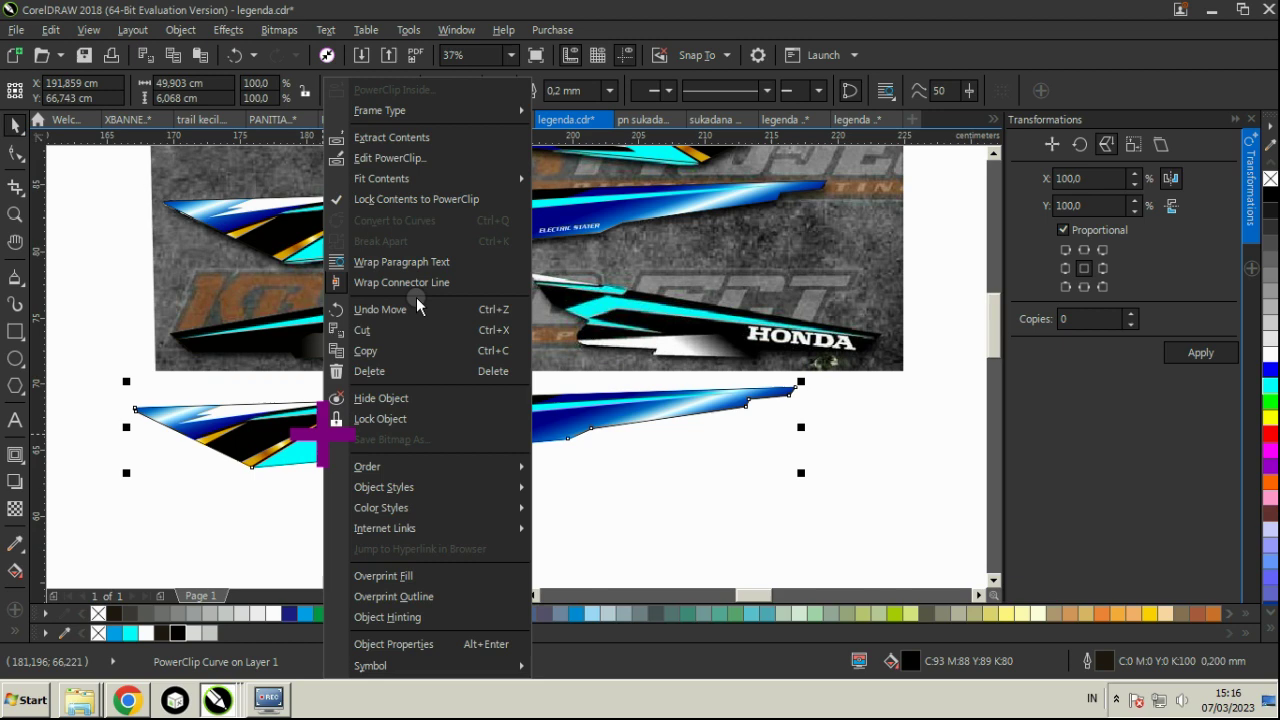
{"action": "left_click", "coordinate": [423, 160]}
- Rotate the extracted left-hand blue gradient band to 349.41° and position it across the left HONDA decal's lower part
{"action": "left_click", "coordinate": [342, 356]}
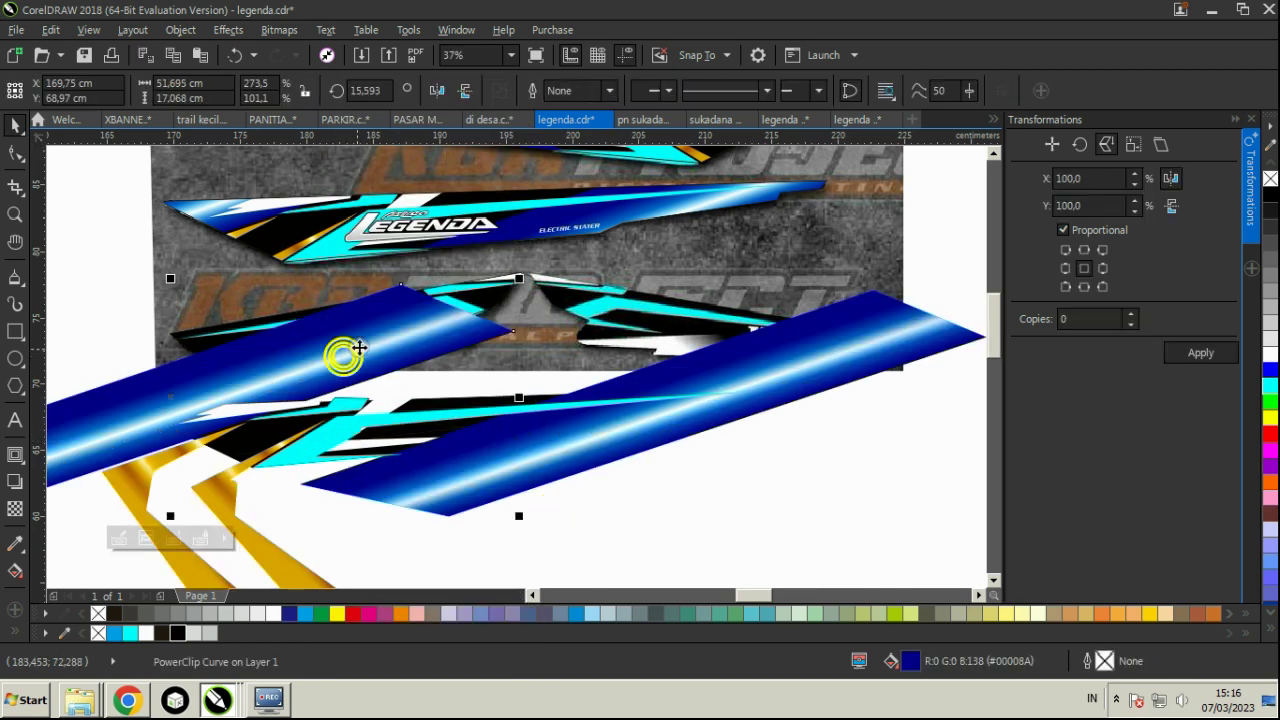
{"action": "left_click_drag", "start_coordinate": [521, 275], "coordinate": [538, 435]}
{"action": "left_click_drag", "start_coordinate": [271, 406], "coordinate": [278, 357]}
{"action": "left_click_drag", "start_coordinate": [143, 386], "coordinate": [209, 339]}
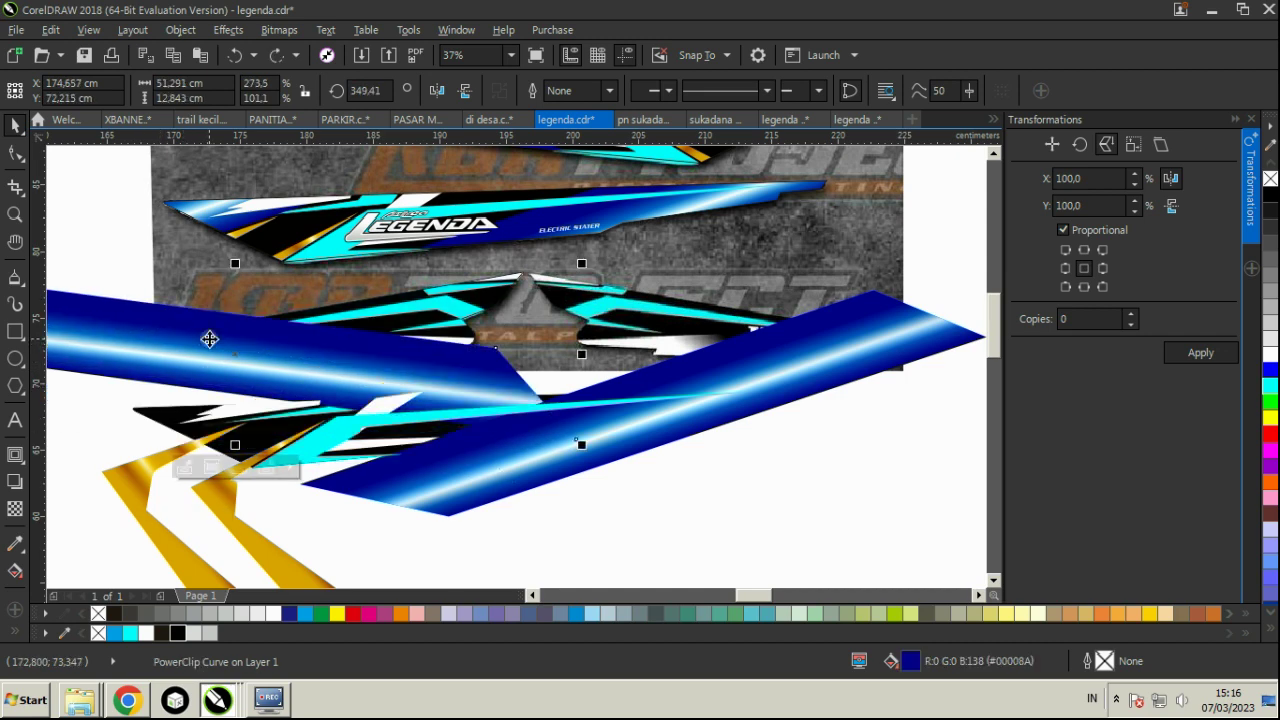
- PowerClip the rotated blue gradient band inside the left HONDA decal's contour
{"action": "left_click", "coordinate": [178, 30]}
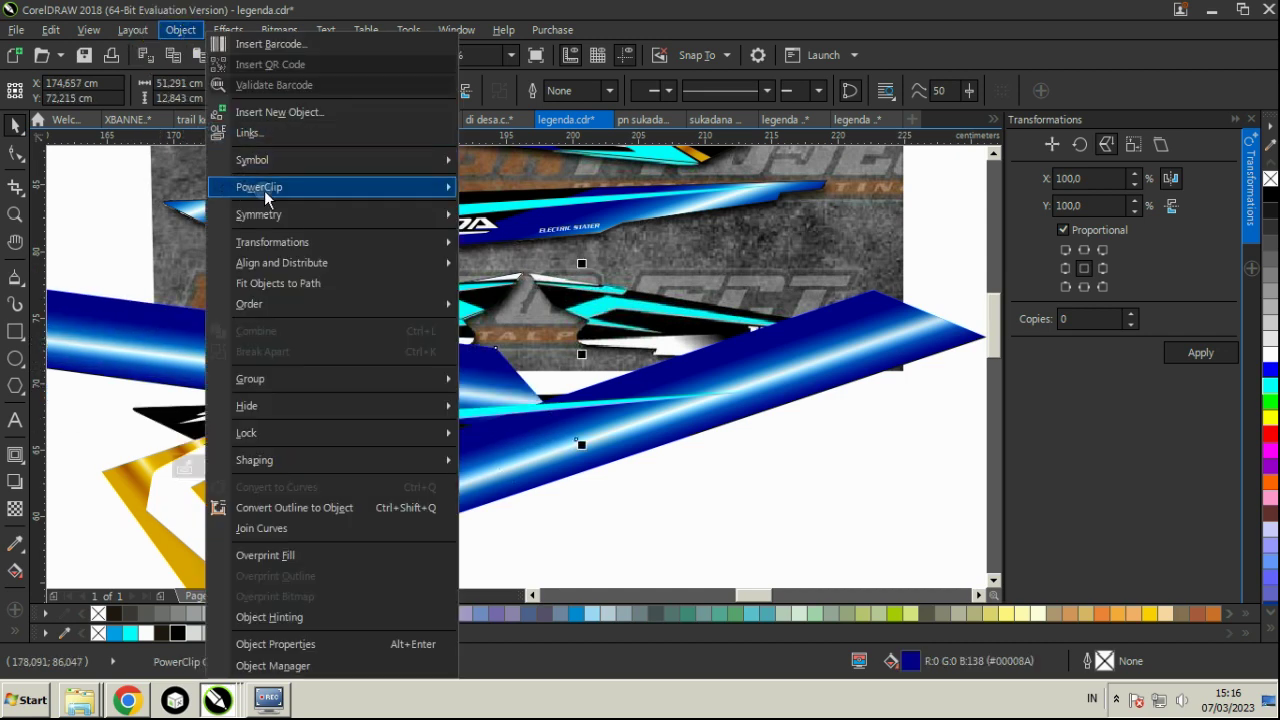
{"action": "mouse_move", "coordinate": [271, 189]}
{"action": "left_click", "coordinate": [500, 191]}
{"action": "left_click", "coordinate": [389, 318]}
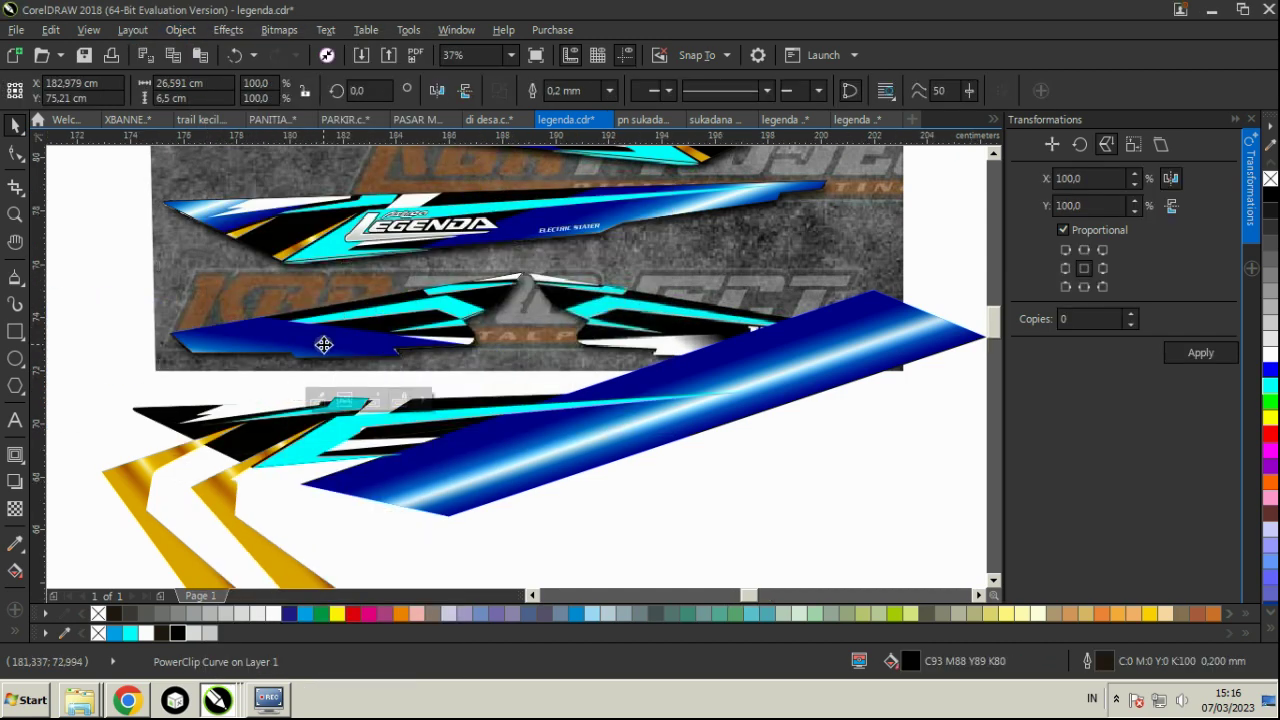
{"action": "scroll", "coordinate": [323, 337], "scroll_direction": "up", "scroll_amount": 2}
{"action": "right_click", "coordinate": [323, 337]}
{"action": "left_click", "coordinate": [387, 146]}
{"action": "key", "text": "ctrl+z"}
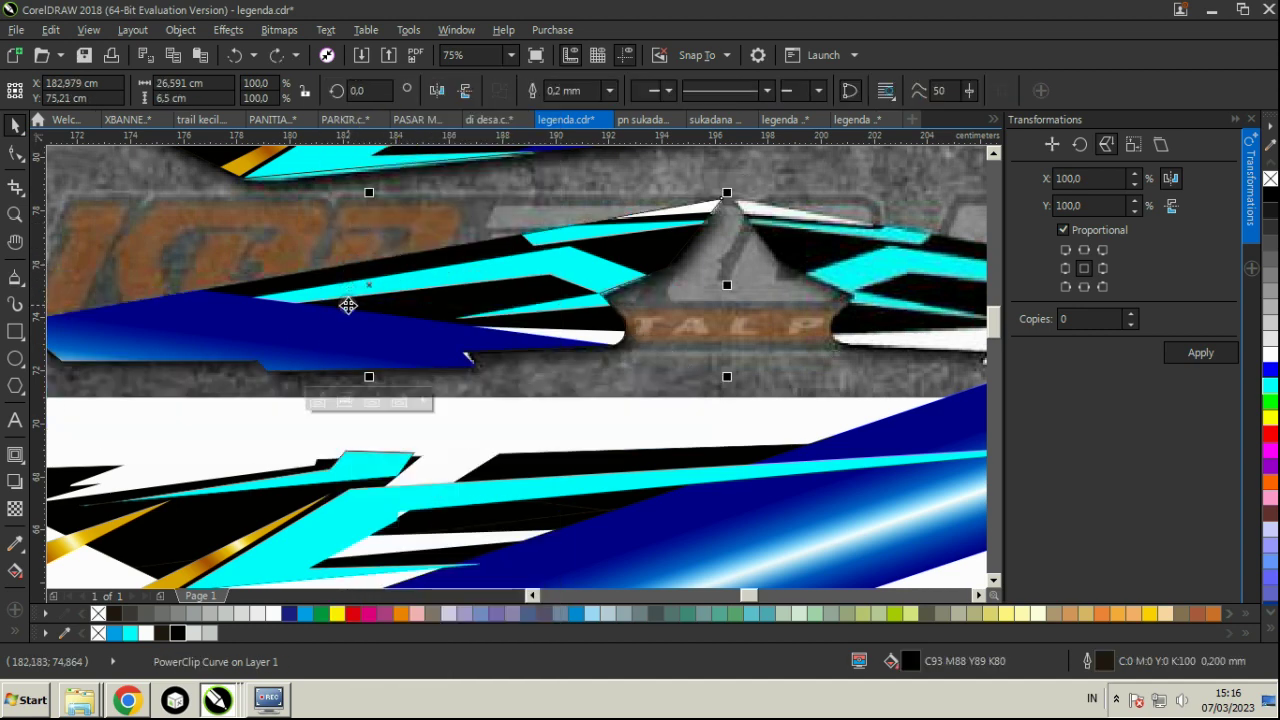
- Inside the left HONDA decal's PowerClip, scale the blue band to about 46.3 by 11.6 cm and set it slightly higher, behind the stripes
{"action": "right_click", "coordinate": [348, 295]}
{"action": "left_click", "coordinate": [426, 153]}
{"action": "left_click_drag", "start_coordinate": [331, 340], "coordinate": [349, 318]}
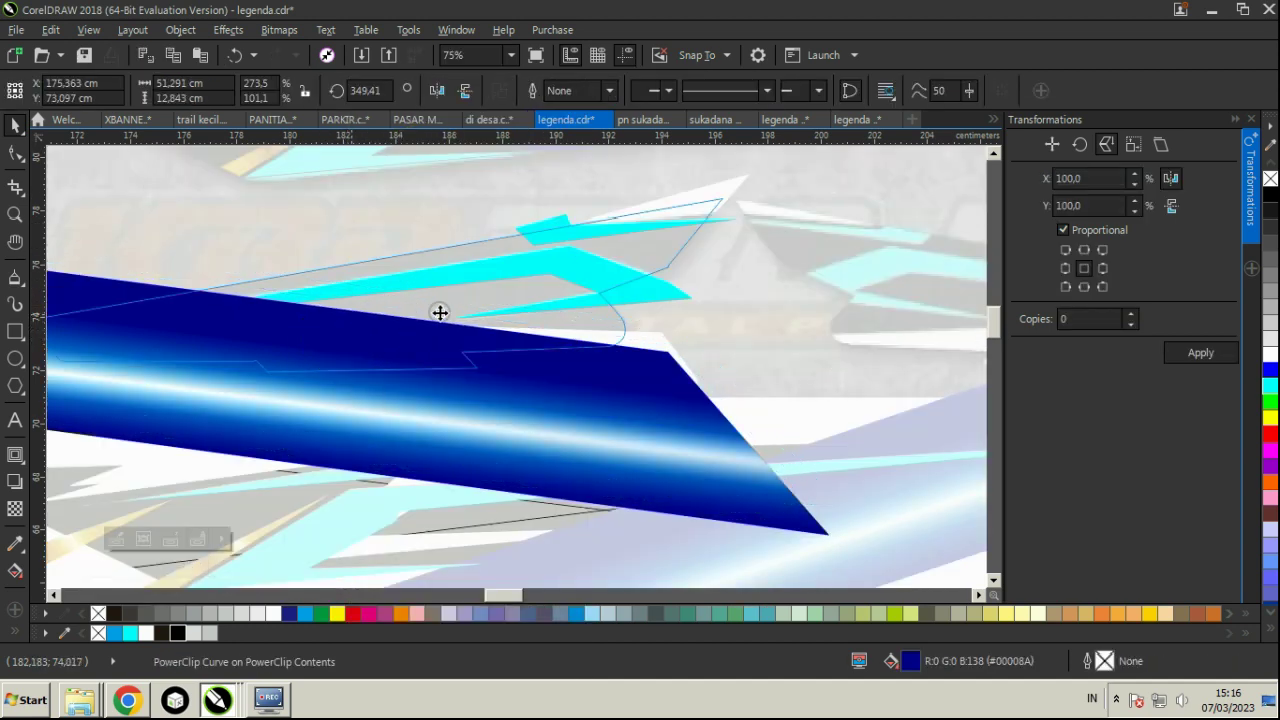
{"action": "left_click_drag", "start_coordinate": [853, 167], "coordinate": [787, 171]}
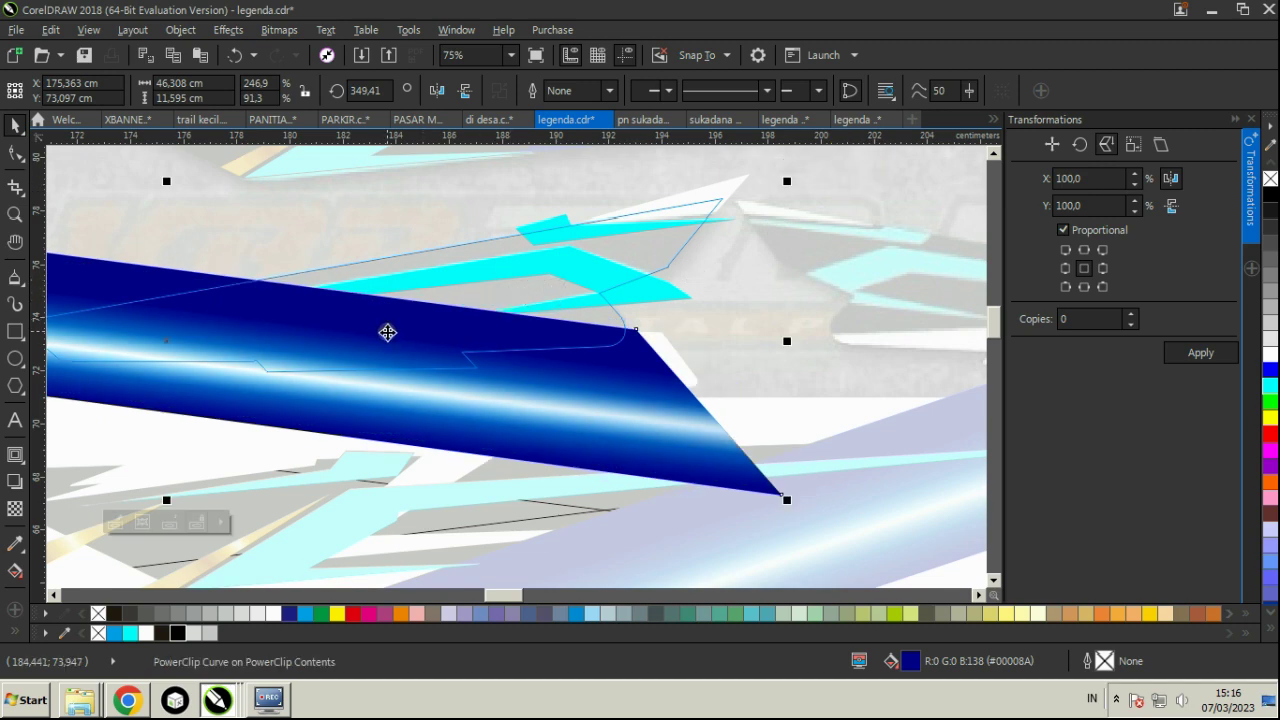
{"action": "left_click_drag", "start_coordinate": [386, 331], "coordinate": [387, 320]}
{"action": "scroll", "coordinate": [387, 320], "scroll_direction": "down", "scroll_amount": 1}
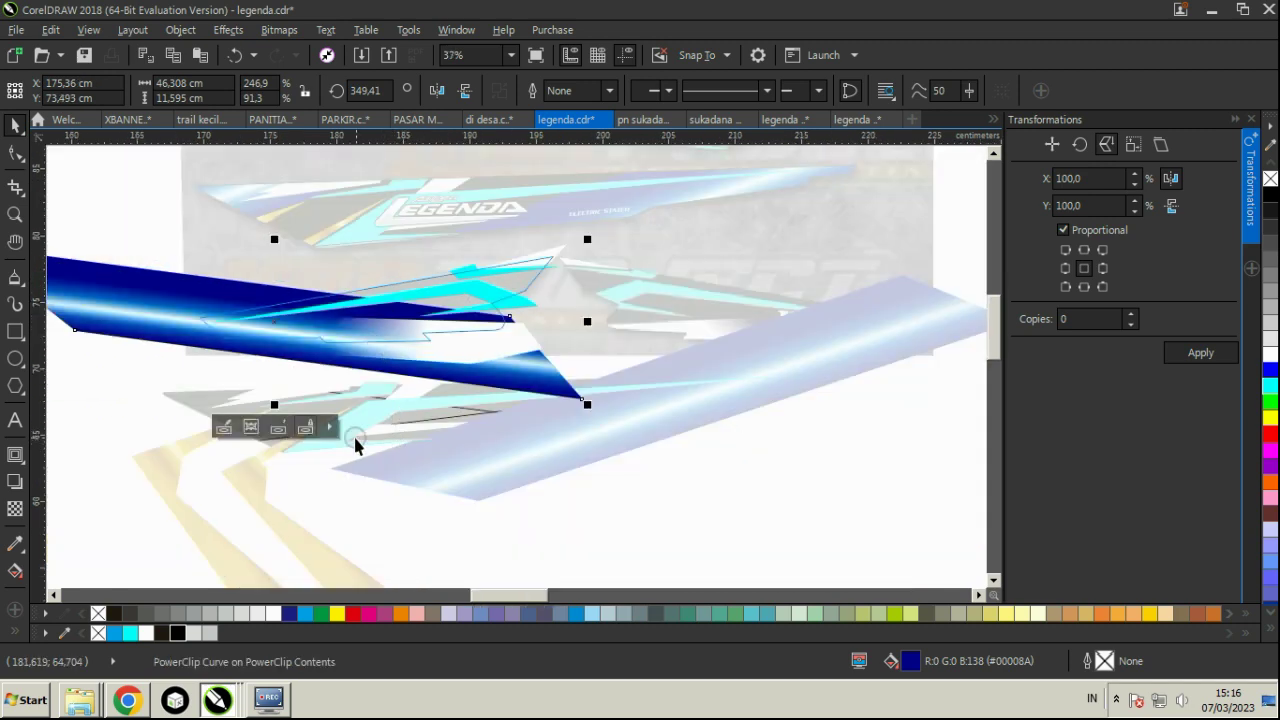
{"action": "left_click", "coordinate": [491, 437]}
- Delete the extracted black base pieces of the copied LEGENDA decal below the artwork
{"action": "left_click", "coordinate": [409, 407]}
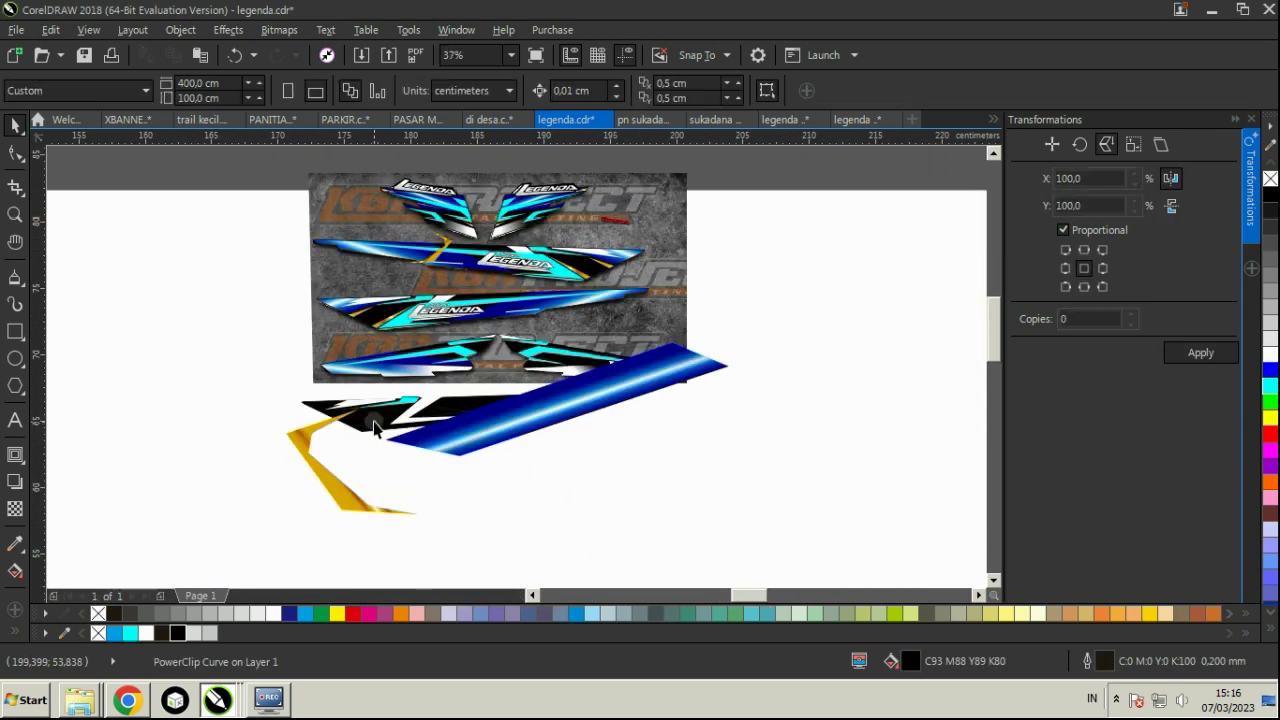
{"action": "scroll", "coordinate": [388, 408], "scroll_direction": "up", "scroll_amount": 2}
{"action": "left_click_drag", "start_coordinate": [348, 443], "coordinate": [534, 409]}
{"action": "left_click_drag", "start_coordinate": [300, 414], "coordinate": [558, 351]}
{"action": "scroll", "coordinate": [536, 334], "scroll_direction": "up", "scroll_amount": 1}
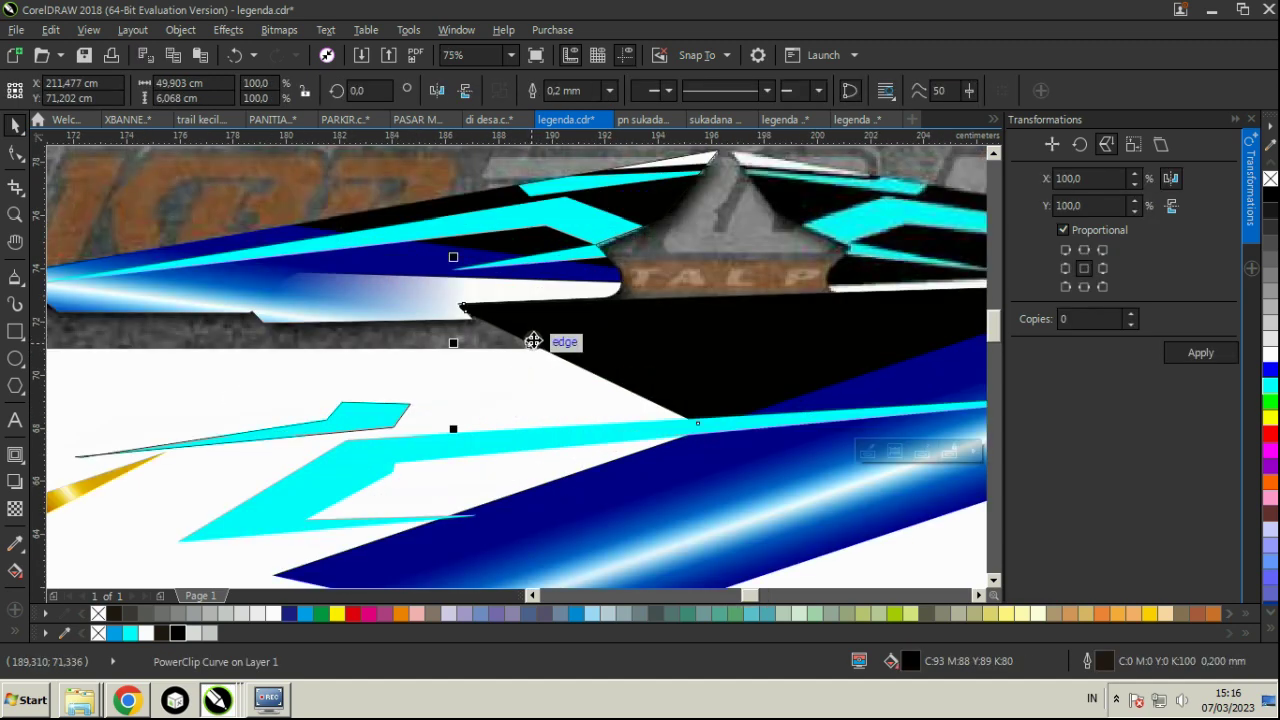
{"action": "scroll", "coordinate": [533, 340], "scroll_direction": "down", "scroll_amount": 1}
{"action": "key", "text": "Delete"}
- Mirror the extracted gold stripe horizontally, rotate it to 212.231° and position its tip over the left HONDA decal's inner end
{"action": "left_click_drag", "start_coordinate": [308, 415], "coordinate": [539, 332]}
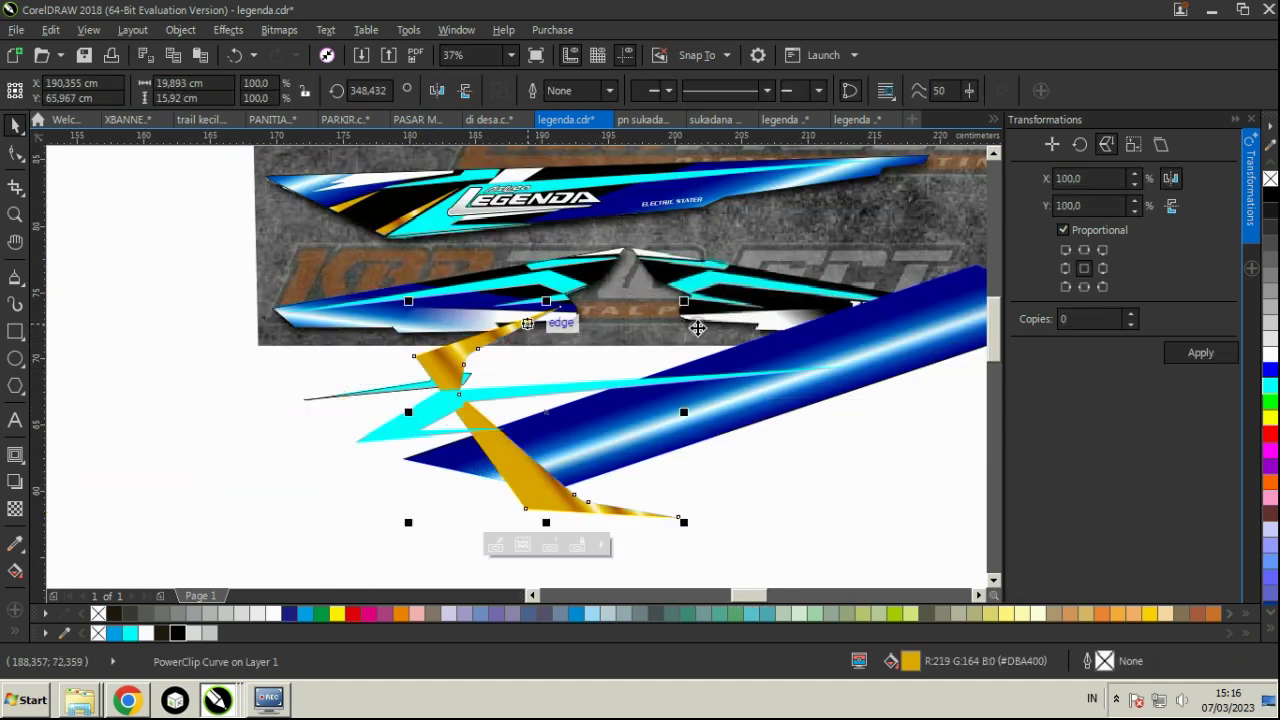
{"action": "left_click", "coordinate": [1192, 353]}
{"action": "left_click", "coordinate": [400, 303]}
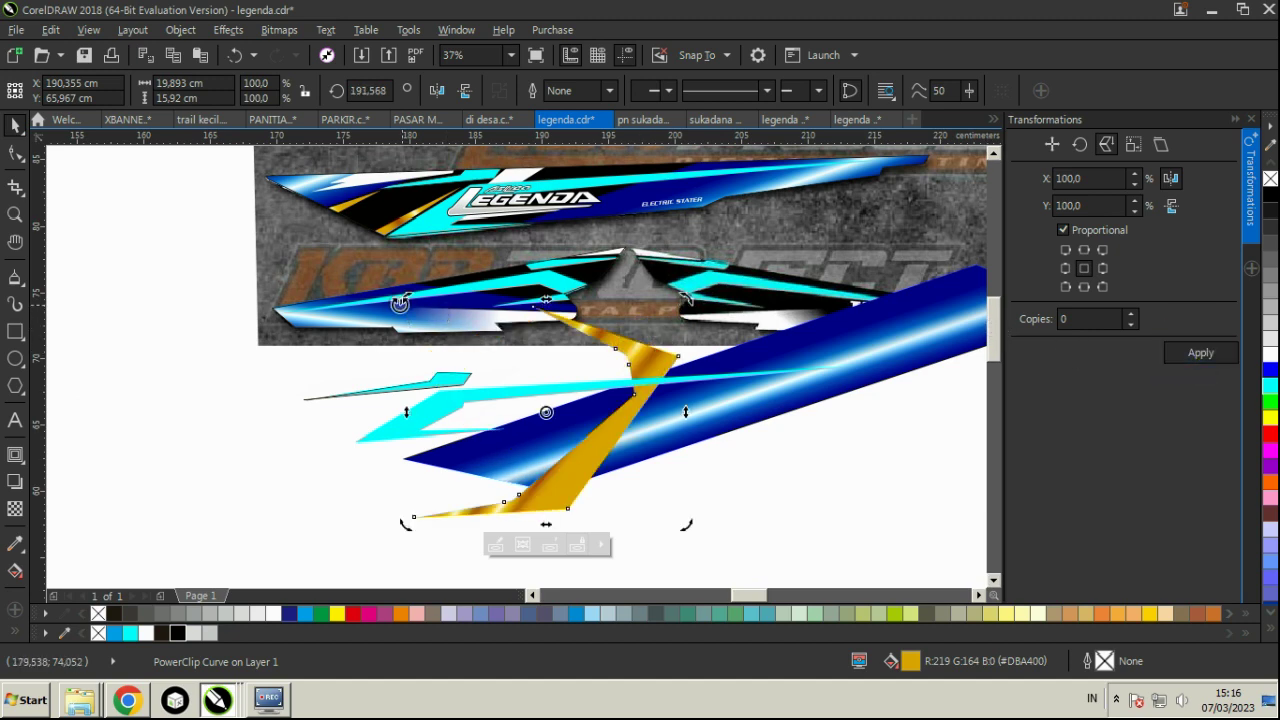
{"action": "left_click_drag", "start_coordinate": [400, 303], "coordinate": [390, 366]}
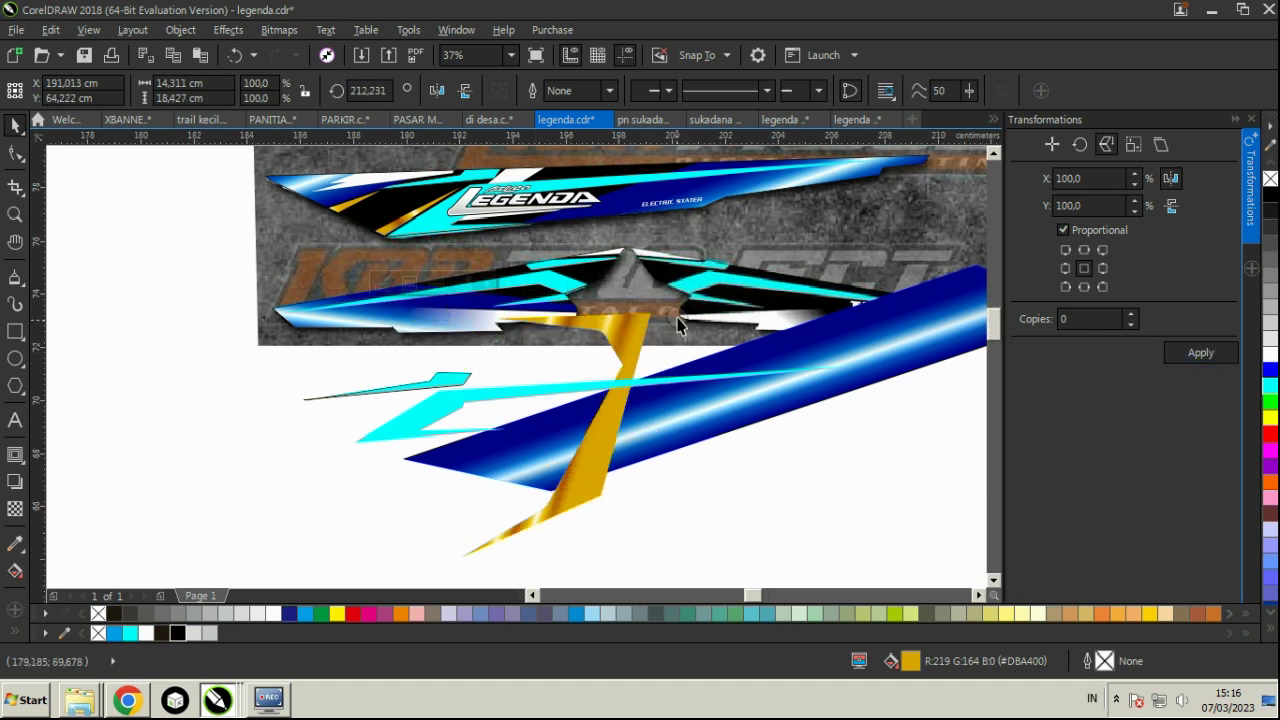
{"action": "scroll", "coordinate": [647, 268], "scroll_direction": "up", "scroll_amount": 2}
{"action": "left_click", "coordinate": [648, 268]}
{"action": "left_click_drag", "start_coordinate": [582, 334], "coordinate": [624, 309]}
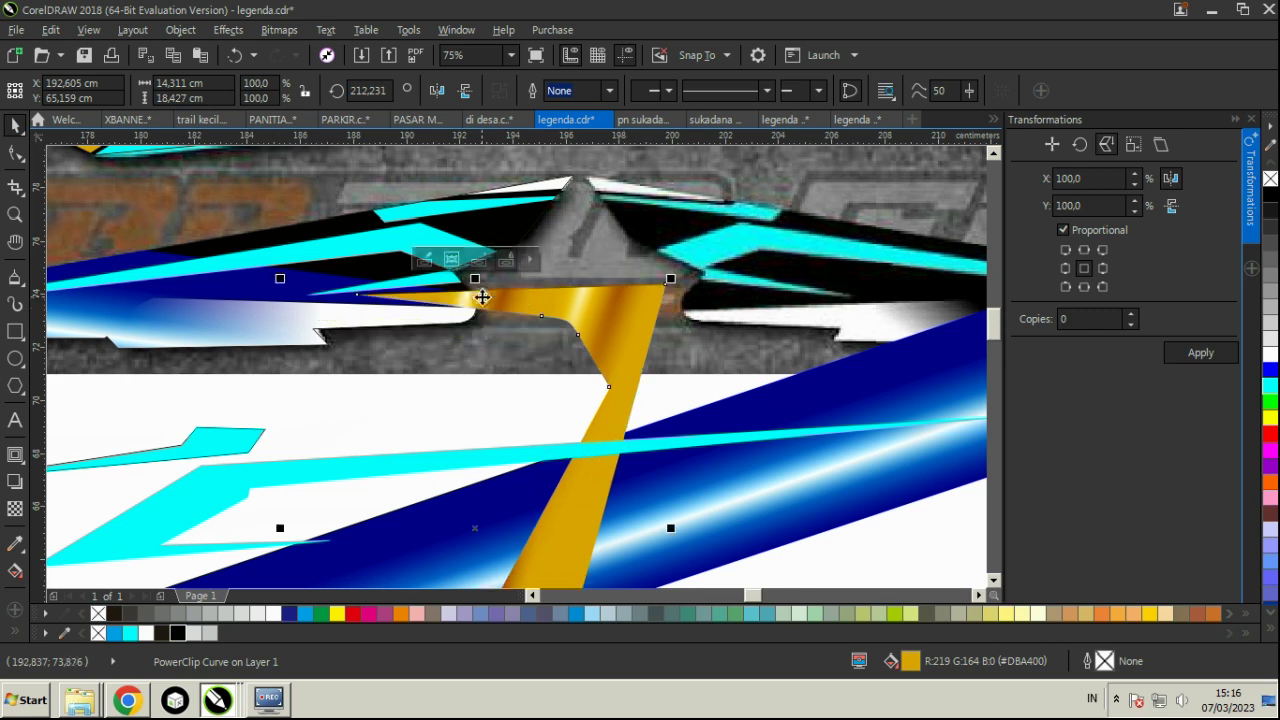
- PowerClip the gold stripe inside the left HONDA decal's contour
{"action": "left_click", "coordinate": [180, 29]}
{"action": "mouse_move", "coordinate": [320, 189]}
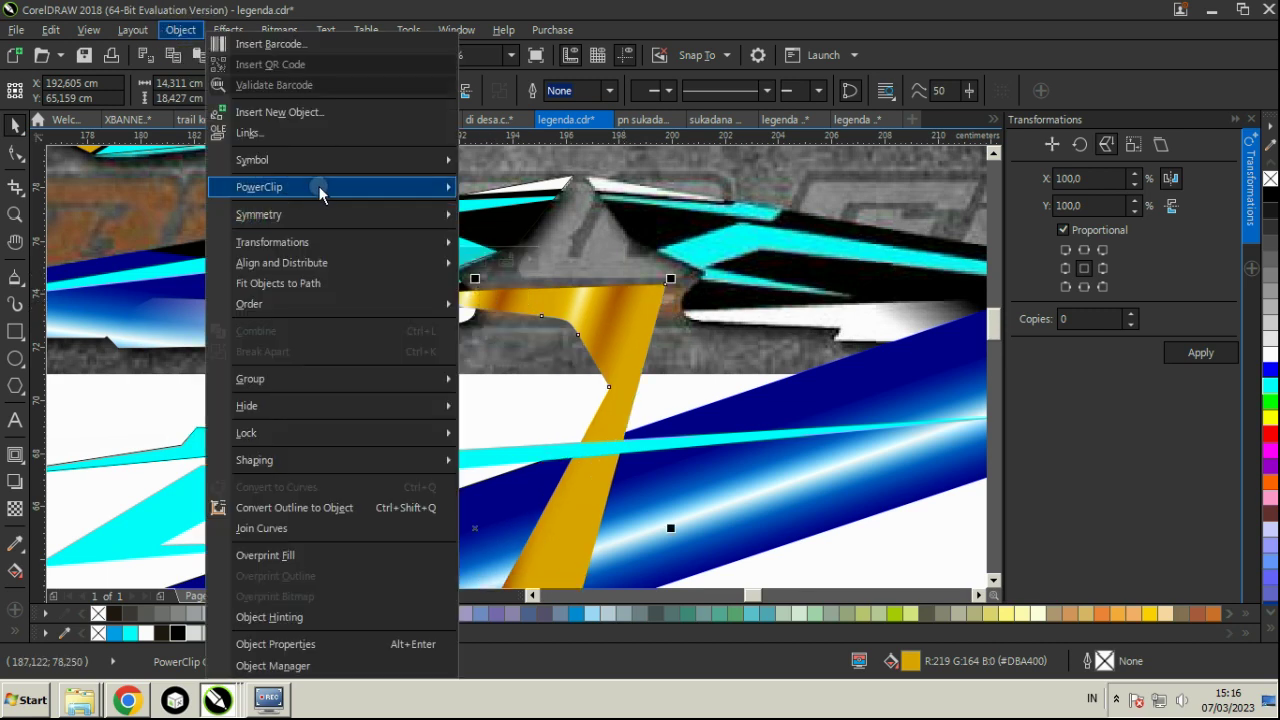
{"action": "left_click", "coordinate": [569, 191]}
{"action": "left_click", "coordinate": [315, 287]}
{"action": "scroll", "coordinate": [375, 271], "scroll_direction": "down", "scroll_amount": 1}
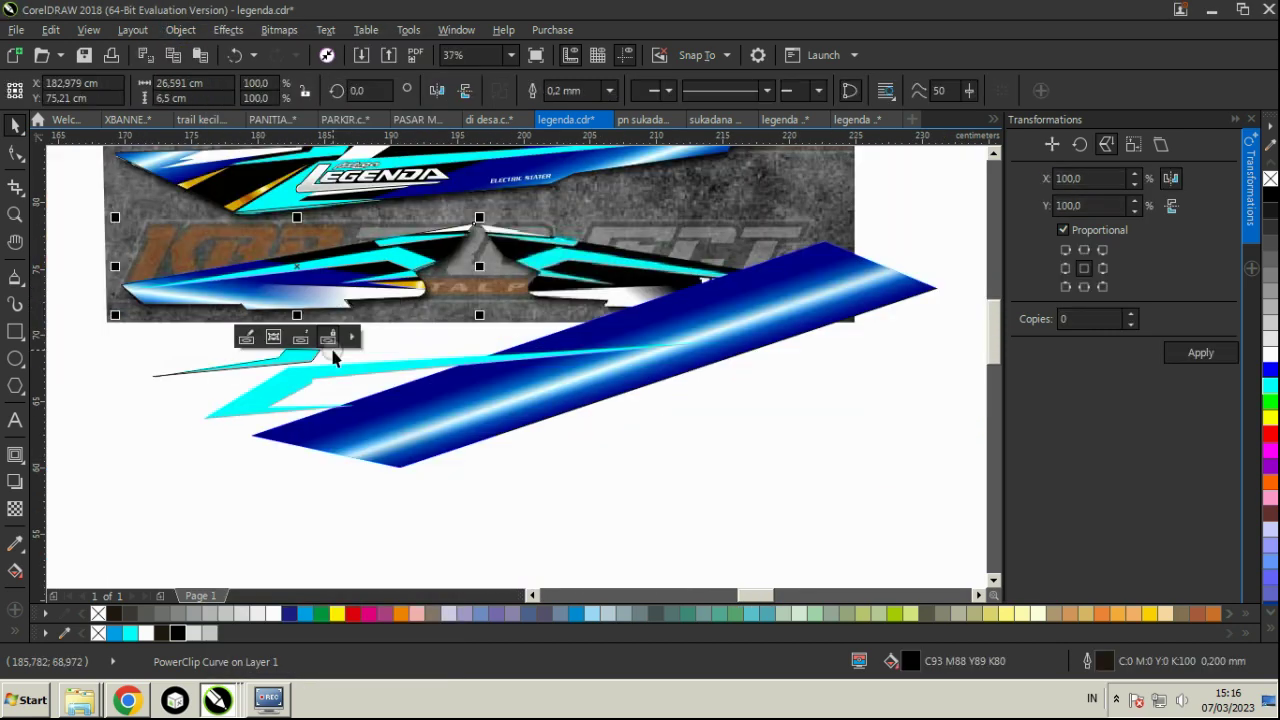
- Delete the leftover blue gradient band and cyan stripes below the artwork
{"action": "left_click", "coordinate": [405, 419]}
{"action": "key", "text": "Delete"}
{"action": "left_click", "coordinate": [389, 376]}
{"action": "key", "text": "Delete"}
{"action": "key", "text": "Delete"}
{"action": "scroll", "coordinate": [489, 362], "scroll_direction": "down", "scroll_amount": 2}
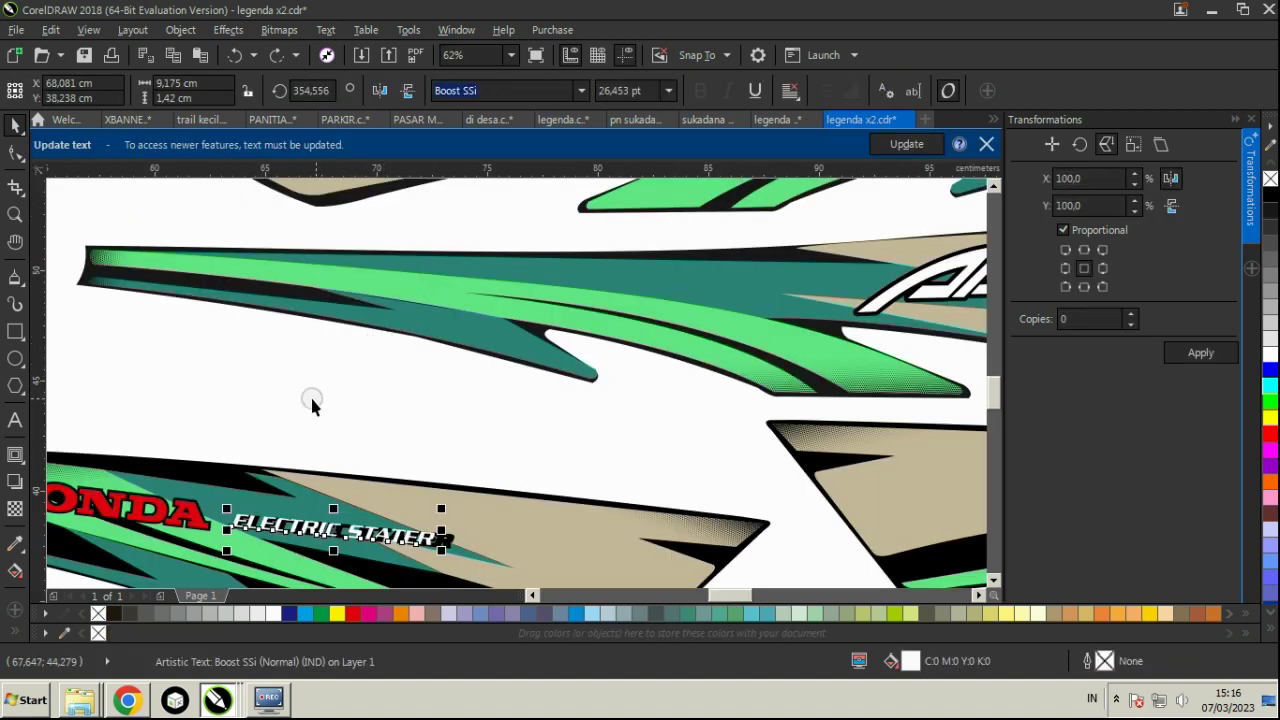
- In legenda x2.cdr, select the complete green Astrea decal set and copy it
{"action": "scroll", "coordinate": [312, 404], "scroll_direction": "down", "scroll_amount": 2}
{"action": "left_click_drag", "start_coordinate": [63, 383], "coordinate": [236, 470]}
{"action": "scroll", "coordinate": [588, 318], "scroll_direction": "down", "scroll_amount": 1}
{"action": "left_click_drag", "start_coordinate": [156, 233], "coordinate": [176, 245]}
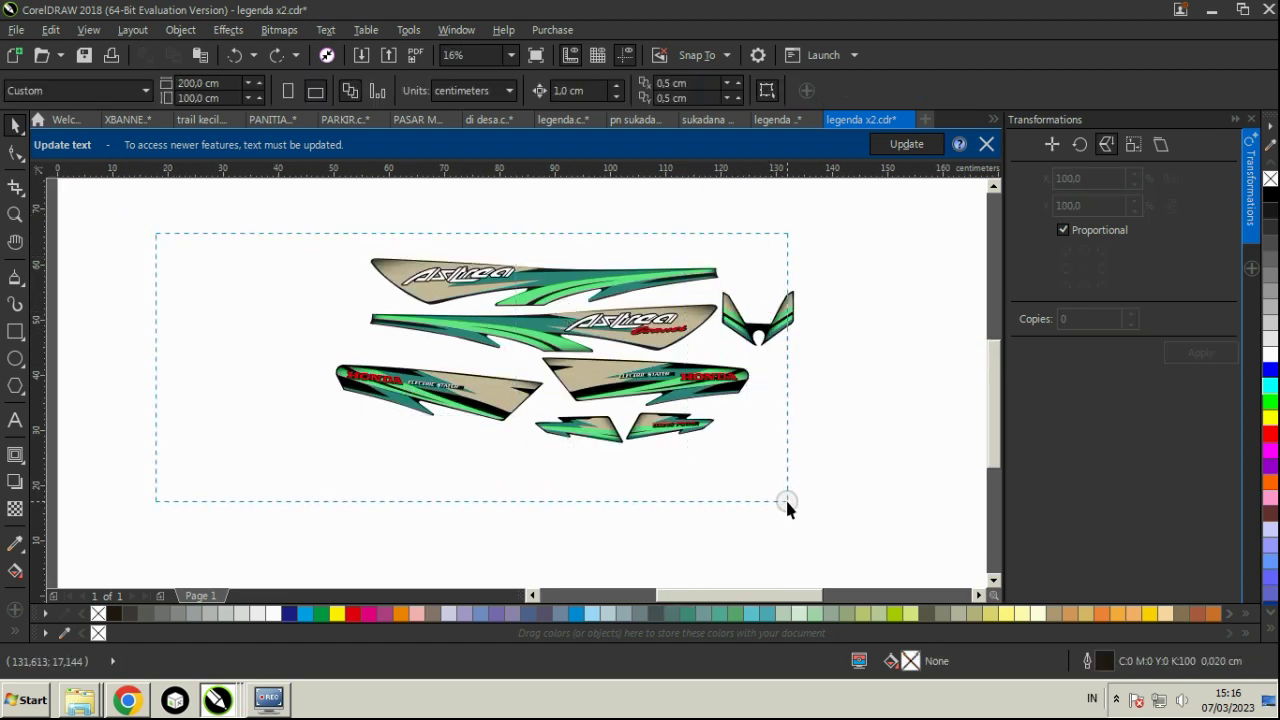
{"action": "left_click_drag", "start_coordinate": [786, 503], "coordinate": [787, 504]}
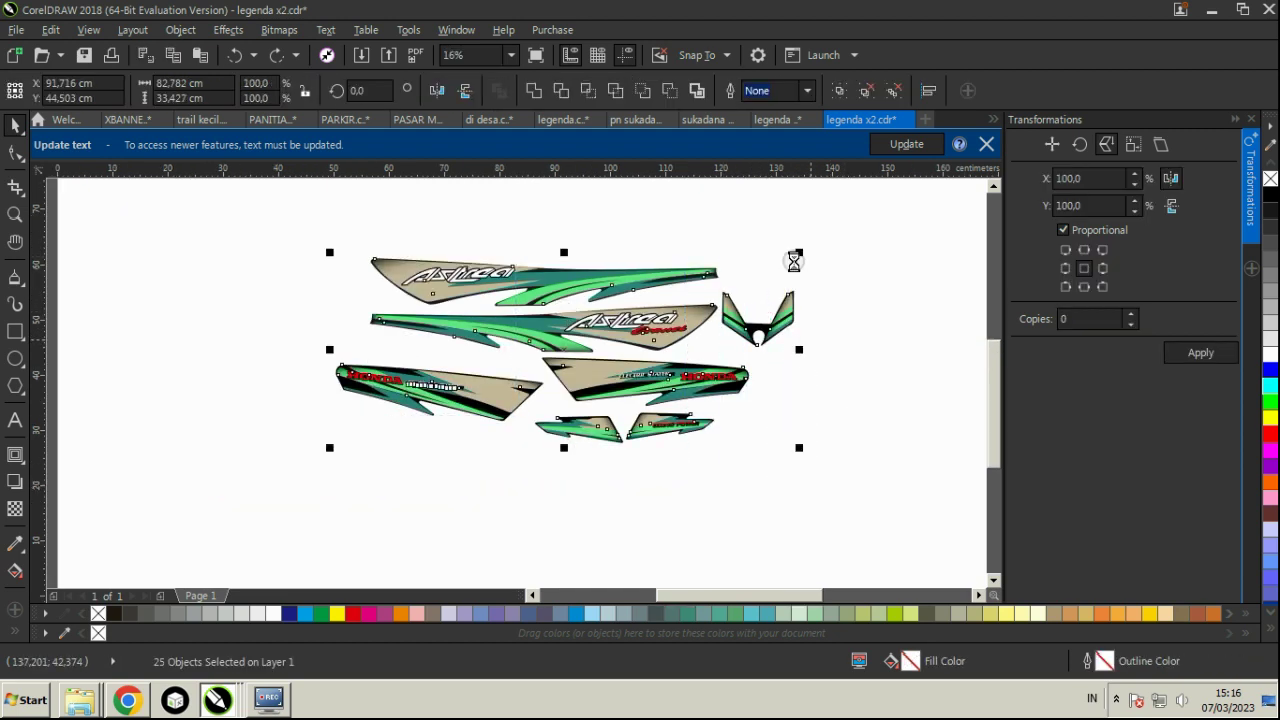
- Paste the copied Astrea decal set into legenda.cdr and place it just below the reference image
{"action": "left_click", "coordinate": [495, 119]}
{"action": "left_click", "coordinate": [580, 119]}
{"action": "scroll", "coordinate": [646, 430], "scroll_direction": "down", "scroll_amount": 2}
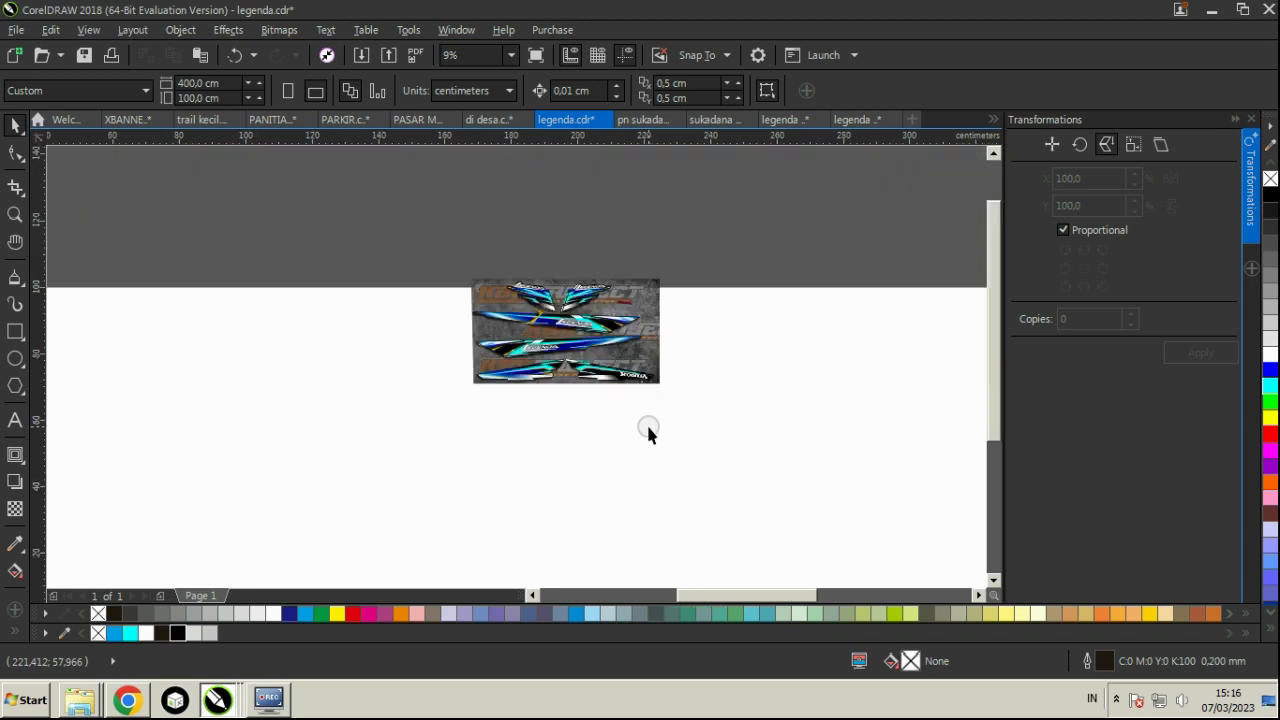
{"action": "key", "text": "ctrl+v"}
{"action": "left_click_drag", "start_coordinate": [603, 448], "coordinate": [606, 425]}
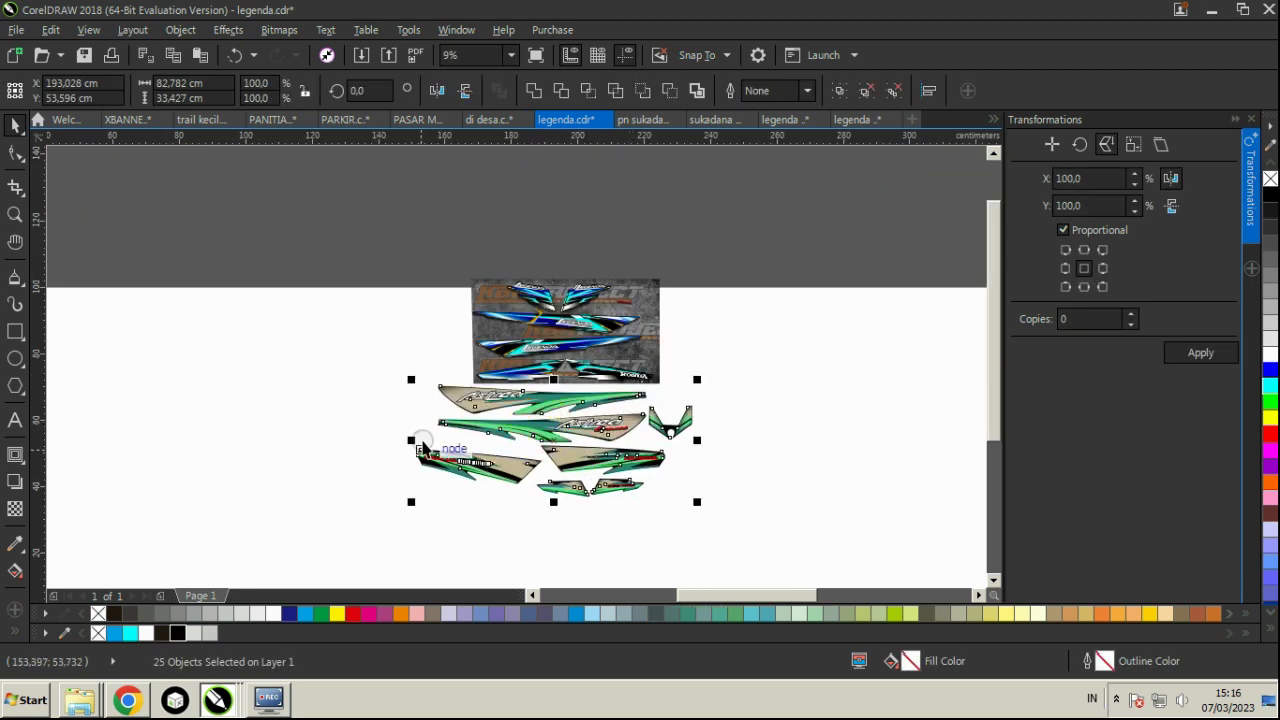
{"action": "left_click", "coordinate": [366, 432]}
- Move the pasted set's red HONDA lettering with its halftone dots onto the left HONDA decal and rotate it to 358.9°
{"action": "scroll", "coordinate": [366, 432], "scroll_direction": "up", "scroll_amount": 2}
{"action": "left_click_drag", "start_coordinate": [490, 500], "coordinate": [581, 250]}
{"action": "scroll", "coordinate": [625, 318], "scroll_direction": "up", "scroll_amount": 5}
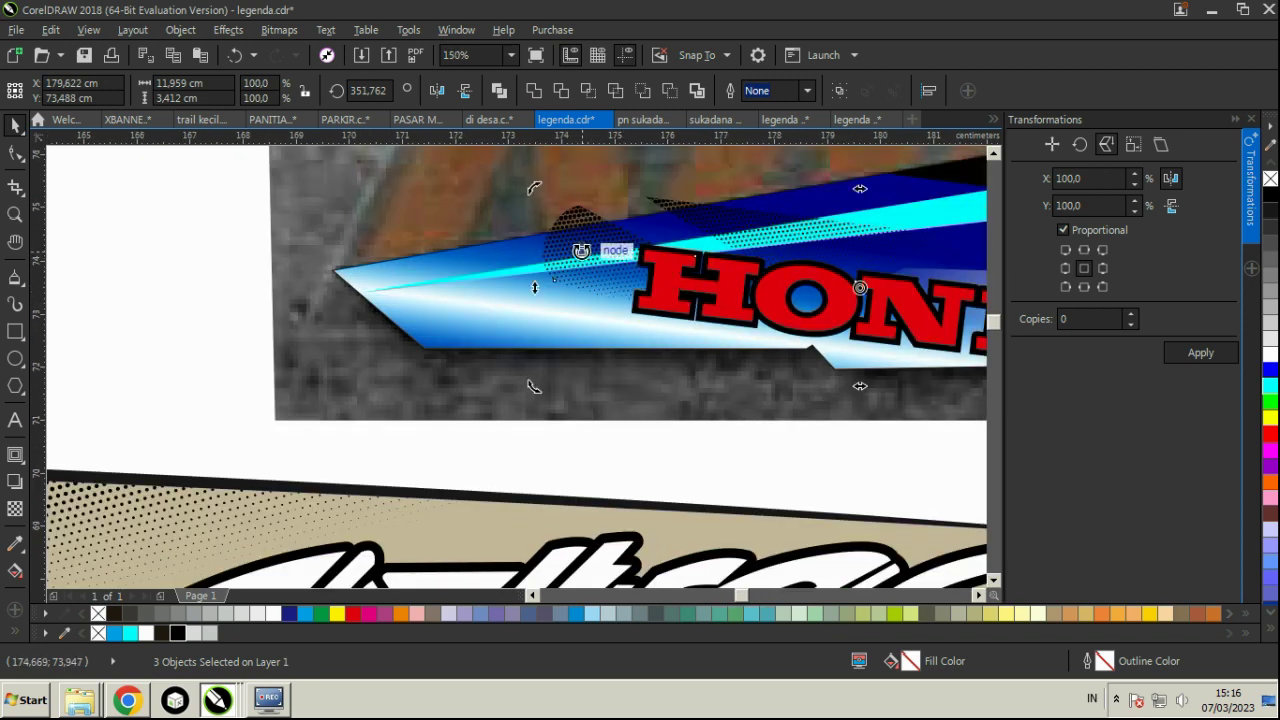
{"action": "left_click_drag", "start_coordinate": [537, 191], "coordinate": [604, 243]}
{"action": "left_click", "coordinate": [647, 277]}
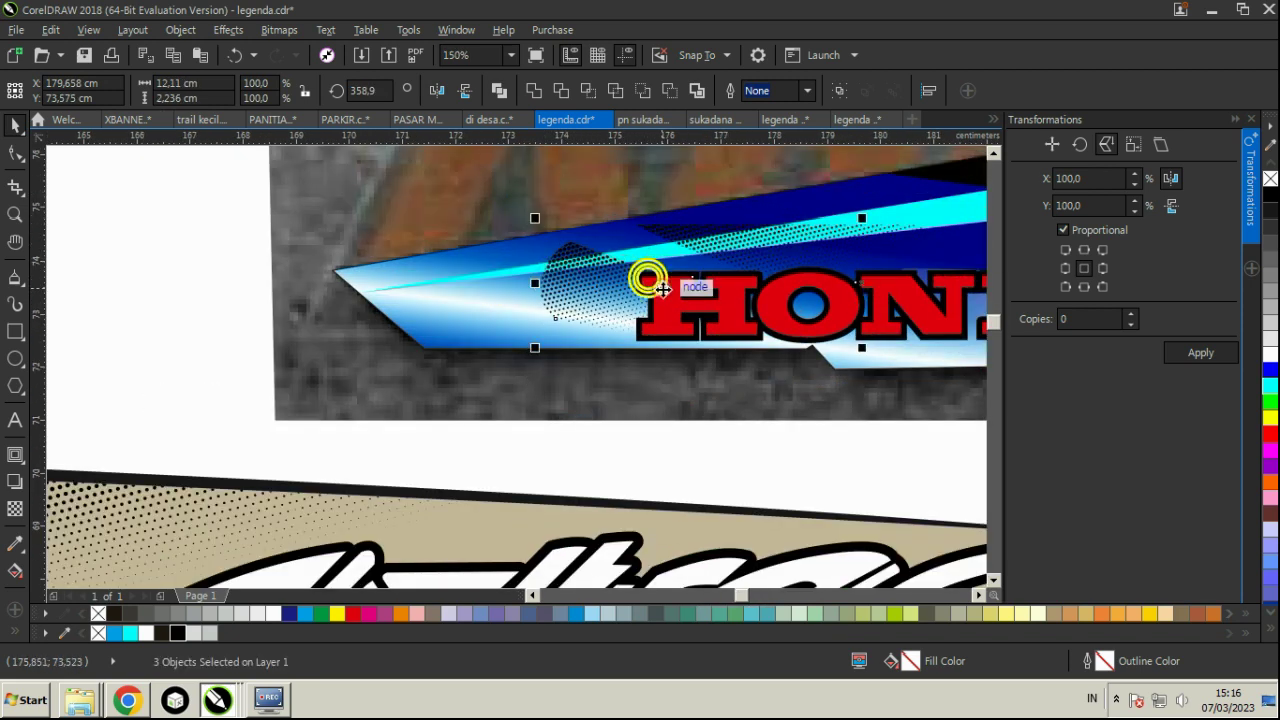
- Move the red HONDA lettering with its halftone dots toward the left HONDA decal's pointed end and scale it down slightly
{"action": "left_click_drag", "start_coordinate": [661, 286], "coordinate": [482, 286]}
{"action": "scroll", "coordinate": [482, 286], "scroll_direction": "down", "scroll_amount": 2}
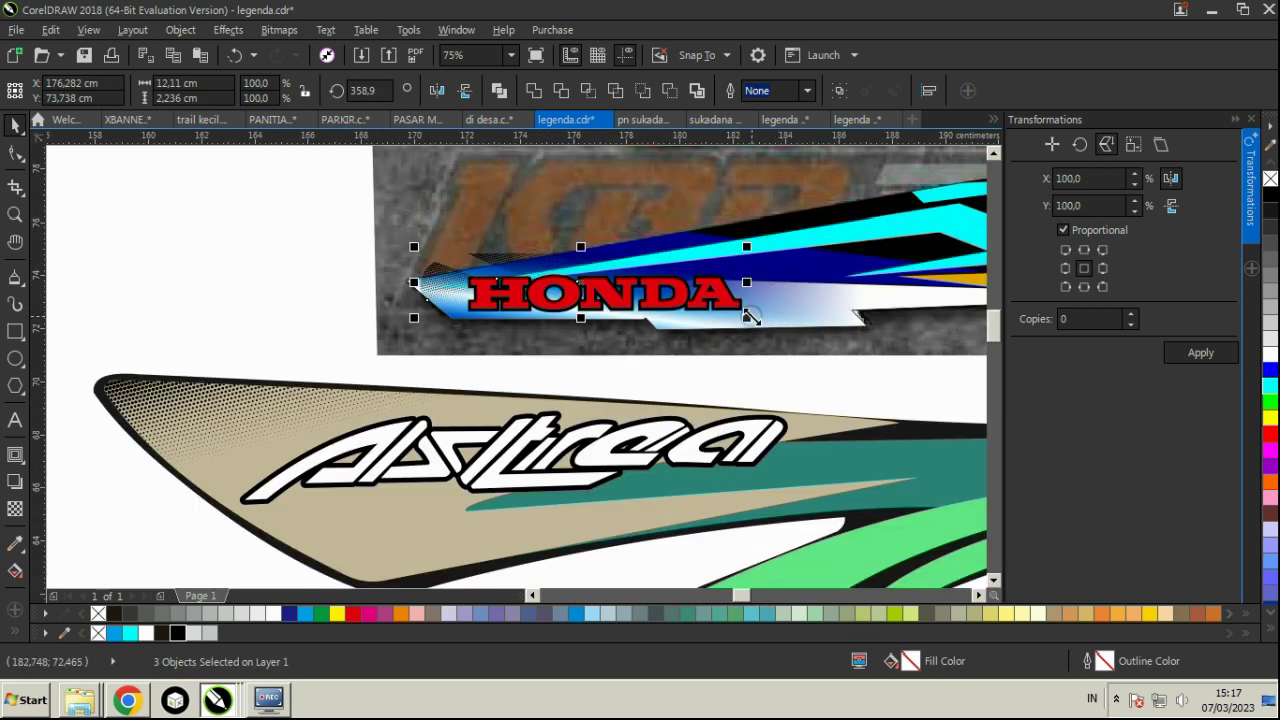
{"action": "left_click_drag", "start_coordinate": [752, 317], "coordinate": [732, 310]}
- Delete the halftone dots surrounding the red HONDA lettering, keeping the left decal in its place
{"action": "left_click", "coordinate": [309, 249]}
{"action": "left_click", "coordinate": [514, 262]}
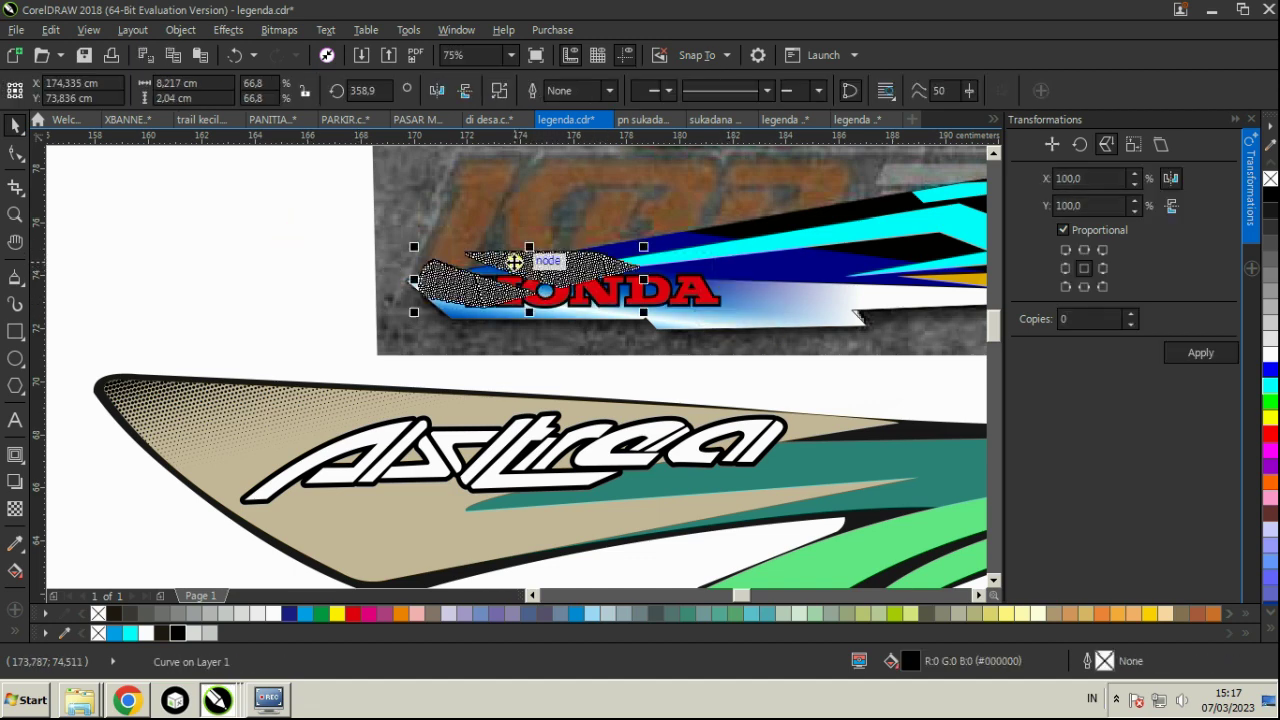
{"action": "key", "text": "Delete"}
{"action": "left_click_drag", "start_coordinate": [446, 286], "coordinate": [474, 182]}
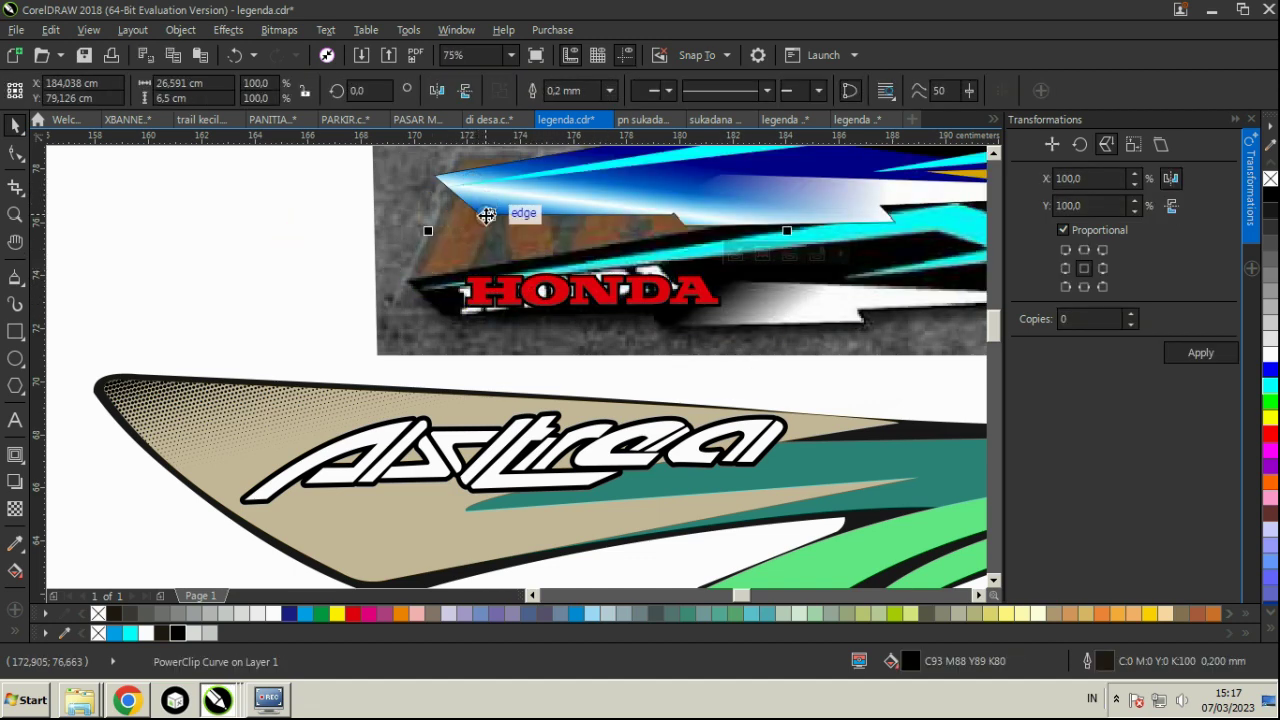
{"action": "key", "text": "ctrl+z"}
- Rotate the HONDA lettering to 2.669° along the decal's slope, place it in the blue area and scale it down slightly
{"action": "left_click_drag", "start_coordinate": [291, 216], "coordinate": [553, 264]}
{"action": "scroll", "coordinate": [713, 309], "scroll_direction": "up", "scroll_amount": 1}
{"action": "left_click", "coordinate": [708, 295]}
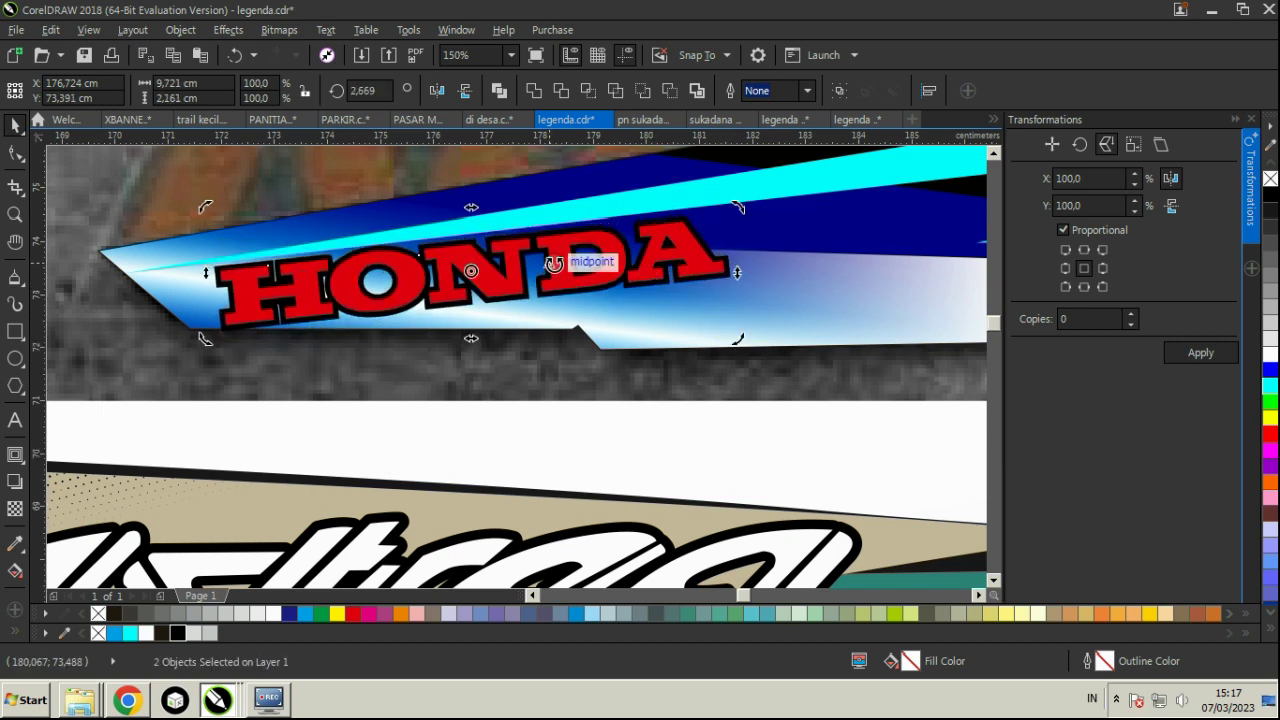
{"action": "left_click", "coordinate": [534, 266]}
{"action": "left_click", "coordinate": [557, 264]}
{"action": "scroll", "coordinate": [570, 232], "scroll_direction": "up", "scroll_amount": 1}
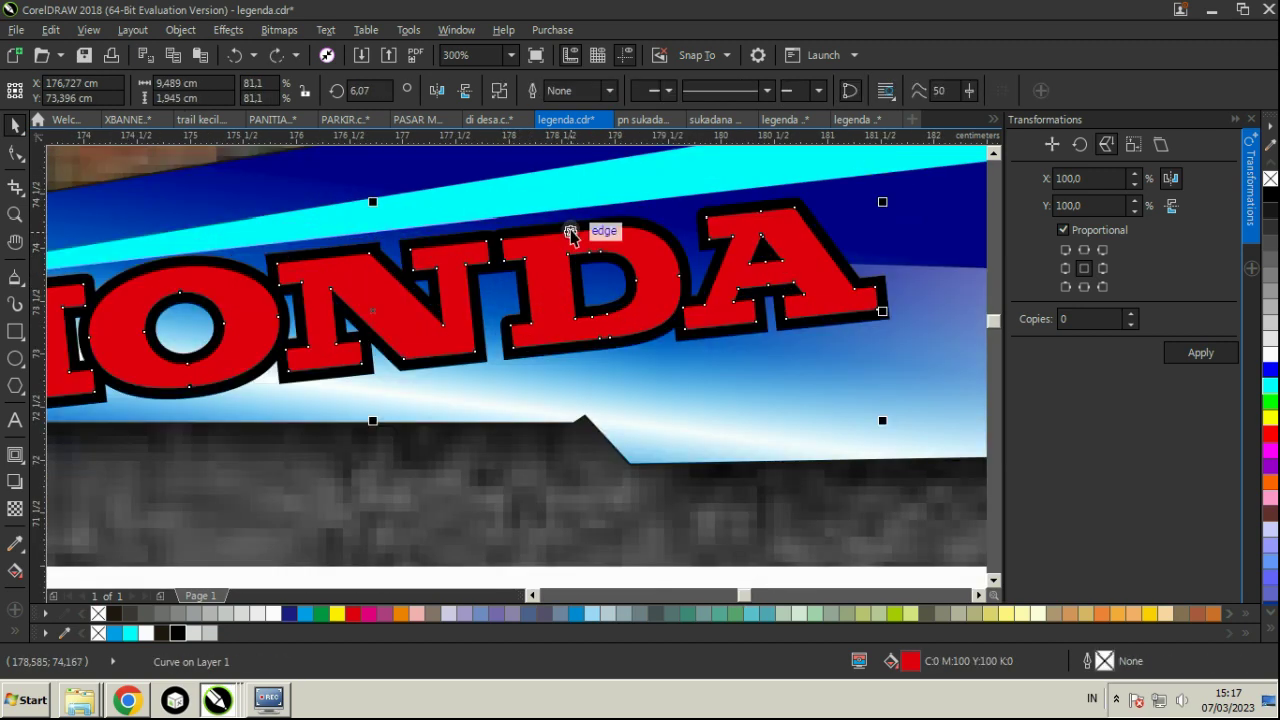
{"action": "left_click", "coordinate": [562, 232]}
{"action": "scroll", "coordinate": [551, 240], "scroll_direction": "down", "scroll_amount": 2}
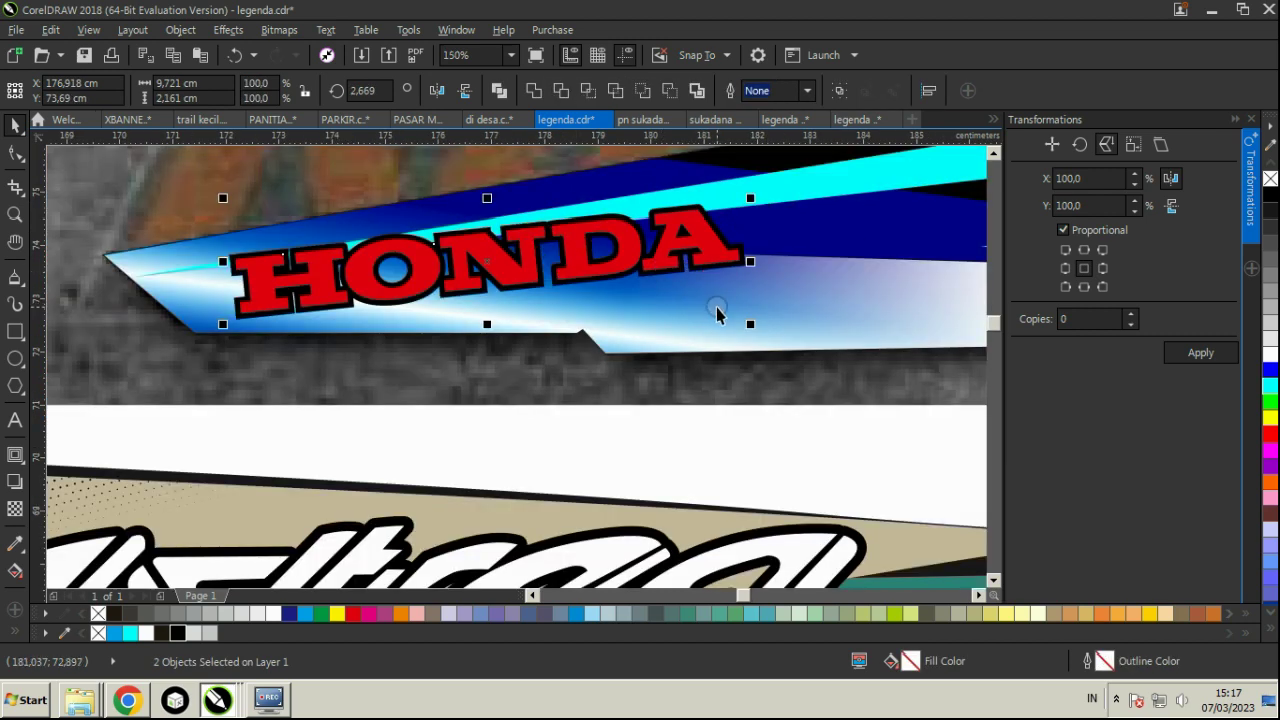
{"action": "left_click_drag", "start_coordinate": [753, 330], "coordinate": [711, 318]}
{"action": "left_click", "coordinate": [460, 171]}
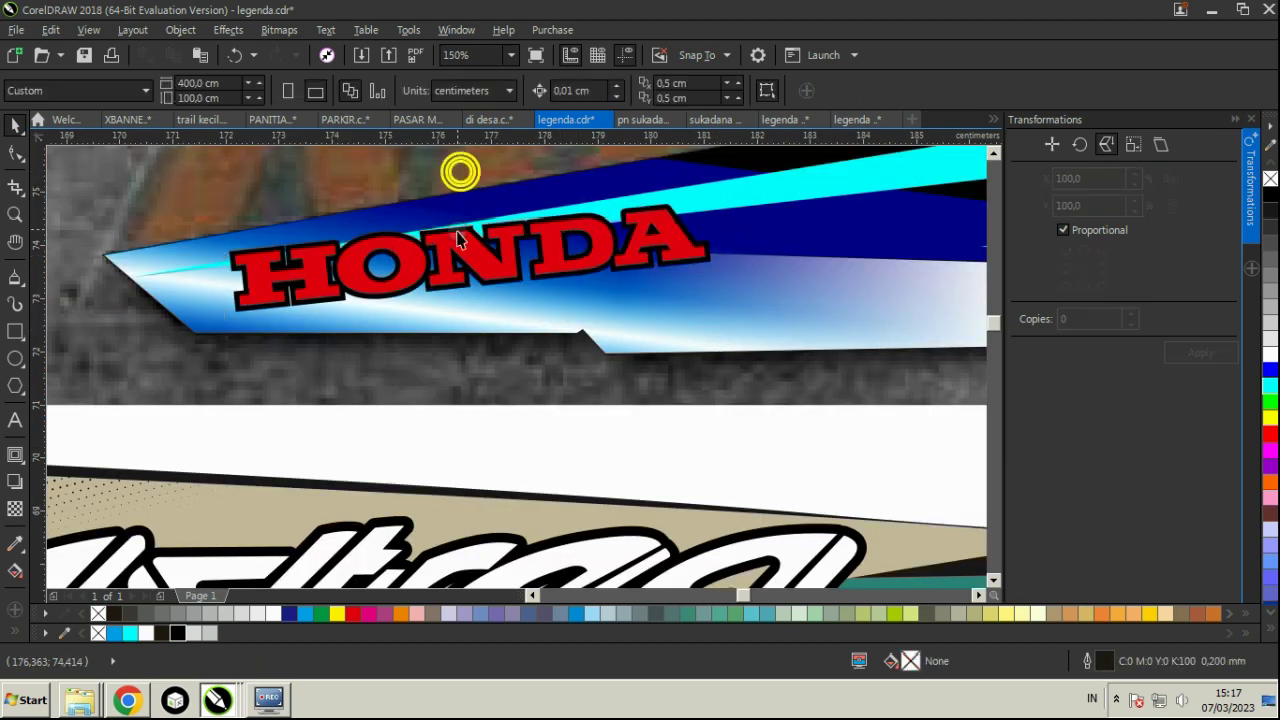
- Fill the red HONDA letters on the left decal with white, keeping their black outline shape
{"action": "scroll", "coordinate": [457, 233], "scroll_direction": "up", "scroll_amount": 2}
{"action": "left_click", "coordinate": [458, 261]}
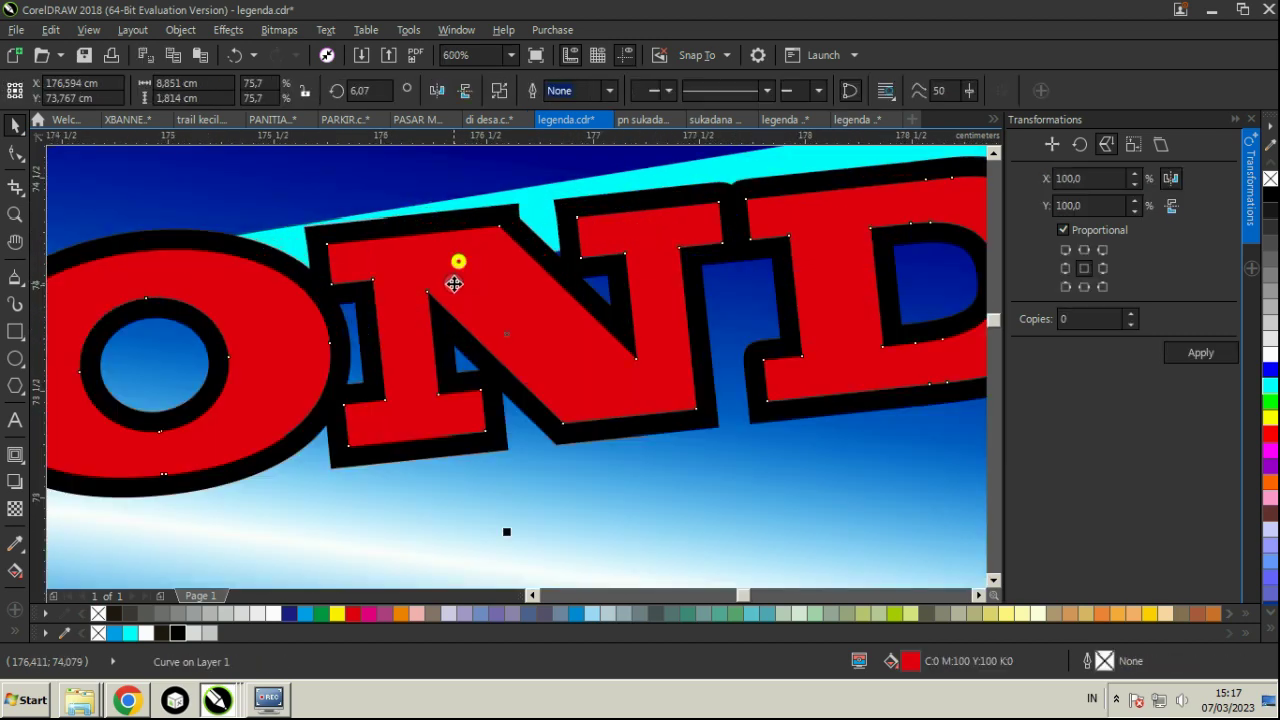
{"action": "left_click", "coordinate": [273, 613]}
{"action": "scroll", "coordinate": [280, 335], "scroll_direction": "down", "scroll_amount": 4}
{"action": "key", "text": "Escape"}
{"action": "scroll", "coordinate": [397, 345], "scroll_direction": "down", "scroll_amount": 2}
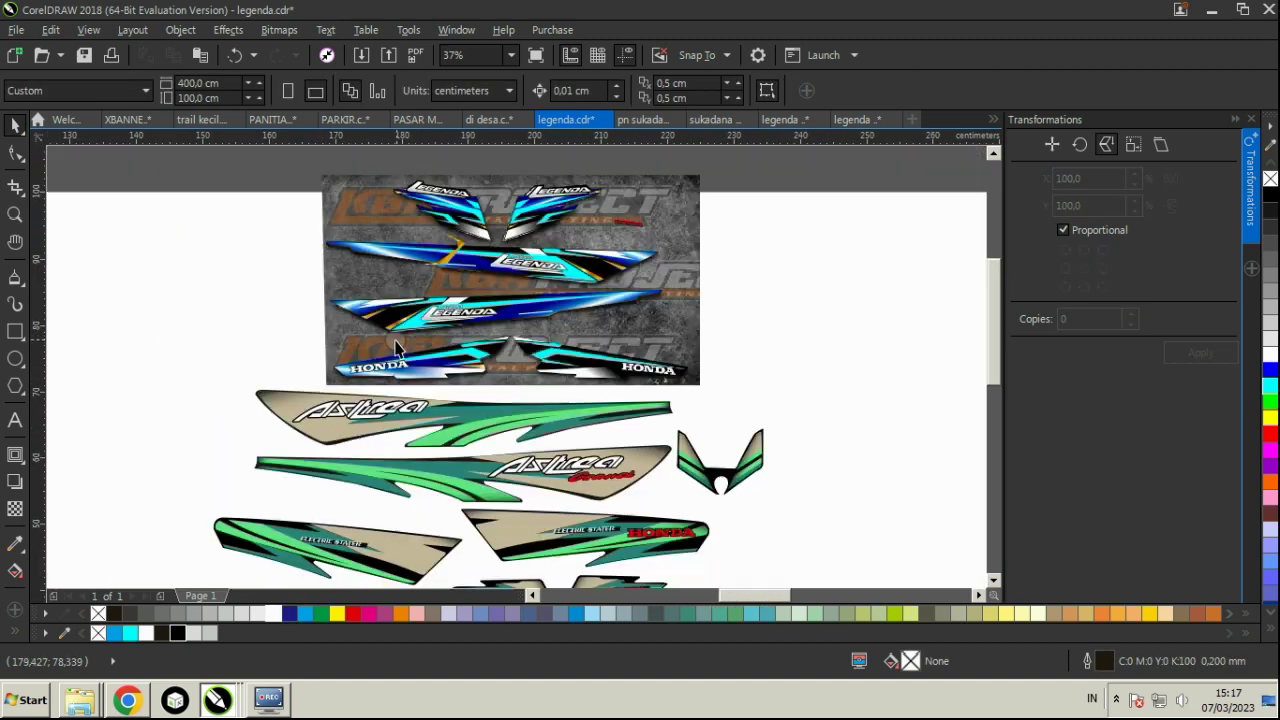
- Unlock and delete the reference bitmap behind the blue decals, and remove the stray small red HONDA lettering
{"action": "right_click", "coordinate": [632, 328]}
{"action": "left_click", "coordinate": [694, 357]}
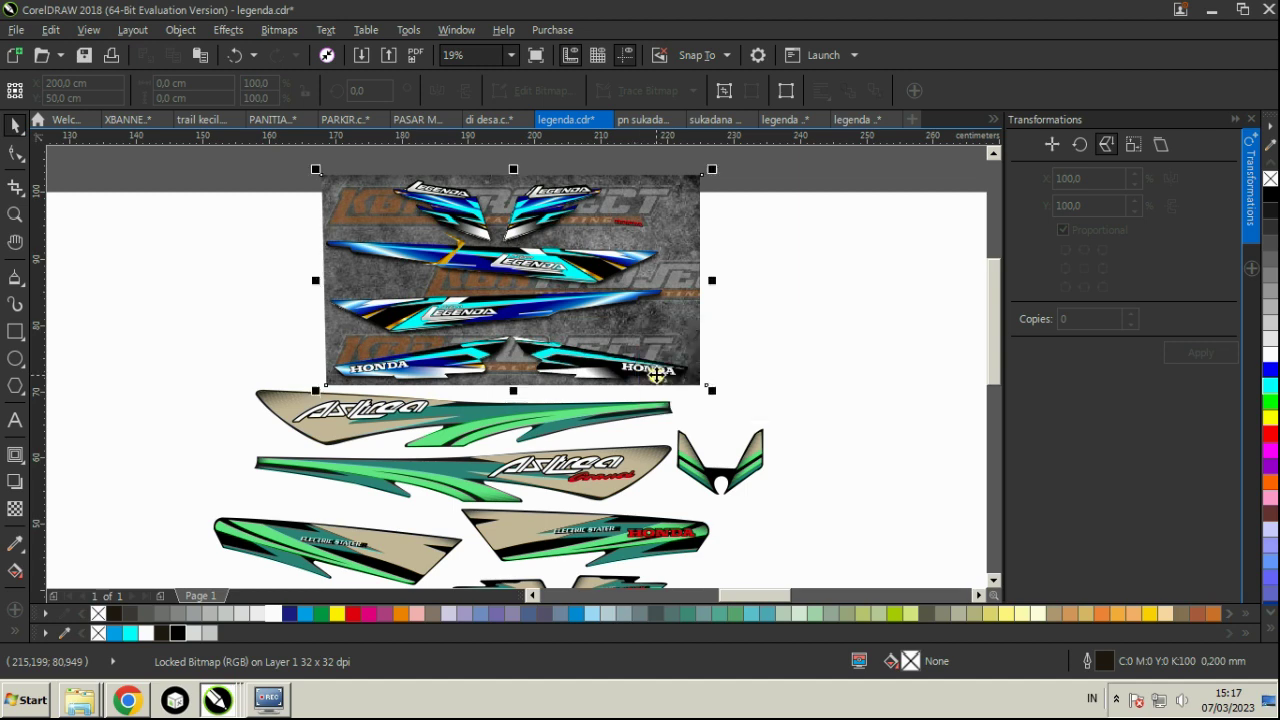
{"action": "left_click", "coordinate": [715, 336]}
{"action": "scroll", "coordinate": [700, 251], "scroll_direction": "up", "scroll_amount": 2}
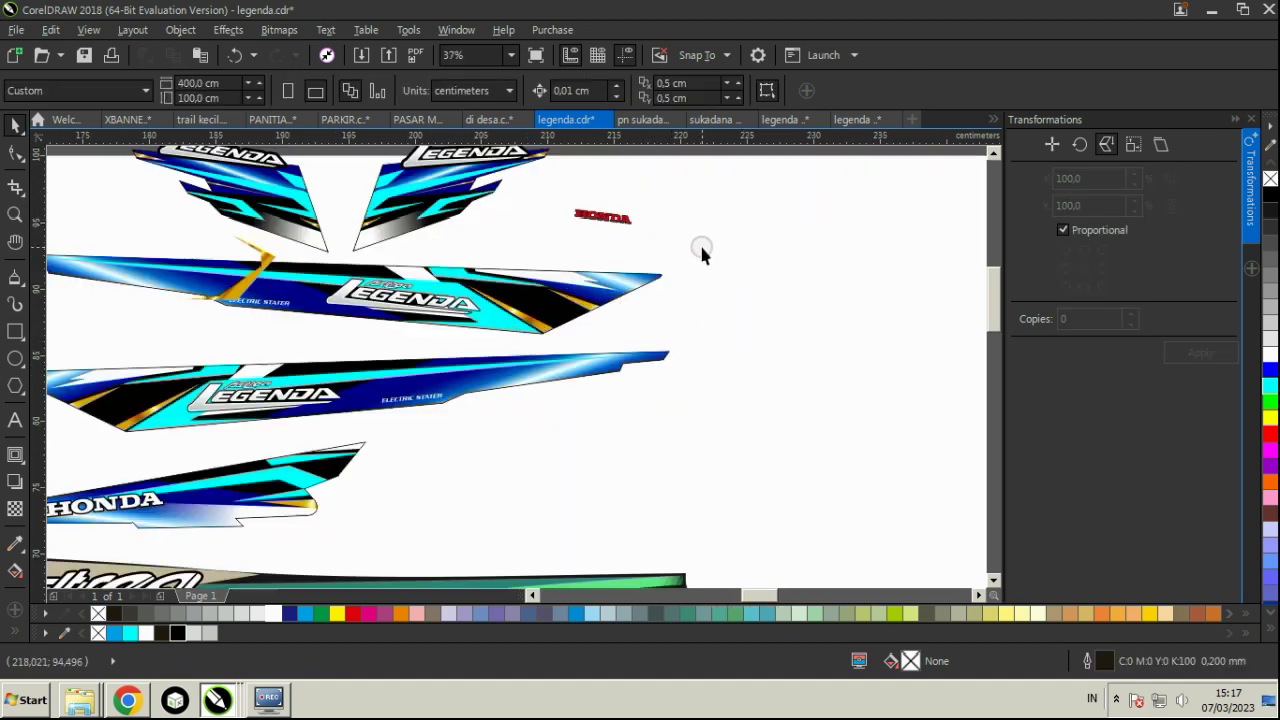
{"action": "left_click_drag", "start_coordinate": [700, 251], "coordinate": [537, 195]}
{"action": "key", "text": "Delete"}
{"action": "scroll", "coordinate": [537, 195], "scroll_direction": "down", "scroll_amount": 2}
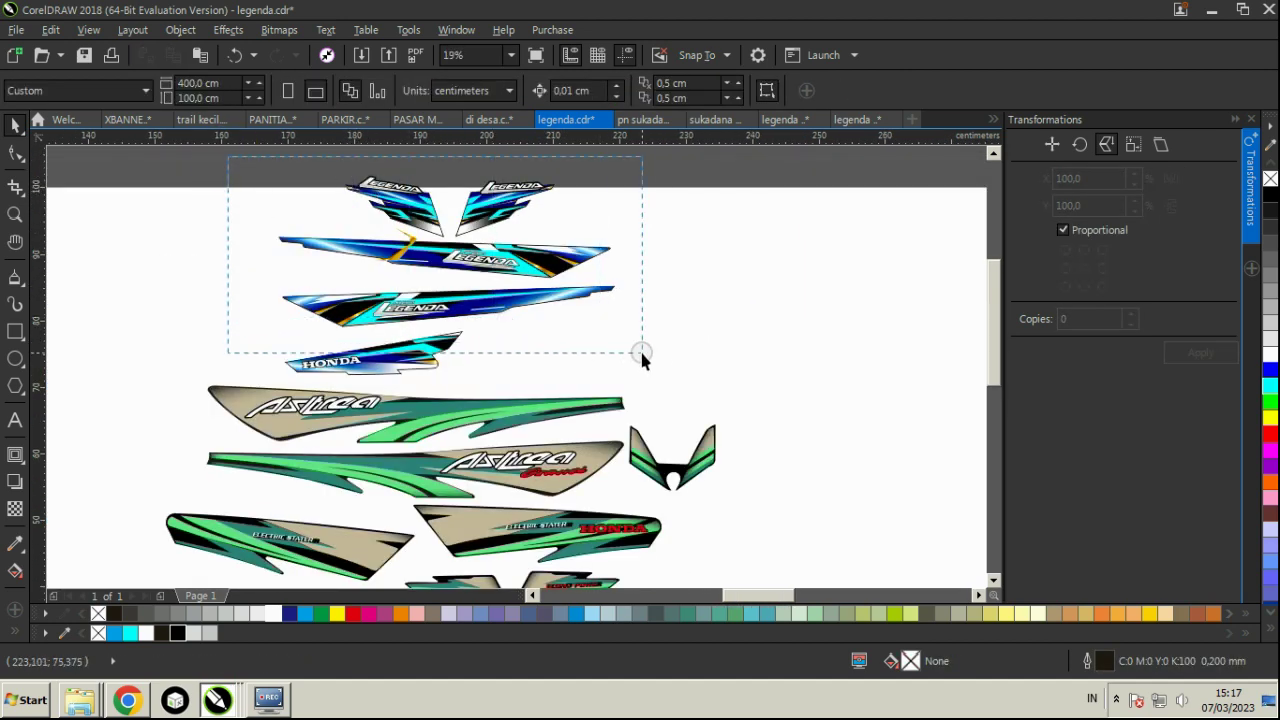
- Group all the blue Legenda decals, place the group over the green Astrea set and scale it to 124.5%
{"action": "left_click_drag", "start_coordinate": [672, 382], "coordinate": [676, 386]}
{"action": "left_click_drag", "start_coordinate": [410, 300], "coordinate": [348, 459]}
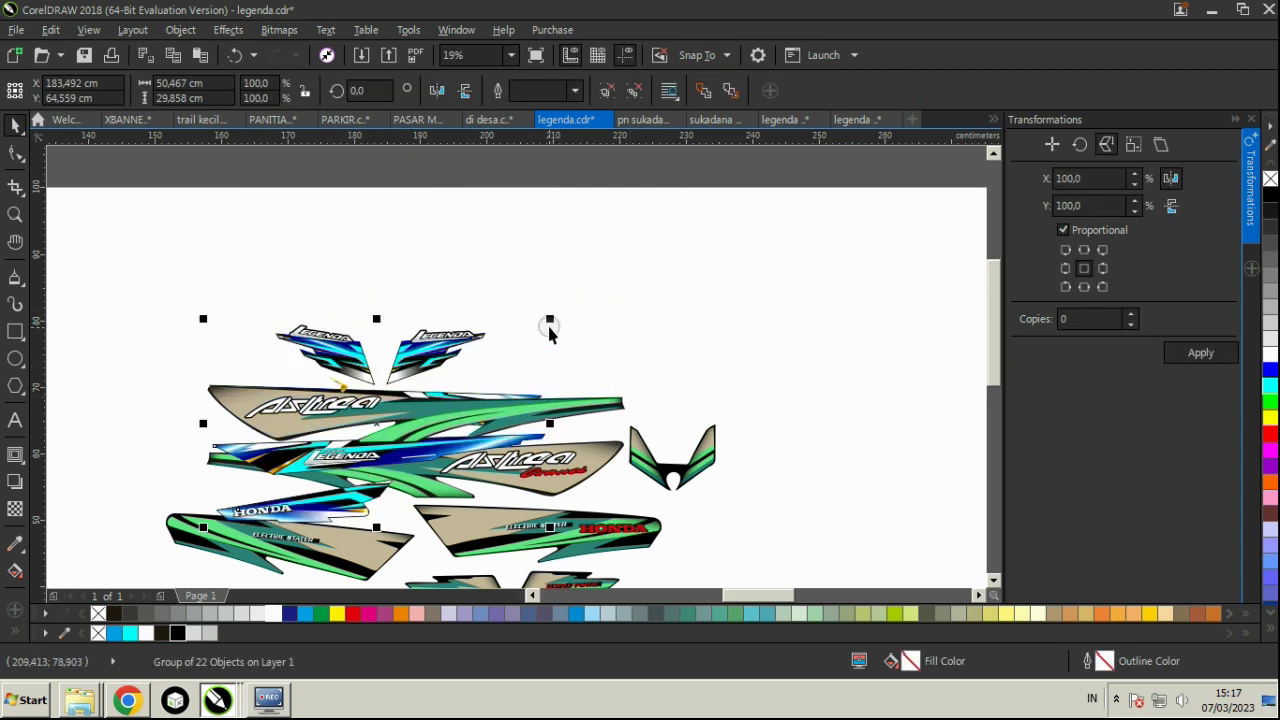
{"action": "left_click_drag", "start_coordinate": [551, 316], "coordinate": [646, 270]}
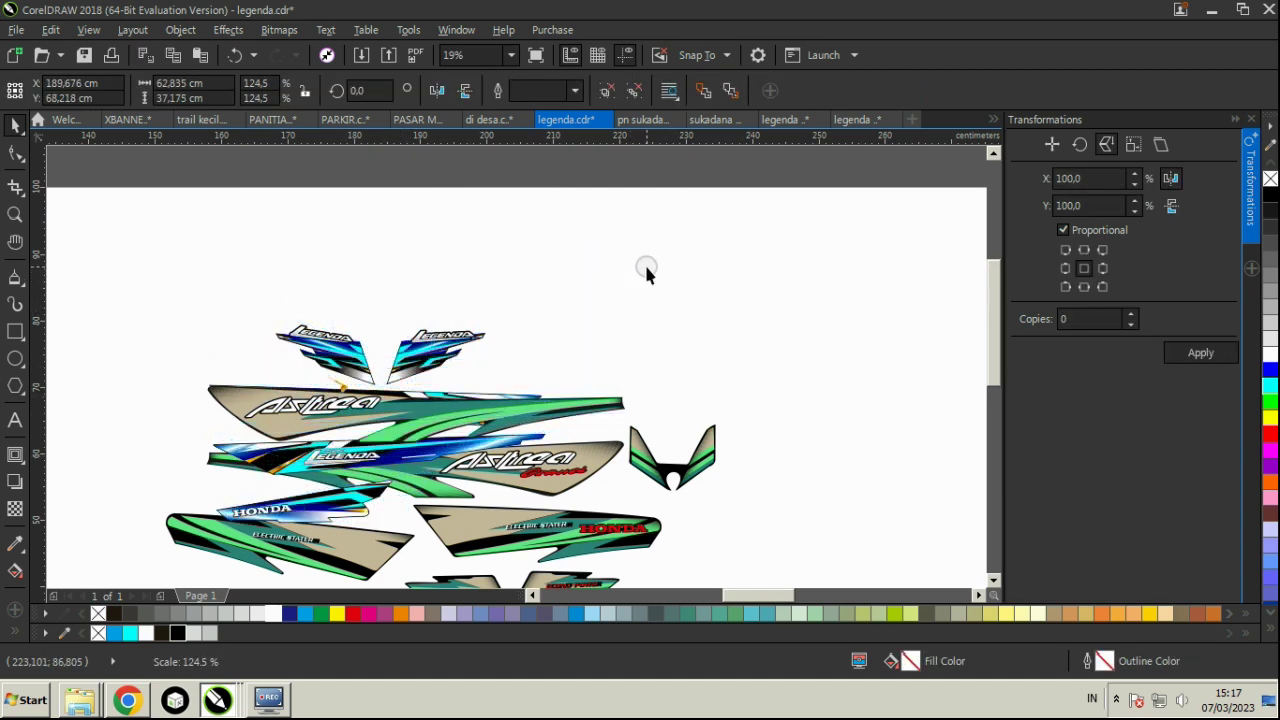
- Align the blue decal group with the green Astrea set's long decals and enlarge it to about 63.3 × 37.4 cm
{"action": "scroll", "coordinate": [490, 368], "scroll_direction": "up", "scroll_amount": 2}
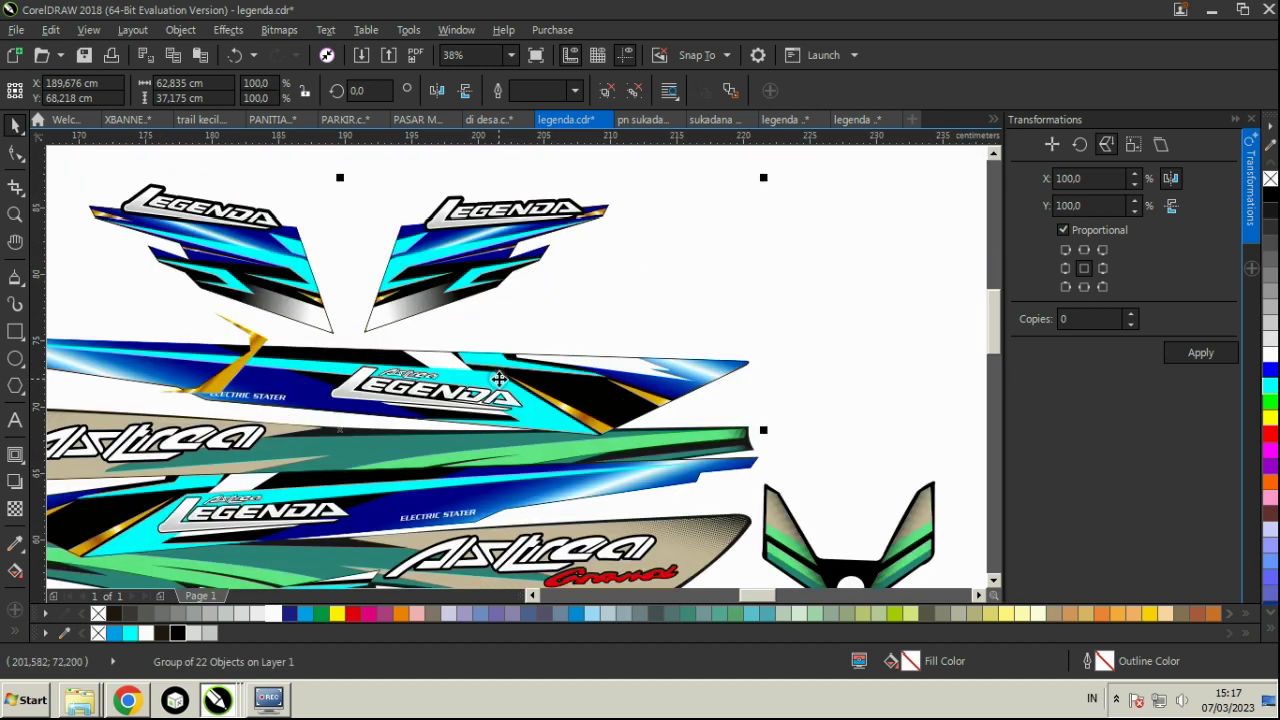
{"action": "left_click_drag", "start_coordinate": [498, 385], "coordinate": [503, 453]}
{"action": "scroll", "coordinate": [525, 363], "scroll_direction": "down", "scroll_amount": 2}
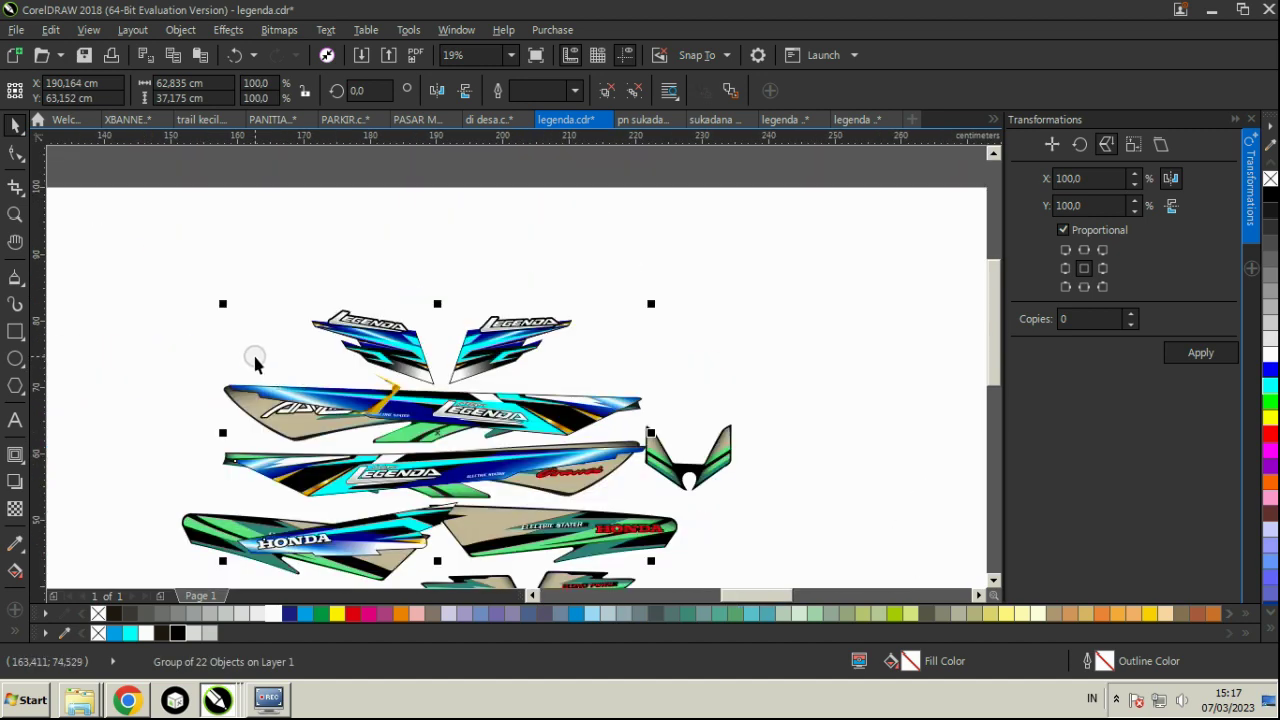
{"action": "left_click", "coordinate": [222, 306]}
{"action": "scroll", "coordinate": [423, 329], "scroll_direction": "down", "scroll_amount": 2}
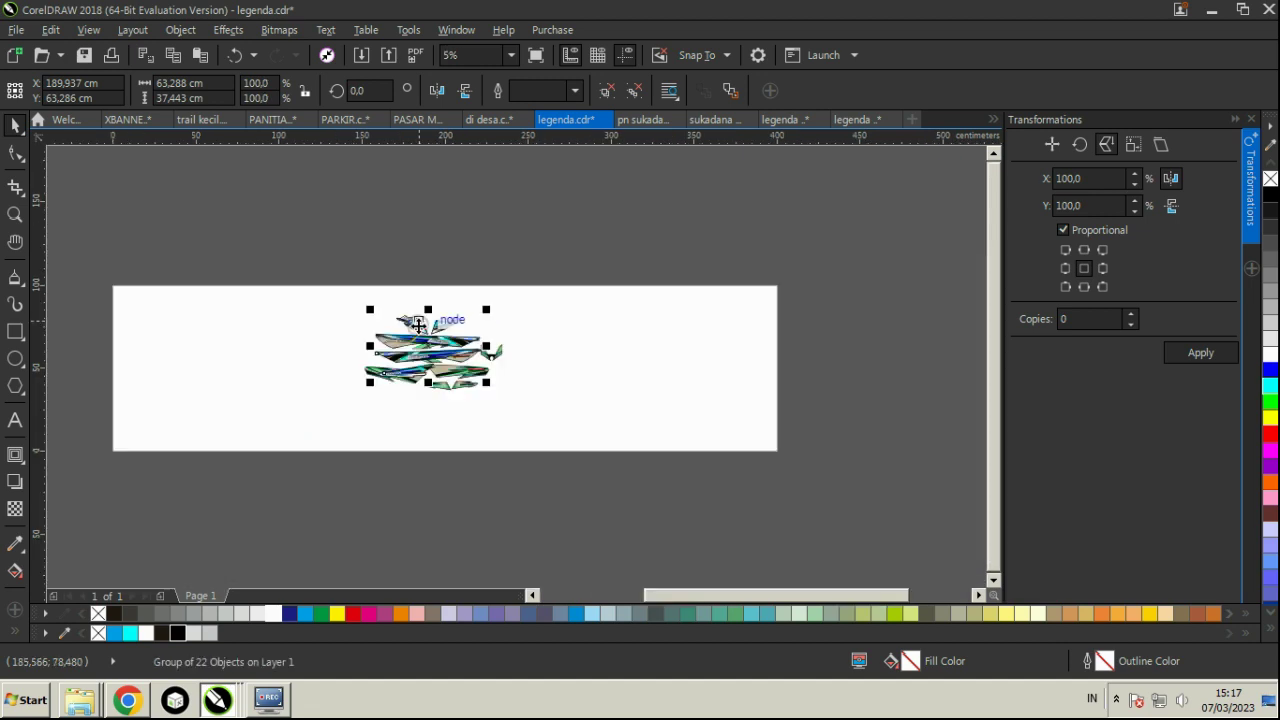
- Move the blue decal group off the page into the empty area above it and delete the green Astrea set
{"action": "left_click_drag", "start_coordinate": [418, 325], "coordinate": [576, 238]}
{"action": "scroll", "coordinate": [576, 238], "scroll_direction": "up", "scroll_amount": 2}
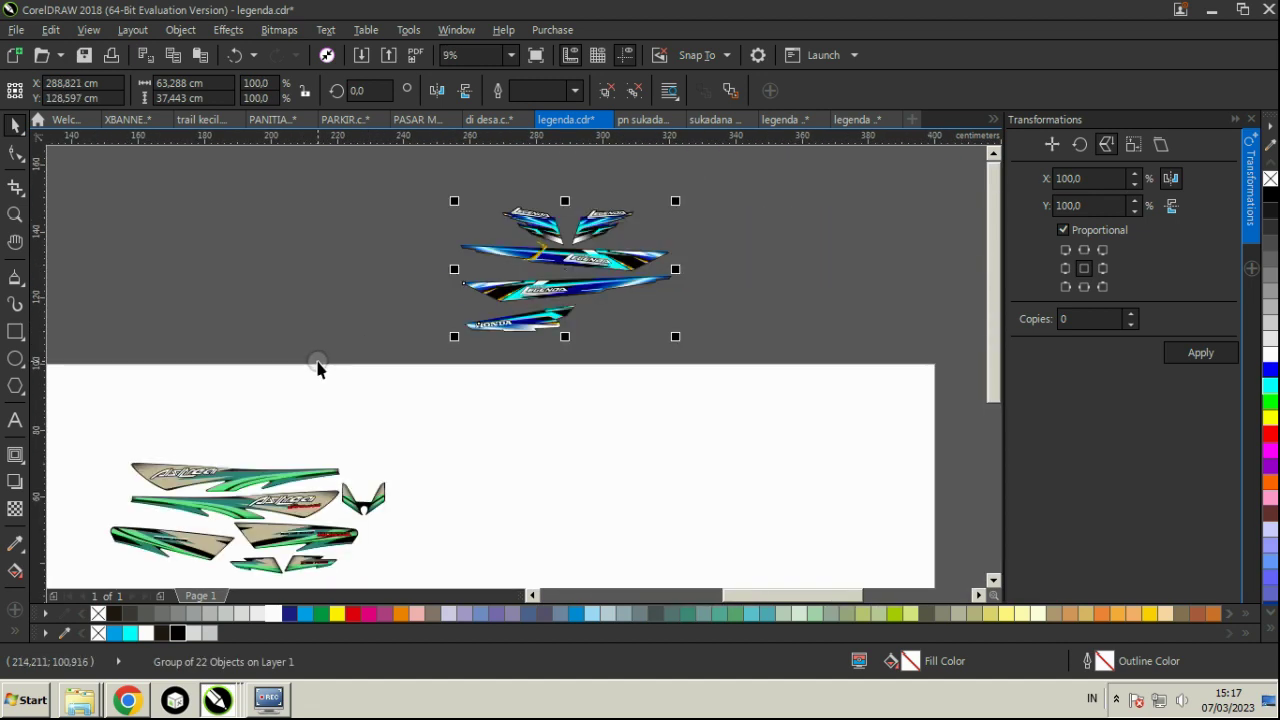
{"action": "left_click", "coordinate": [317, 368]}
{"action": "scroll", "coordinate": [314, 357], "scroll_direction": "down", "scroll_amount": 1}
{"action": "left_click_drag", "start_coordinate": [157, 374], "coordinate": [352, 505]}
{"action": "key", "text": "Delete"}
- Ungroup the blue decal set and delete the stray gold zigzag shape over the upper long decal
{"action": "scroll", "coordinate": [424, 300], "scroll_direction": "up", "scroll_amount": 3}
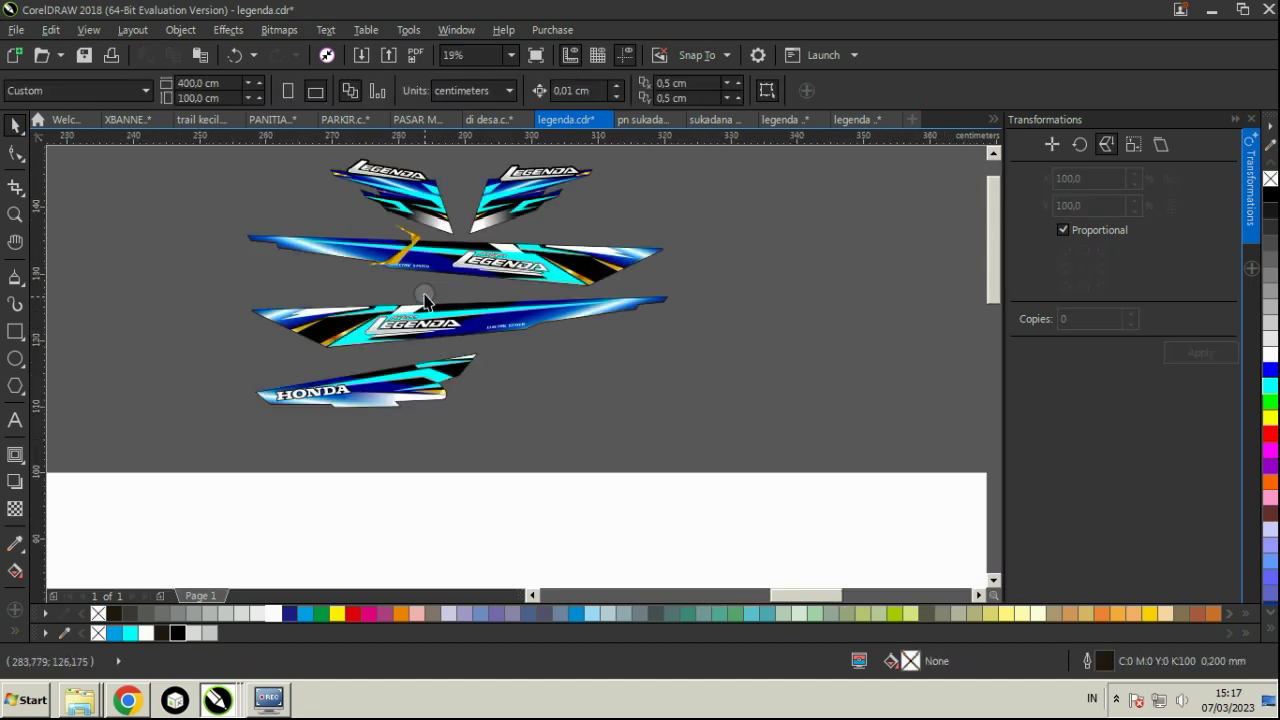
{"action": "left_click", "coordinate": [407, 254]}
{"action": "left_click", "coordinate": [703, 180]}
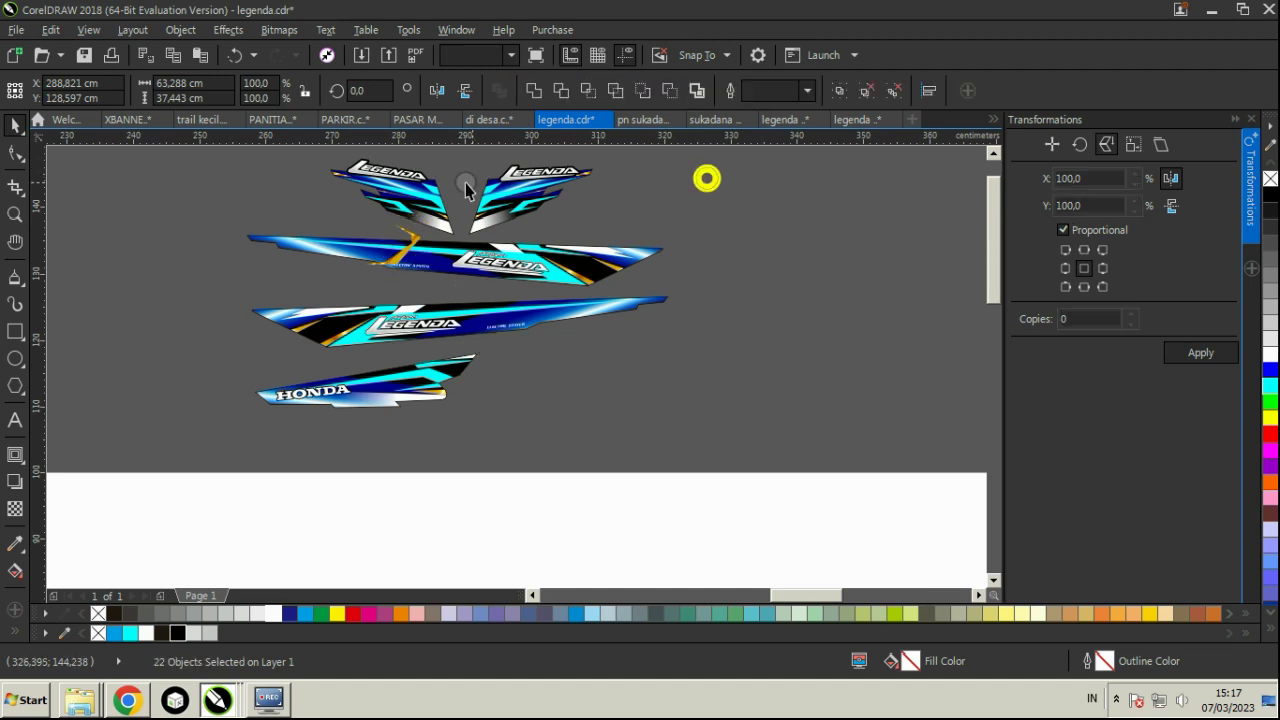
- Duplicate the left HONDA decal with its lettering to the right and mirror the copy horizontally
{"action": "left_click_drag", "start_coordinate": [557, 455], "coordinate": [222, 357]}
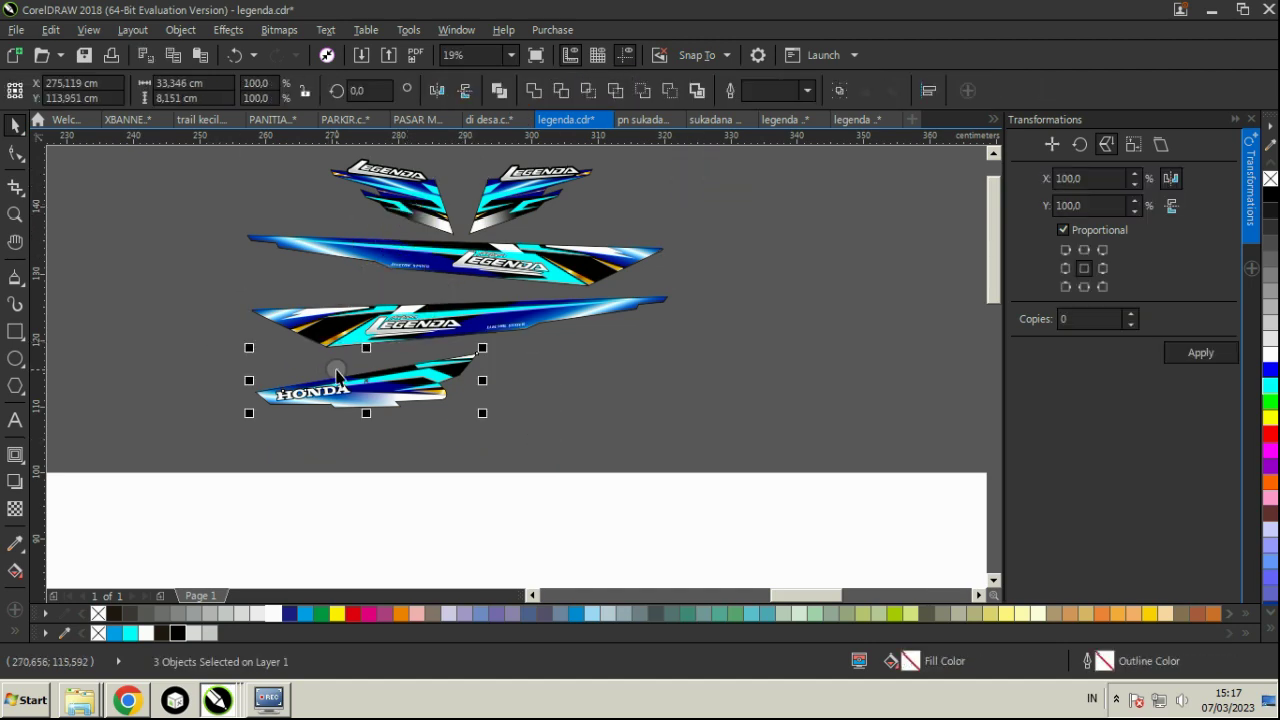
{"action": "left_click_drag", "start_coordinate": [363, 374], "coordinate": [581, 376]}
{"action": "left_click", "coordinate": [1200, 355]}
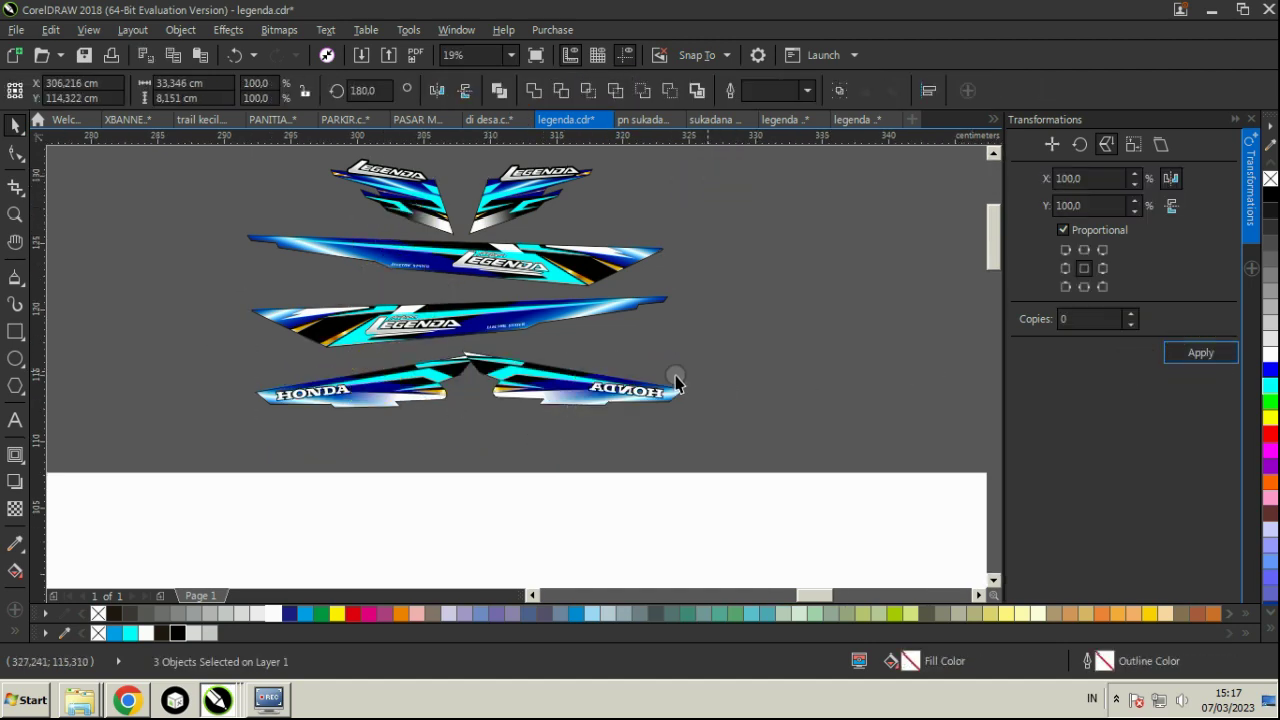
- Mirror the HONDA lettering on the right decal back to readable orientation and rotate it to follow the decal's downward slope
{"action": "scroll", "coordinate": [660, 370], "scroll_direction": "up", "scroll_amount": 2}
{"action": "left_click_drag", "start_coordinate": [443, 337], "coordinate": [722, 492]}
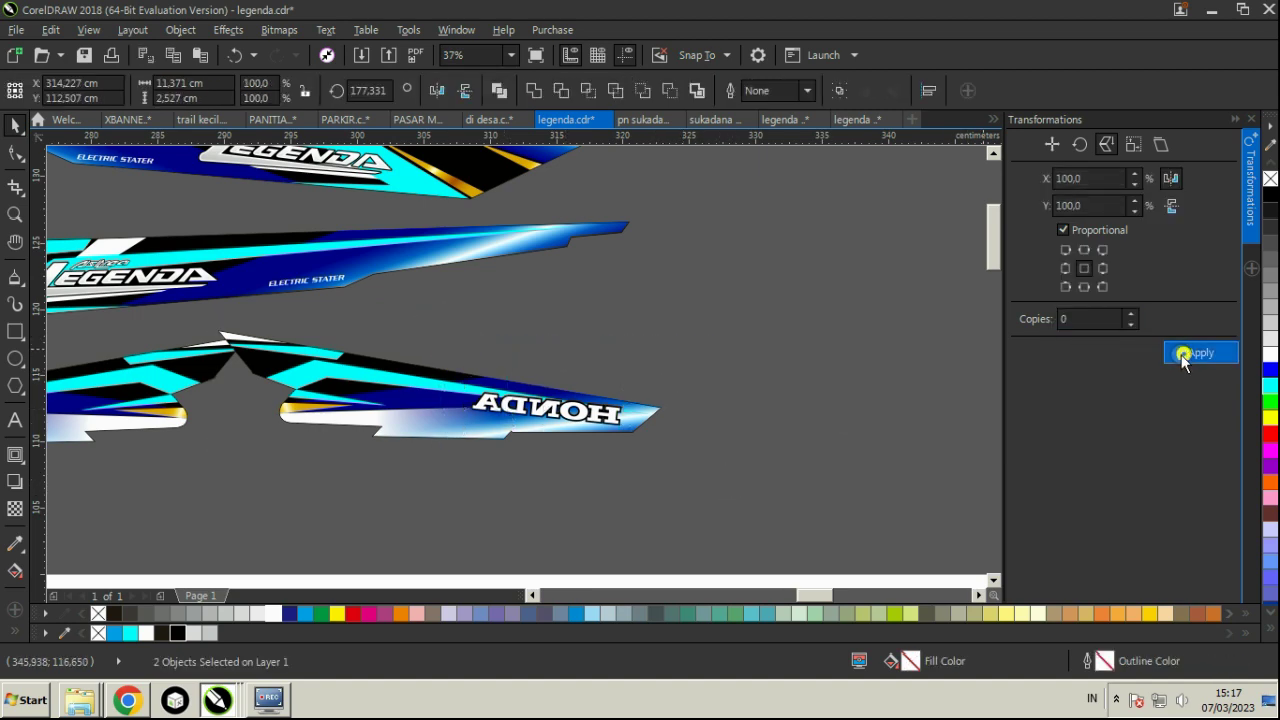
{"action": "left_click", "coordinate": [1183, 357]}
{"action": "scroll", "coordinate": [545, 410], "scroll_direction": "up", "scroll_amount": 2}
{"action": "left_click", "coordinate": [586, 400]}
{"action": "left_click_drag", "start_coordinate": [706, 352], "coordinate": [723, 394]}
{"action": "scroll", "coordinate": [723, 394], "scroll_direction": "down", "scroll_amount": 2}
{"action": "left_click", "coordinate": [714, 421]}
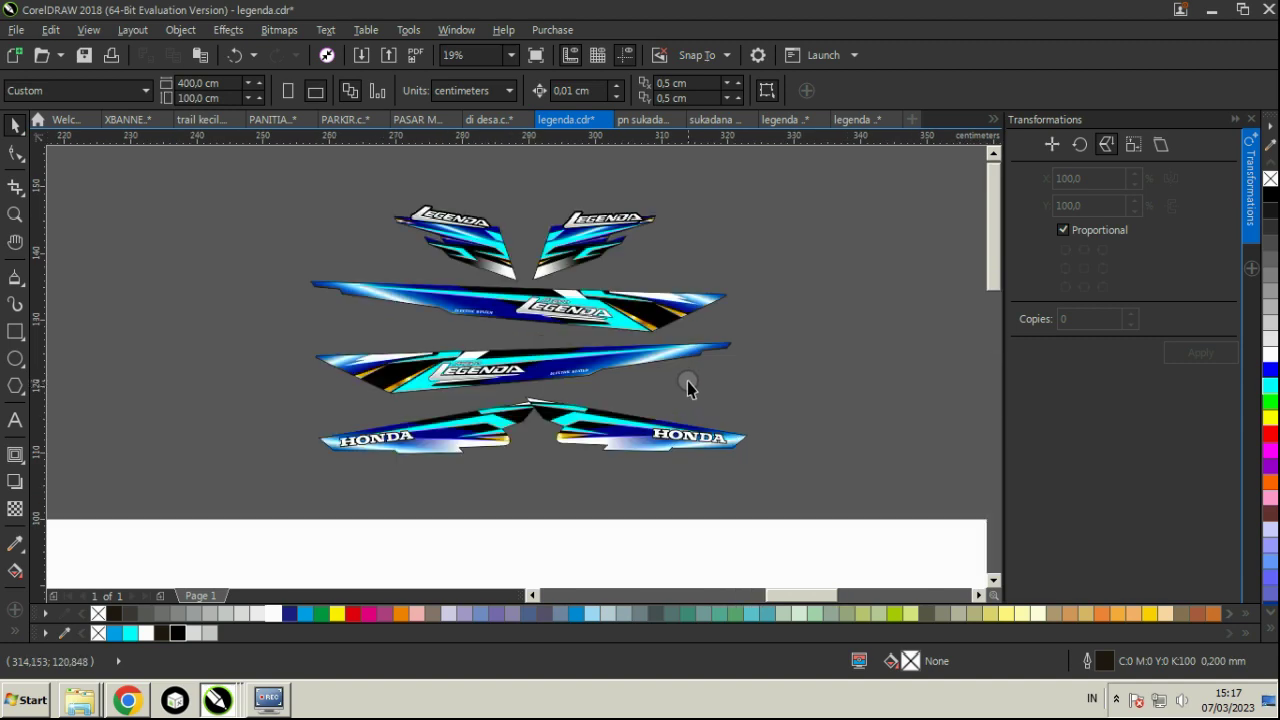
- View the complete blue Legenda decal set in full-screen preview
{"action": "right_click", "coordinate": [700, 240]}
{"action": "left_click", "coordinate": [712, 252]}
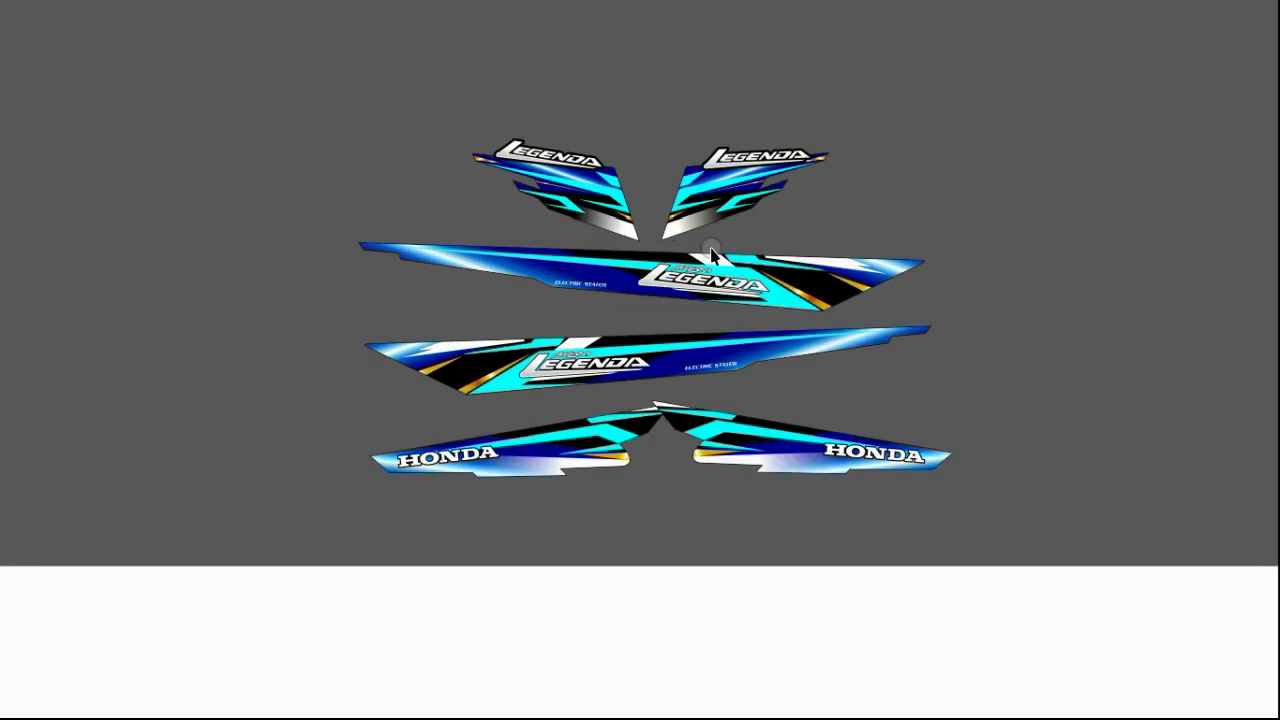
{"action": "key", "text": "alt+Tab"}
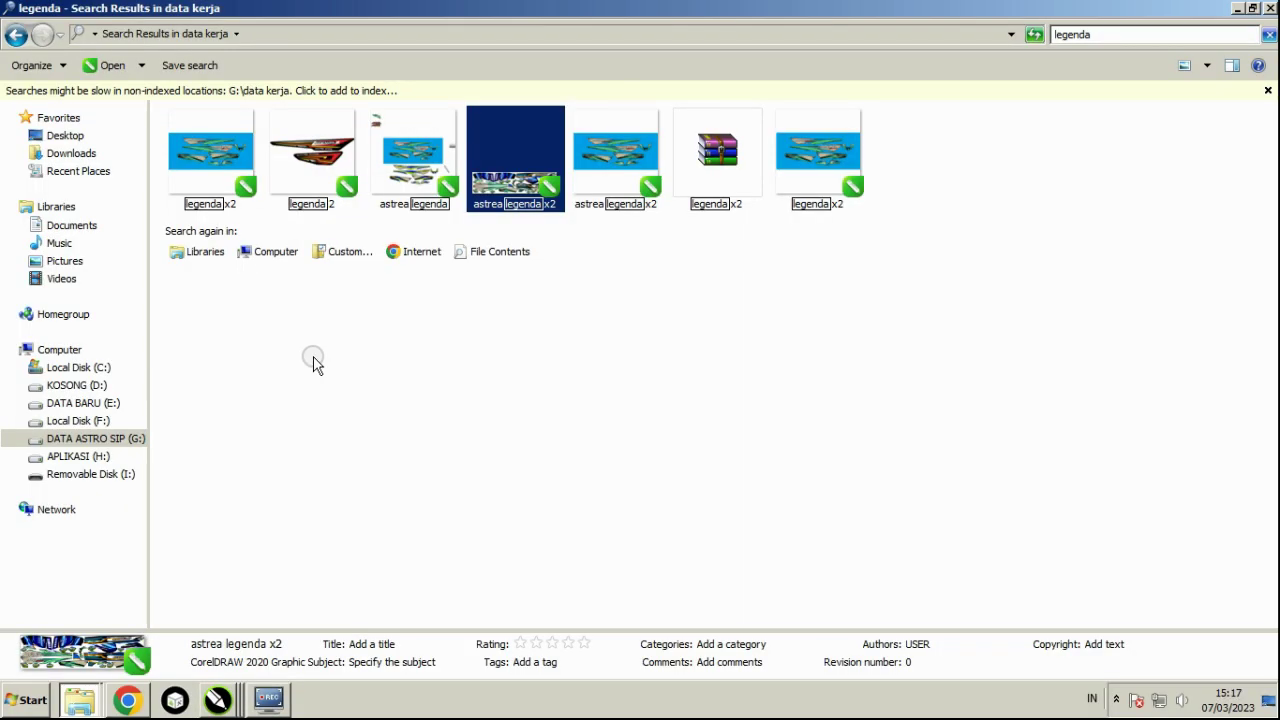
{"action": "key", "text": "alt+Tab"}
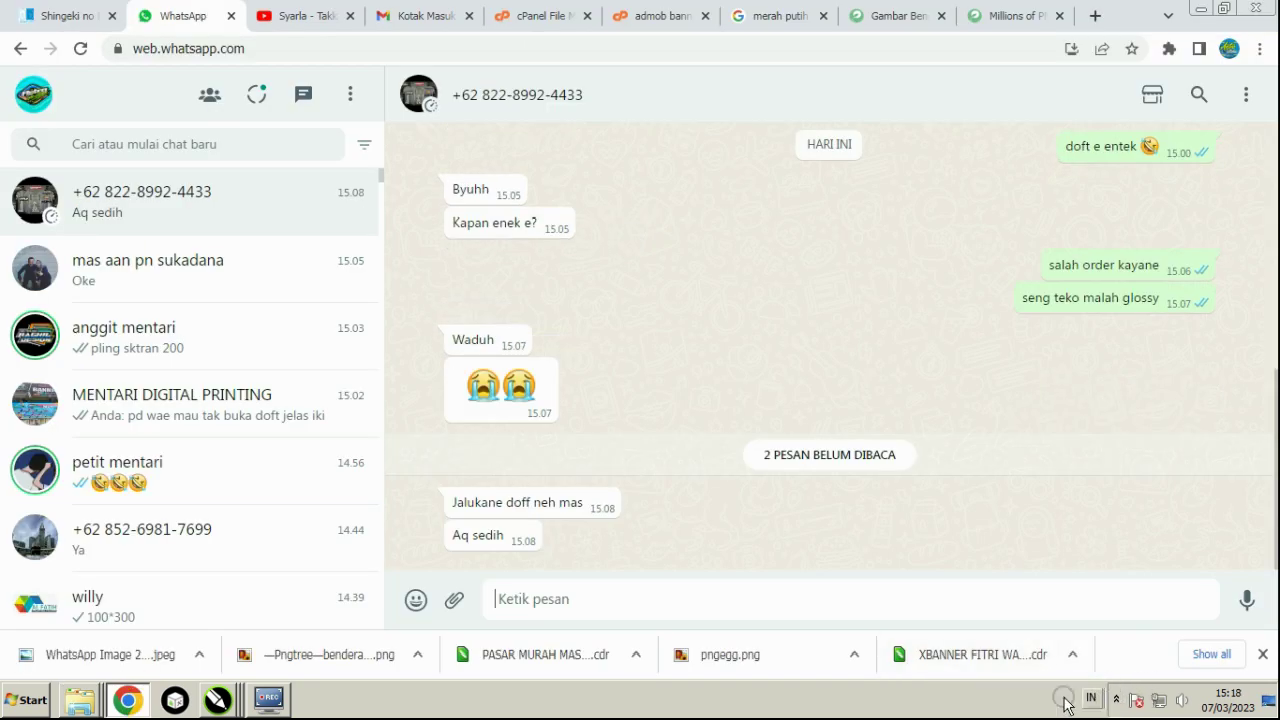
{"action": "left_click", "coordinate": [966, 12]}
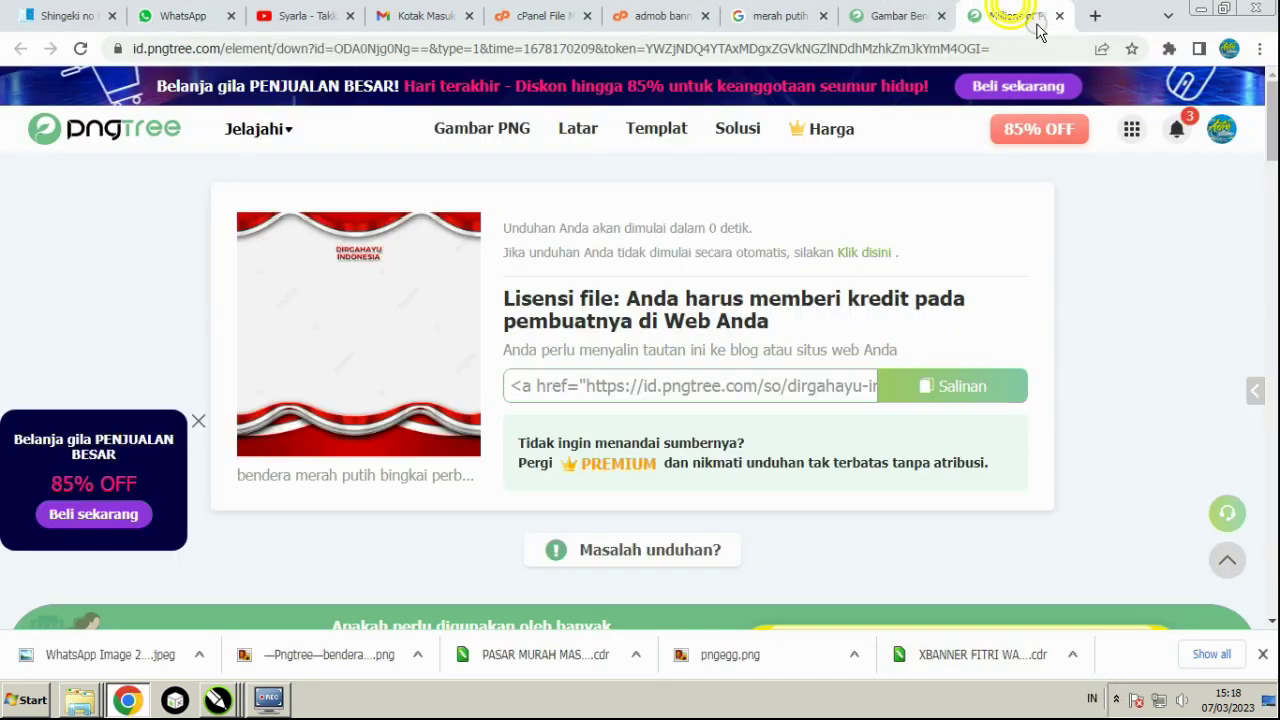
{"action": "left_click", "coordinate": [1095, 15]}
{"action": "left_click", "coordinate": [1116, 699]}
{"action": "right_click", "coordinate": [1080, 616]}
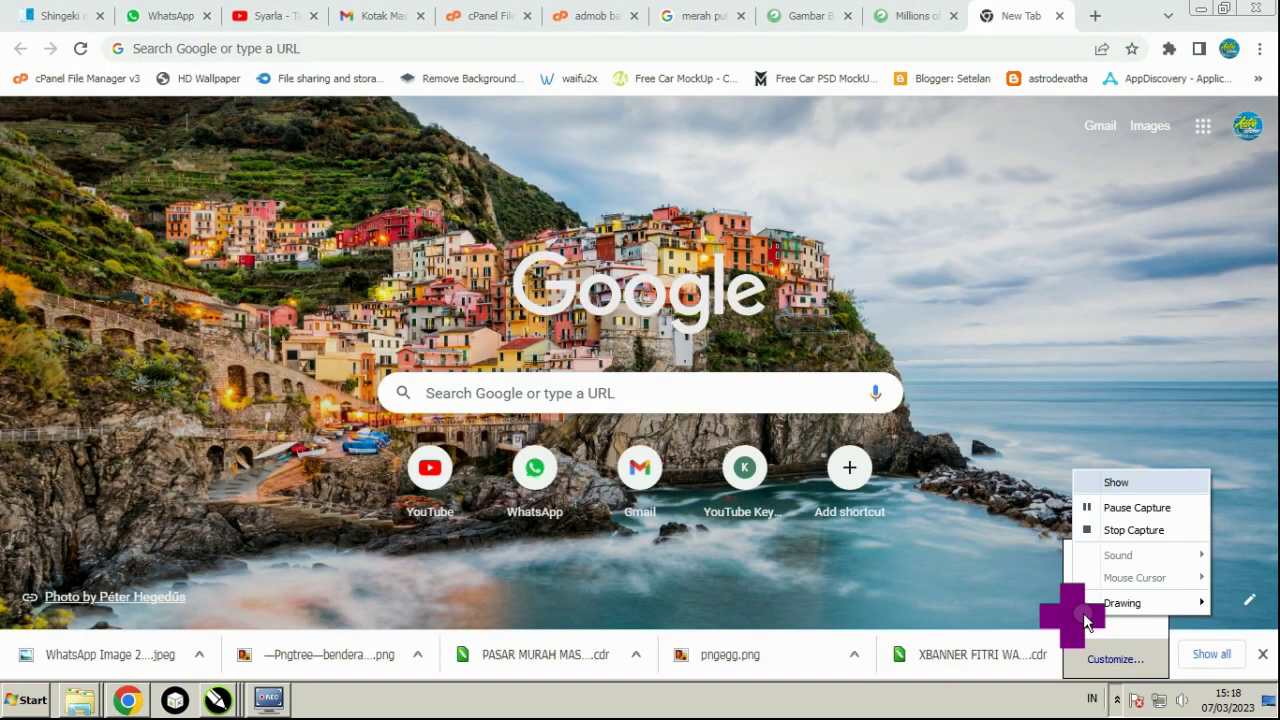